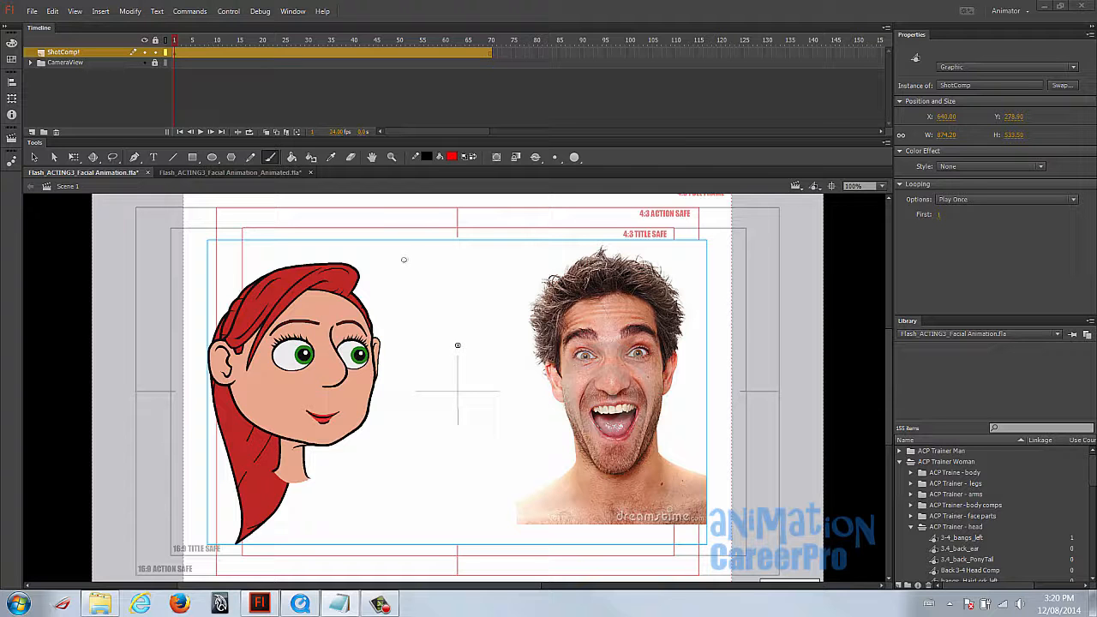
Open the ShotComp symbol for editing and compare the ACP-Trainer- man and ACP-Trainer- woman characters by switching their layer visibility, leaving the woman shown
key(v)
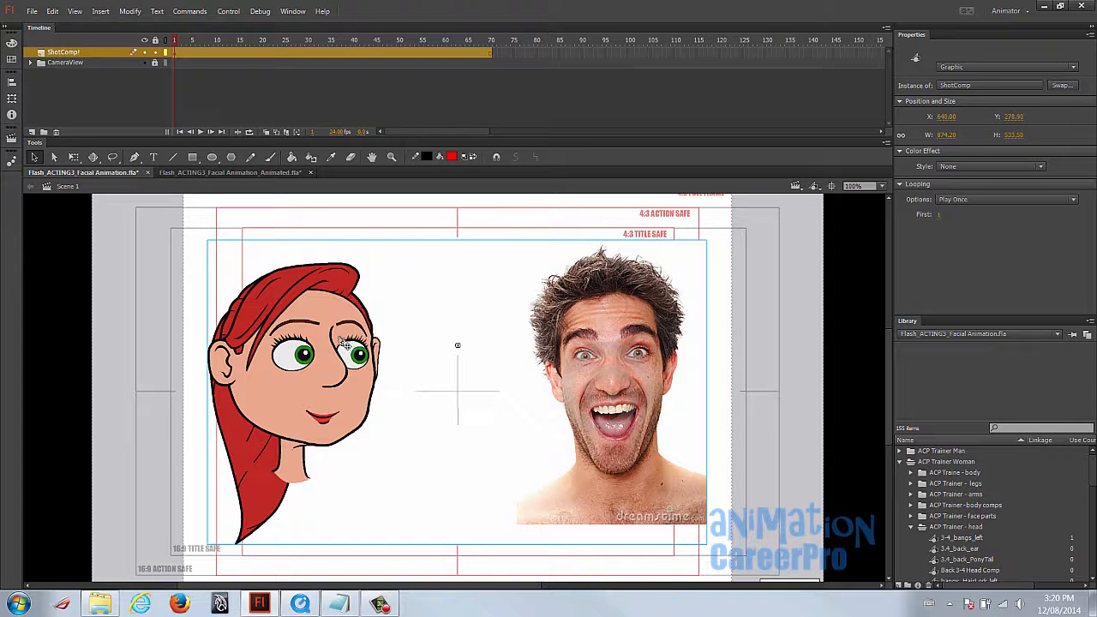
double_click(329, 333)
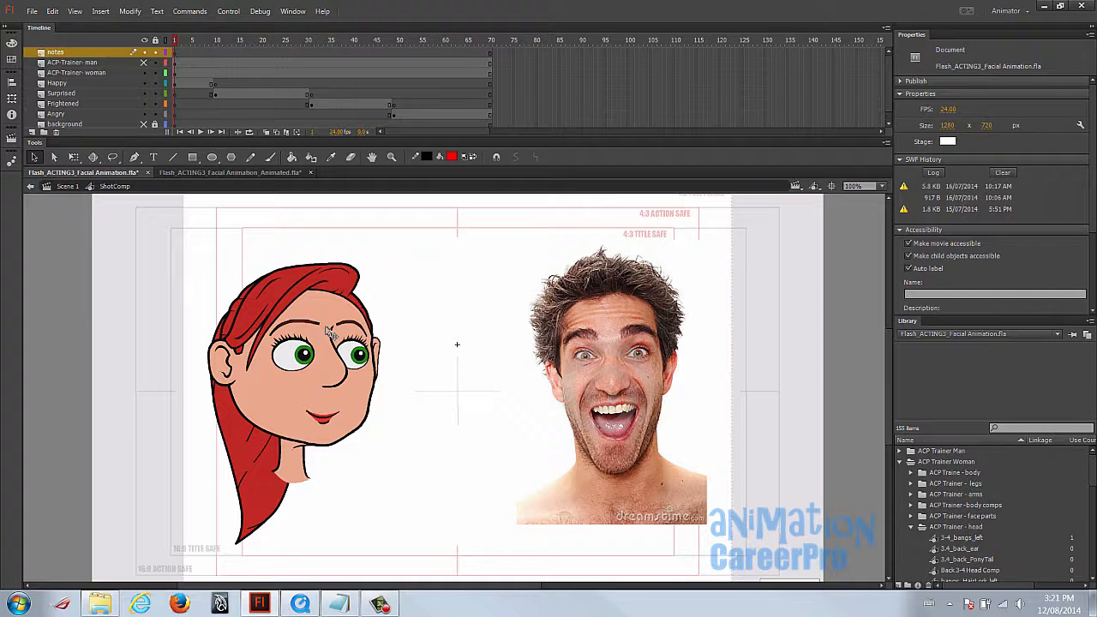
click(101, 64)
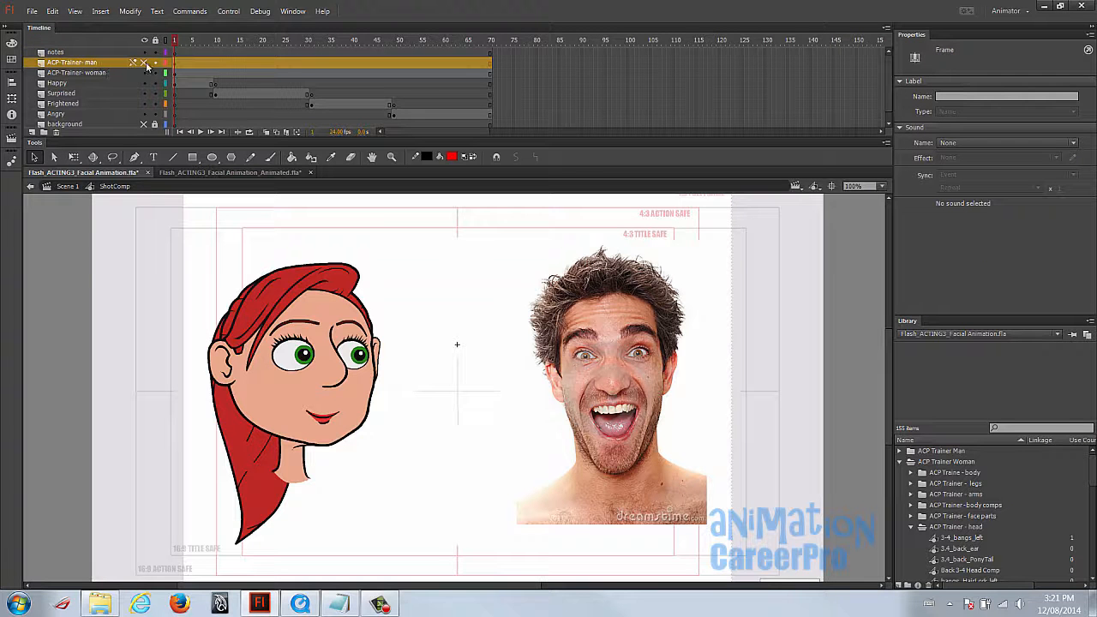
click(137, 72)
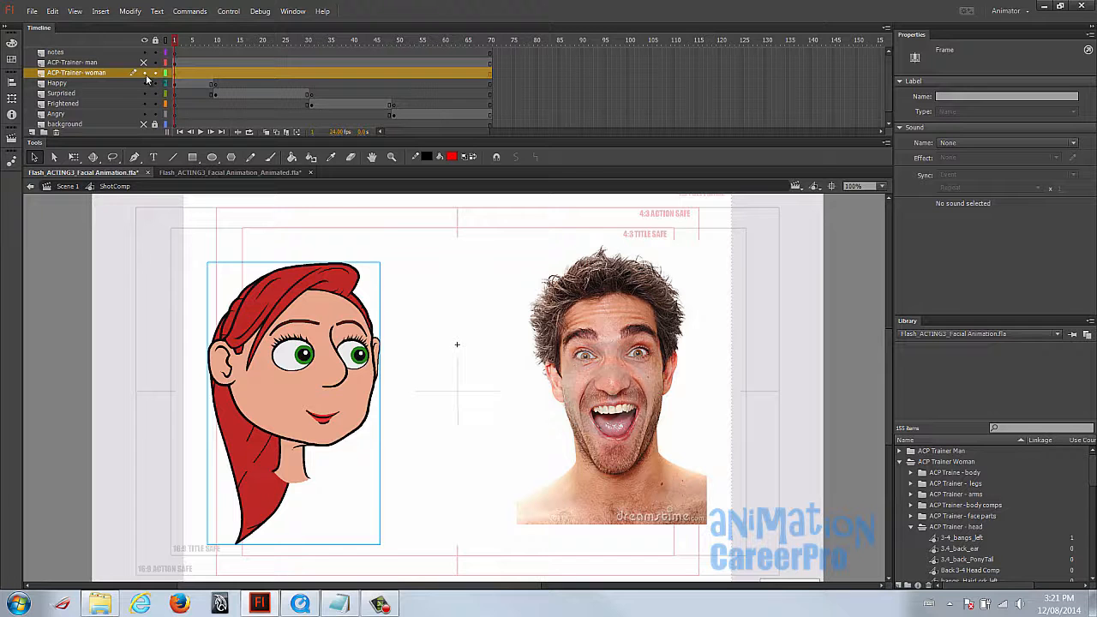
click(144, 73)
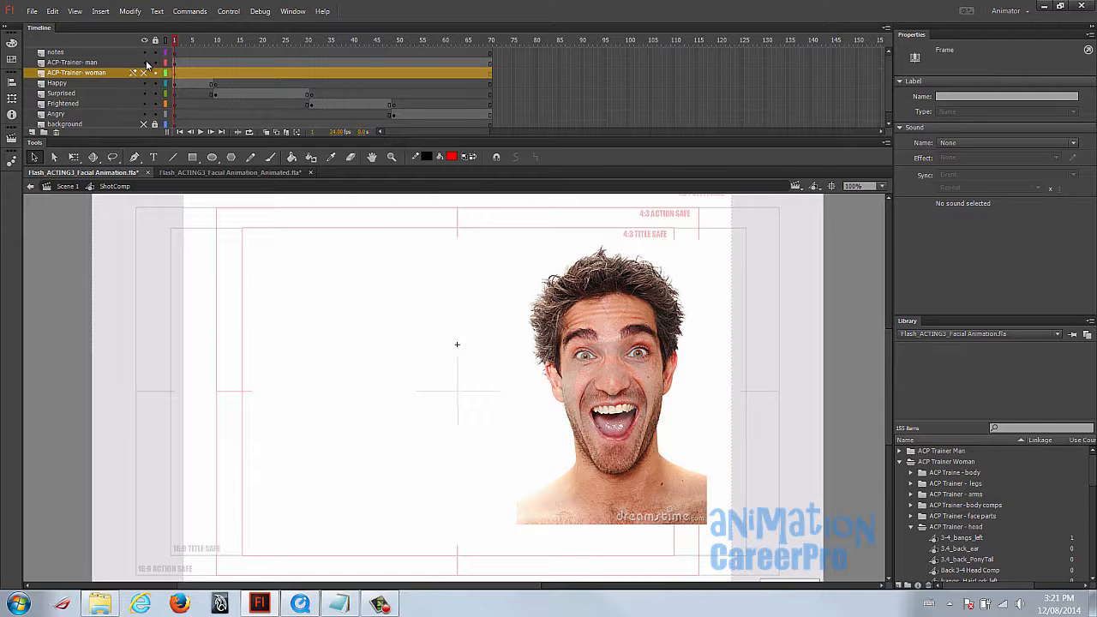
click(144, 62)
click(144, 62)
click(144, 73)
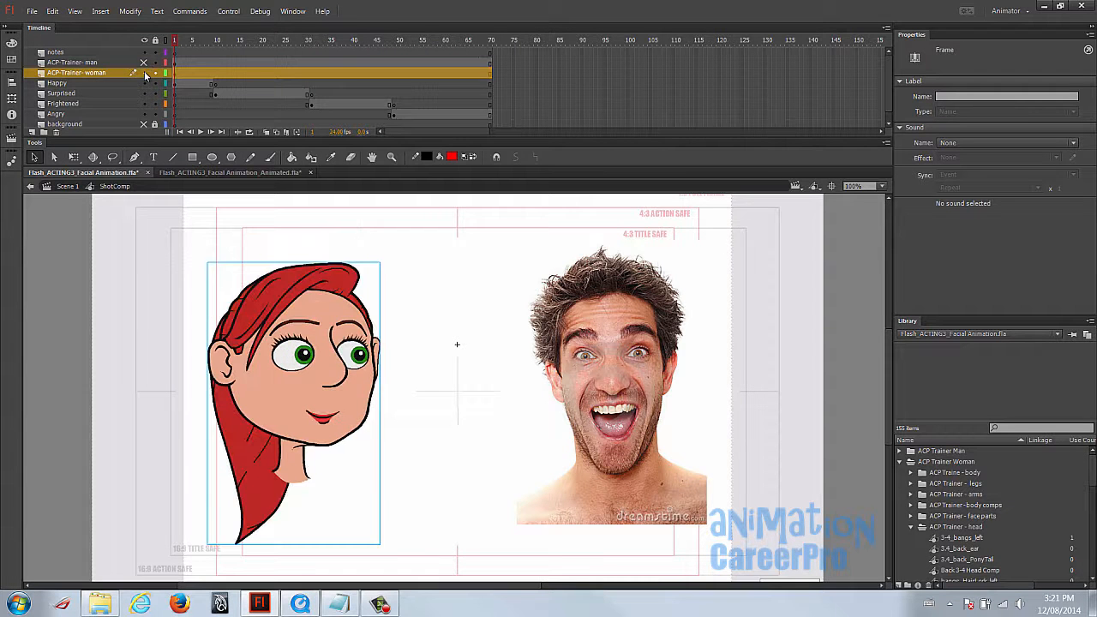
Turn the hidden ACP-Trainer- man layer into a guide layer and back into a normal layer
click(99, 66)
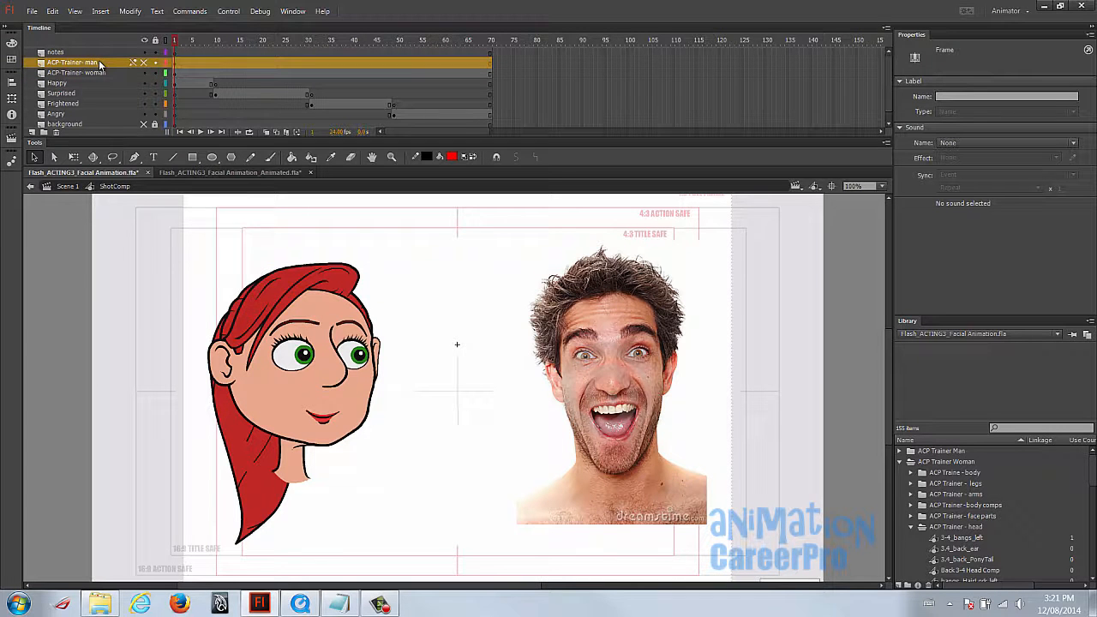
right_click(101, 65)
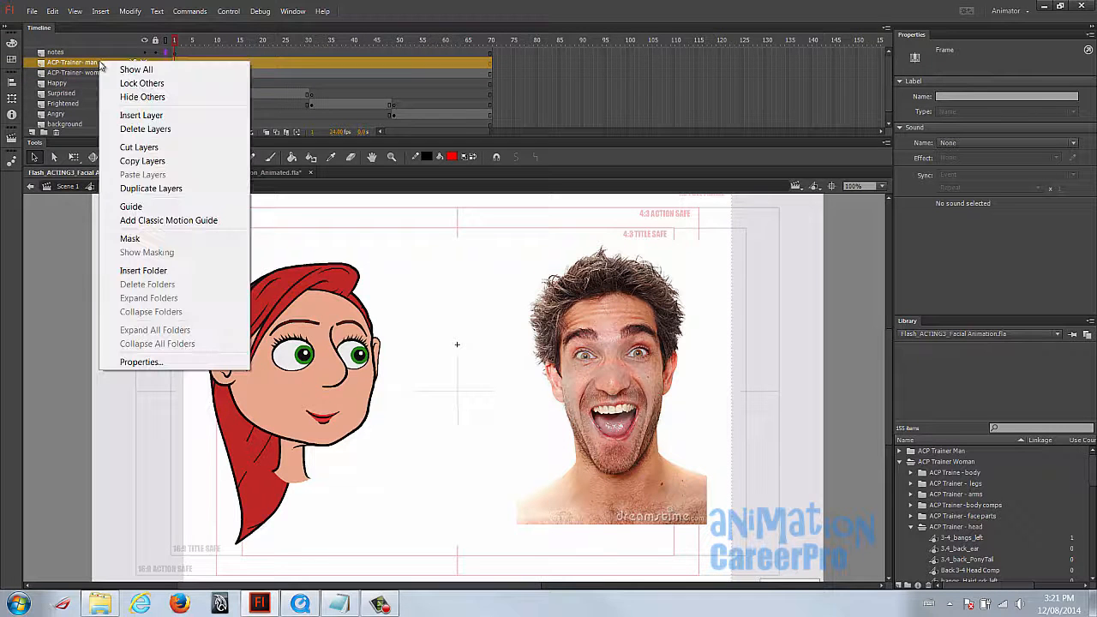
click(152, 207)
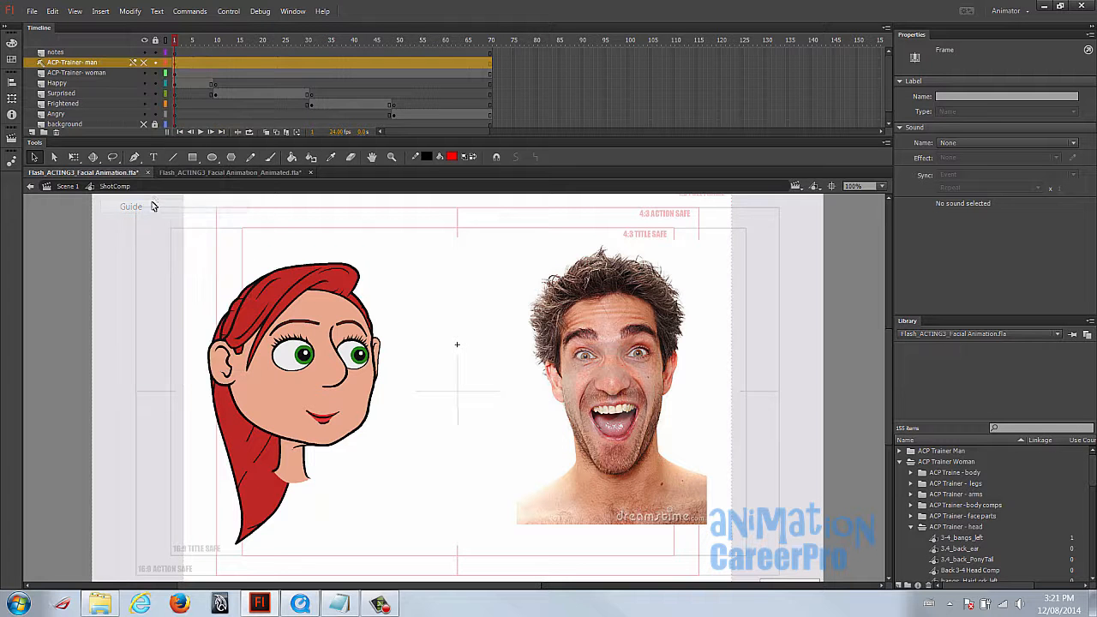
right_click(103, 65)
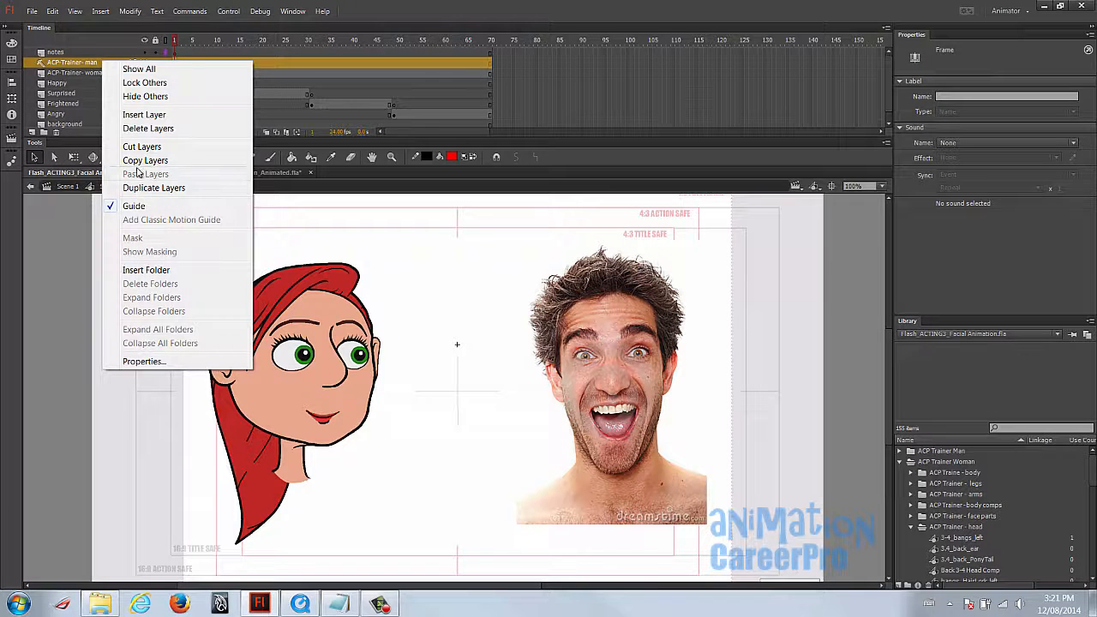
click(134, 206)
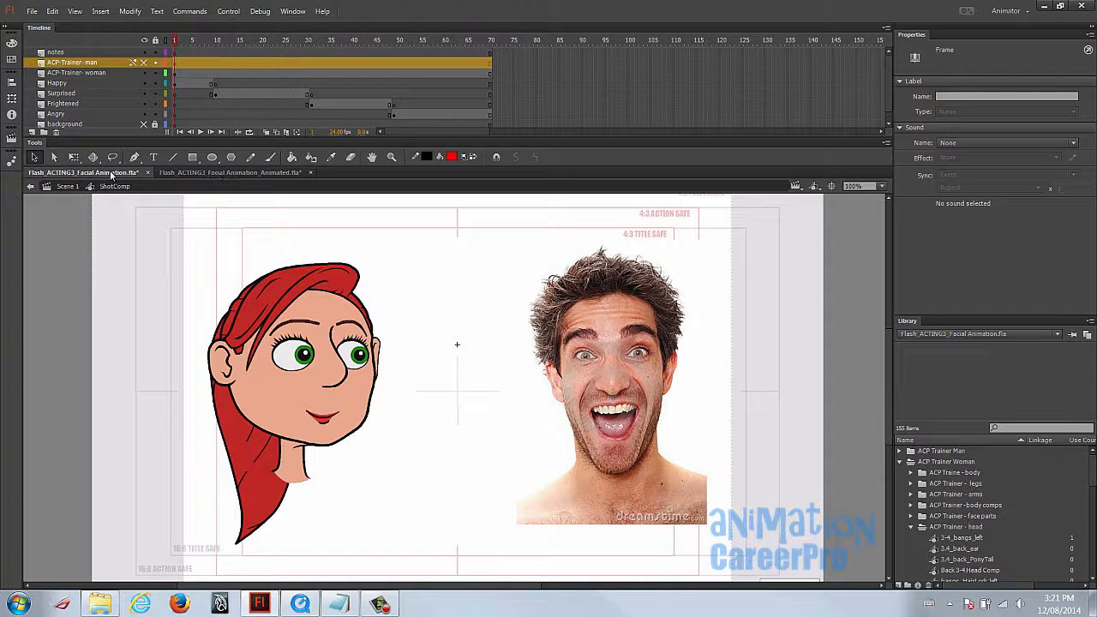
Switch to QuickTime Player and play the finished Flash_ACTING3_Facial Animation_Animated movie for reference
drag(180, 45, 142, 66)
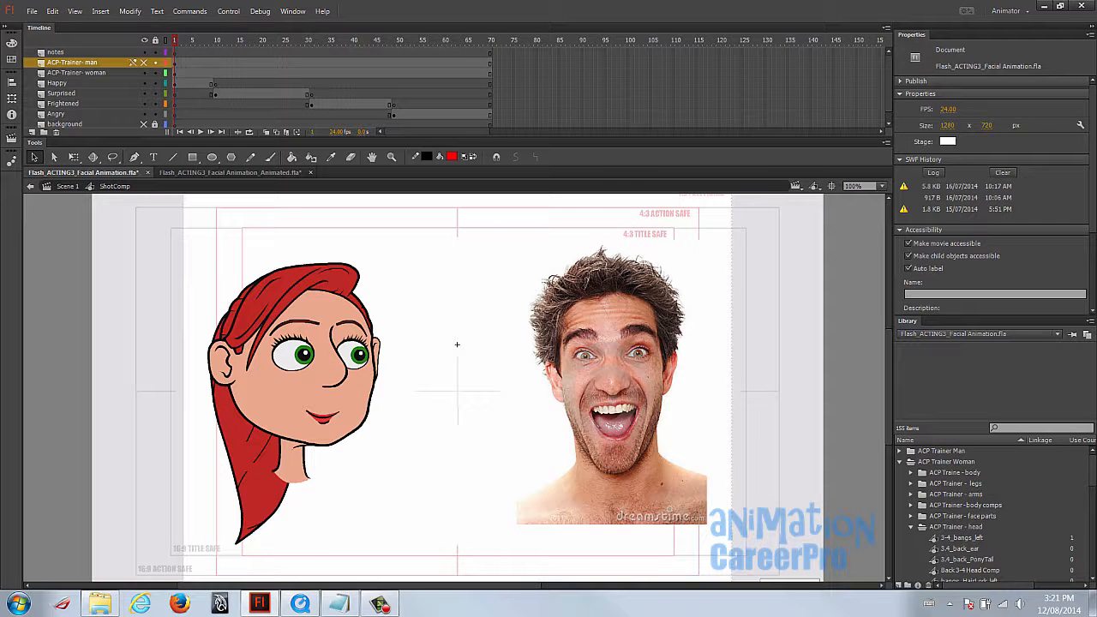
click(300, 603)
drag(563, 61, 382, 55)
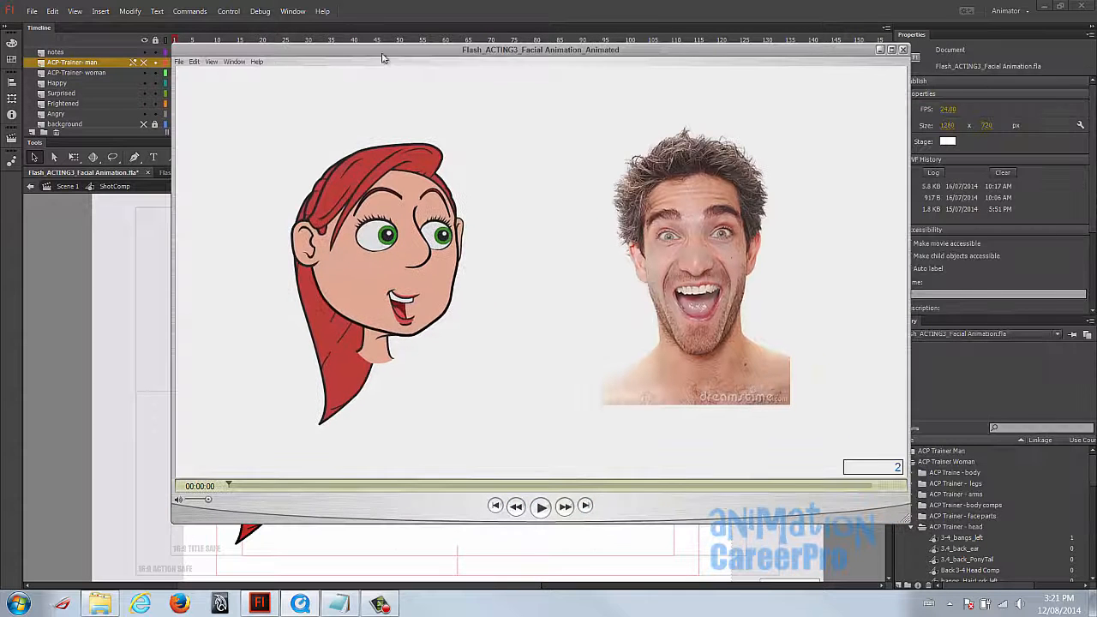
click(542, 508)
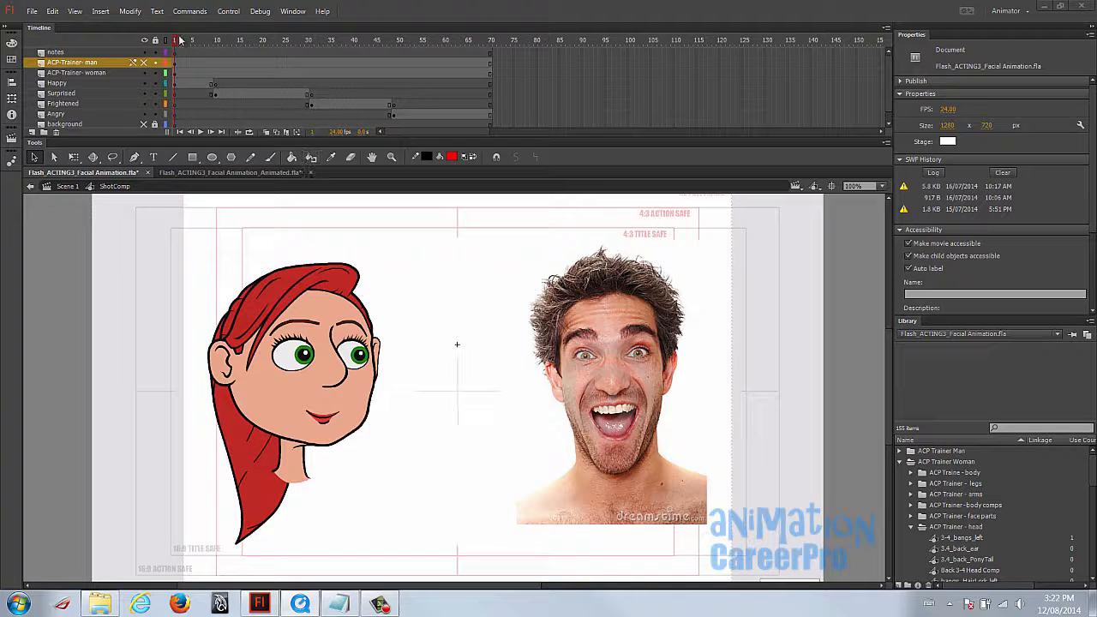
Return to frame 1 of ShotComp in Flash and go through the Happy, Frightened and Angry reference layers
mouse_move(179, 39)
mouse_down()
mouse_move(329, 41)
mouse_move(174, 40)
mouse_up()
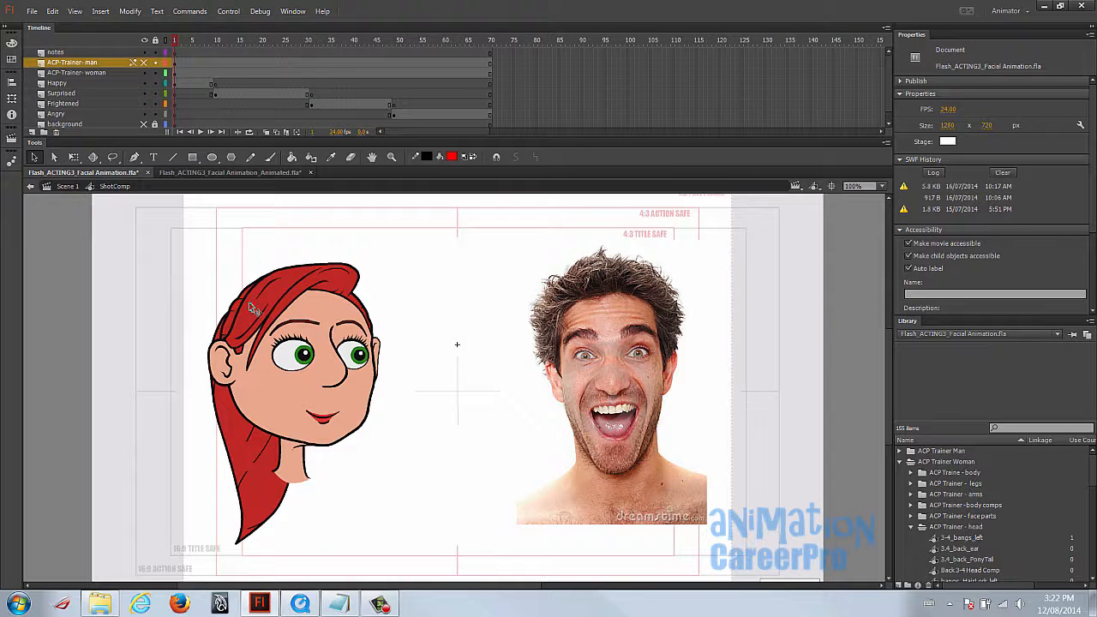
click(85, 84)
click(85, 103)
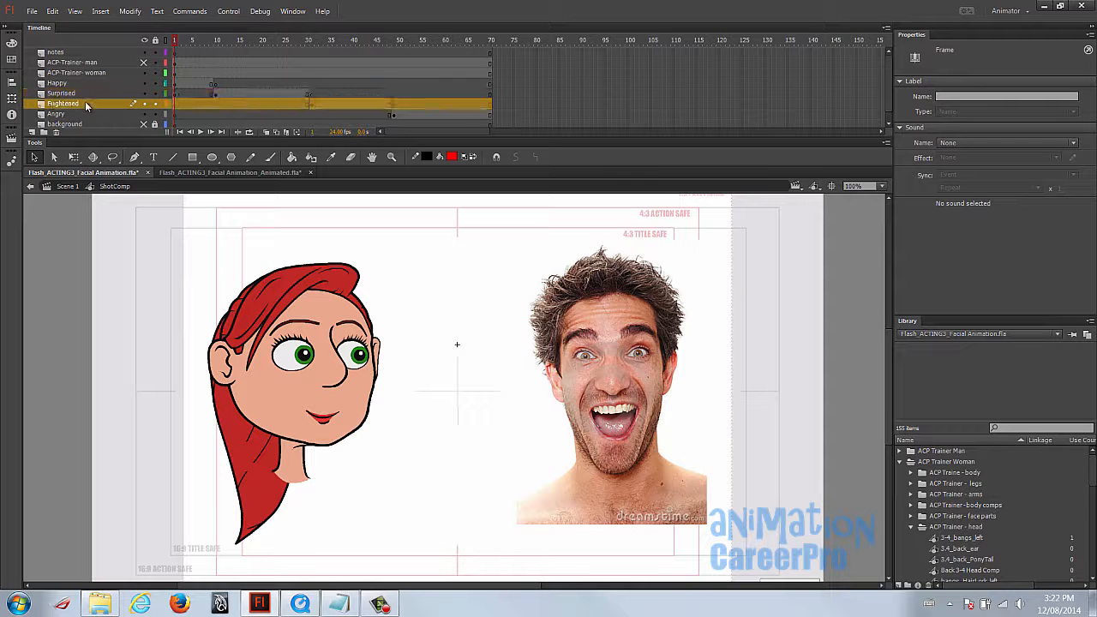
click(86, 114)
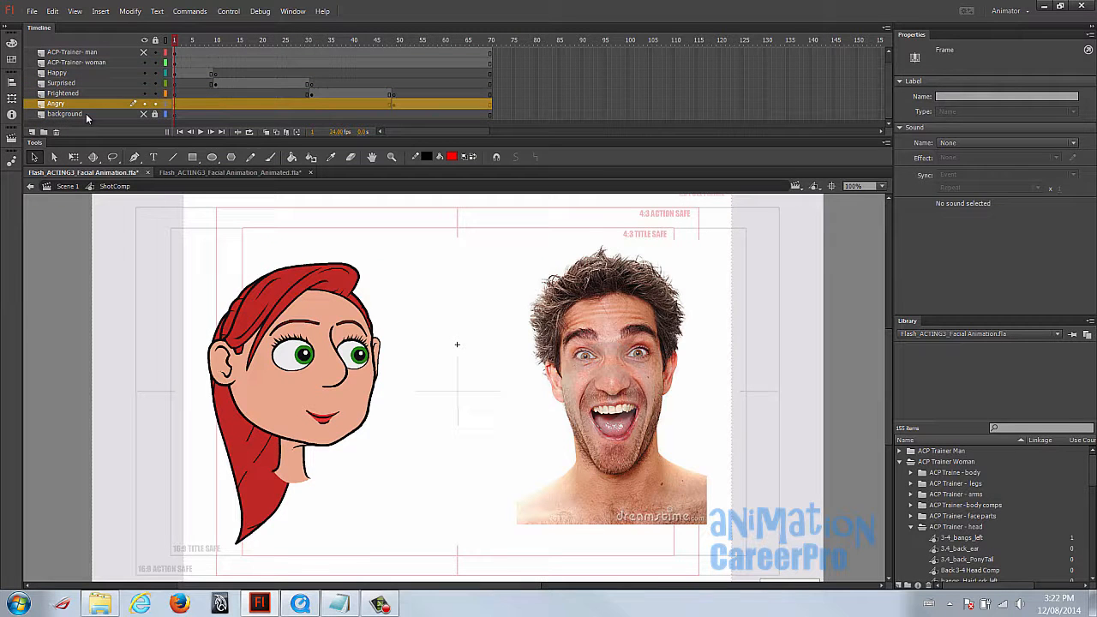
Enter the woman's F 3-4 Comp symbol, check its Head 3/4 Front, Neck and Pony Tail layers, and return to ShotComp
double_click(320, 303)
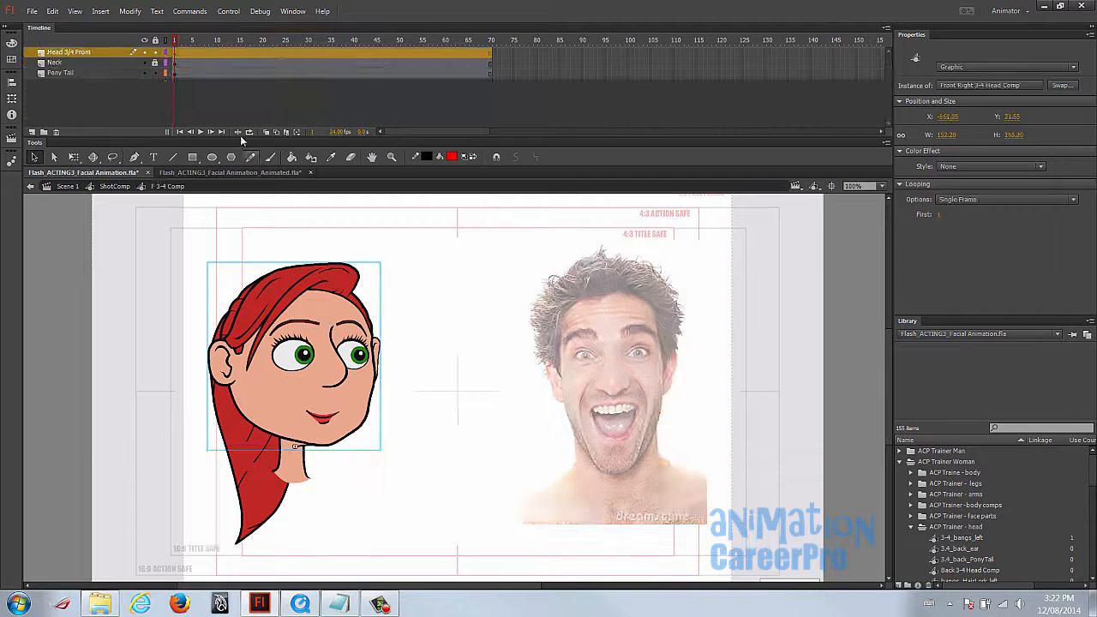
click(195, 43)
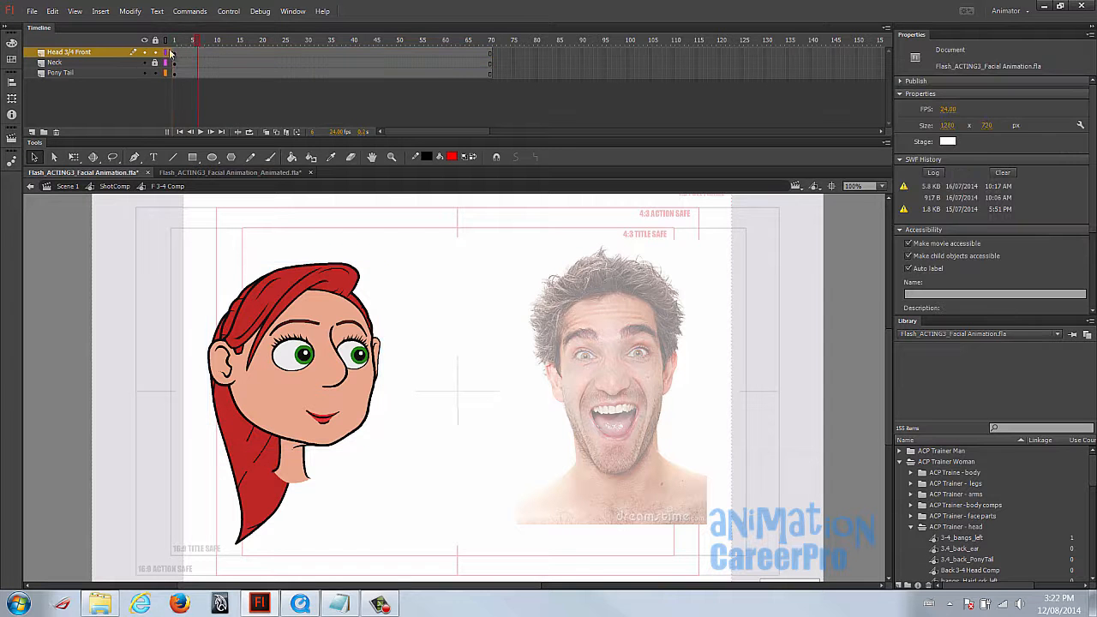
click(123, 64)
click(116, 73)
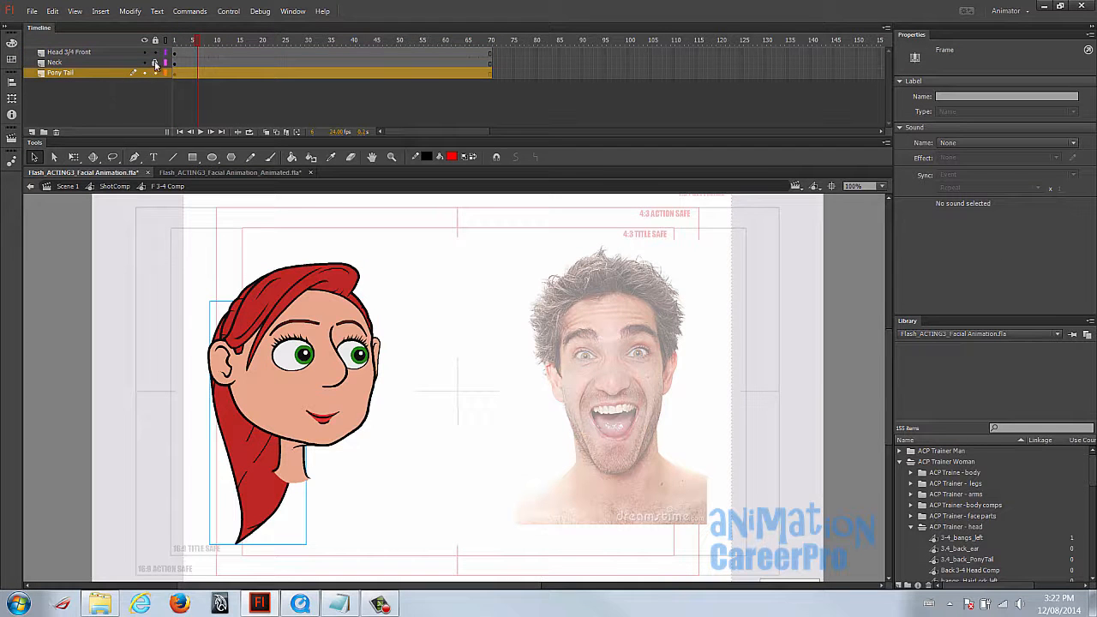
click(155, 63)
click(125, 63)
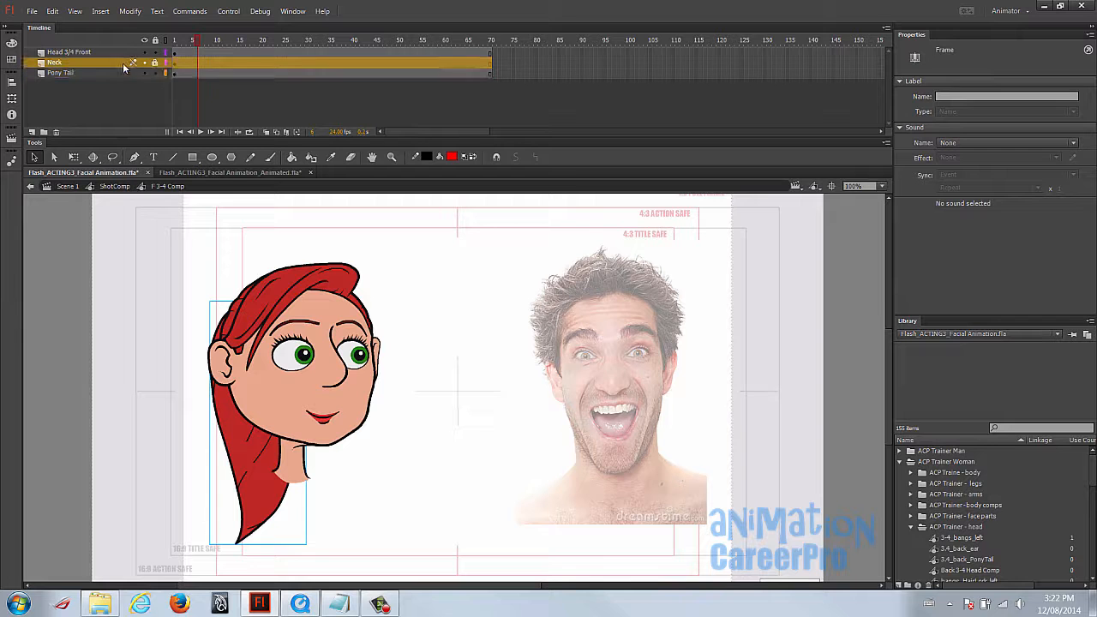
click(212, 246)
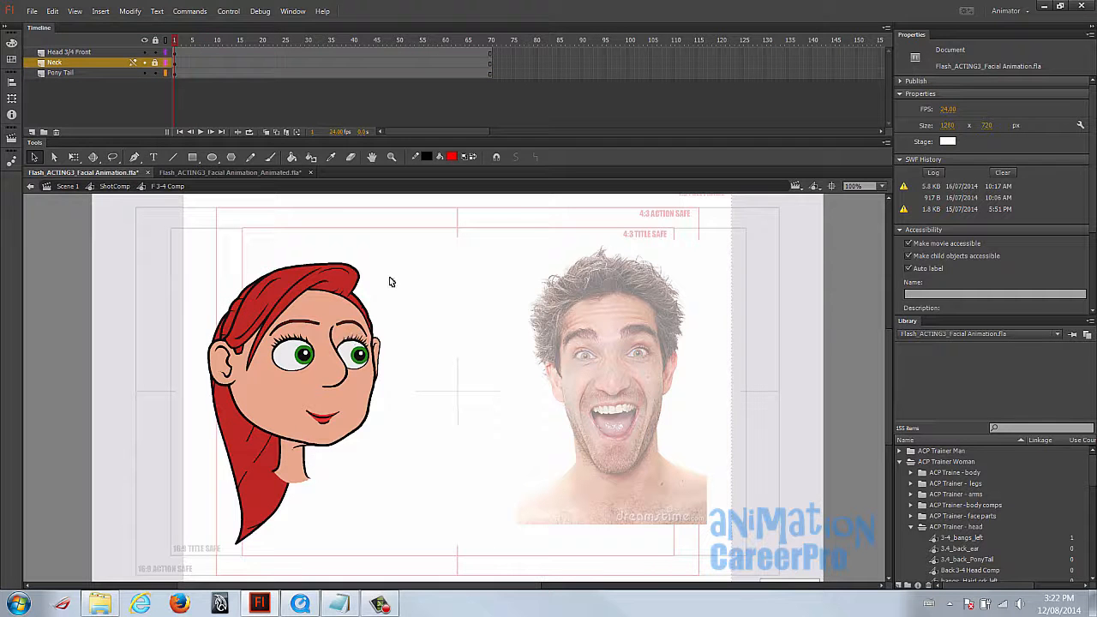
double_click(221, 270)
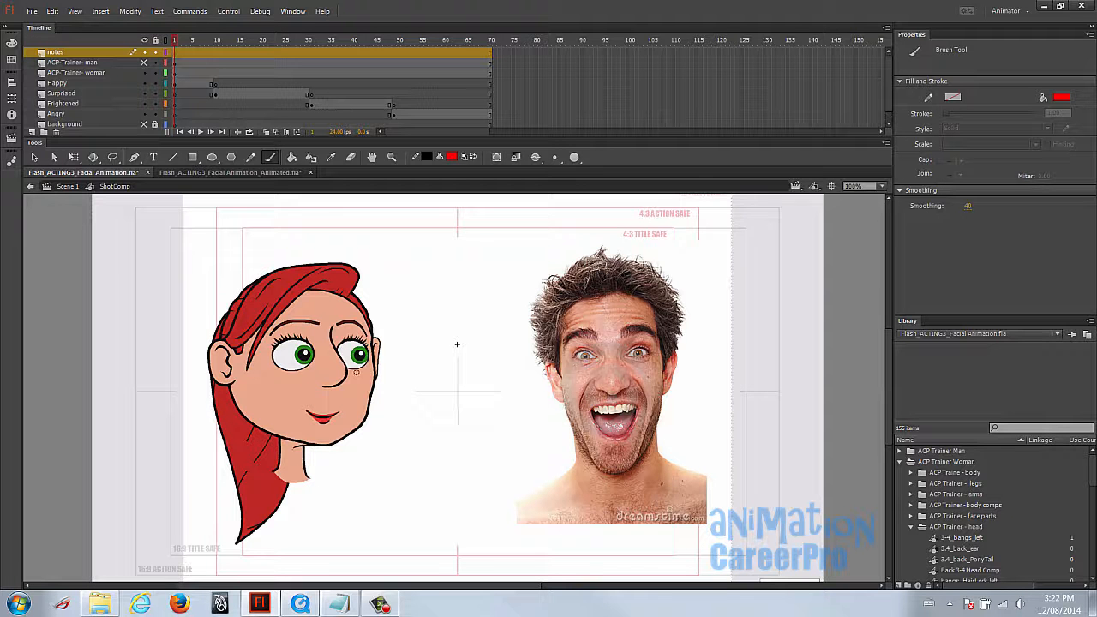
Sketch a red brush arc from cheek to cheek through the woman's mouth on the notes layer, undoing and redrawing rejected strokes
mouse_move(359, 365)
mouse_down()
mouse_move(300, 404)
mouse_move(268, 404)
mouse_move(200, 374)
mouse_up()
key(ctrl+z)
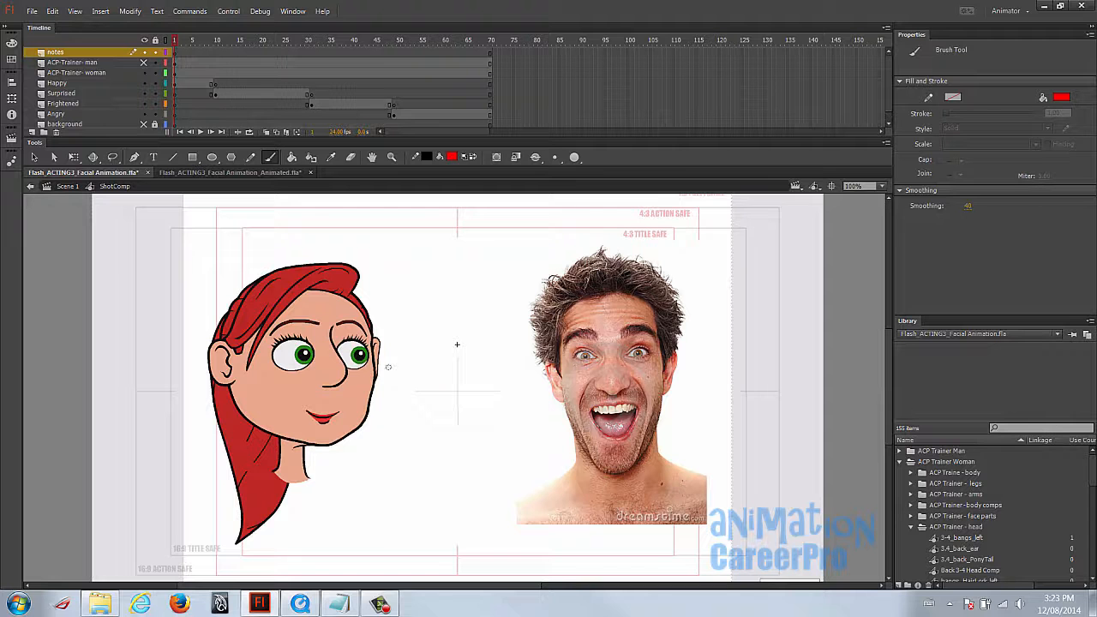
drag(385, 370, 216, 371)
key(ctrl+z)
mouse_move(369, 374)
mouse_down()
mouse_move(308, 395)
mouse_move(240, 375)
mouse_up()
key(ctrl+z)
mouse_move(346, 369)
mouse_down()
mouse_move(365, 391)
mouse_move(300, 420)
mouse_move(255, 413)
mouse_move(238, 386)
mouse_move(247, 375)
mouse_up()
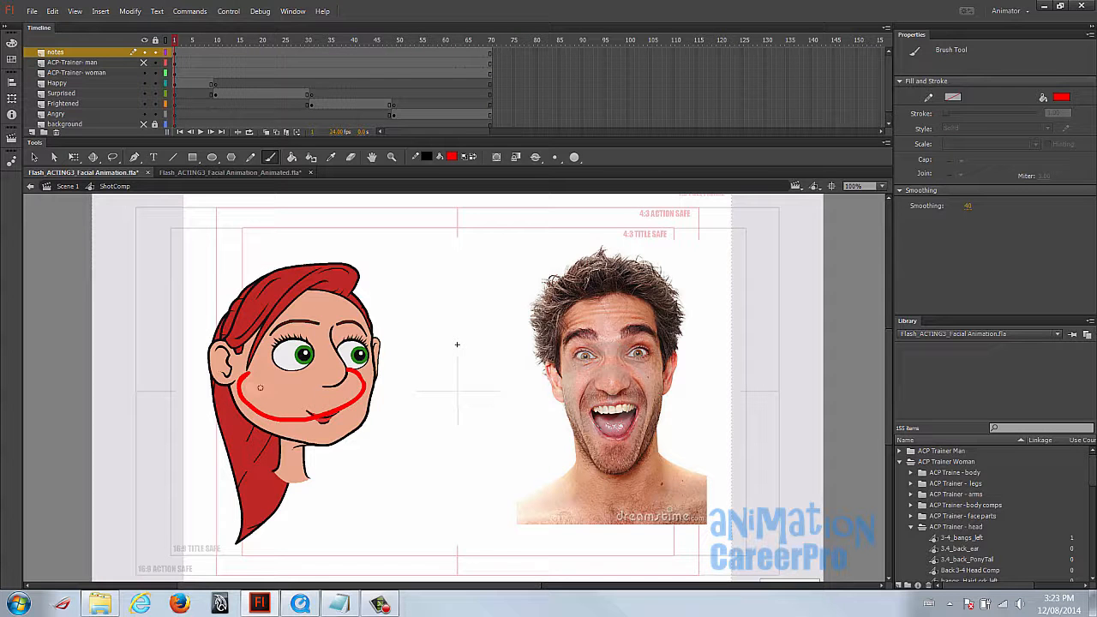
Switch to QuickTime Player, rewind the finished facial animation to its start and play it again
click(300, 604)
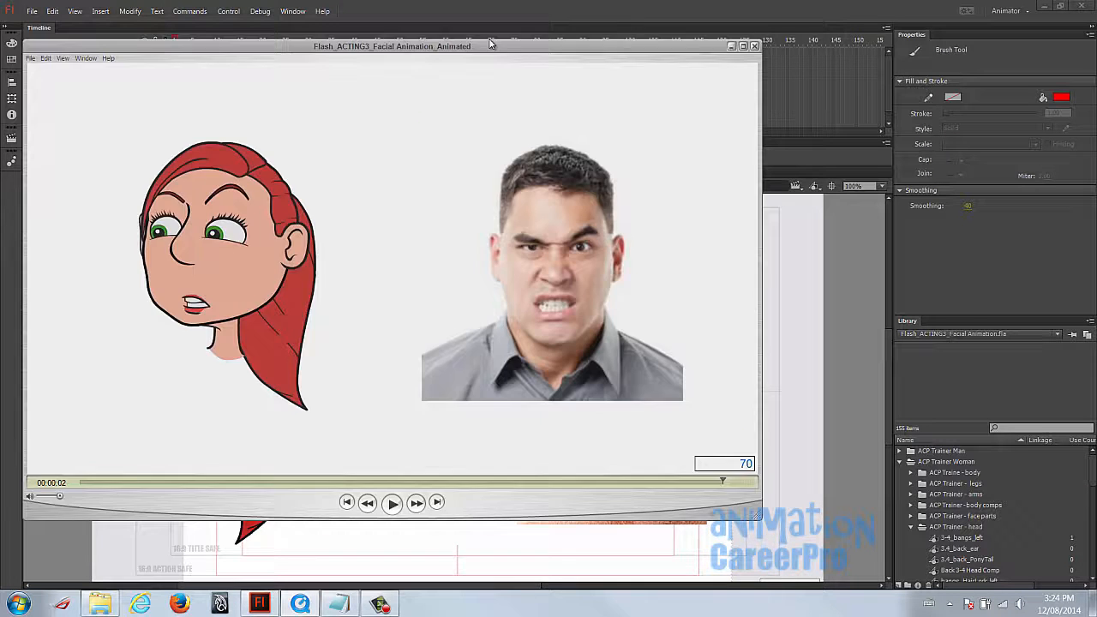
drag(491, 43, 579, 80)
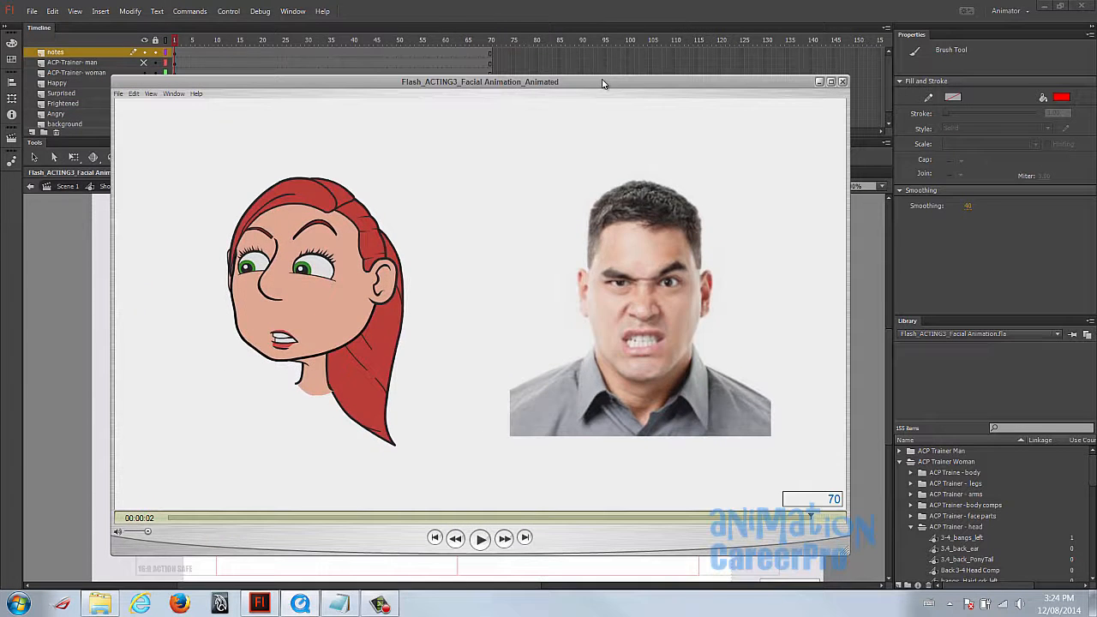
click(216, 518)
drag(221, 529, 96, 505)
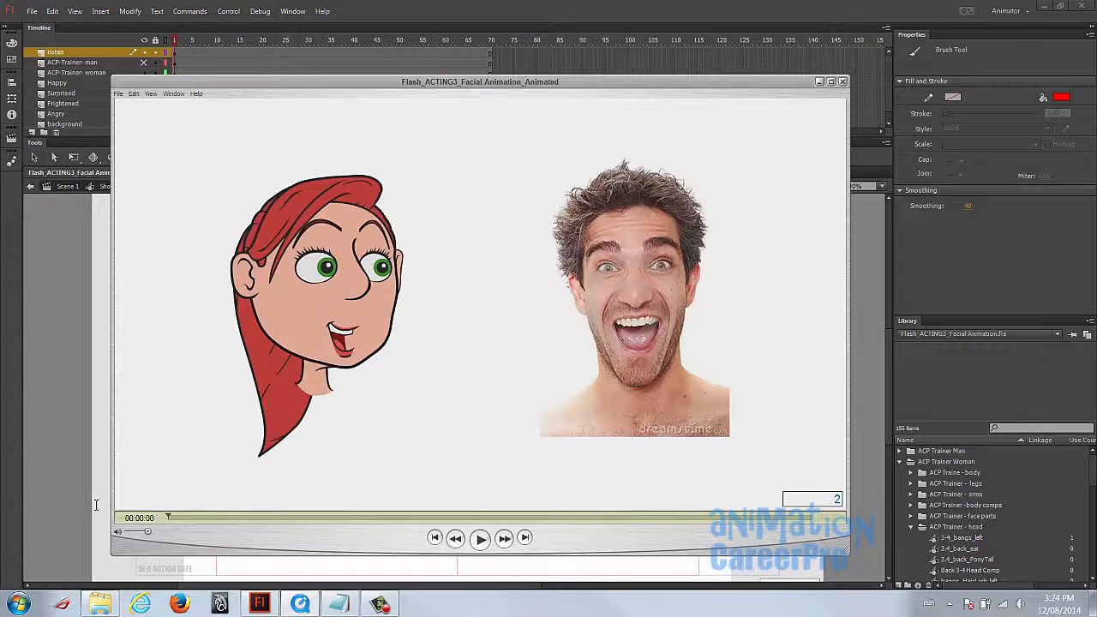
click(481, 539)
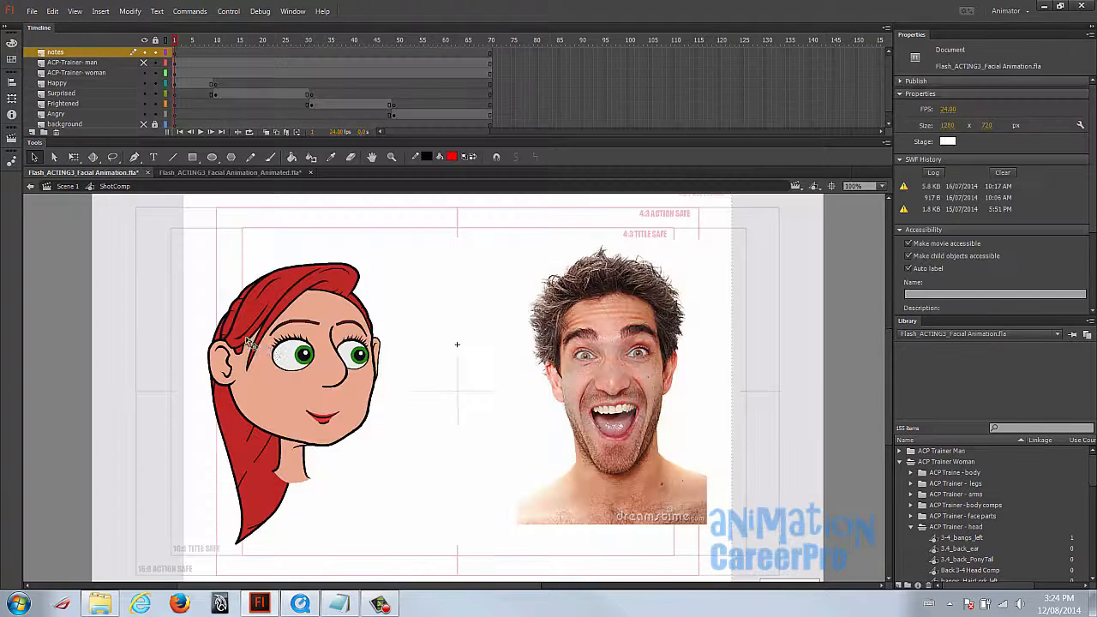
Show the ACP-Trainer- man layer in place of the hidden woman layer and set the man layer as a guide
click(276, 353)
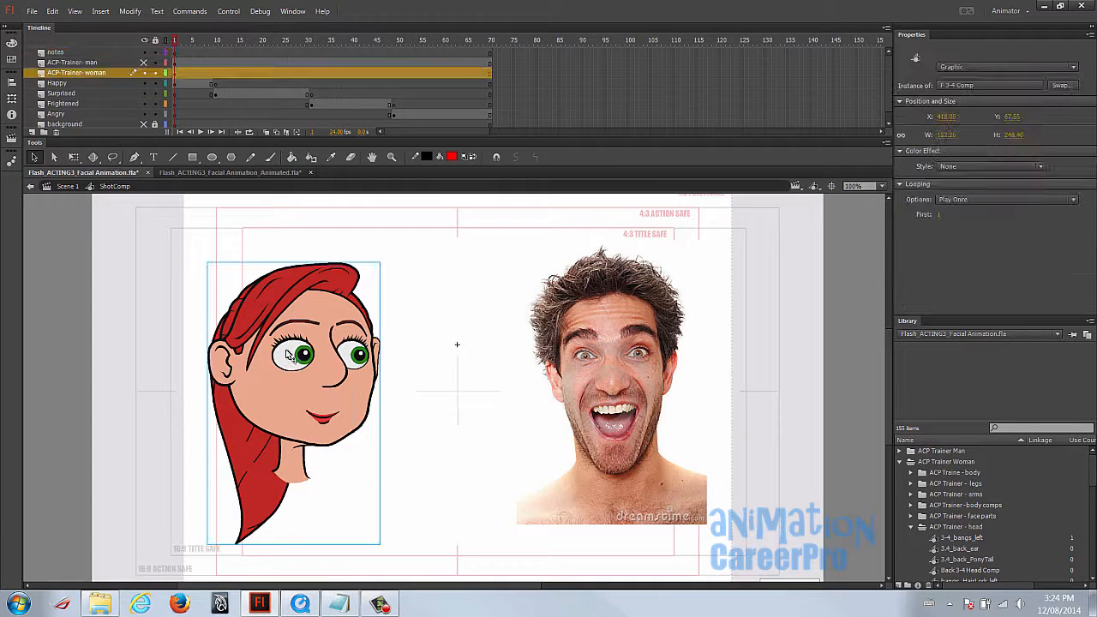
click(144, 63)
click(131, 64)
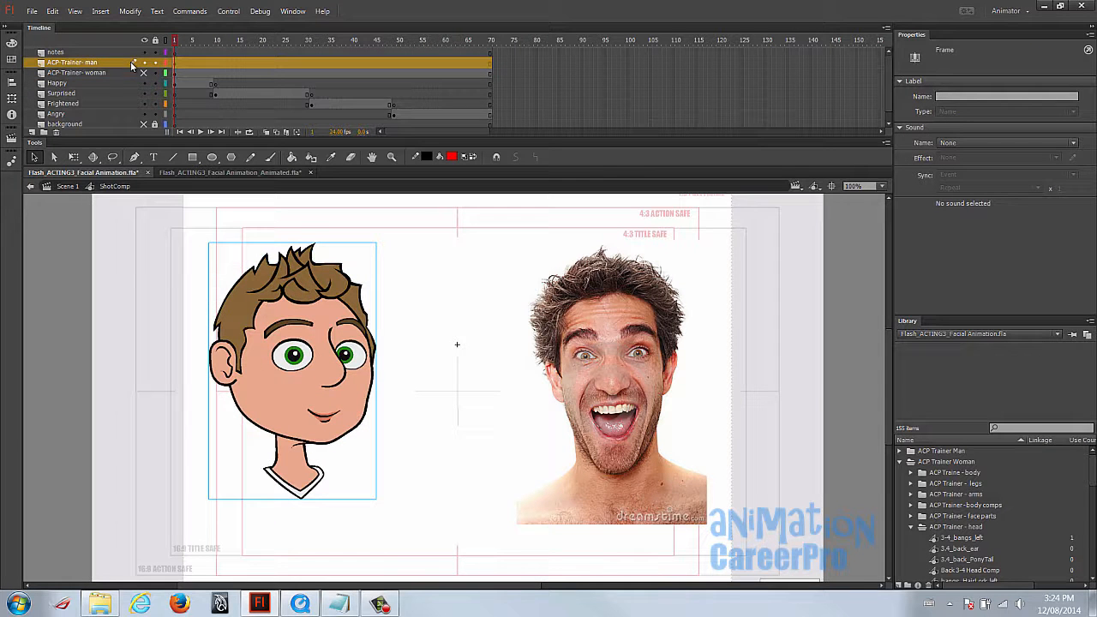
right_click(126, 67)
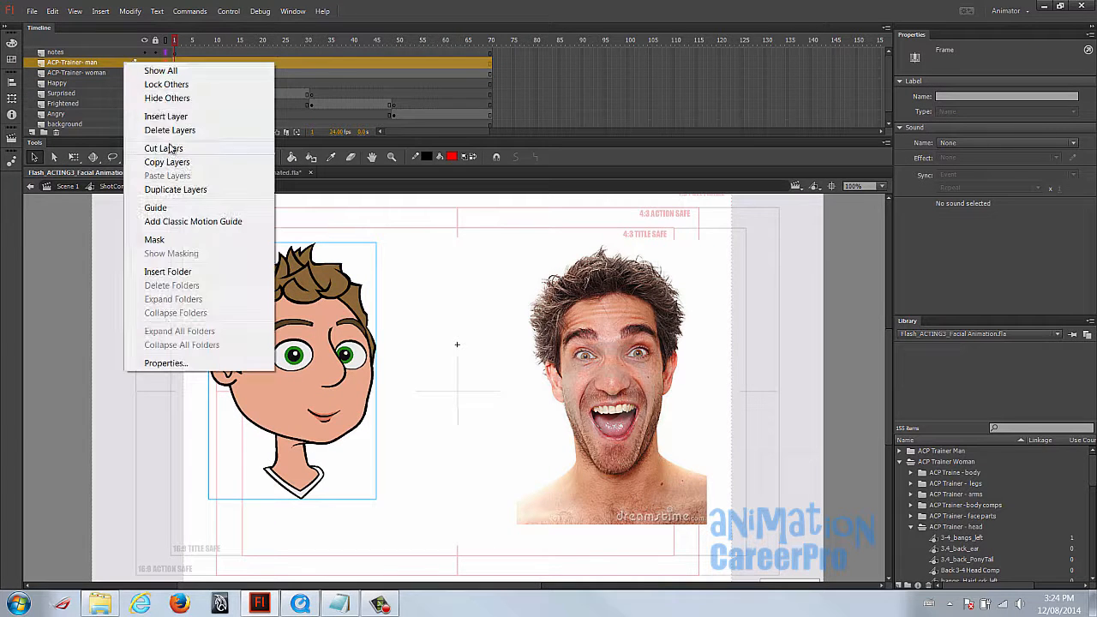
click(184, 209)
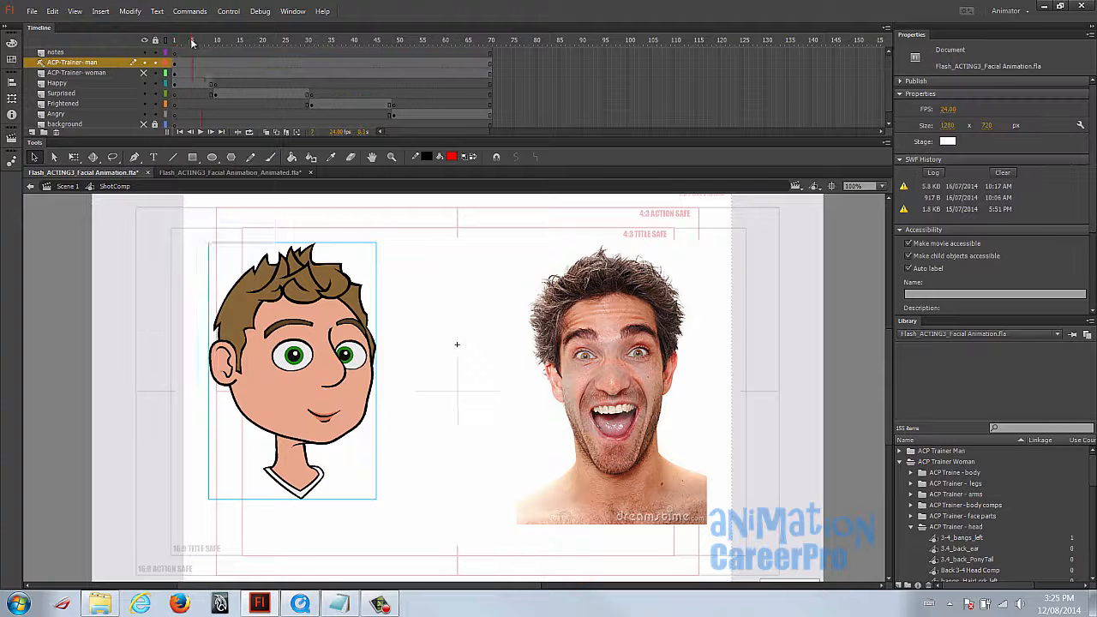
Enter the man's F 3-4 Comp symbol and, with onion skinning on, shift the head slightly right and down at frame 9
drag(194, 41, 217, 46)
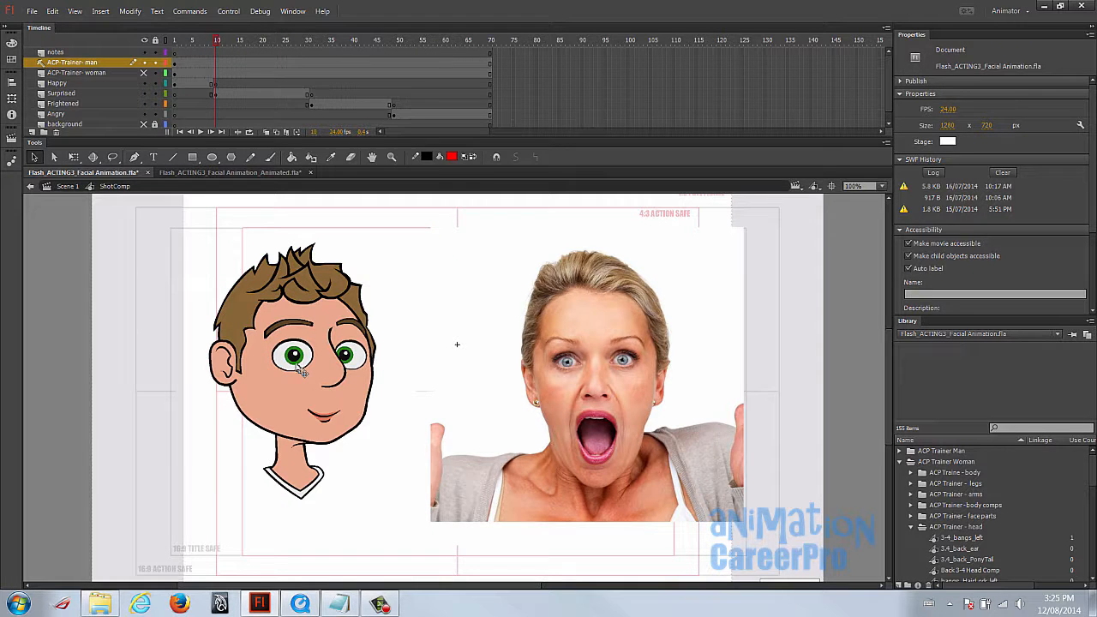
double_click(321, 337)
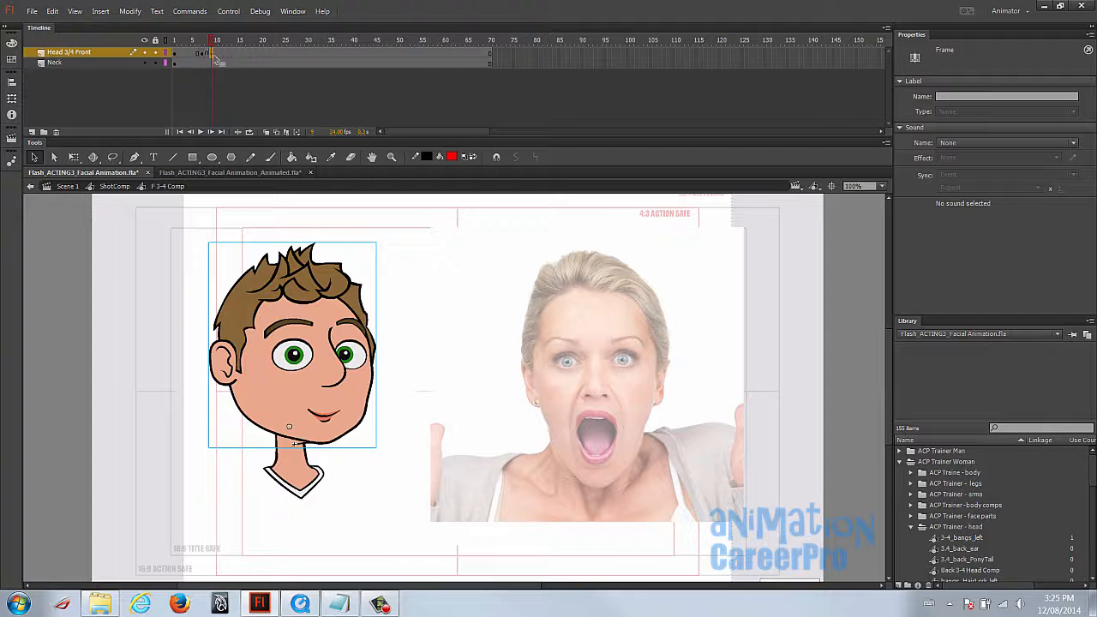
click(354, 337)
key(q)
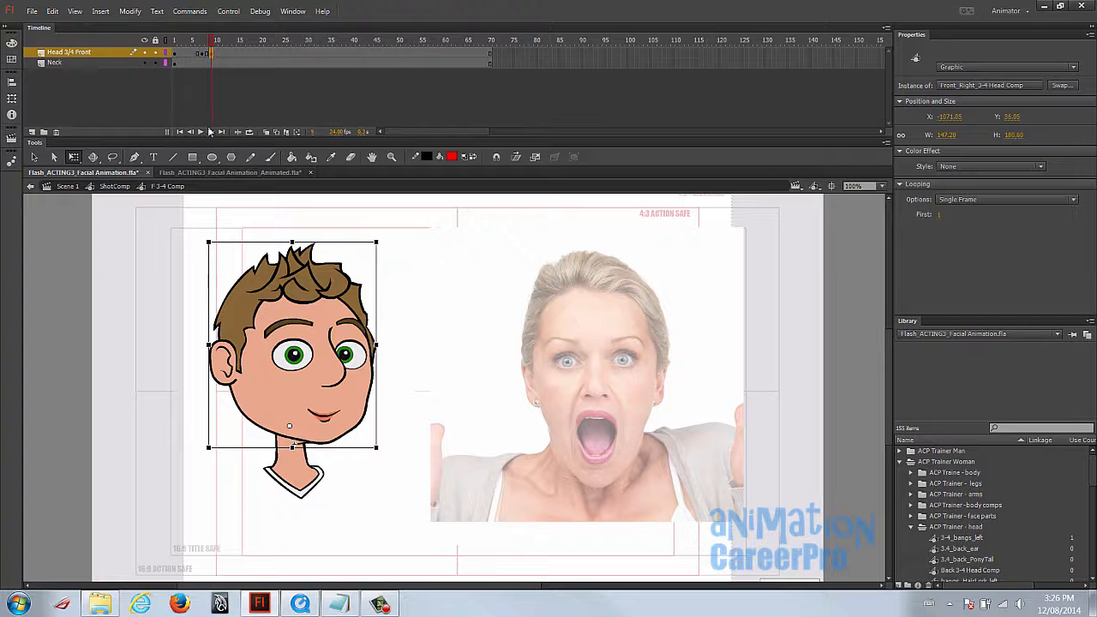
click(266, 133)
drag(320, 326, 328, 334)
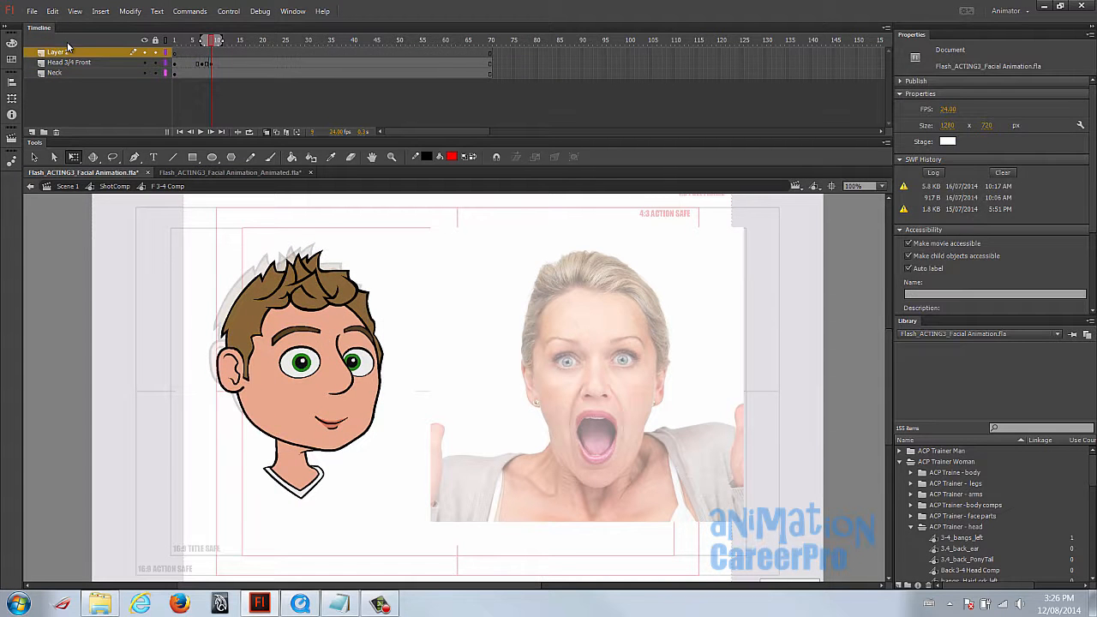
Add a layer above Head 3/4 Front and brush a red guide arc from cheek to cheek below the eyes on it
click(67, 52)
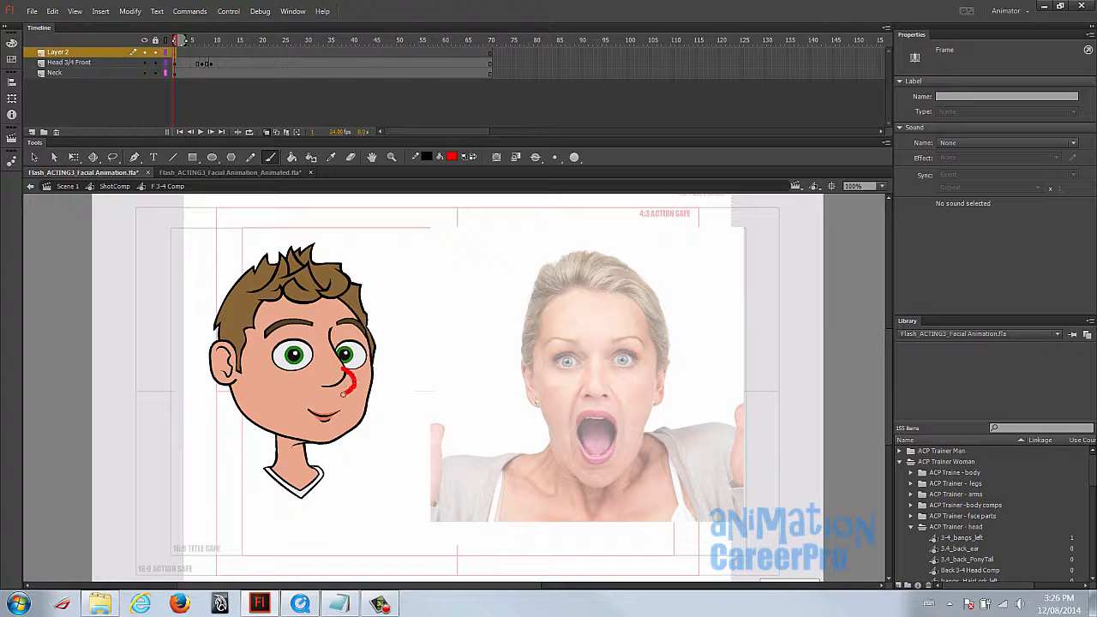
mouse_move(343, 393)
mouse_down()
mouse_move(293, 408)
mouse_move(257, 403)
mouse_move(243, 373)
mouse_up()
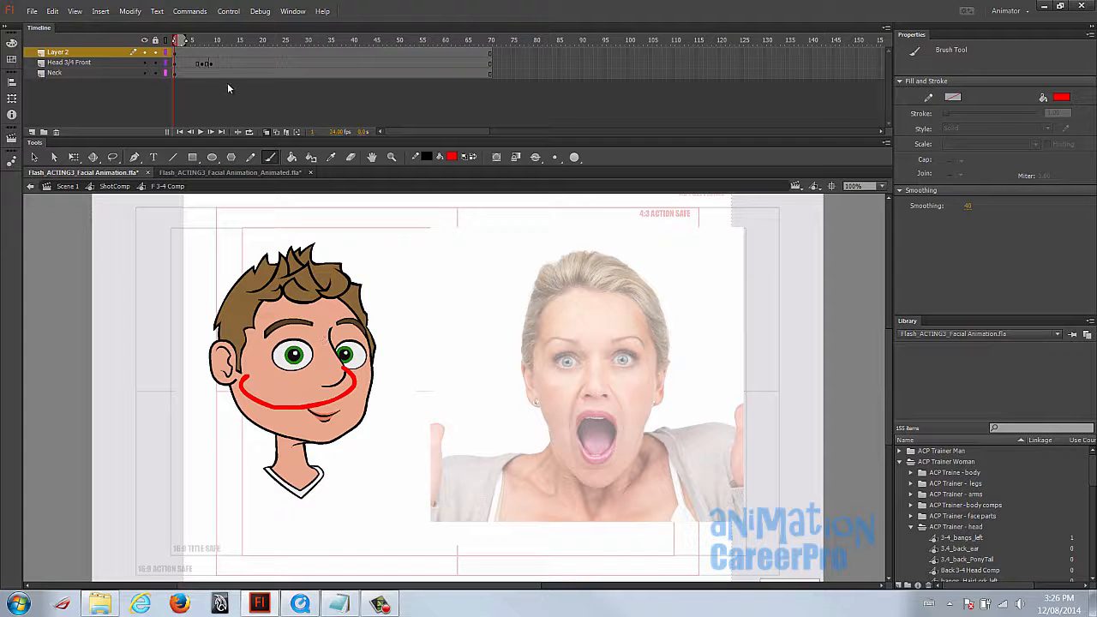
click(201, 40)
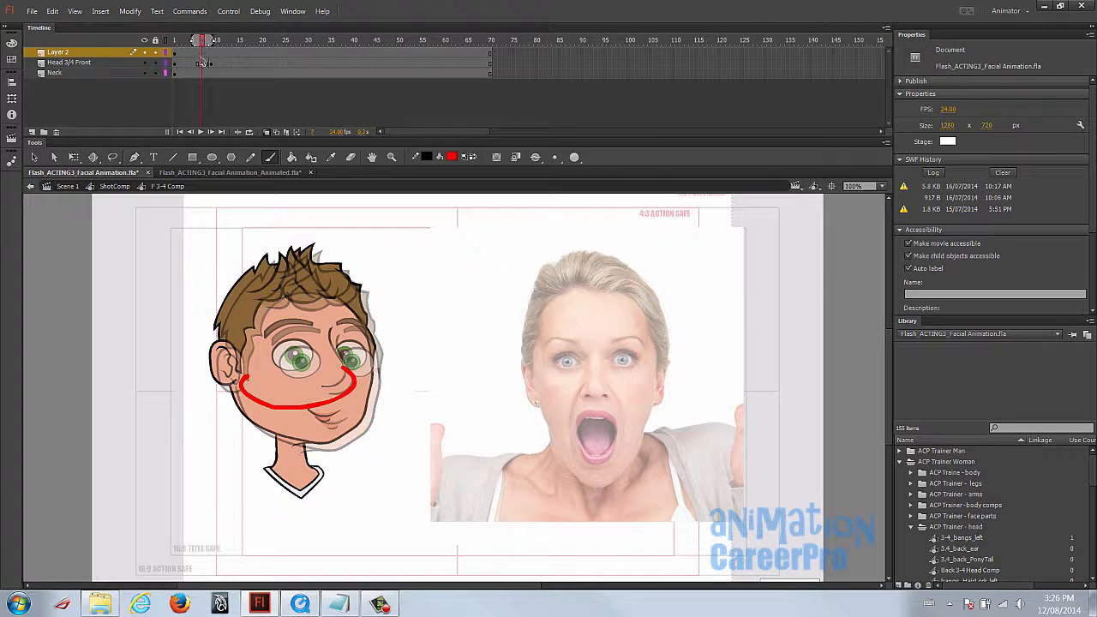
Insert keyframes at frames 10 and 11 of the Head 3/4 Front layer and compare frames 9 to 11
click(212, 63)
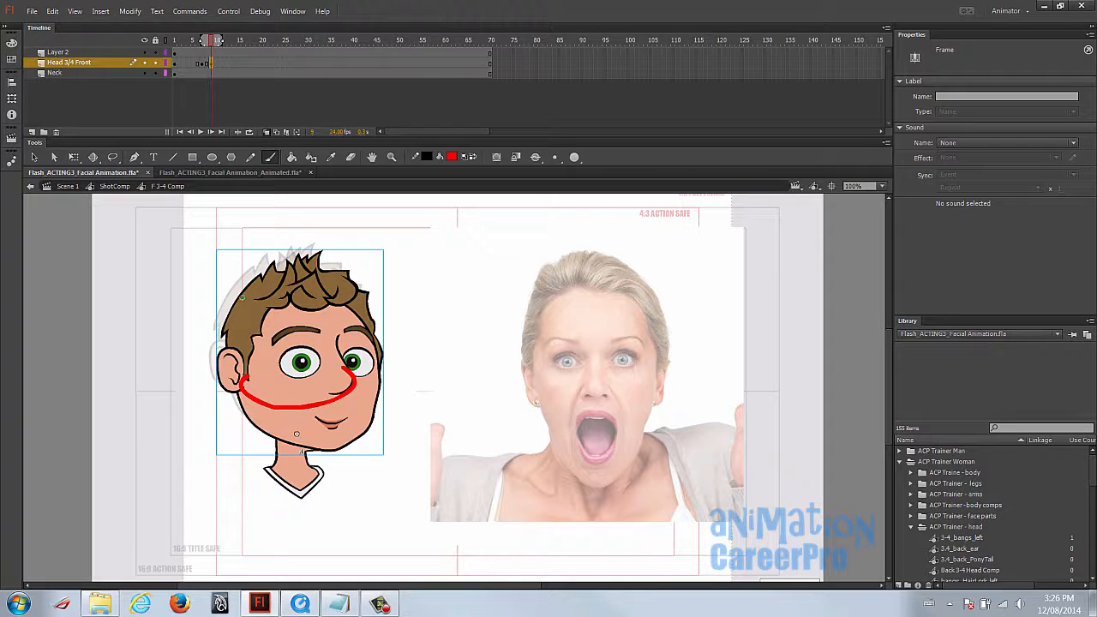
click(217, 64)
key(q)
click(221, 64)
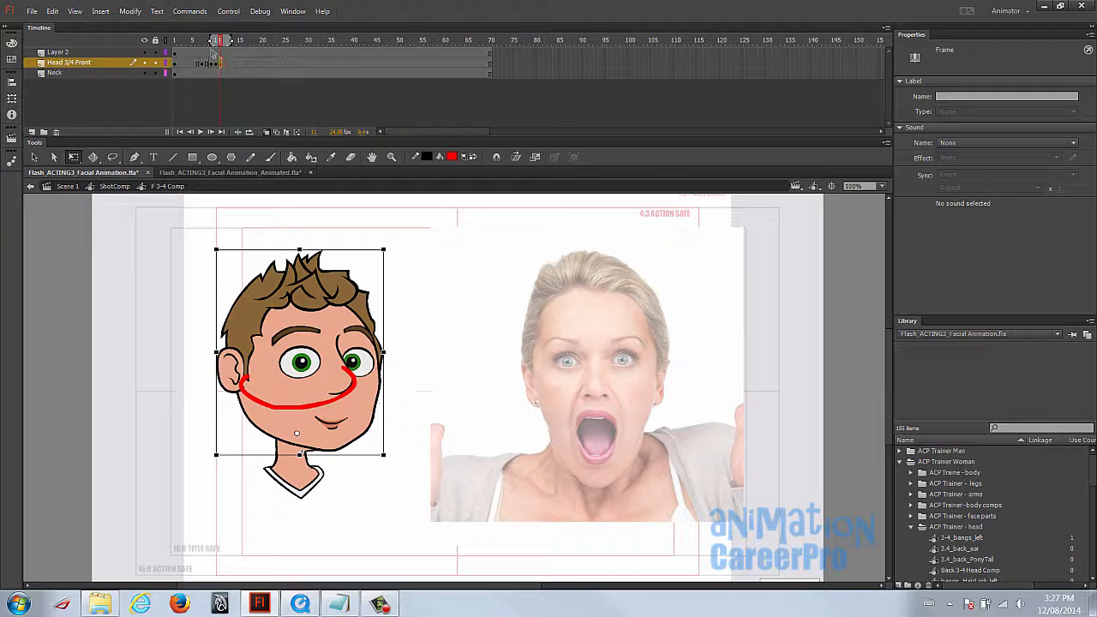
click(212, 65)
click(216, 65)
click(220, 66)
Squash the head slightly from the top at frame 10 and skew it so the face side dips down
click(217, 66)
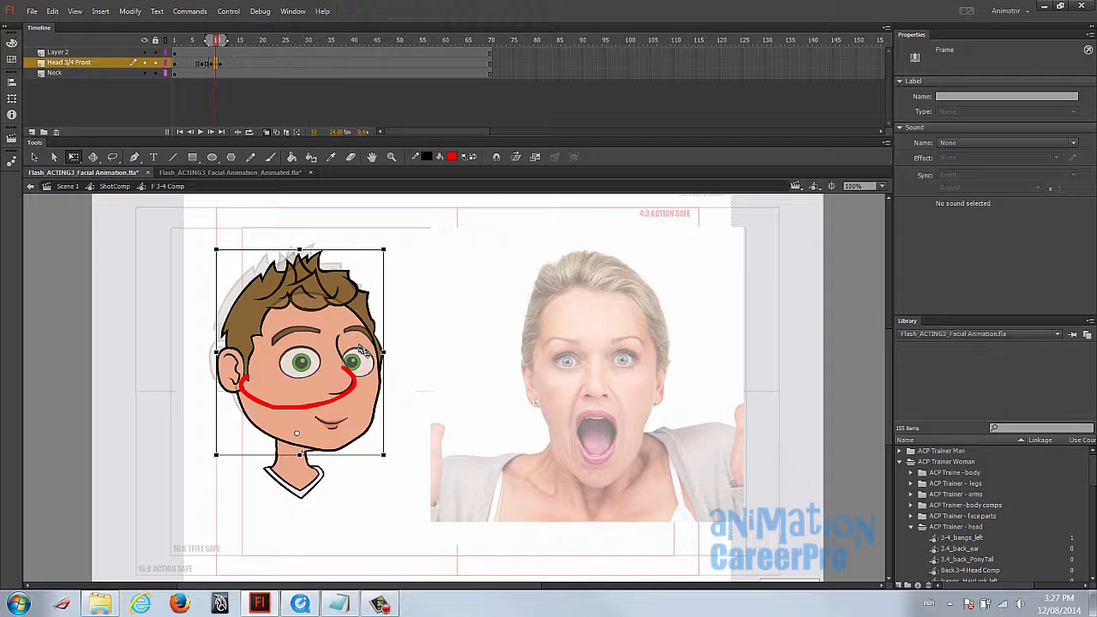
drag(300, 249, 300, 259)
drag(384, 356, 391, 372)
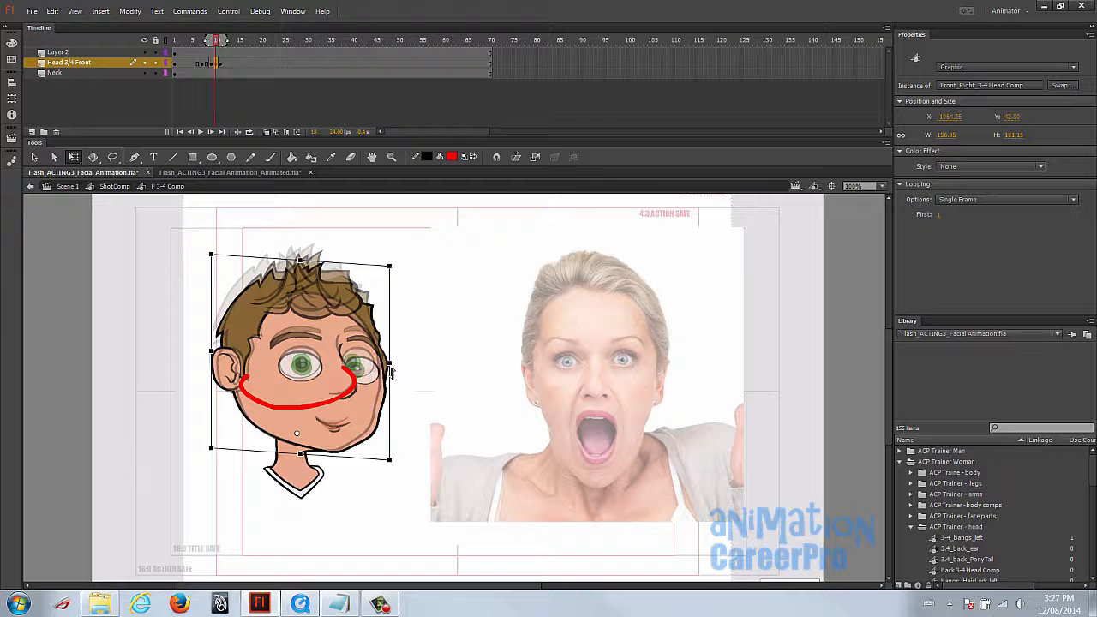
click(217, 42)
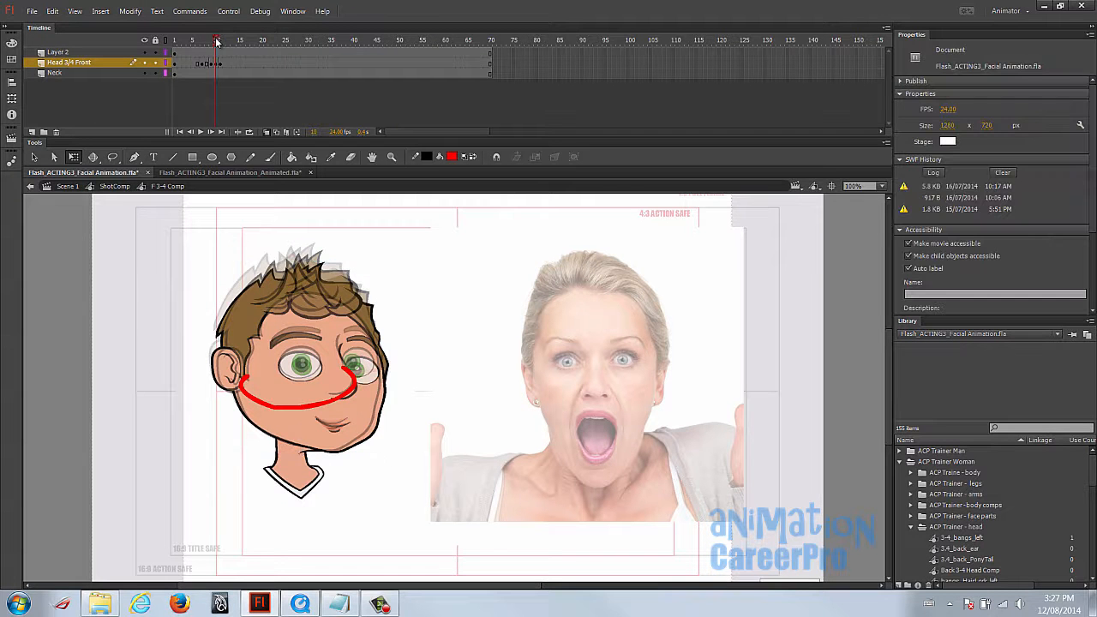
Flip the head horizontally at frame 11 so it faces the other way, and squash it slightly from the top
click(332, 348)
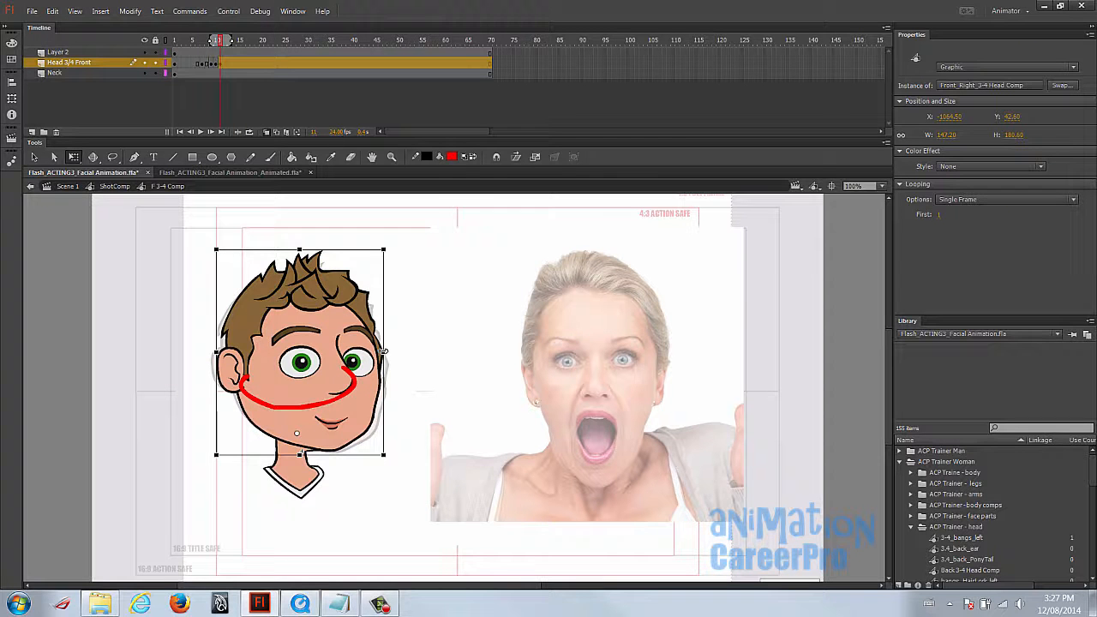
drag(385, 351, 204, 337)
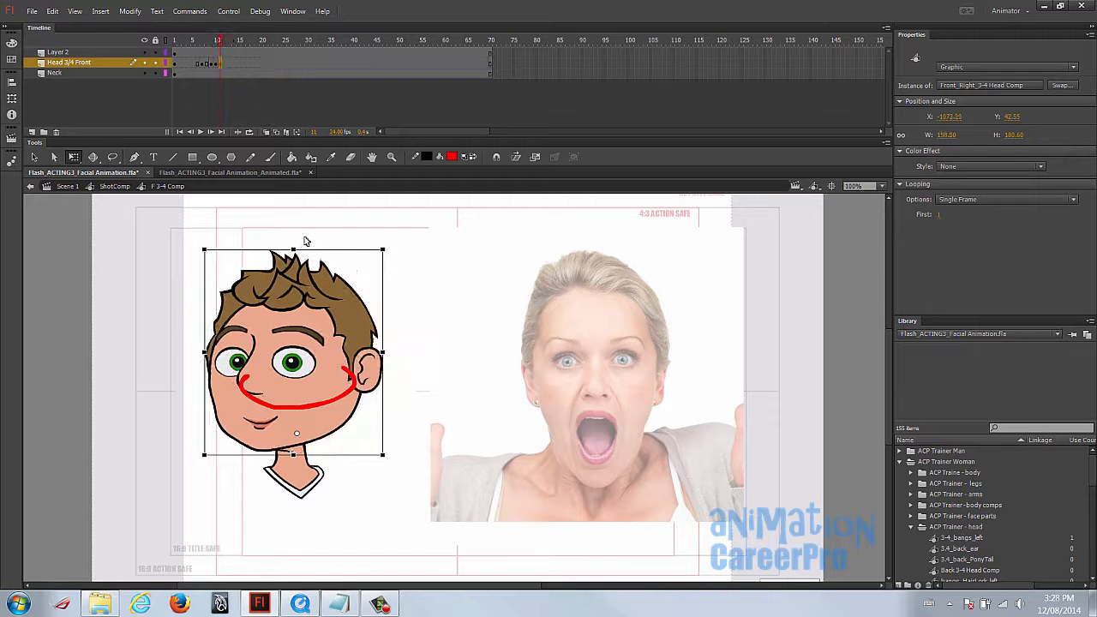
drag(292, 247, 293, 257)
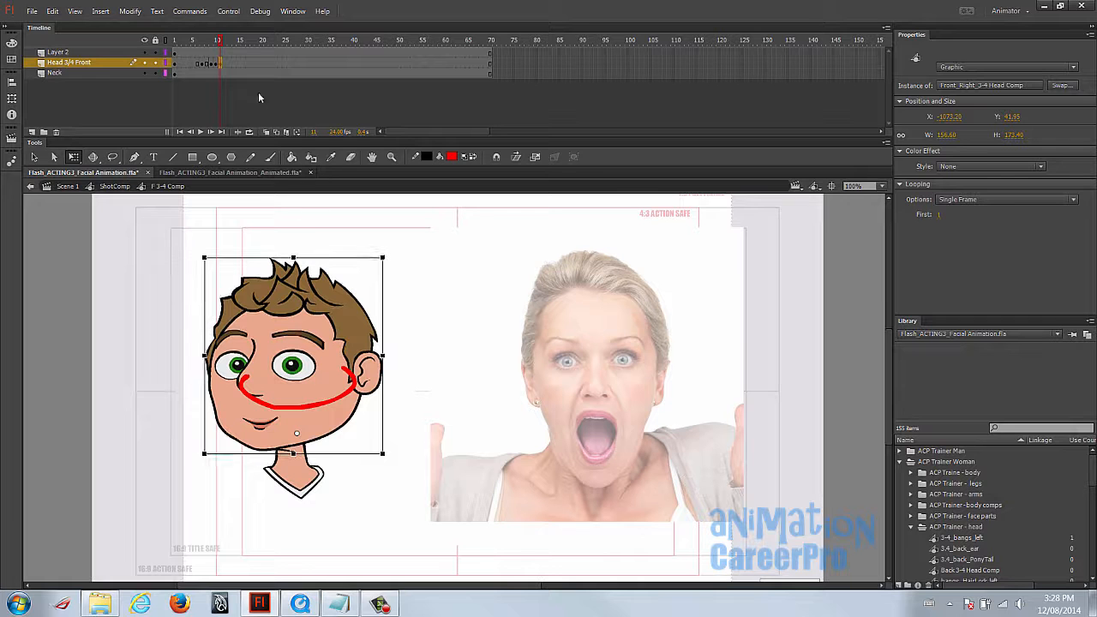
Skew the flipped head at frame 11 in the direction opposite to frame 10 and scrub through the head turn
click(215, 64)
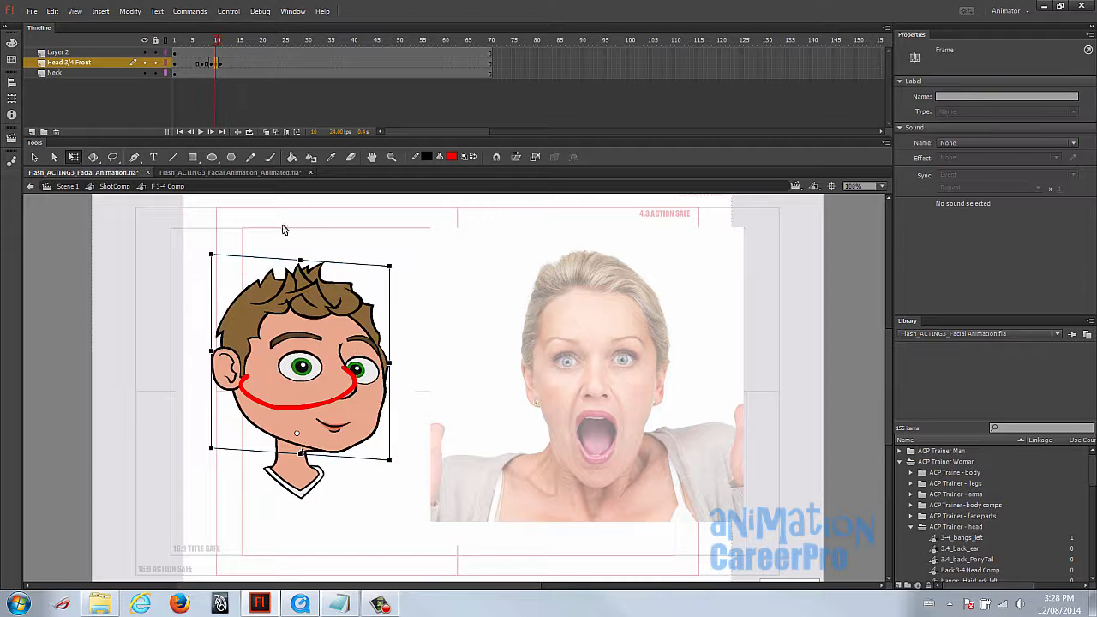
click(219, 65)
drag(206, 296, 205, 303)
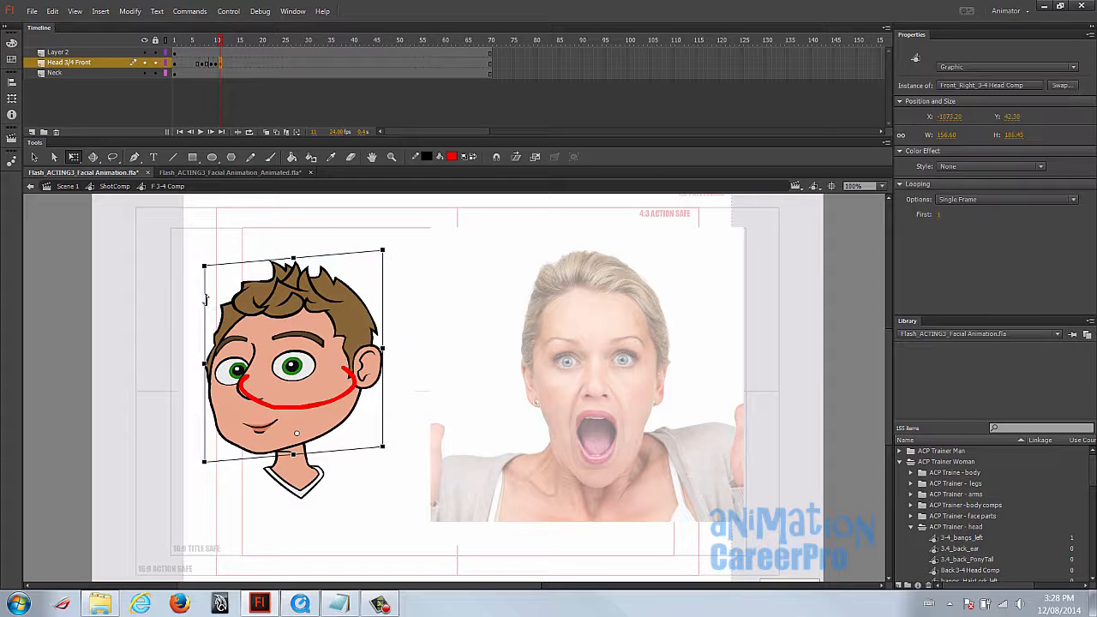
click(204, 41)
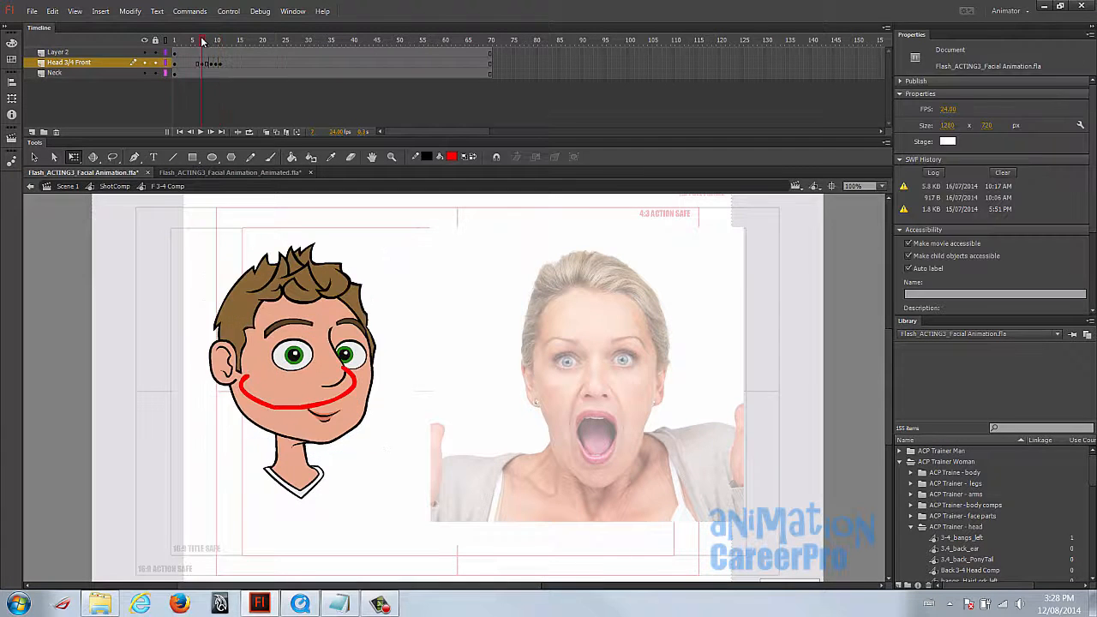
drag(205, 41, 218, 41)
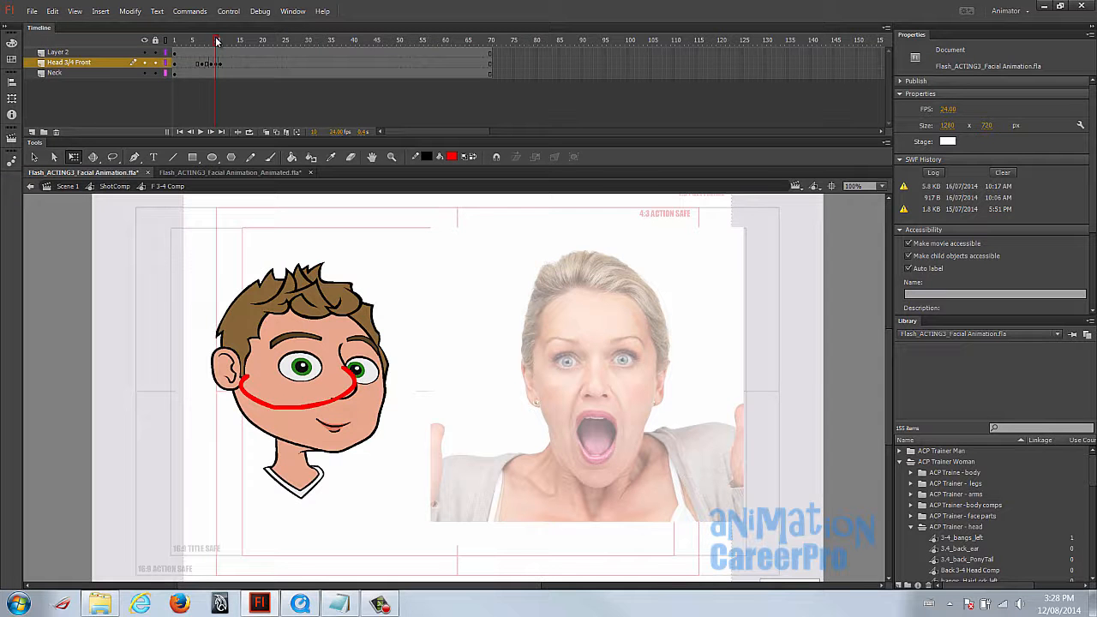
drag(218, 41, 219, 45)
Nudge the head at frame 10 to the left so the nose follows the red arc, and scrub to check it
click(322, 387)
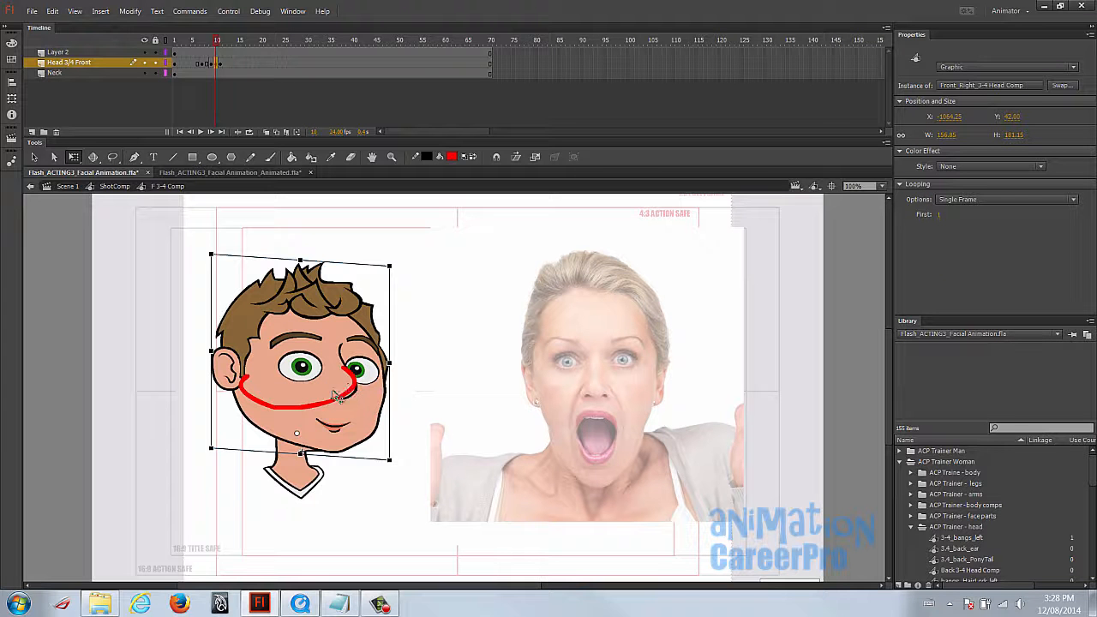
click(222, 63)
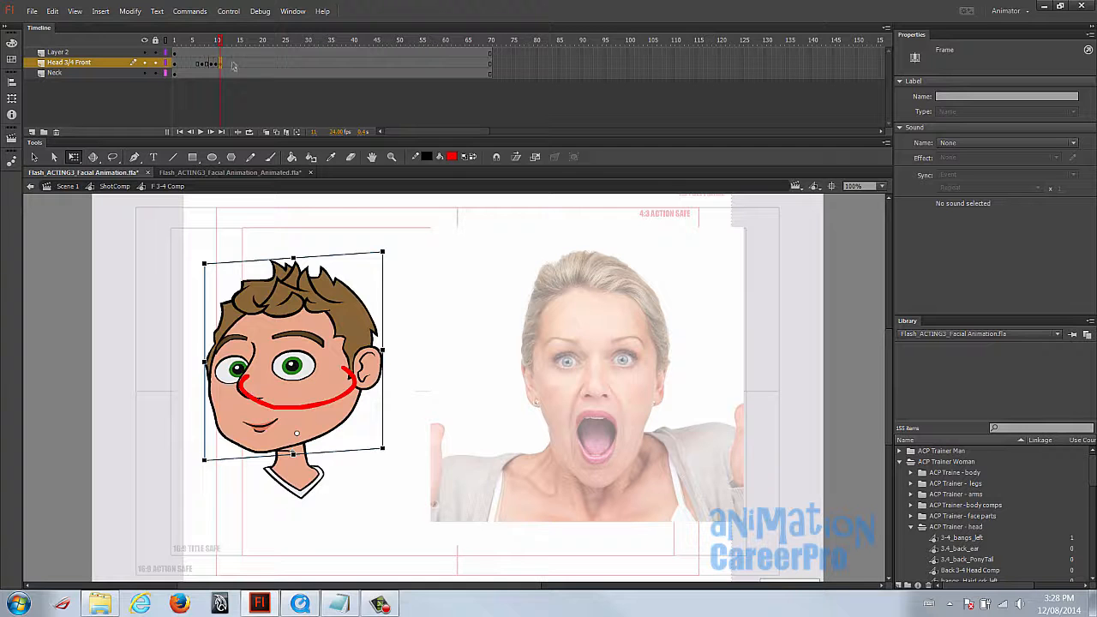
click(217, 67)
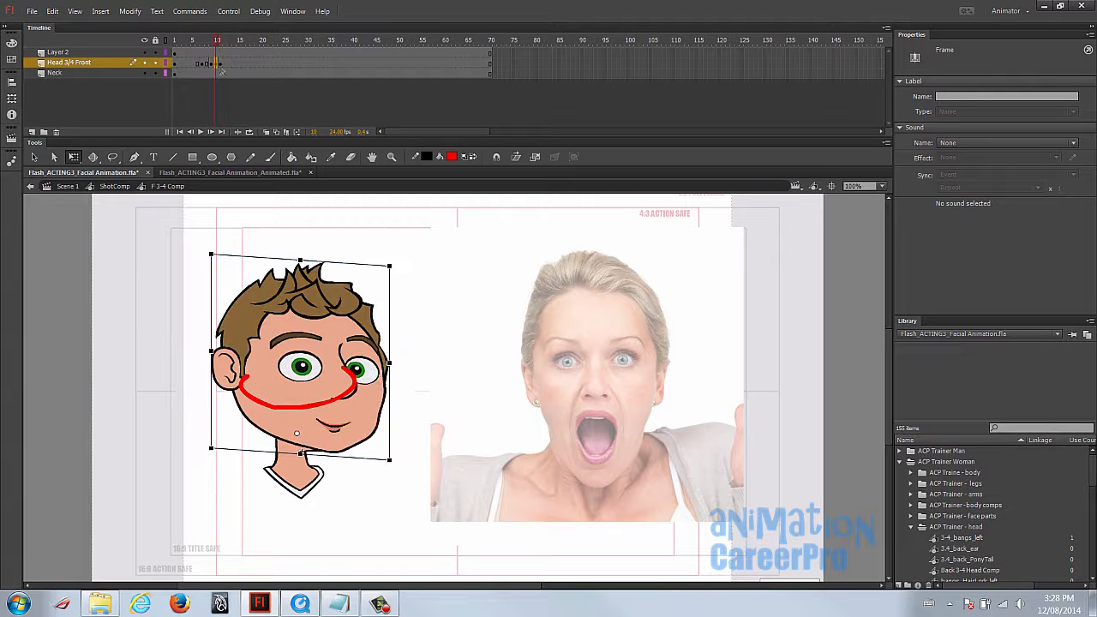
click(367, 382)
key(Left)
key(Left)
key(Left)
key(Left)
key(Left)
key(Left)
key(Left)
key(Left)
key(Left)
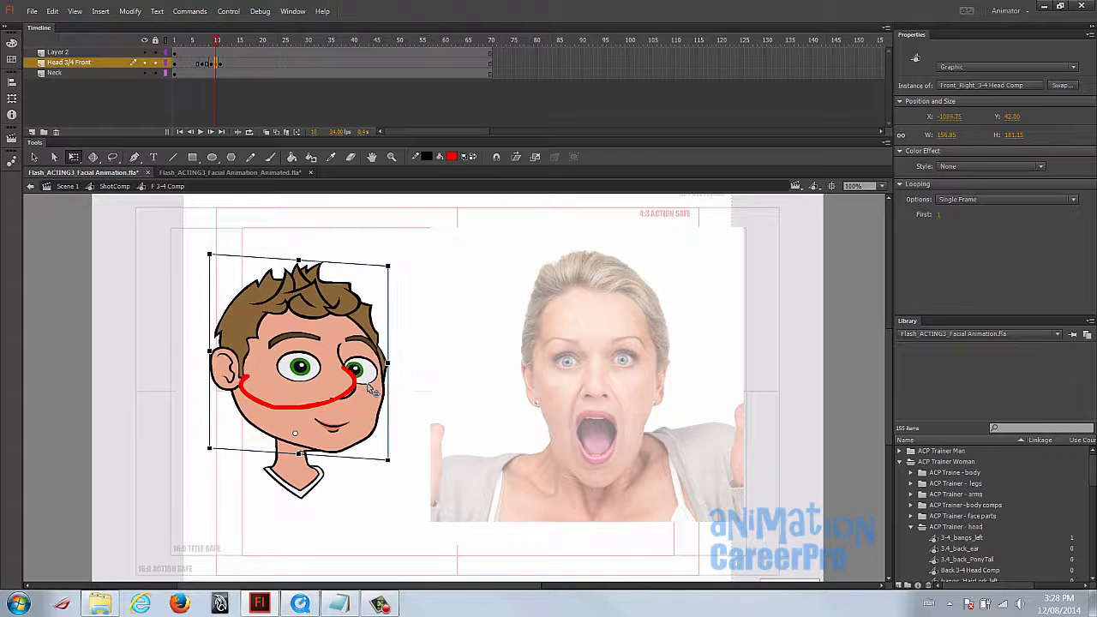
key(Left)
key(Left)
key(Left)
key(Left)
key(Left)
key(Left)
key(Left)
key(Left)
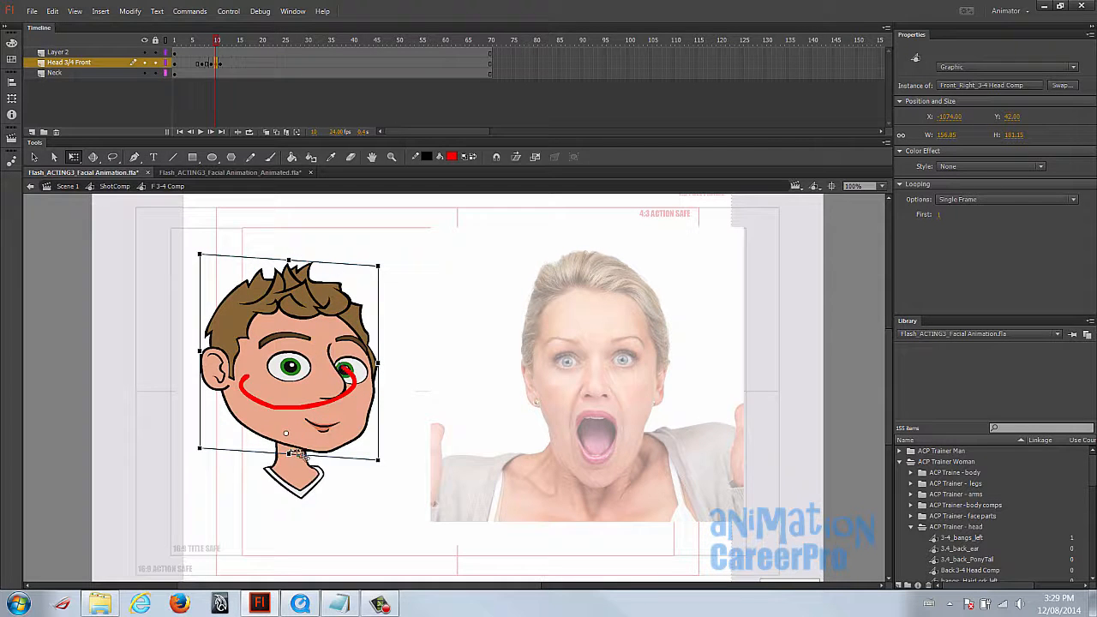
key(Left)
key(Left)
key(Left)
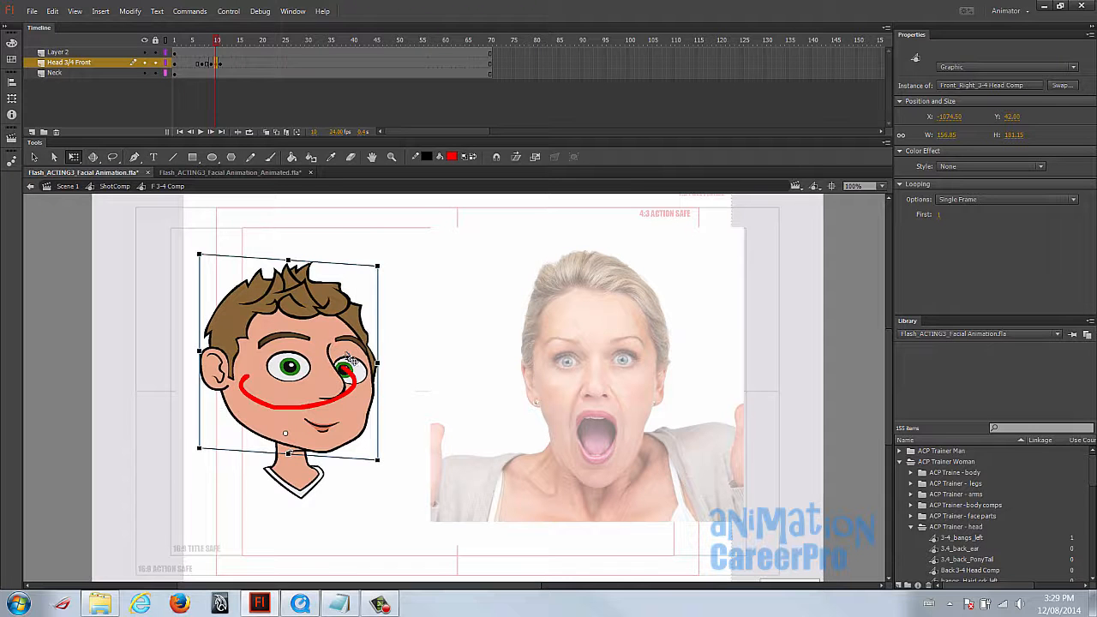
key(Left)
key(Left)
key(Left)
key(Left)
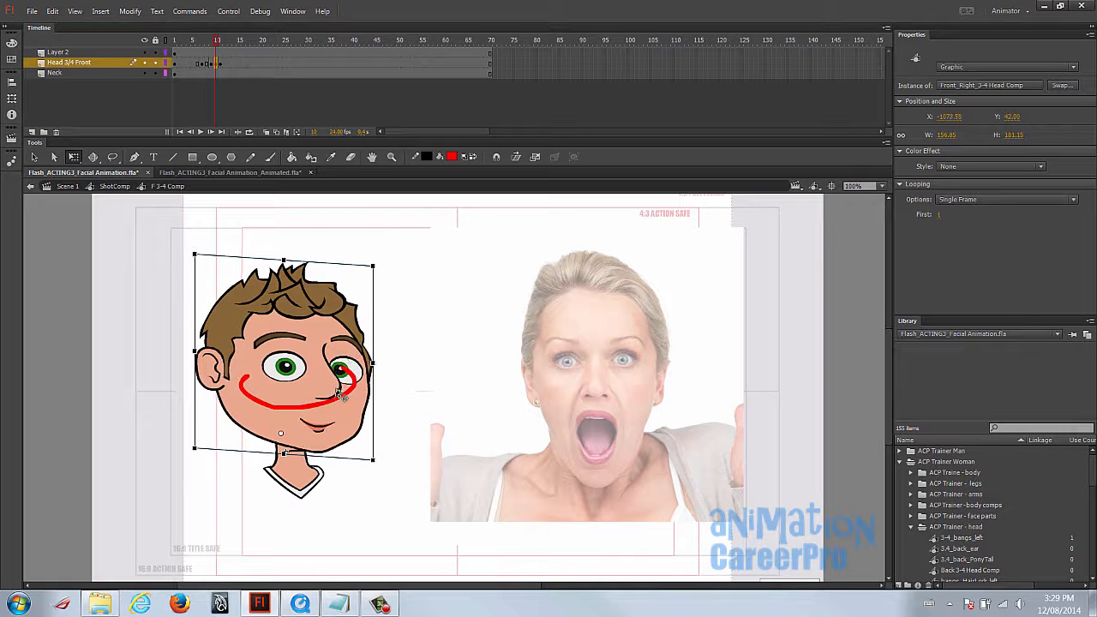
click(217, 45)
mouse_move(216, 43)
mouse_down()
mouse_move(207, 45)
mouse_move(216, 53)
mouse_up()
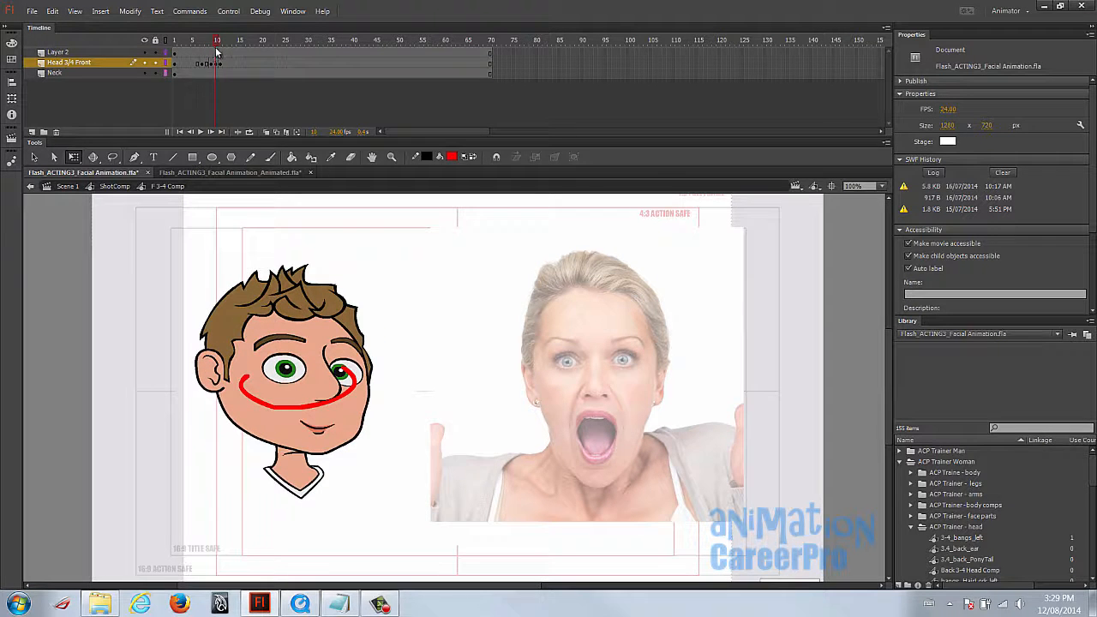
Nudge the flipped head at frame 11 back and forth, settling it slightly right and lower over the neck along the arc
drag(217, 54, 222, 54)
click(322, 375)
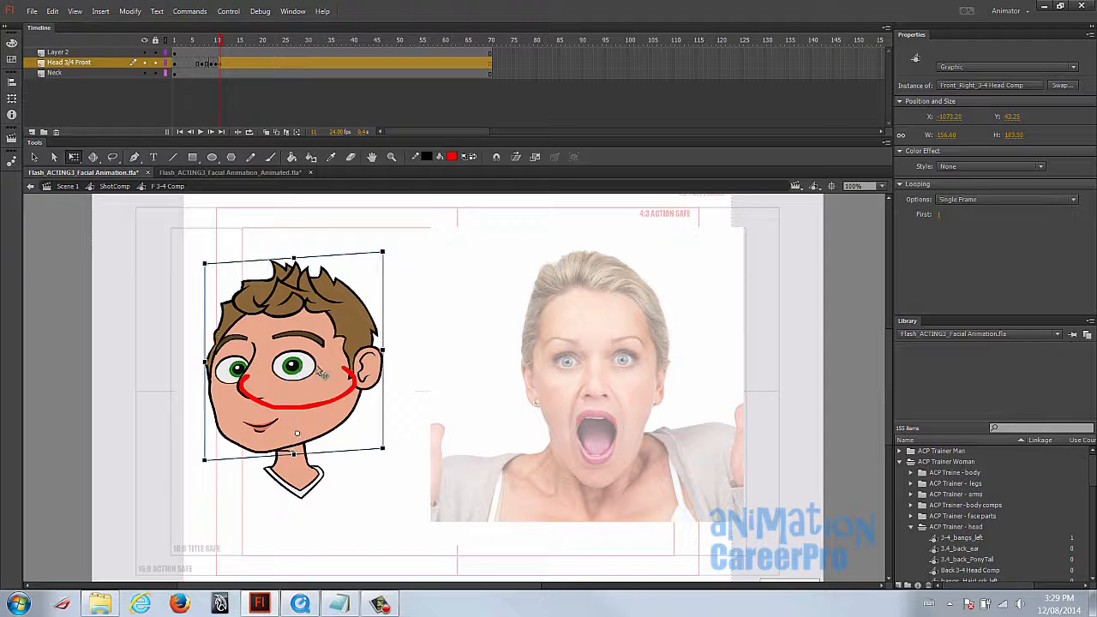
key(Right)
key(Right)
key(Right)
key(Right)
key(Right)
key(Right)
key(Right)
key(Right)
key(Right)
key(Right)
key(Right)
key(Right)
key(Right)
key(Right)
key(Right)
key(Right)
key(Right)
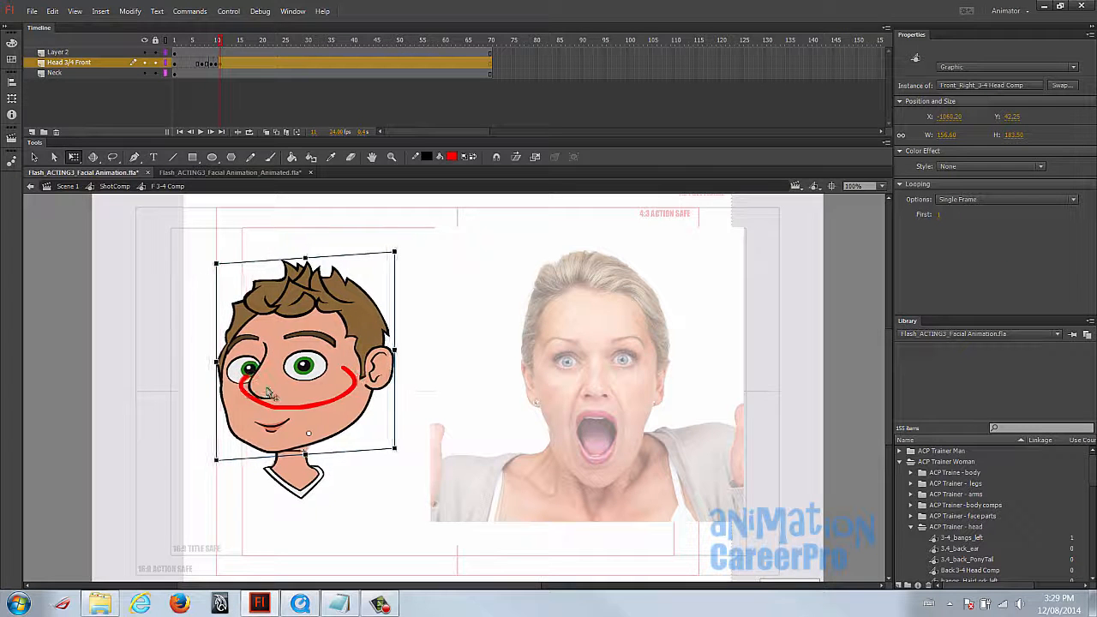
key(Left)
key(Left)
key(Left)
key(Left)
key(Left)
key(Left)
key(Left)
key(Left)
key(Left)
key(Left)
key(Left)
key(Left)
key(Left)
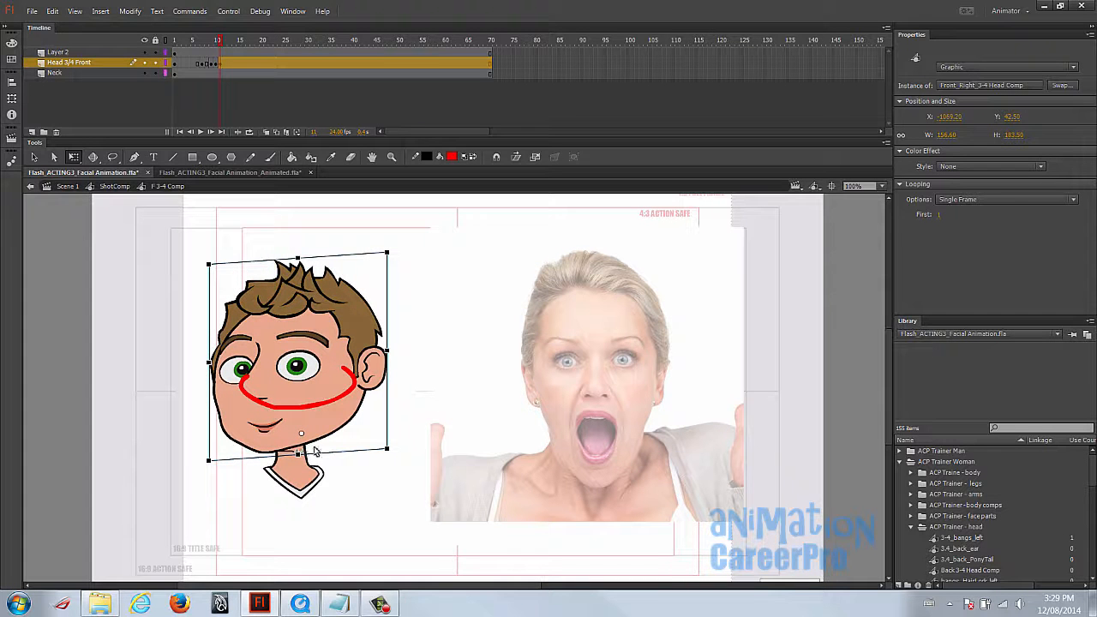
key(Right)
key(Right)
key(Right)
key(Right)
key(Right)
key(Right)
key(Right)
key(Right)
key(Right)
key(Right)
key(Right)
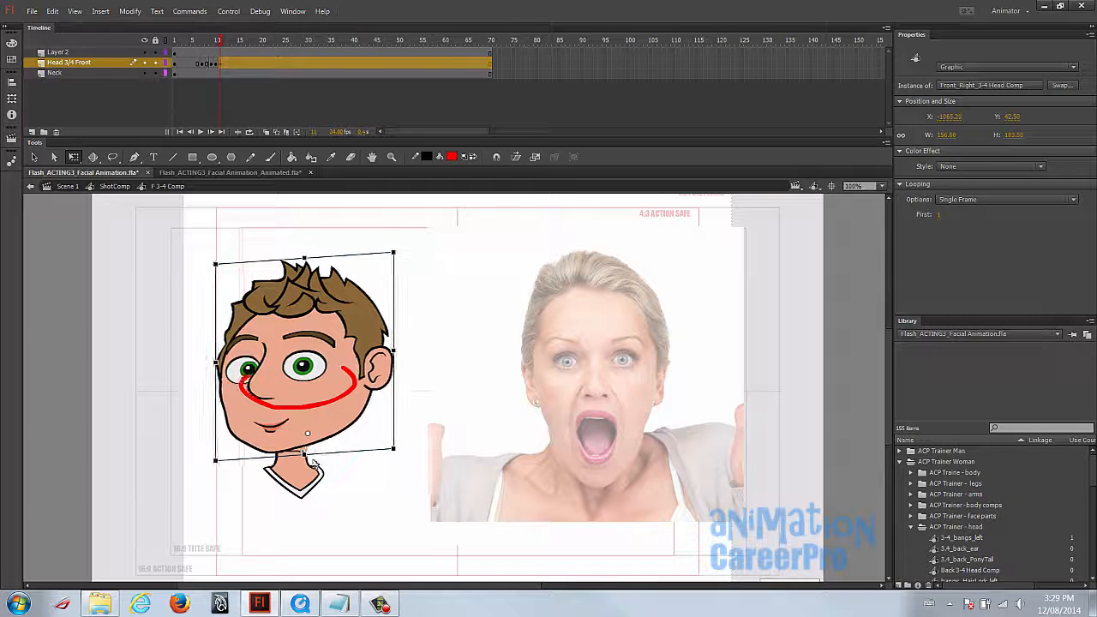
key(Left)
key(Left)
key(Left)
key(Left)
key(Left)
key(Left)
key(Left)
key(Left)
key(Left)
key(Left)
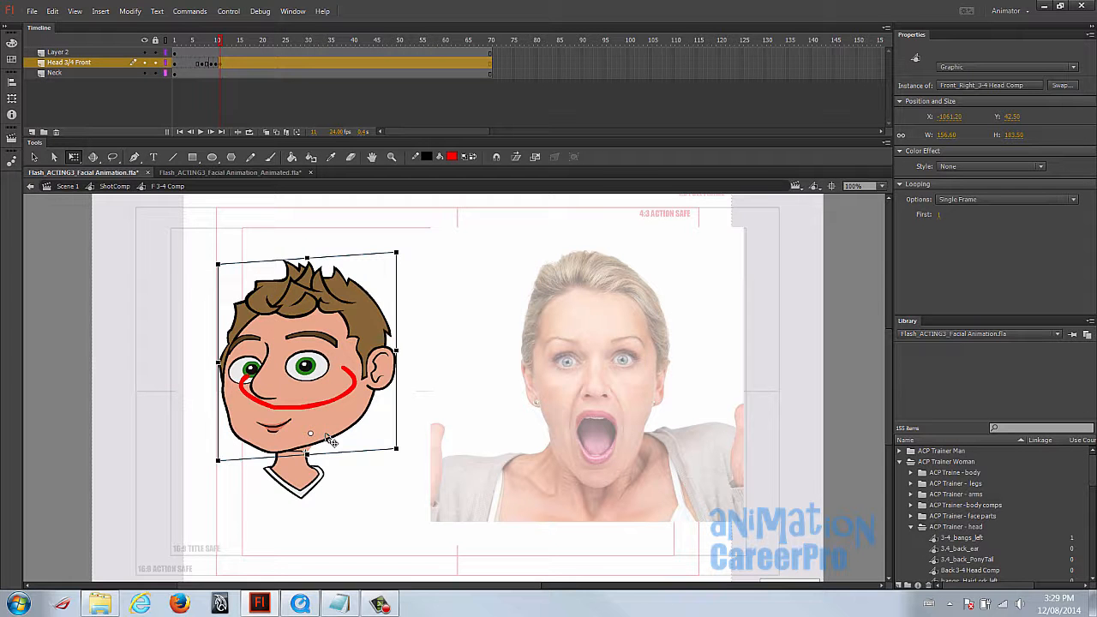
key(Down)
key(Up)
key(Down)
click(221, 44)
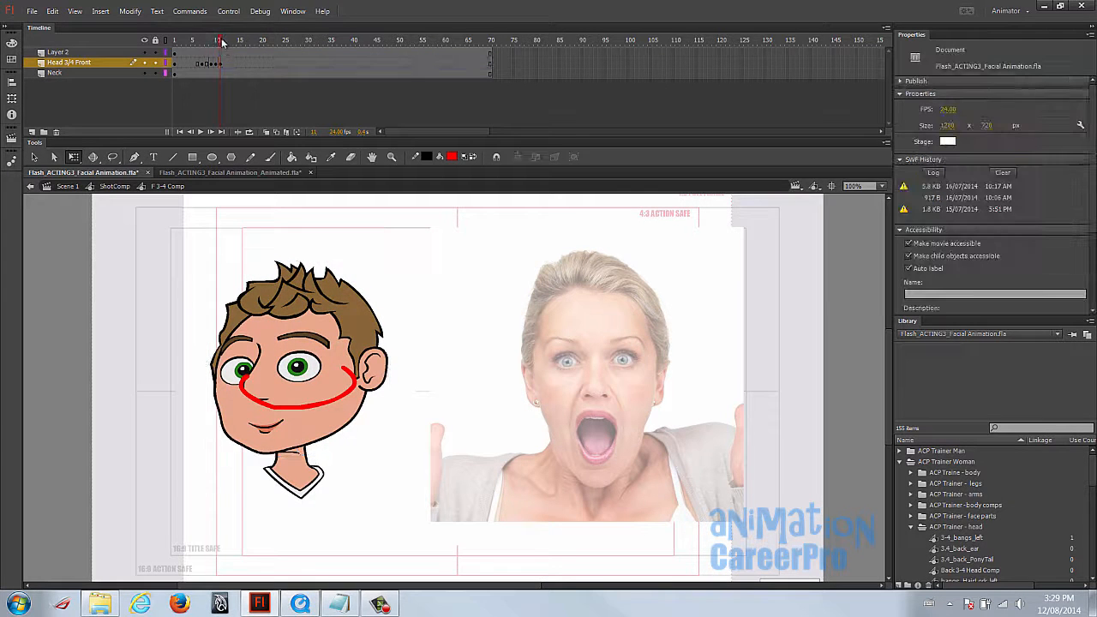
Copy the head keyframe from frame 7 to frame 13 and flip the pasted head horizontally
drag(221, 50, 203, 49)
click(206, 63)
right_click(206, 64)
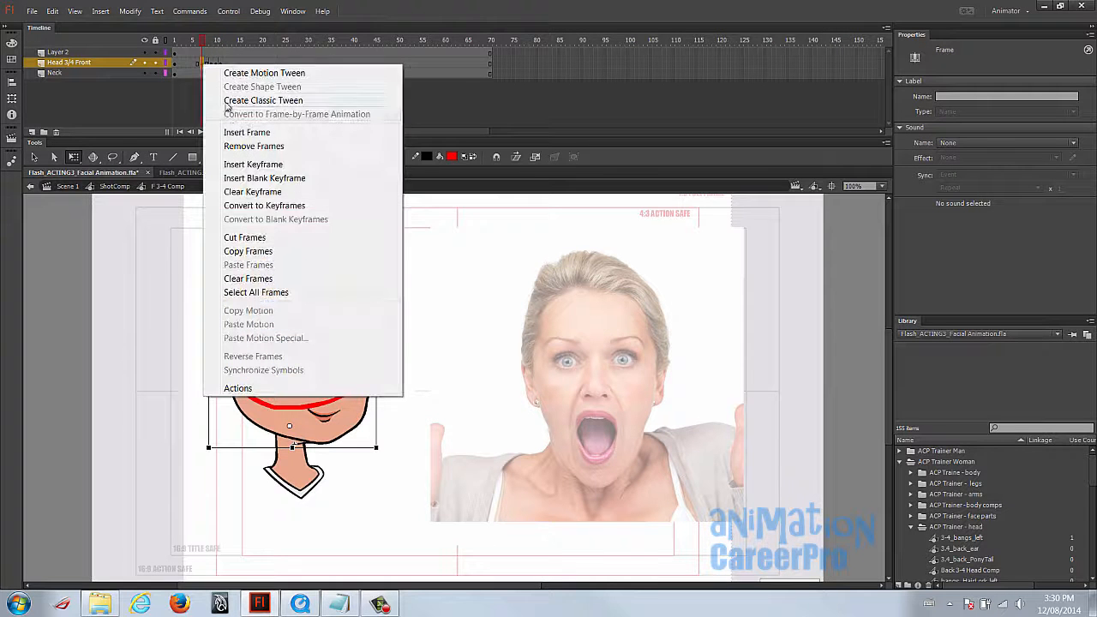
click(276, 251)
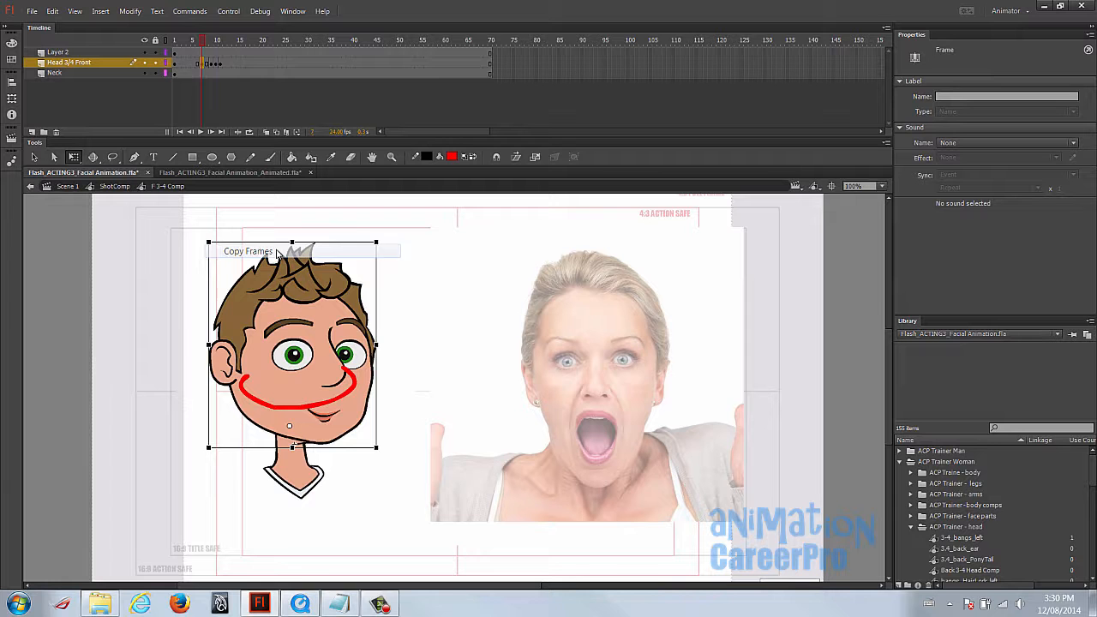
click(230, 69)
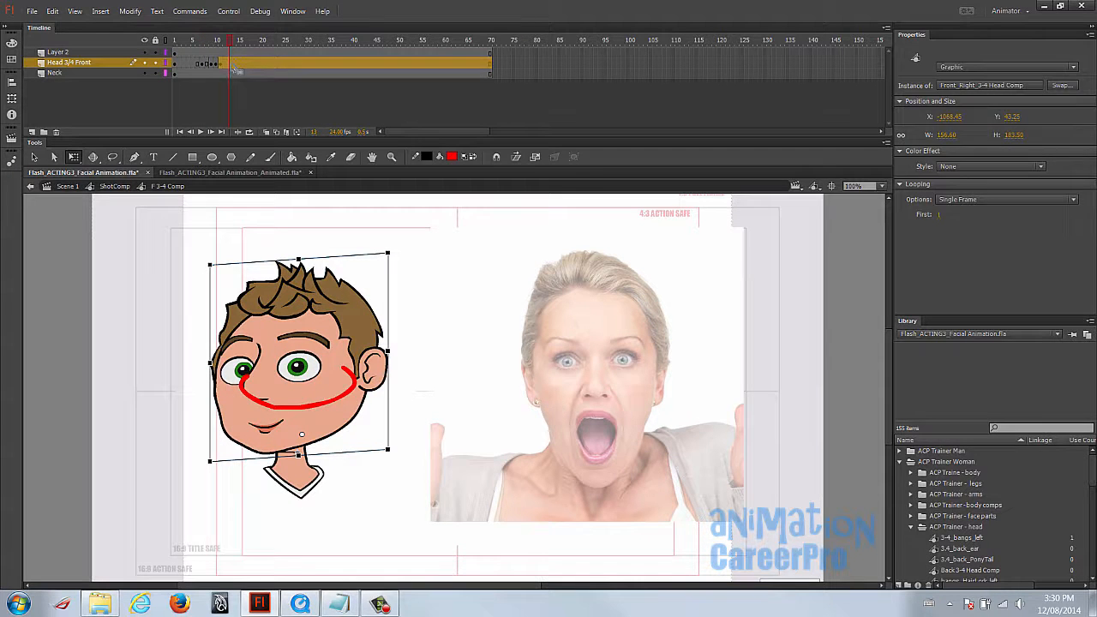
right_click(232, 69)
click(310, 263)
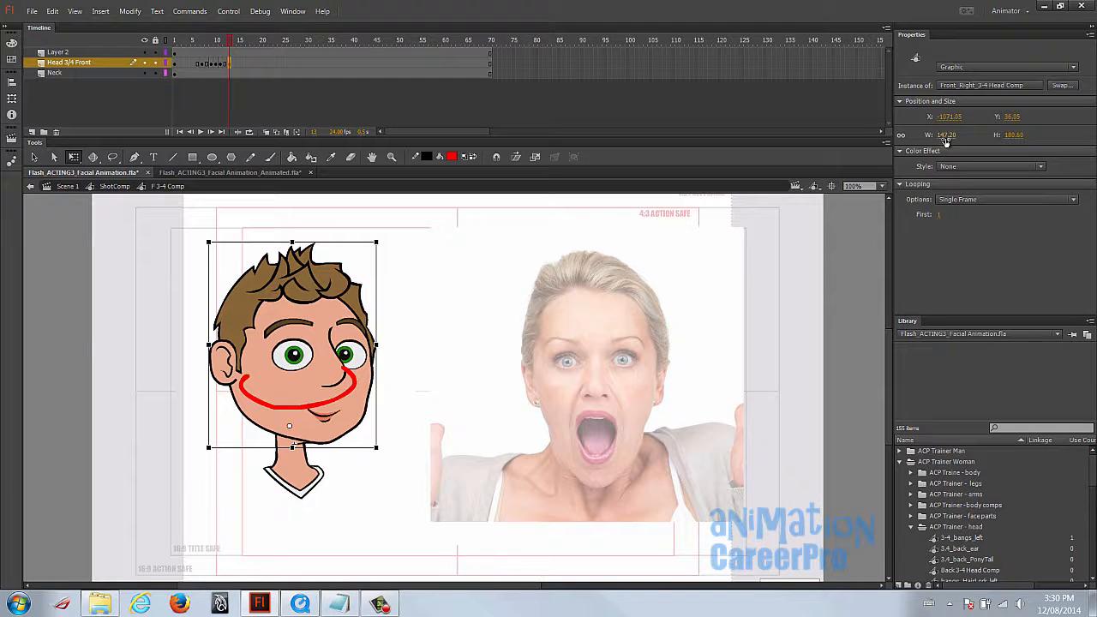
drag(378, 343, 202, 345)
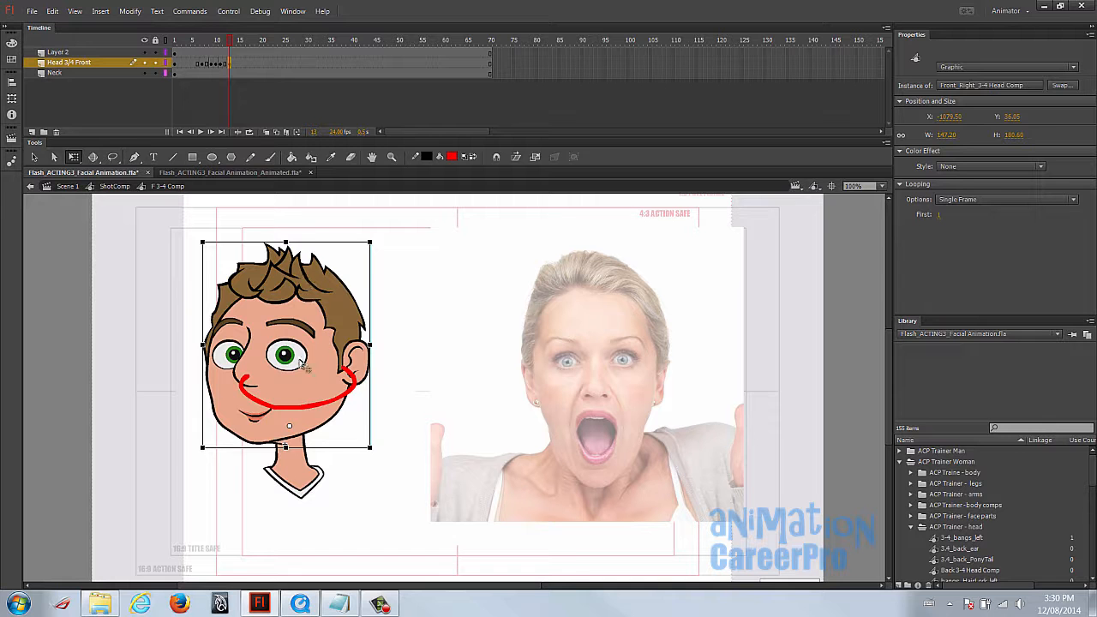
Add classic tweens at frames 8 and 12 of the head layer, and play the head turn with the red arc hidden
click(207, 63)
right_click(207, 62)
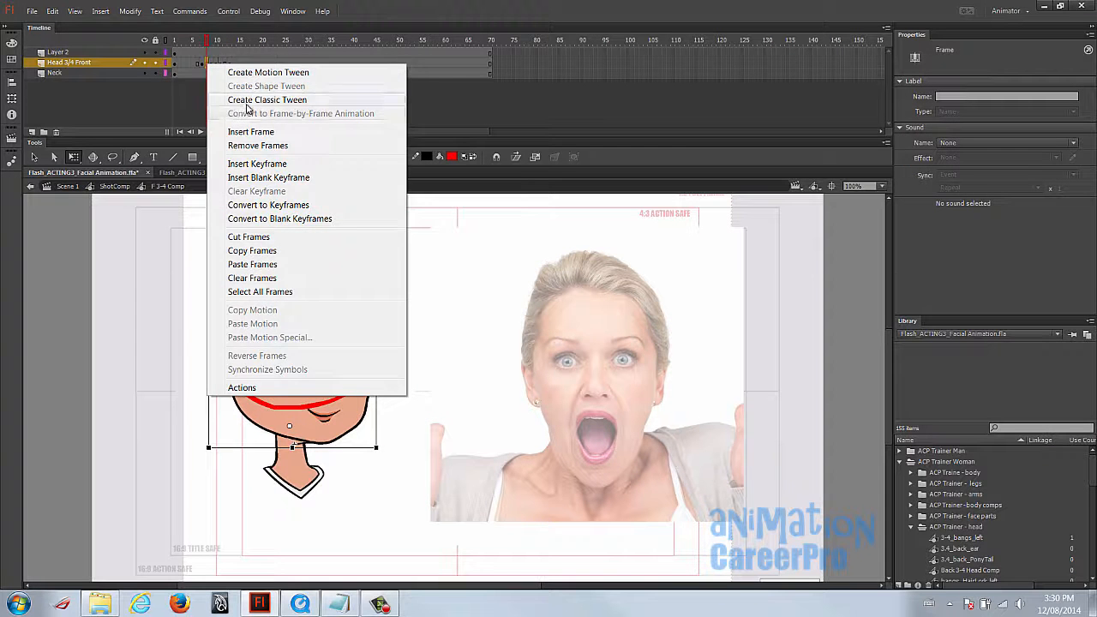
click(253, 100)
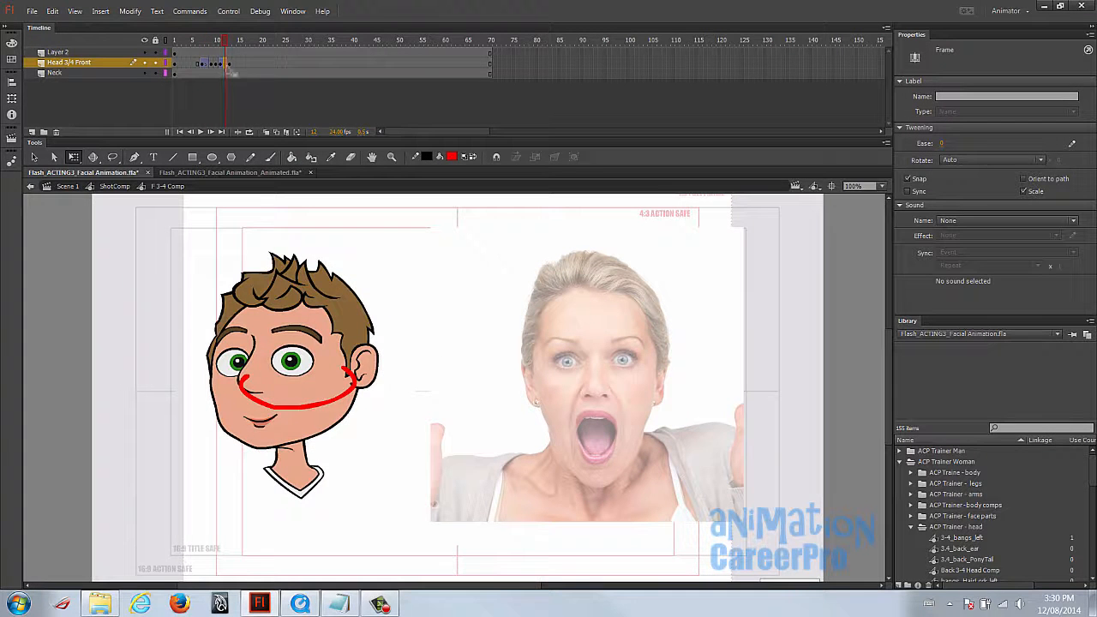
drag(202, 43, 231, 46)
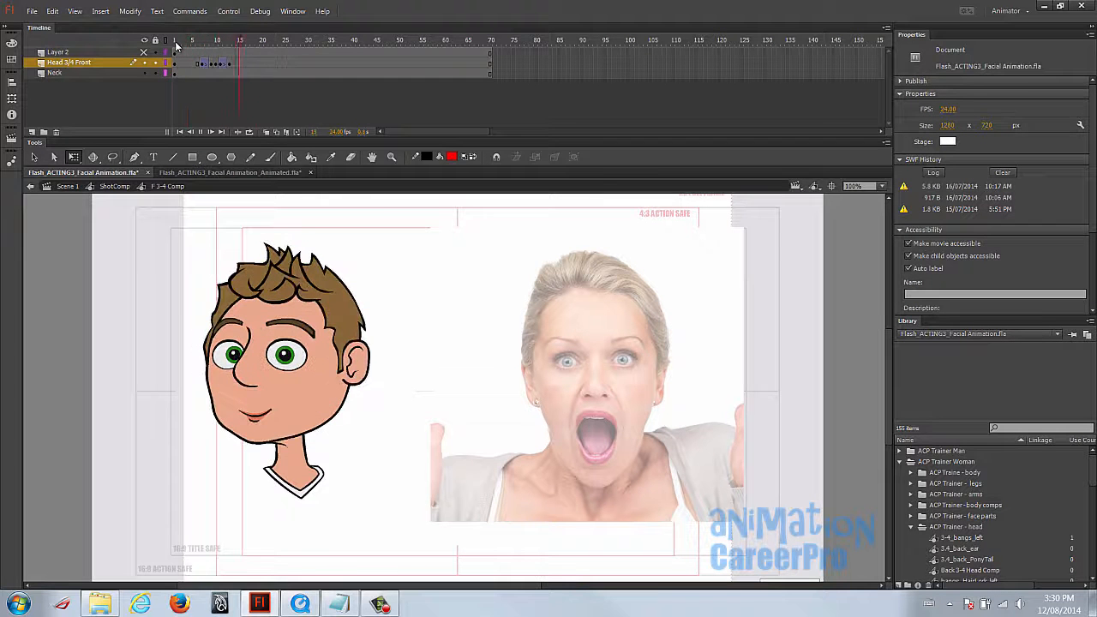
click(179, 45)
key(Return)
Skew the head at frame 9 slightly downward on its facing side, squash it from the top and widen it a little
click(215, 64)
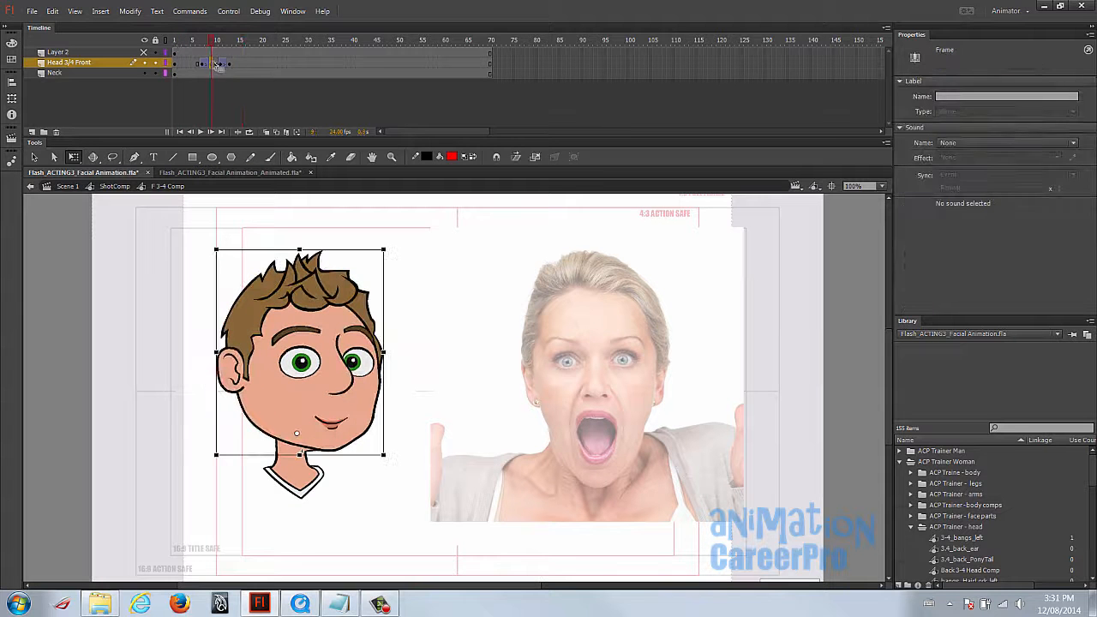
click(329, 333)
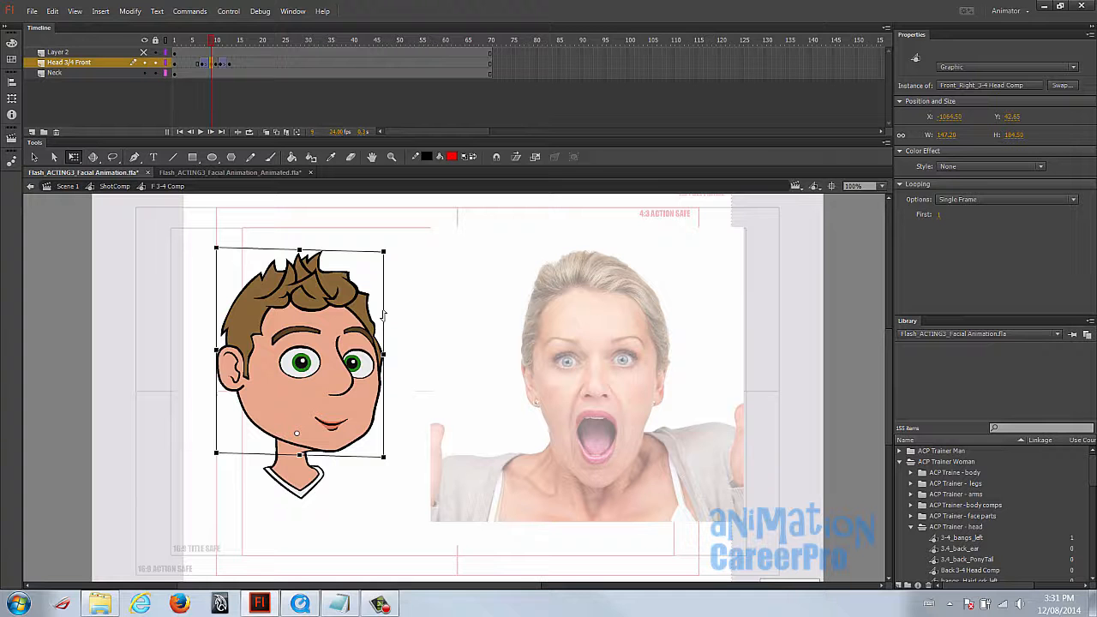
drag(216, 40, 211, 42)
click(296, 317)
click(301, 249)
click(304, 277)
drag(300, 250, 300, 254)
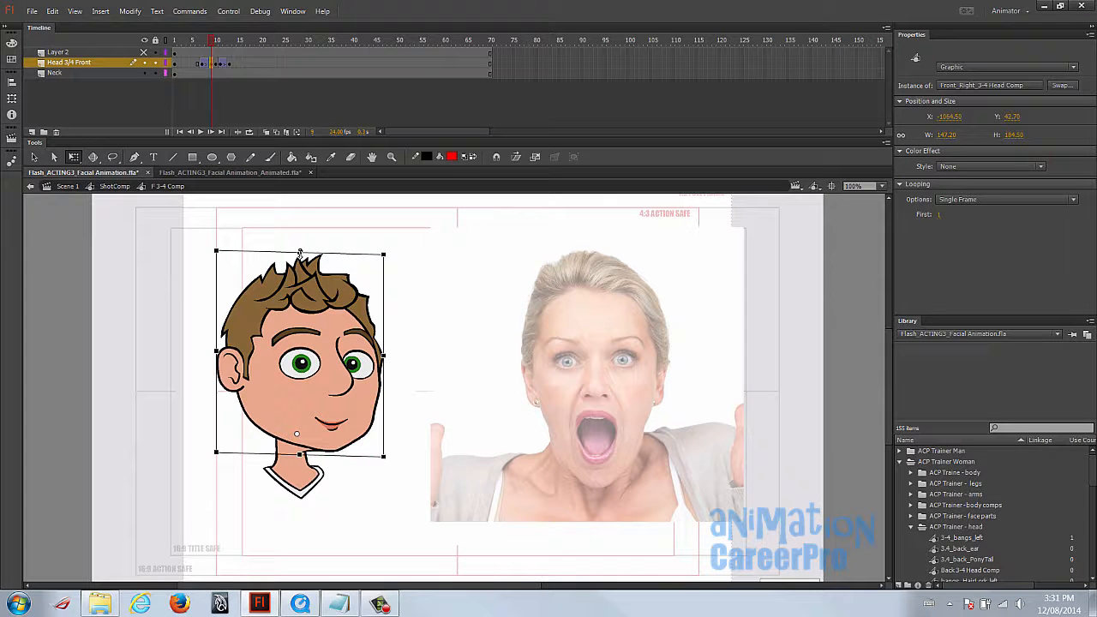
drag(385, 354, 387, 354)
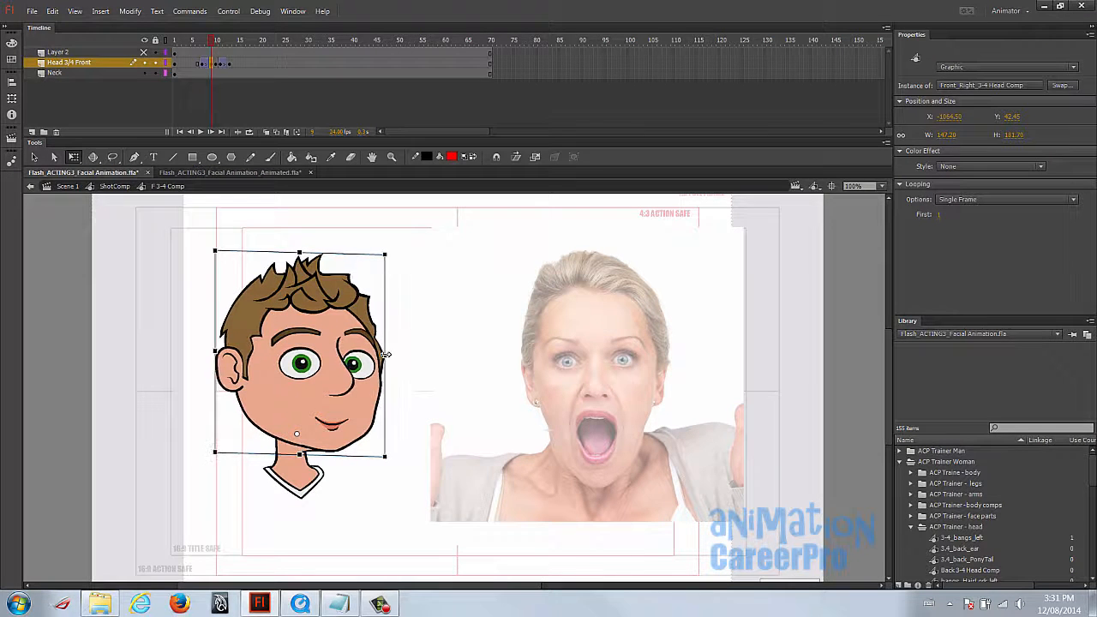
click(215, 39)
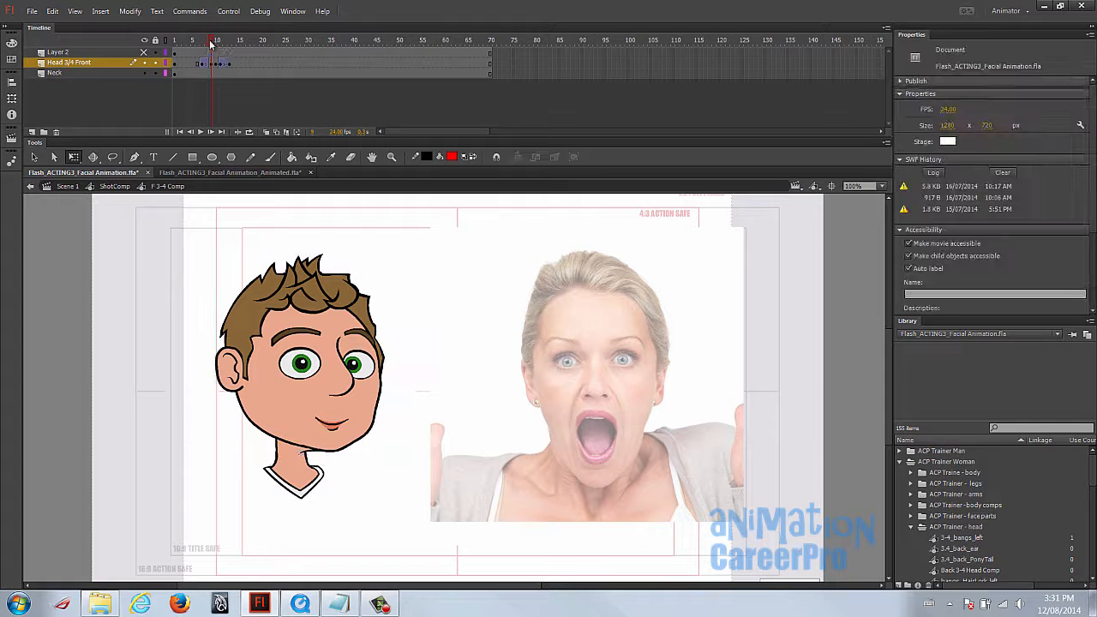
Rotate the heads at frames 9 and 10 slightly clockwise, scrubbing between them to compare the tilt
click(216, 63)
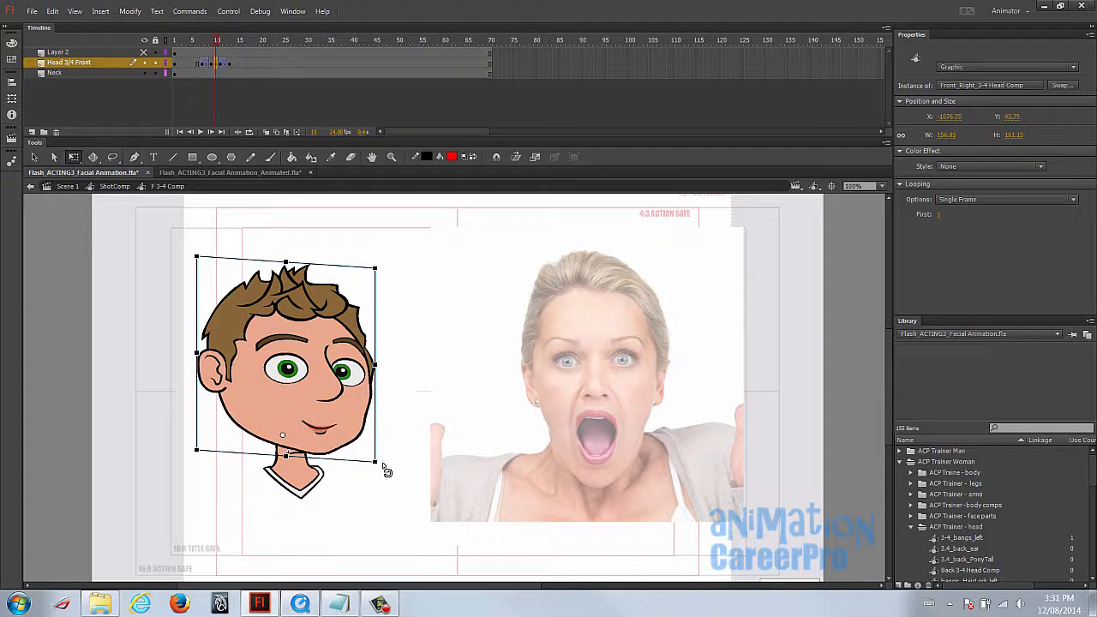
drag(386, 469, 385, 466)
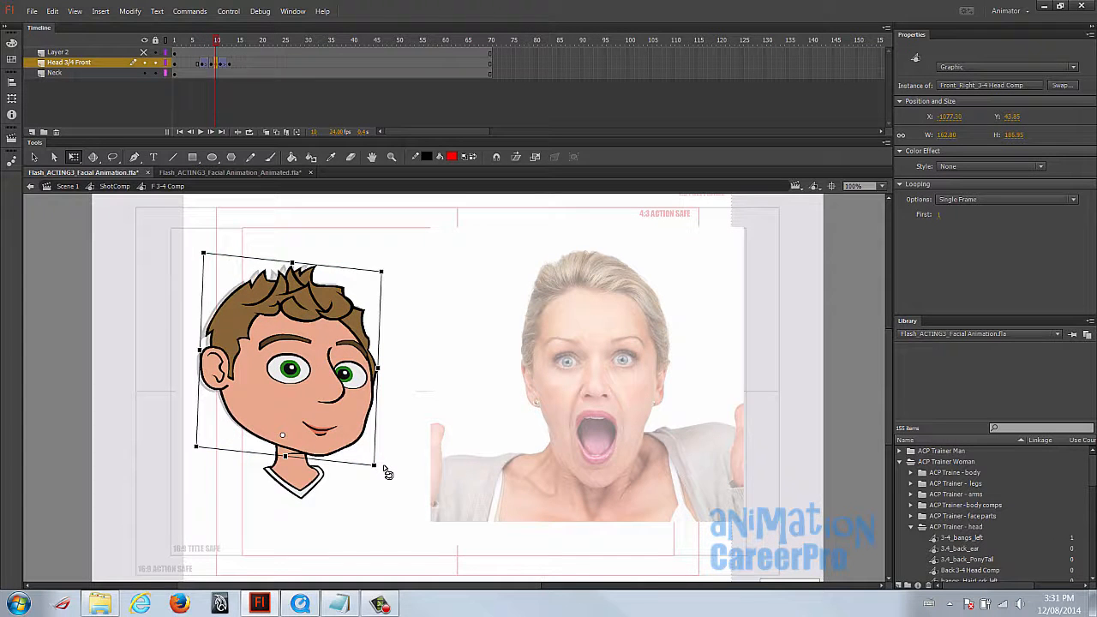
click(217, 40)
drag(215, 43, 212, 41)
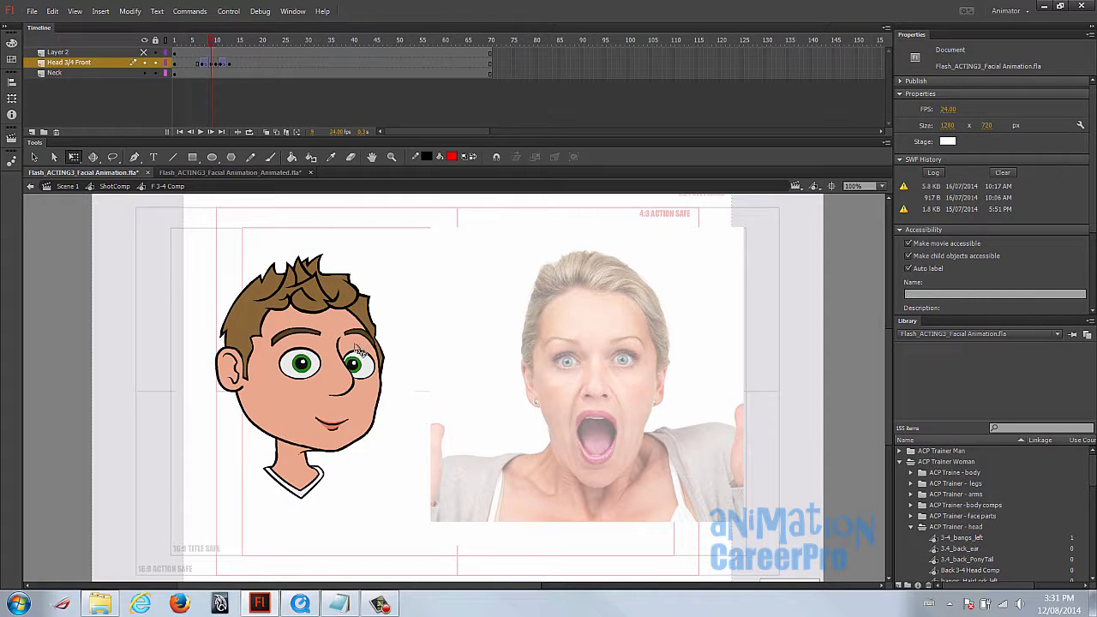
click(352, 313)
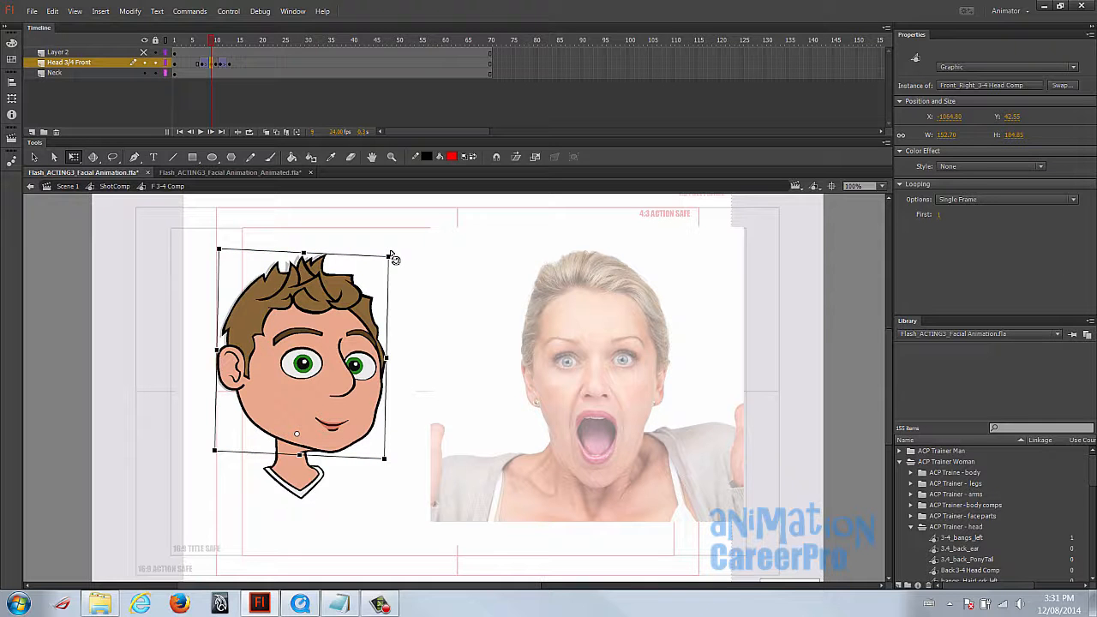
click(210, 41)
mouse_move(210, 43)
mouse_down()
mouse_move(206, 55)
mouse_move(217, 57)
mouse_move(206, 62)
mouse_move(217, 60)
mouse_up()
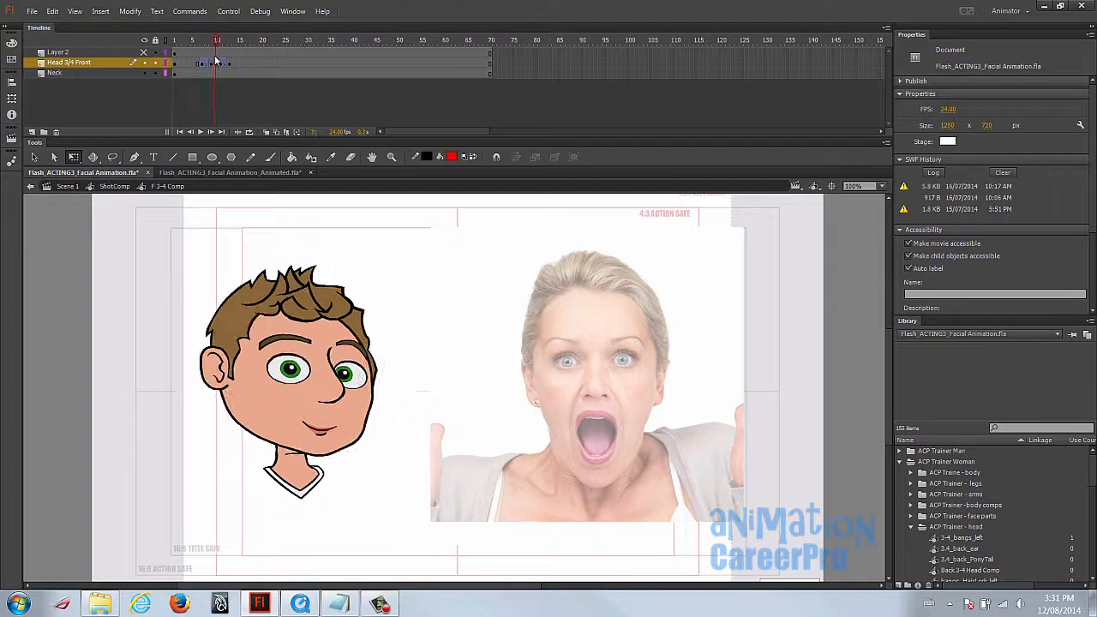
click(341, 358)
drag(390, 271, 391, 269)
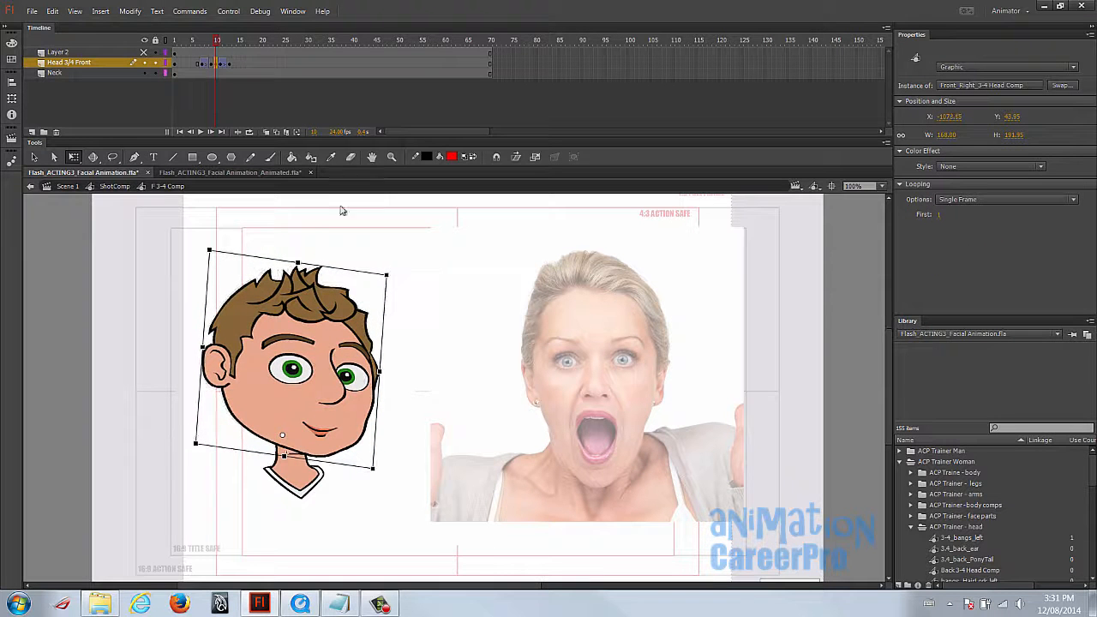
Rotate the flipped head at frame 11 slightly counterclockwise and scrub toward frame 12 to check it
click(221, 66)
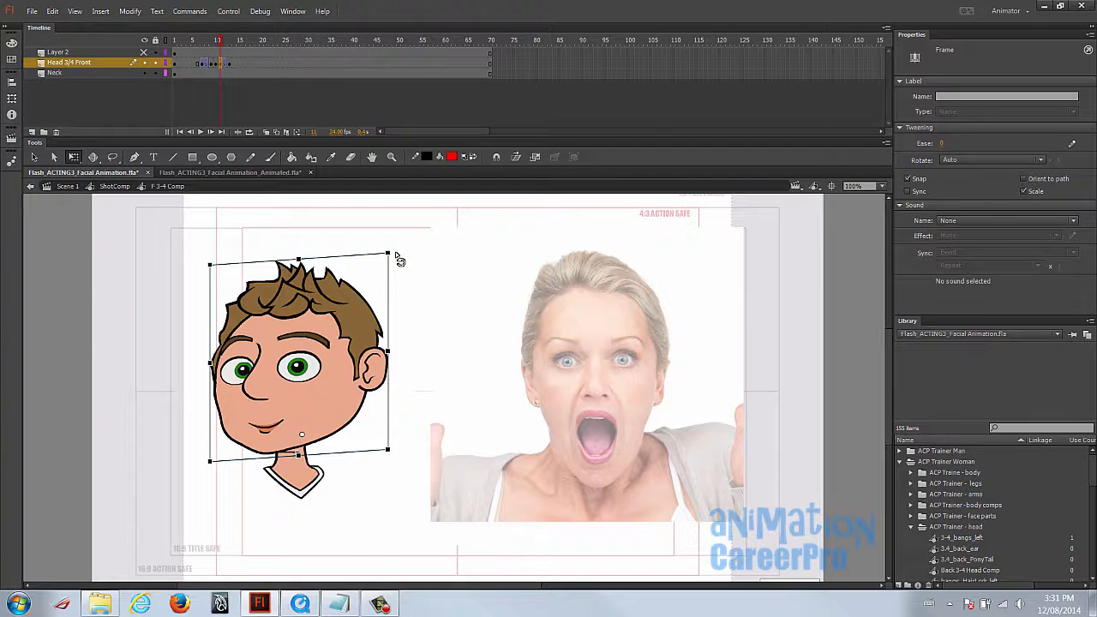
drag(392, 249, 382, 241)
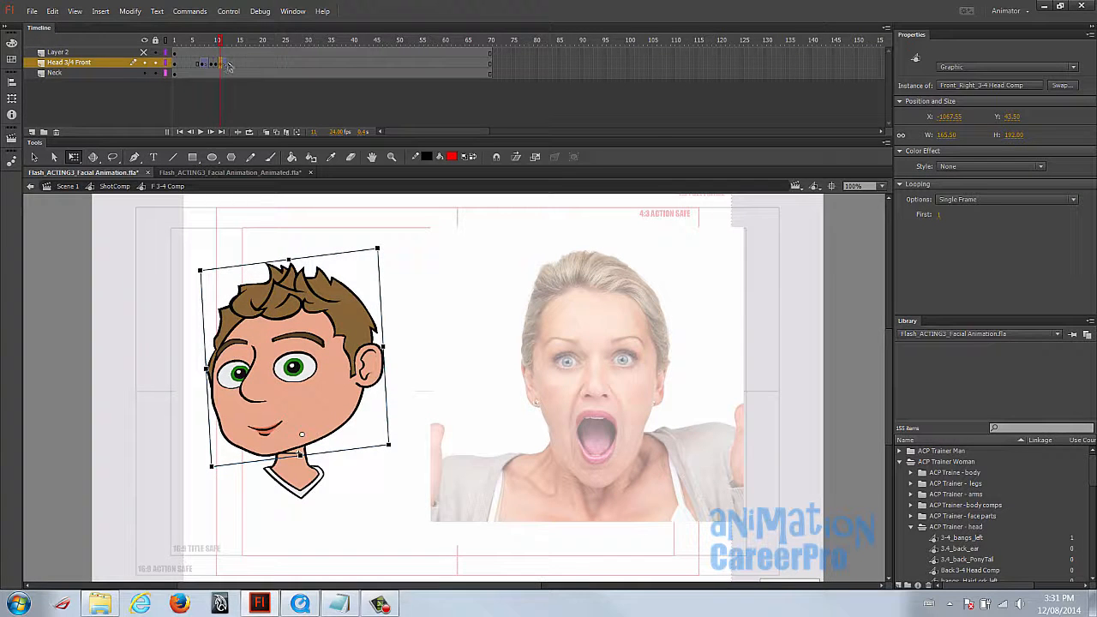
mouse_move(222, 42)
mouse_down()
mouse_move(236, 43)
mouse_move(227, 47)
mouse_up()
Move the final head keyframe from frame 13 to frame 16 and set the tween's ease to 100 out
click(230, 63)
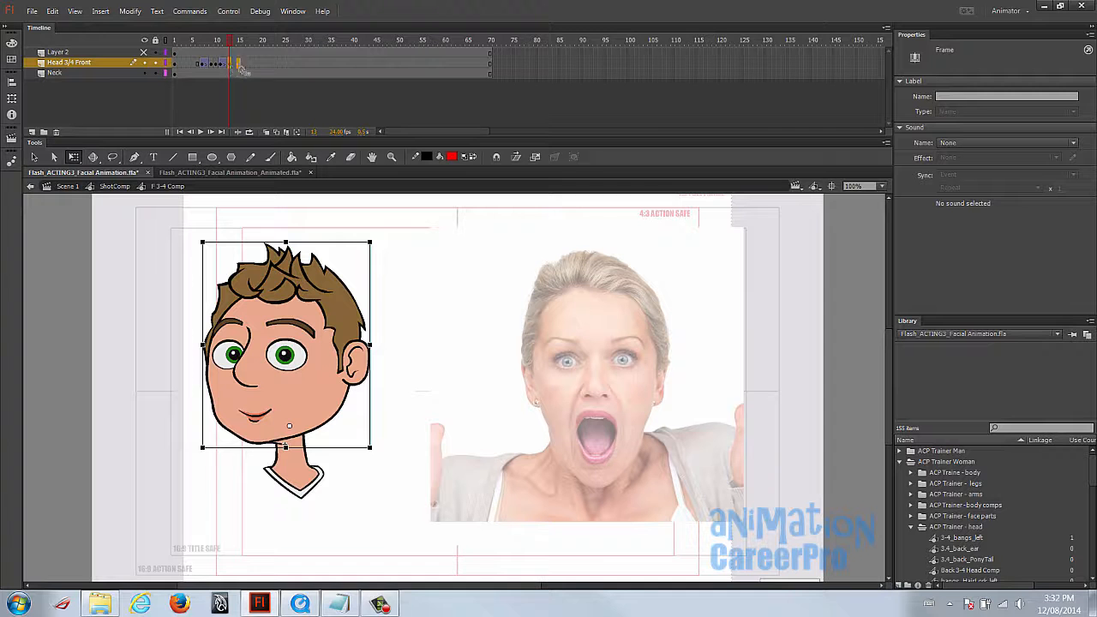
click(234, 65)
click(239, 65)
click(235, 64)
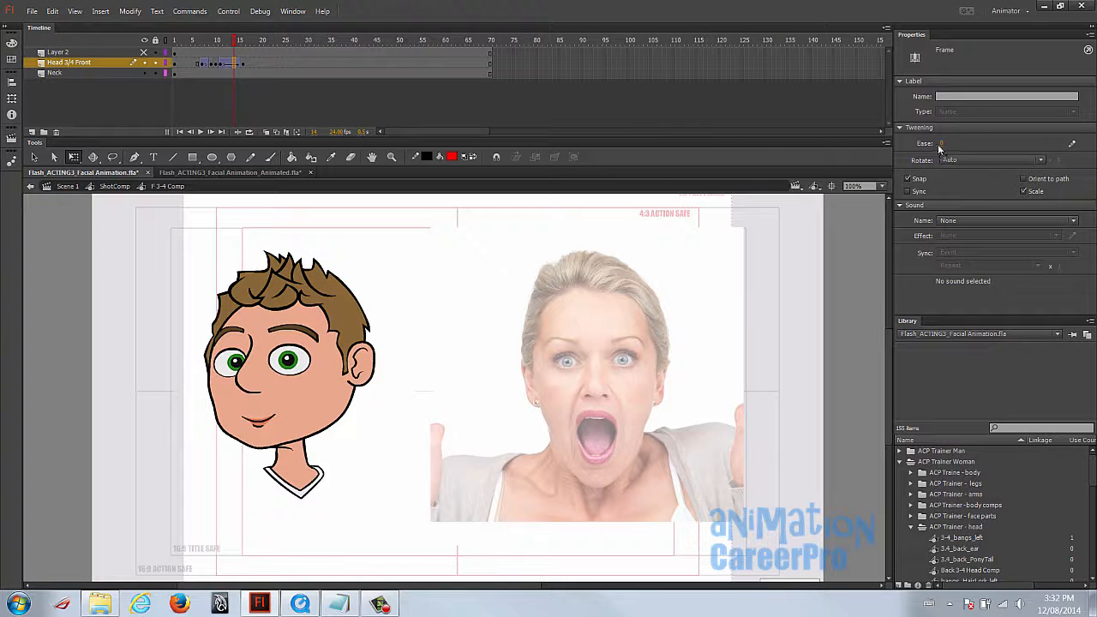
drag(941, 144, 1003, 146)
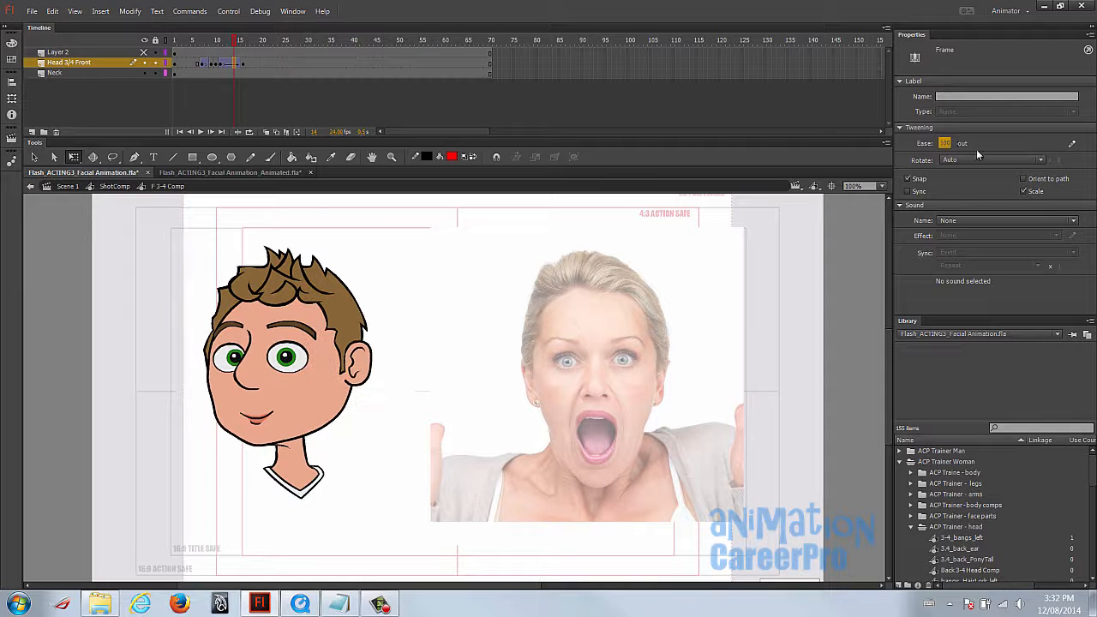
Play the head turn from frame 1 and scrub through it to check its arc and timing
click(177, 41)
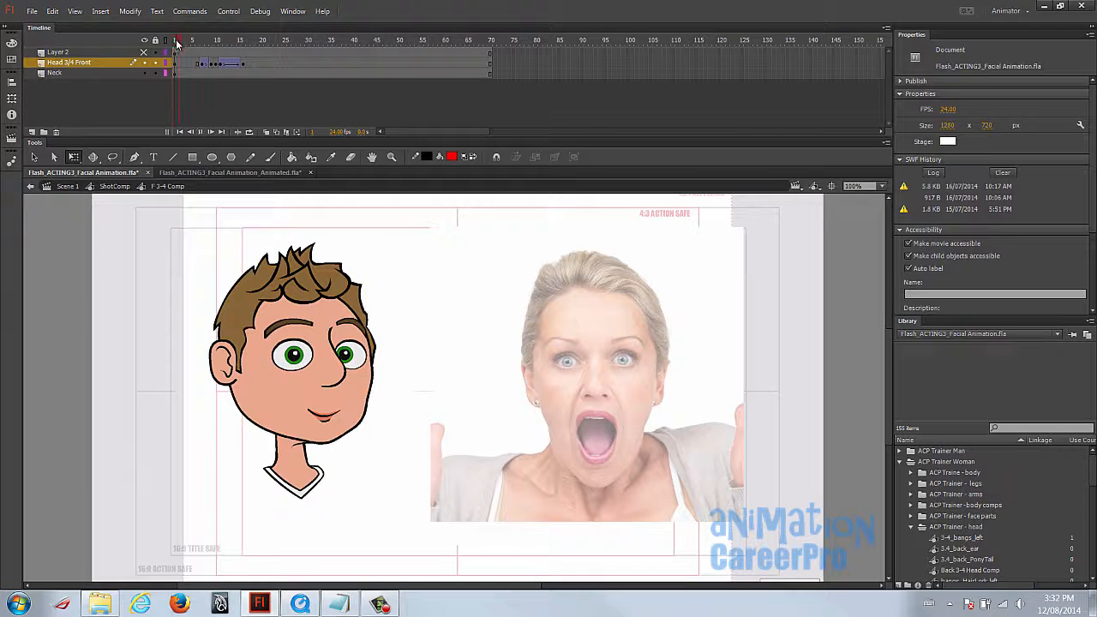
key(Return)
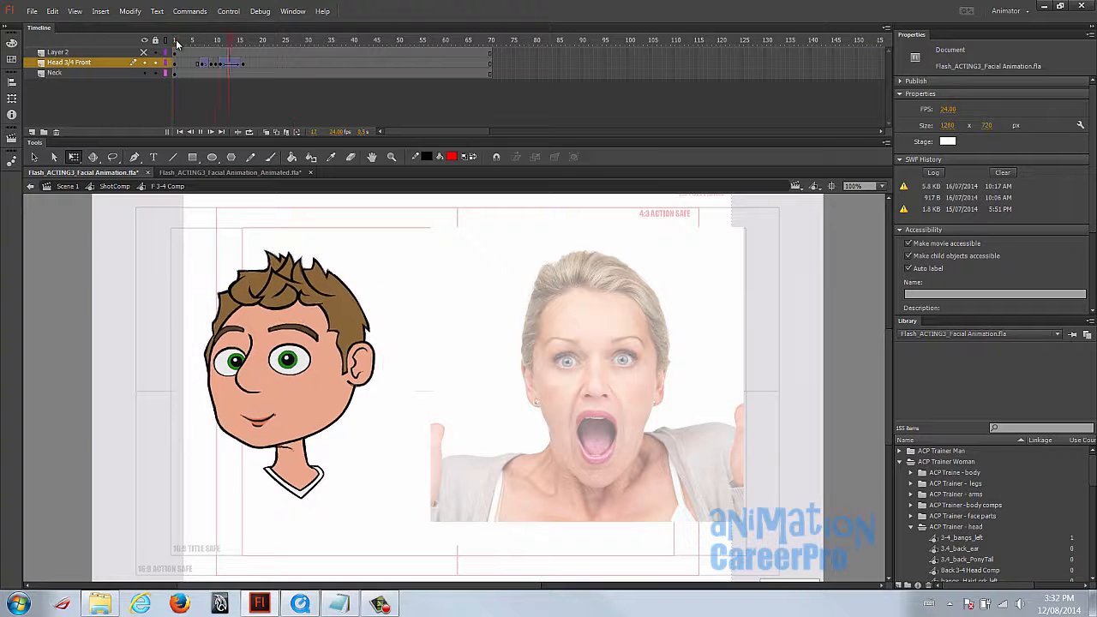
drag(177, 43, 213, 53)
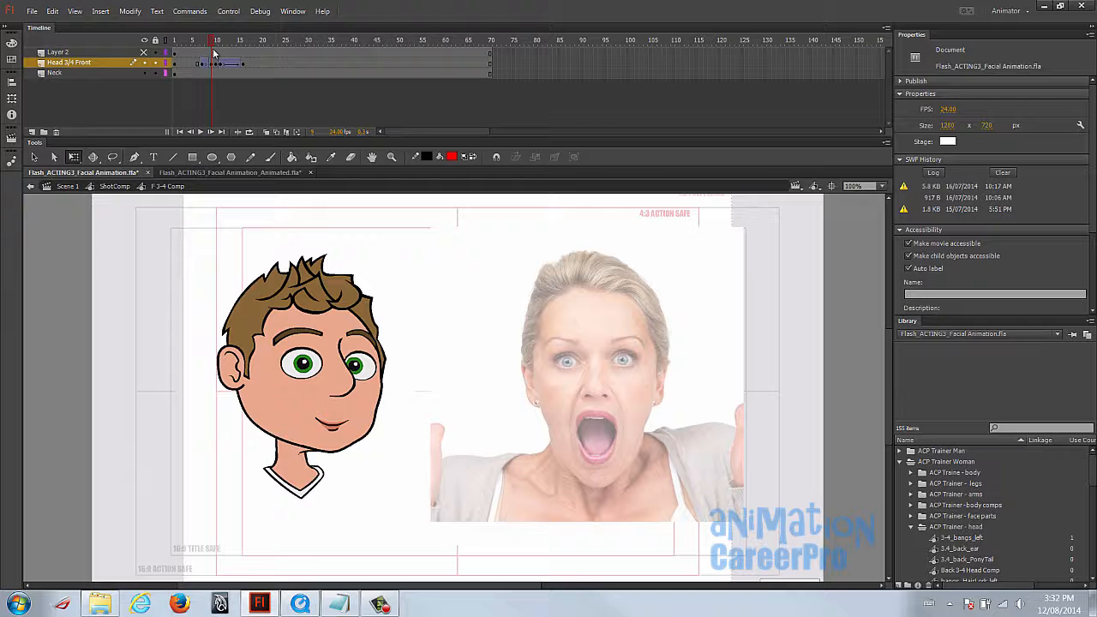
drag(220, 47, 171, 56)
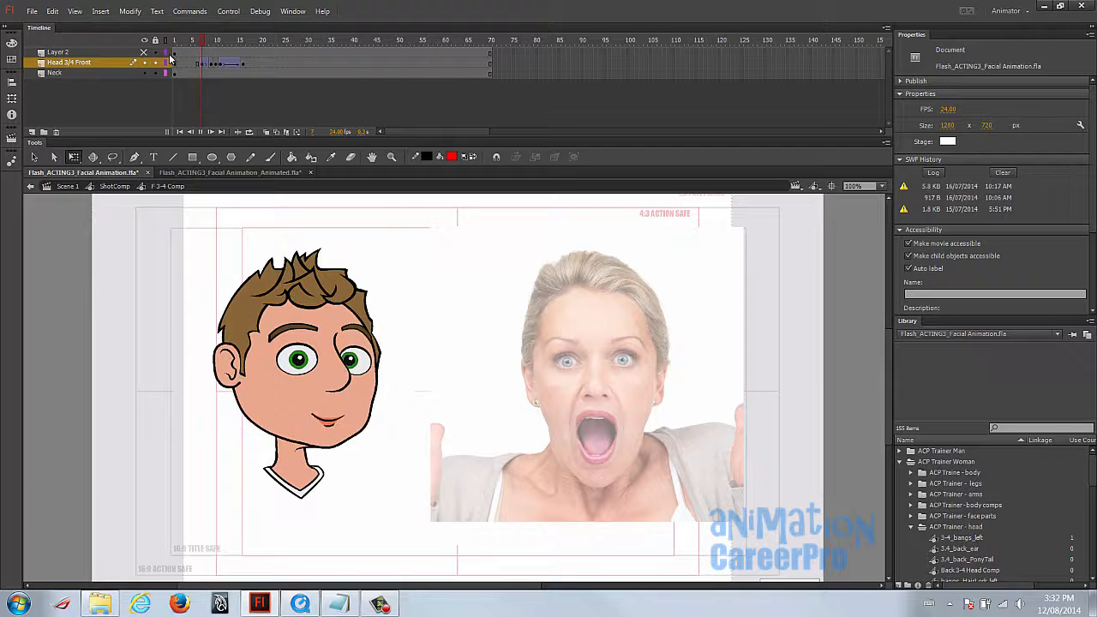
click(177, 41)
key(Return)
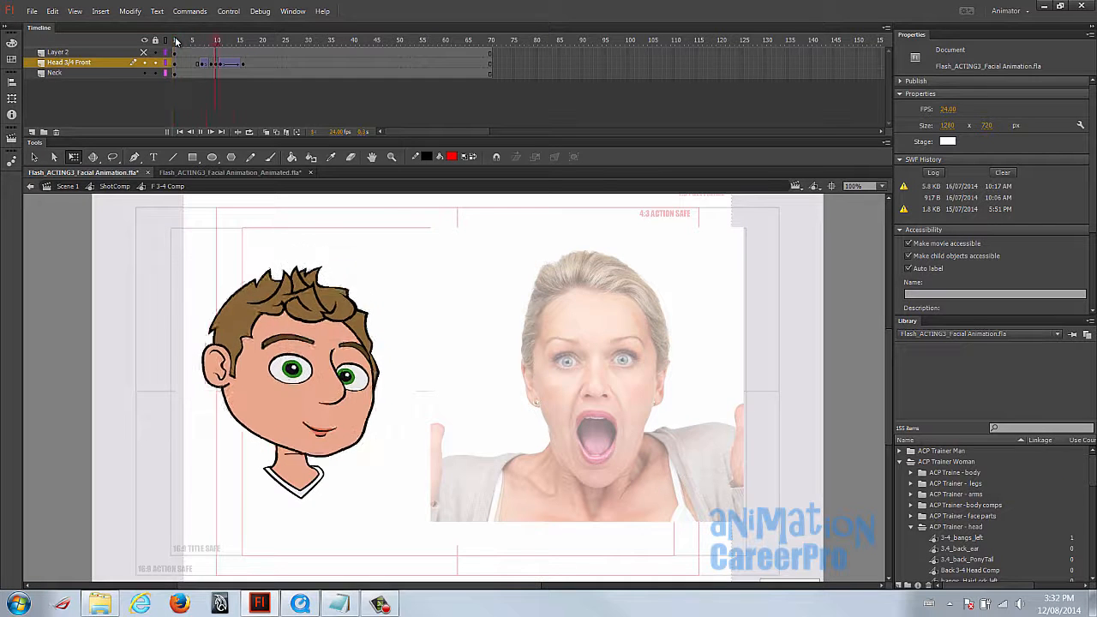
drag(218, 42, 231, 41)
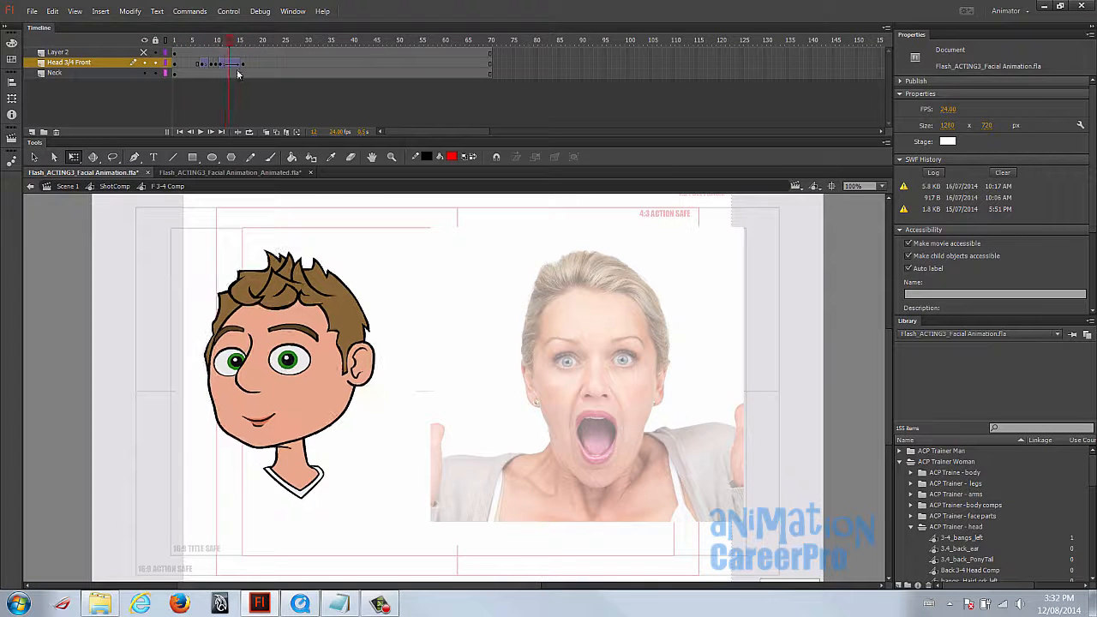
Return to ShotComp, set the F 3-4 Comp instance's looping to Play Once, and scrub to check the head turn there
double_click(464, 281)
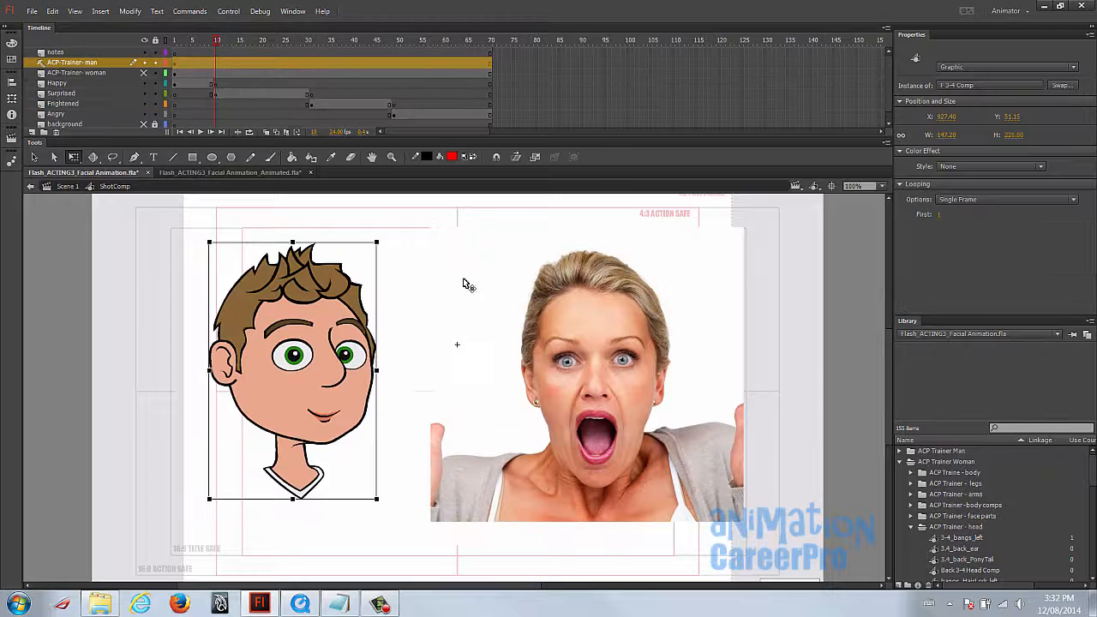
click(216, 42)
click(330, 355)
key(v)
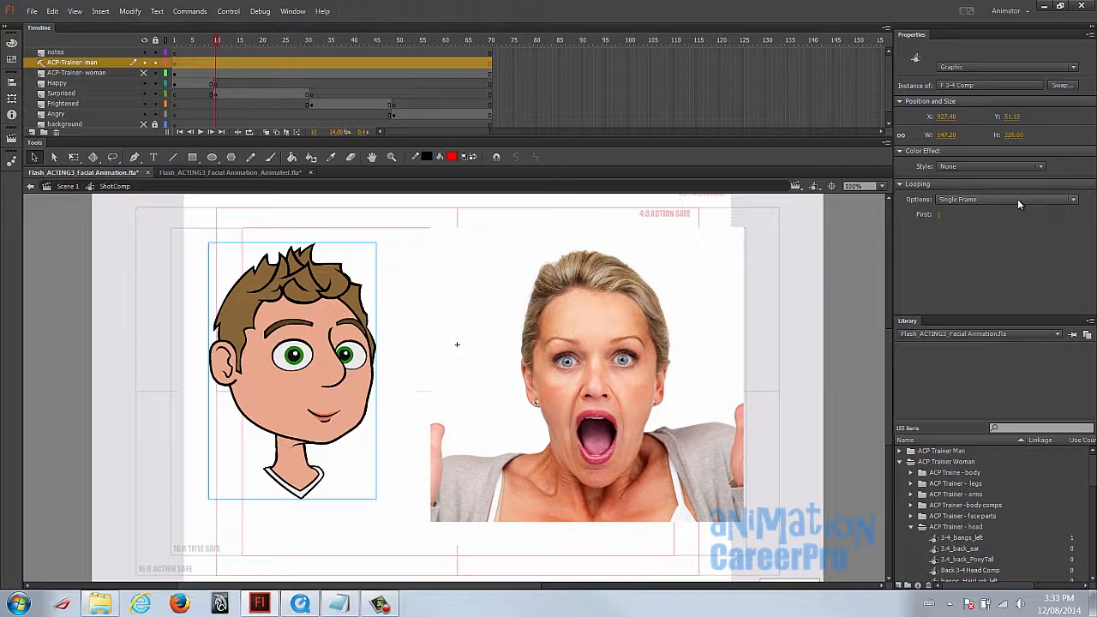
click(1070, 201)
click(996, 222)
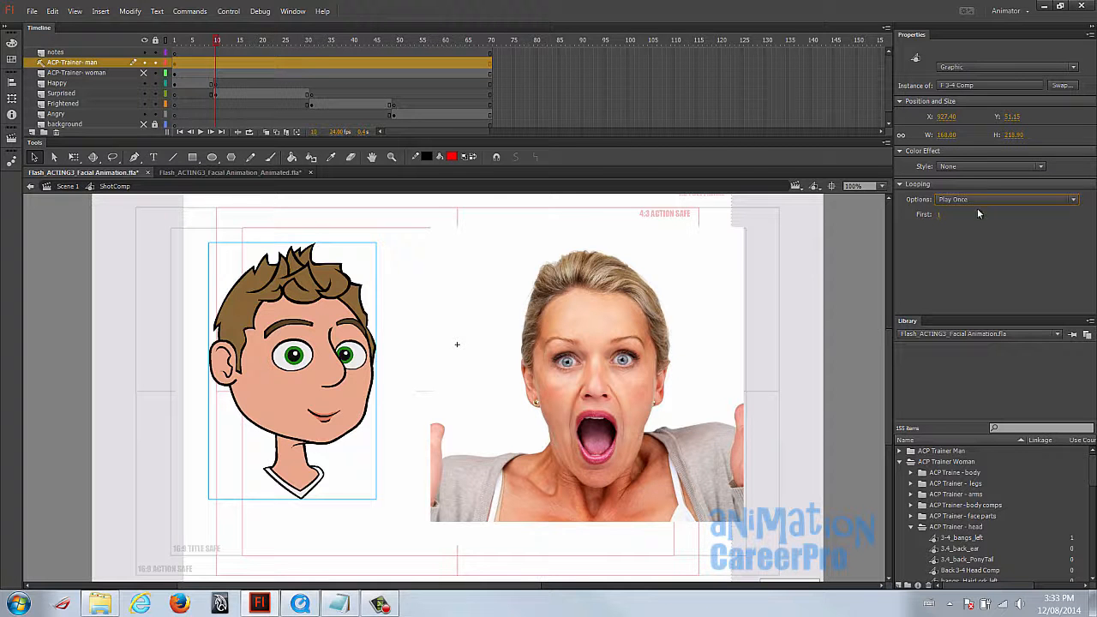
double_click(307, 326)
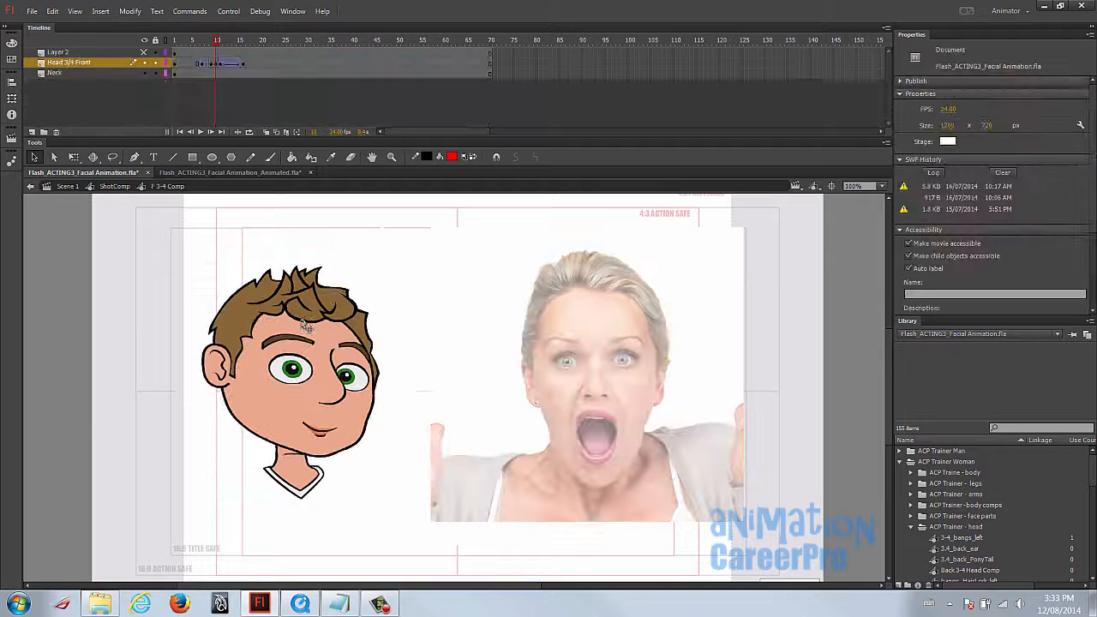
double_click(286, 238)
drag(190, 41, 228, 56)
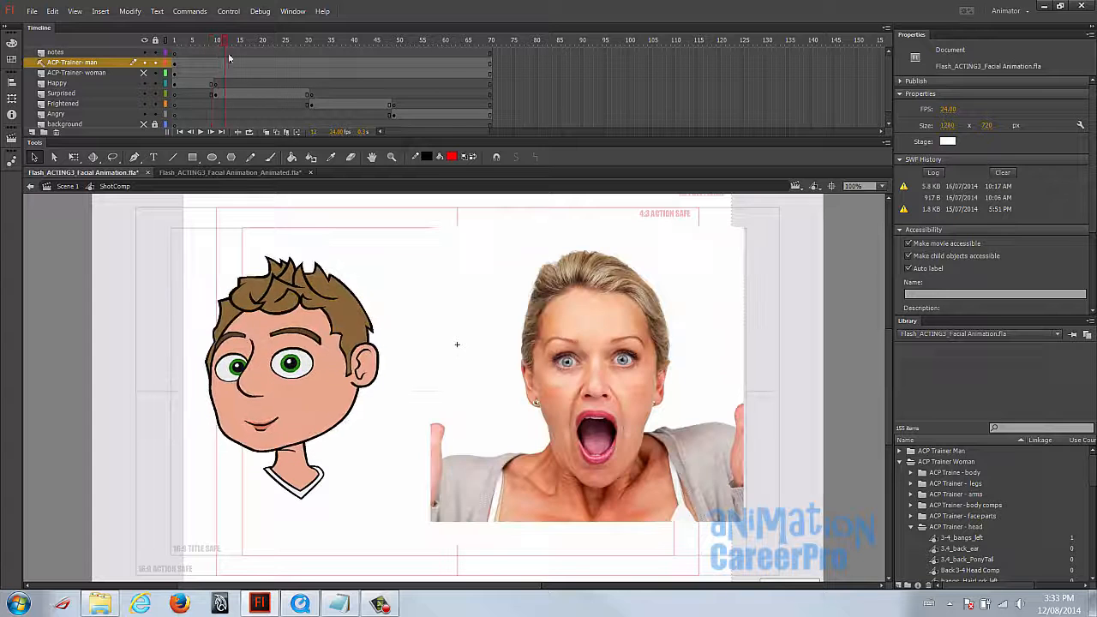
Open the man's F 3-4 Comp symbol and insert keyframes at frames 29 and 31 on its Head 3/4 Front layer
click(191, 44)
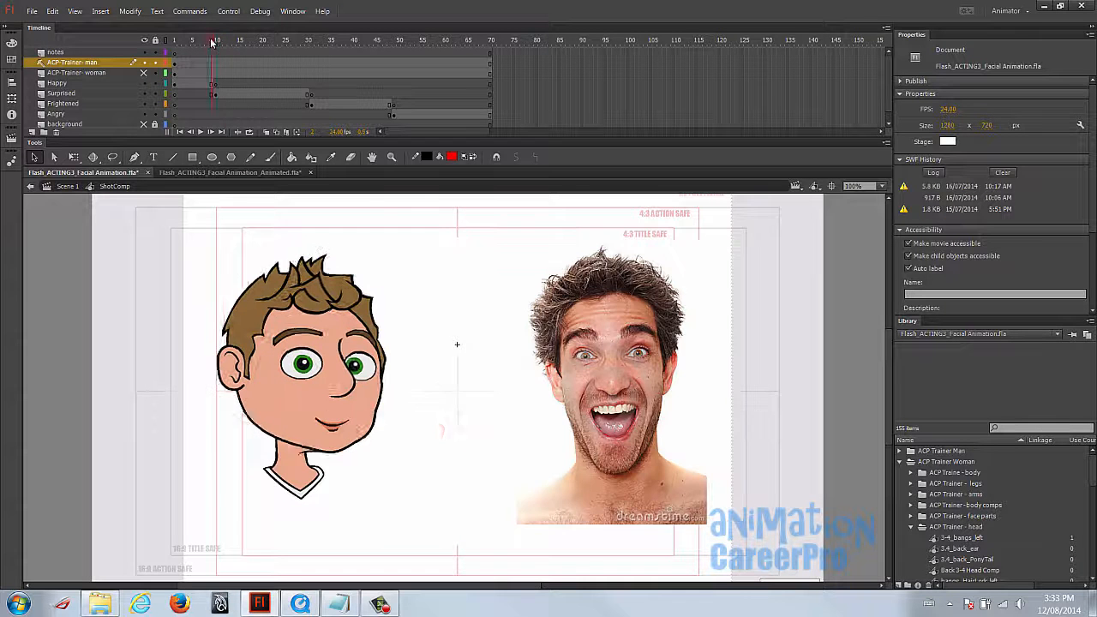
drag(190, 47, 313, 51)
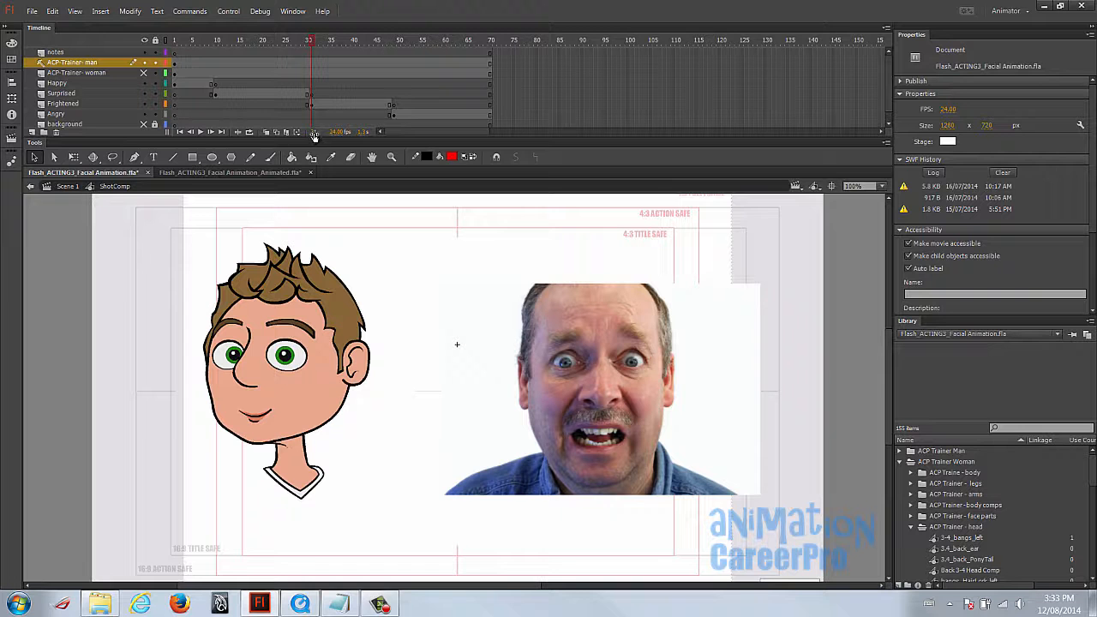
double_click(305, 332)
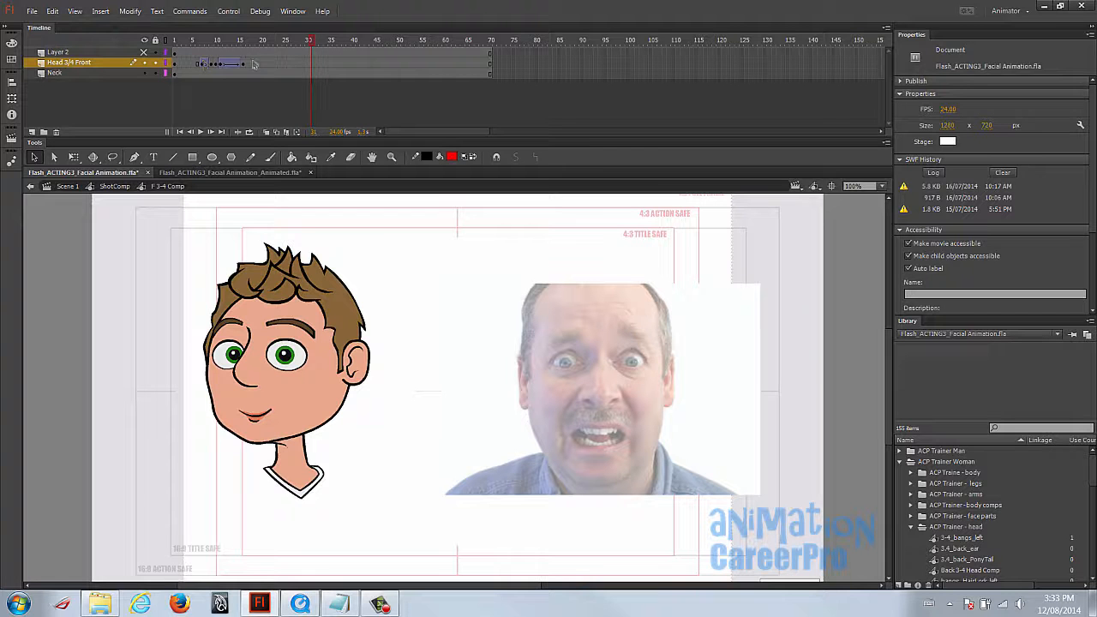
click(303, 68)
click(304, 67)
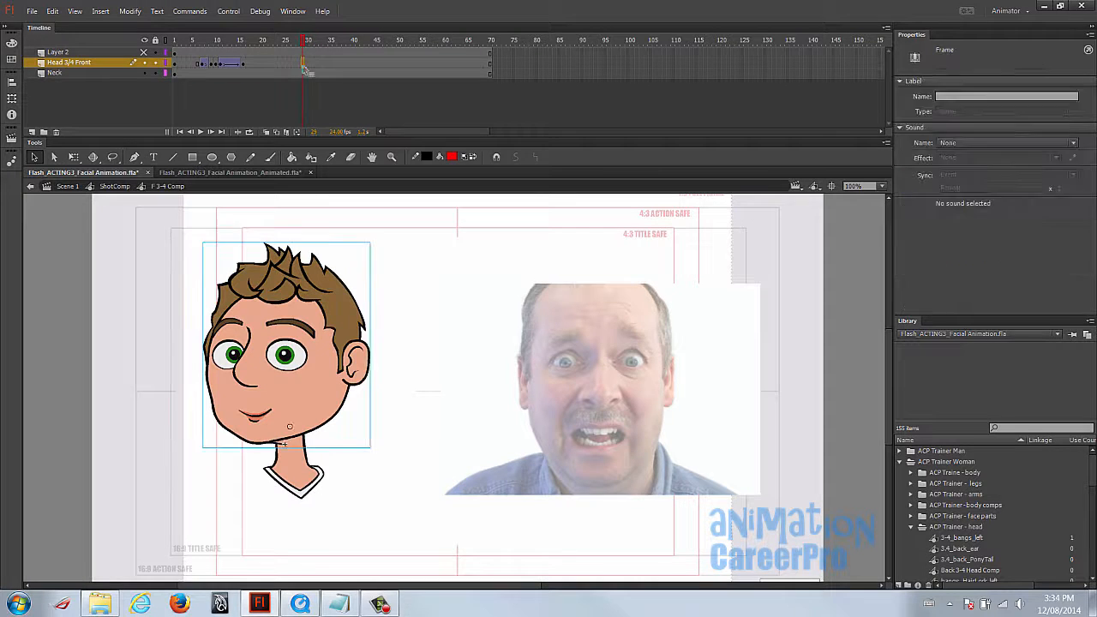
key(period)
key(period)
key(F6)
key(q)
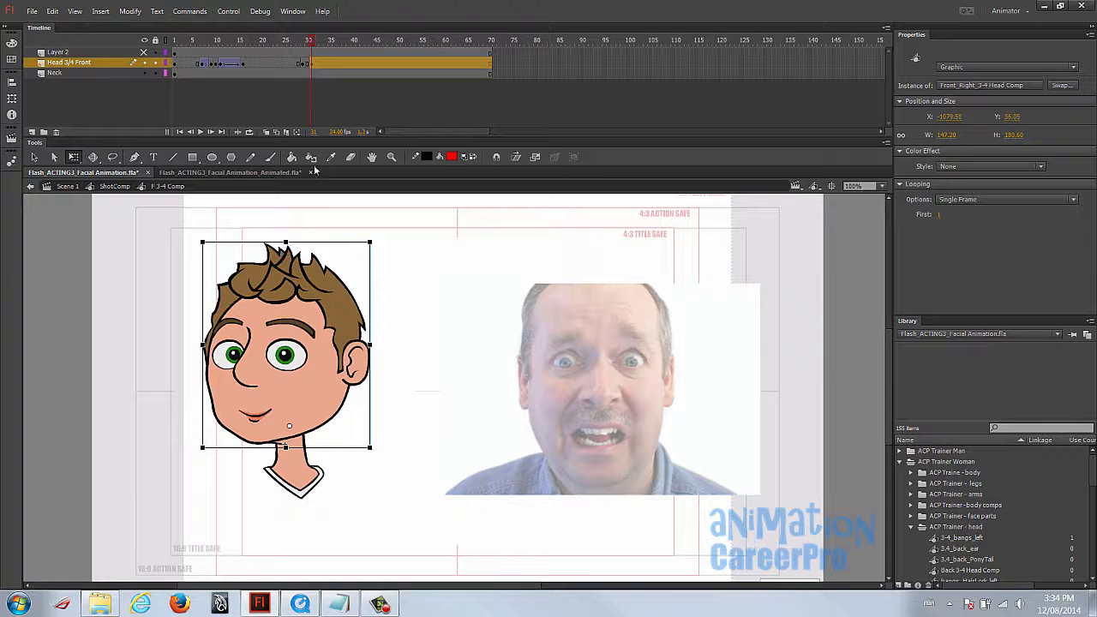
At frame 31, shift the head slightly down and to the left, tilt it counterclockwise, and squash it a little
drag(295, 312, 291, 317)
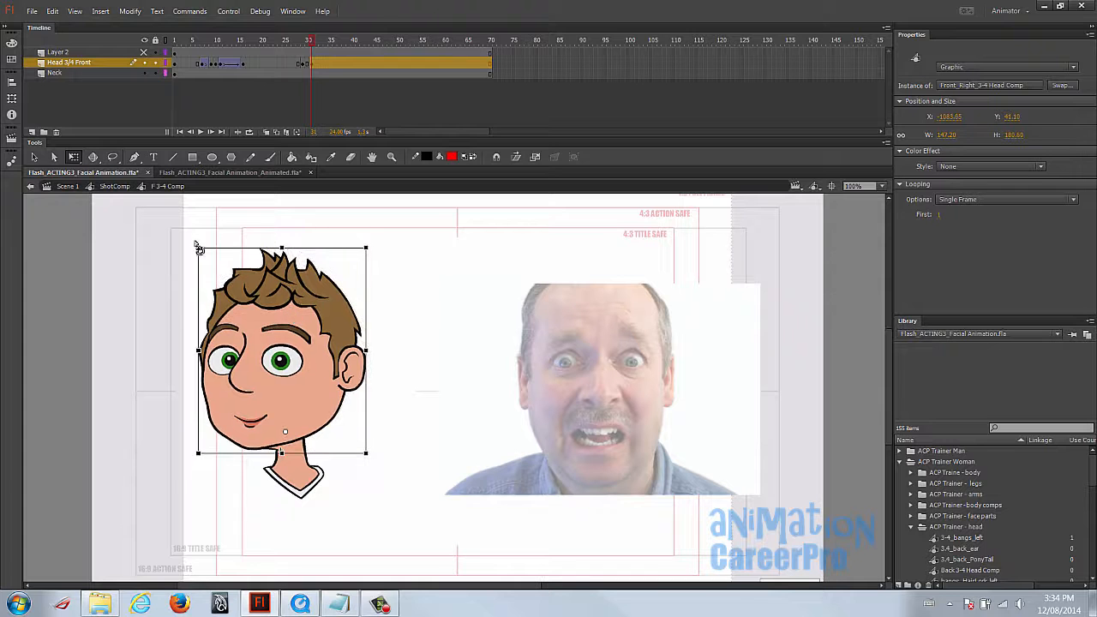
drag(196, 246, 193, 251)
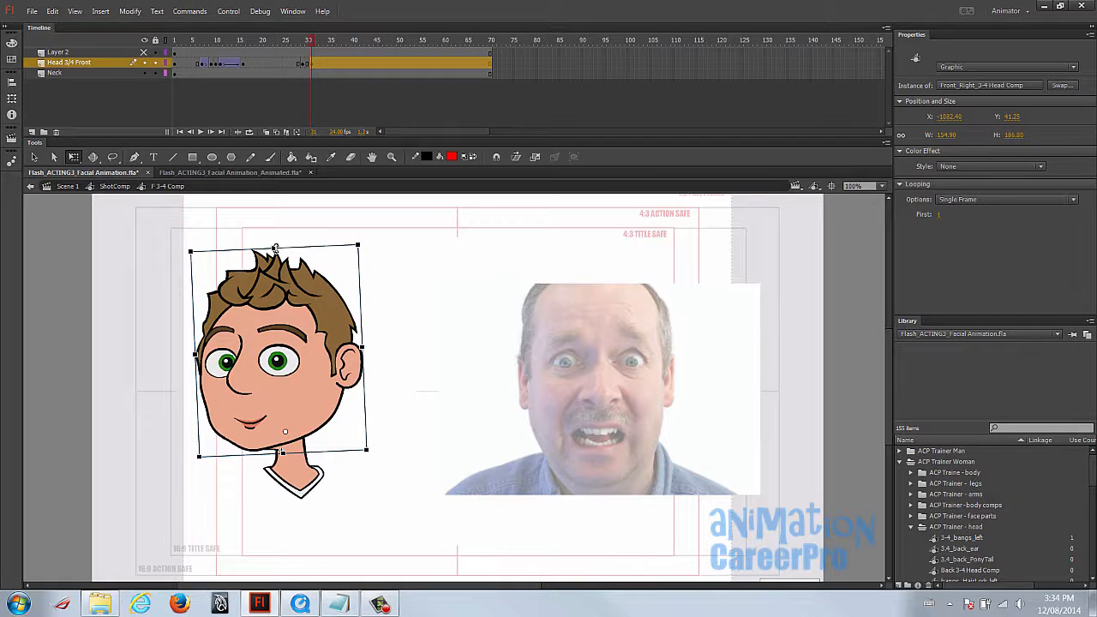
drag(275, 248, 274, 251)
drag(197, 355, 192, 356)
Insert keyframes at frames 32 and 33 on the Head 3/4 Front layer and compare the two poses
drag(311, 41, 313, 53)
click(317, 63)
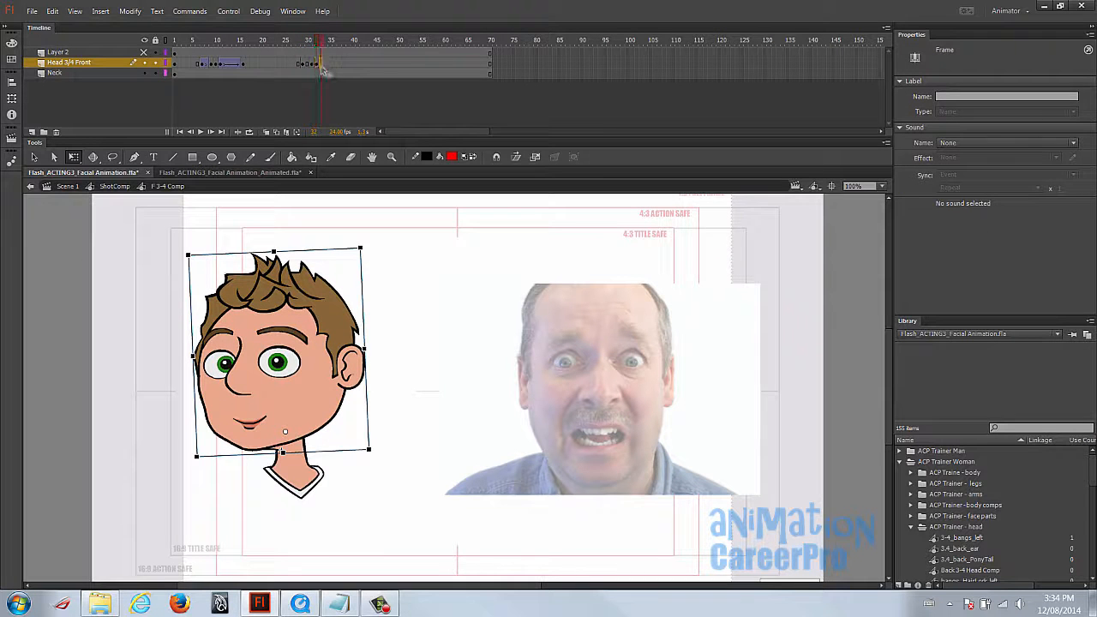
click(314, 113)
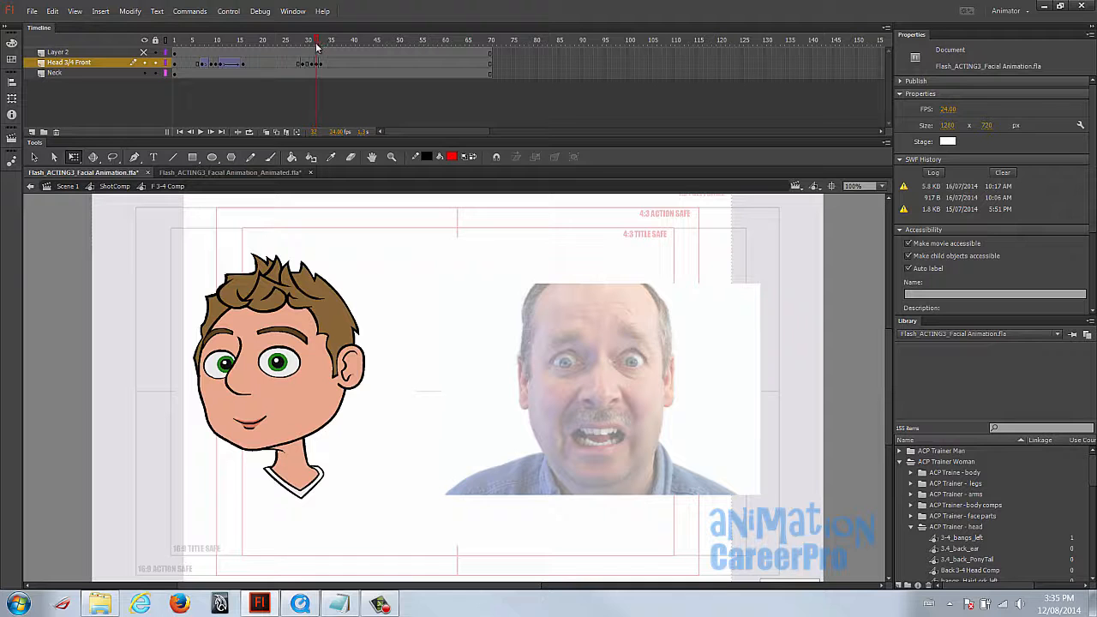
click(320, 65)
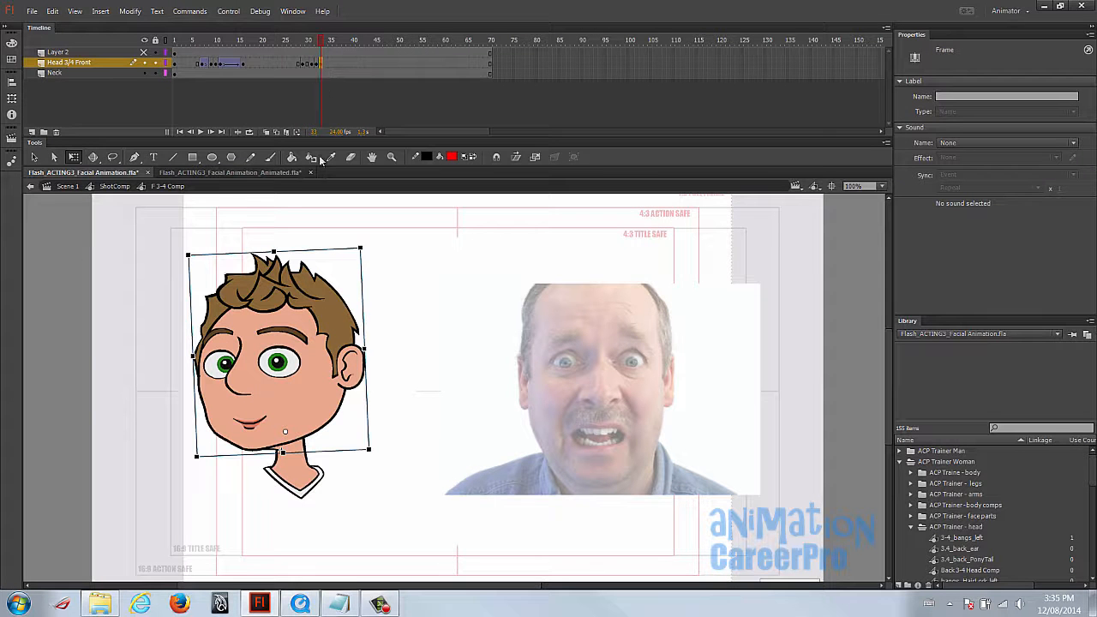
click(314, 64)
click(321, 66)
click(318, 66)
At frame 32, squash and skew the head further, move it down and to the right, and tilt it slightly more counterclockwise
click(319, 335)
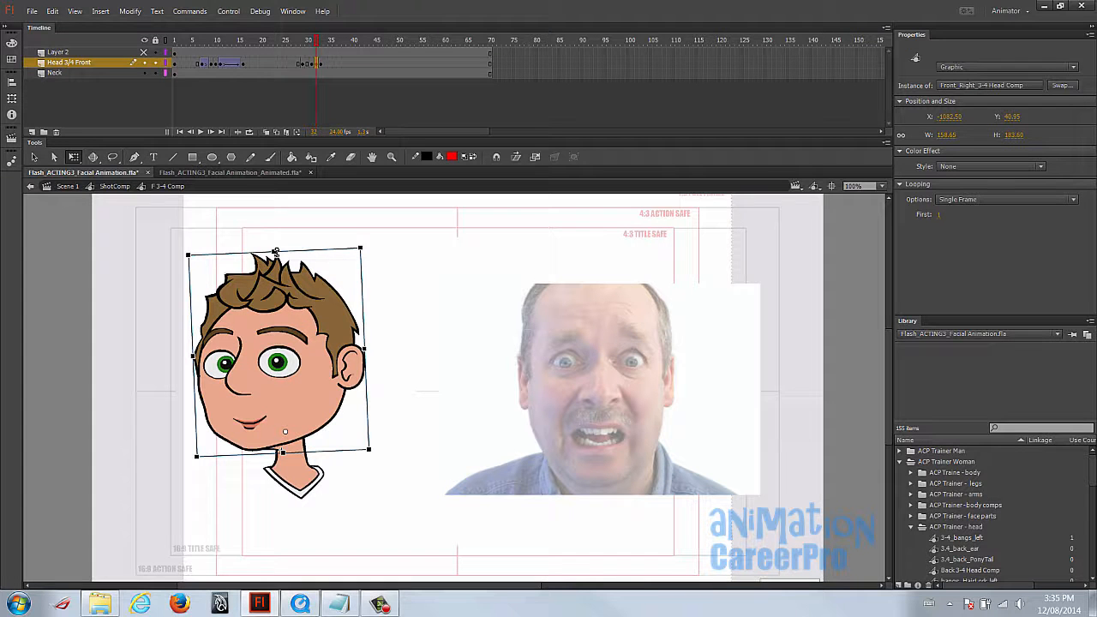
drag(274, 254, 275, 260)
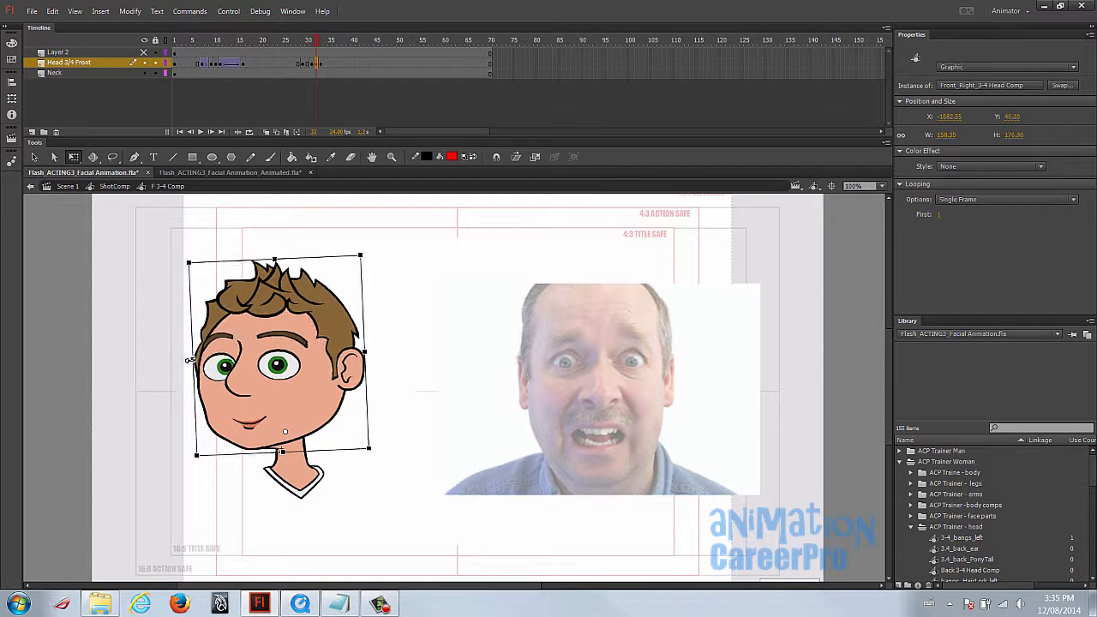
drag(190, 360, 189, 342)
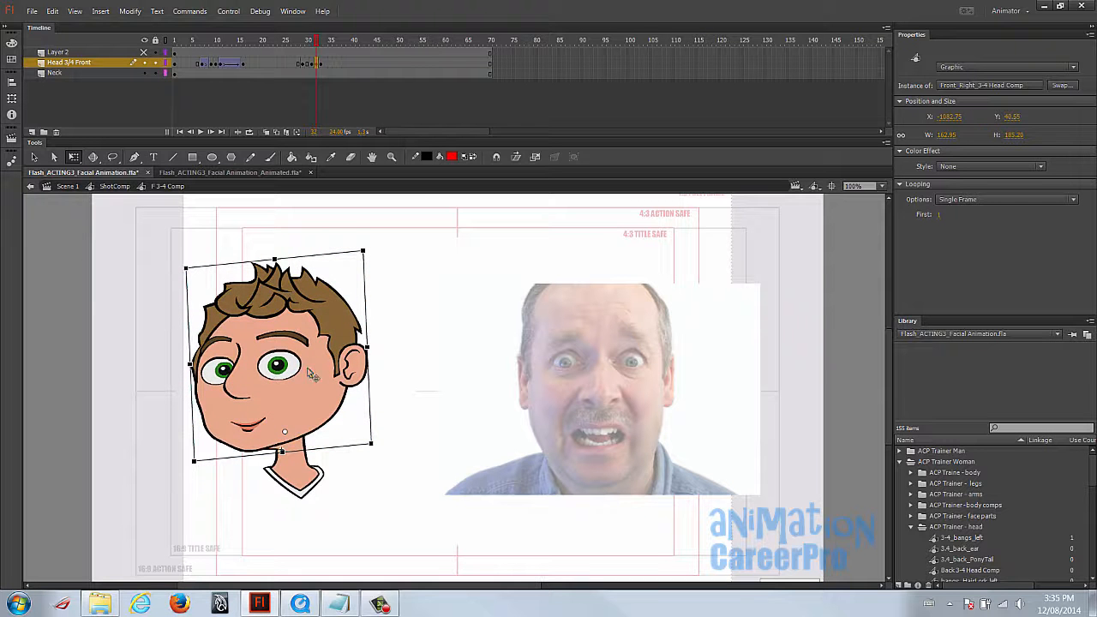
drag(294, 388, 306, 395)
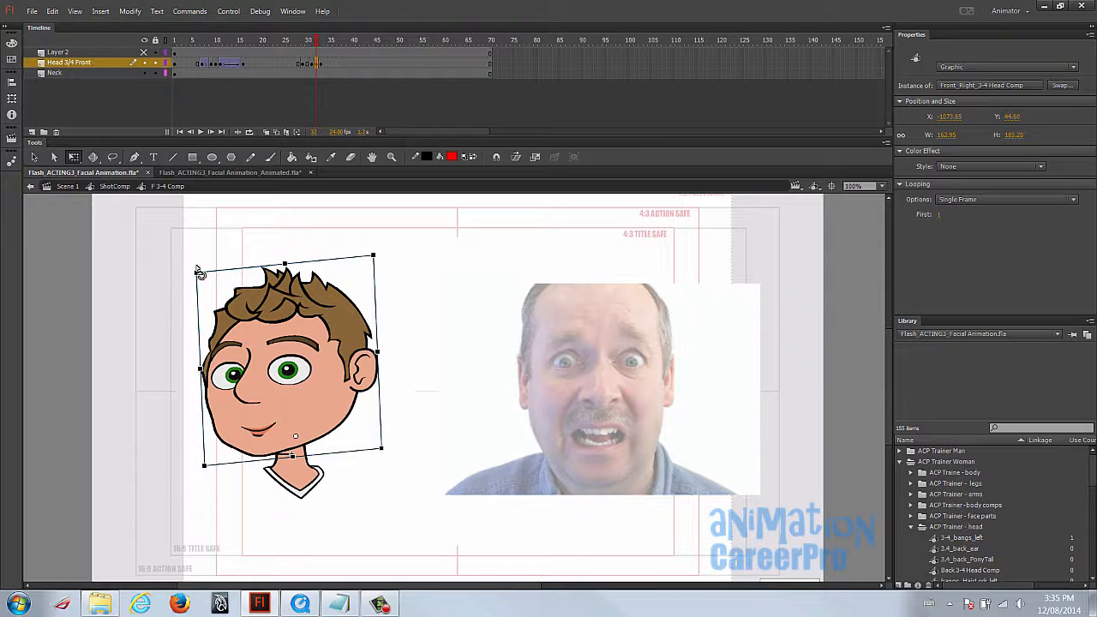
drag(195, 270, 196, 276)
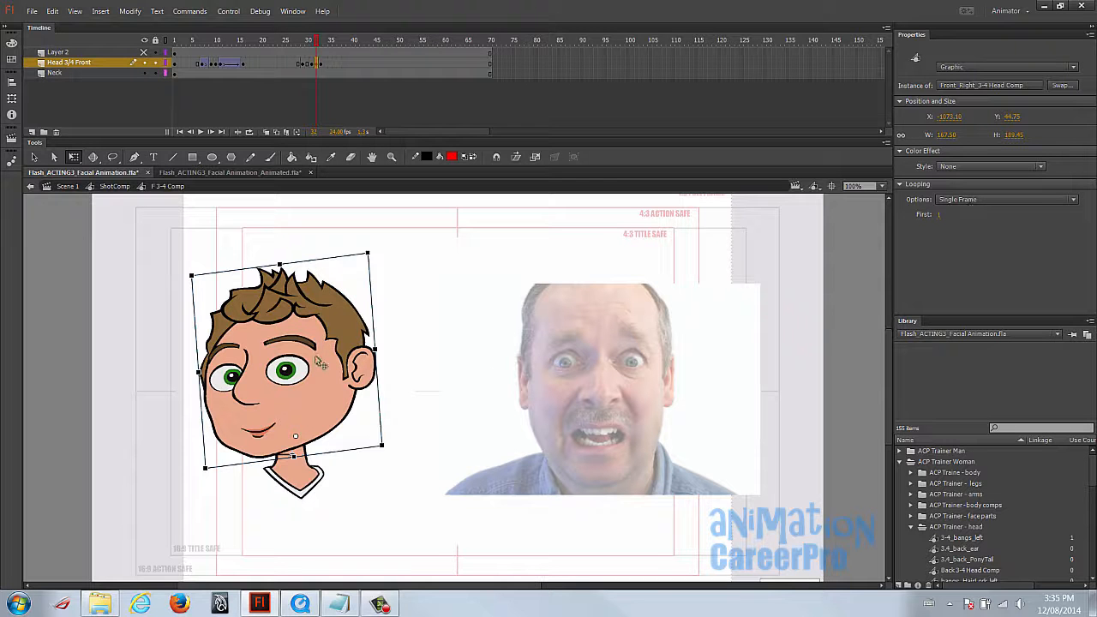
At frame 33, flip the head to face right, lower it, and squash and skew it to follow the frame 32 pose
click(321, 65)
drag(197, 381, 379, 352)
drag(352, 391, 350, 395)
drag(304, 254, 305, 259)
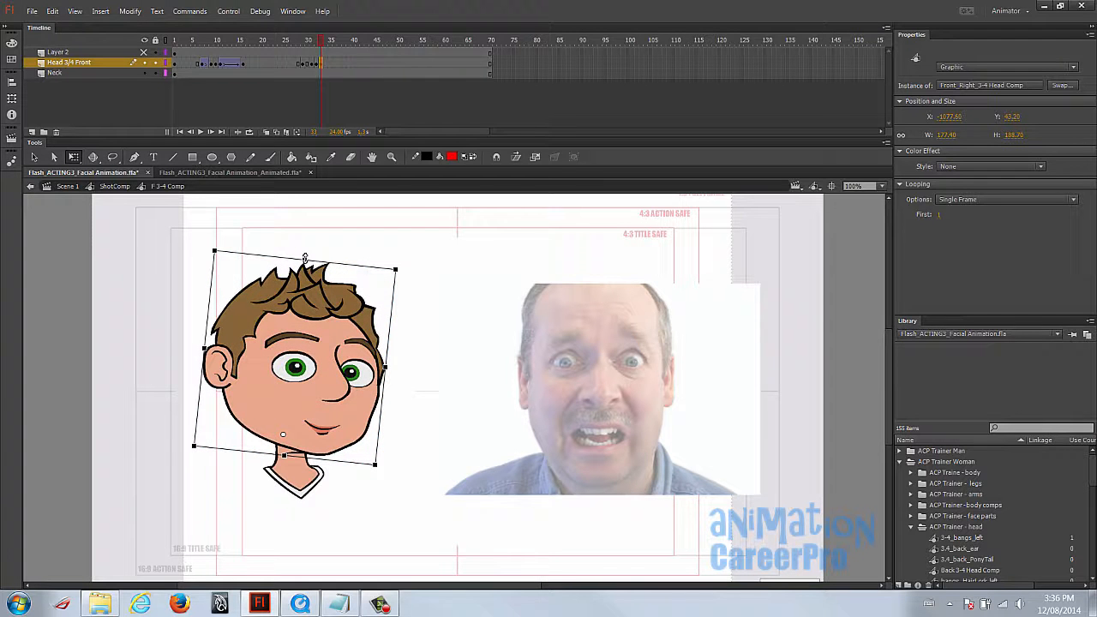
click(318, 66)
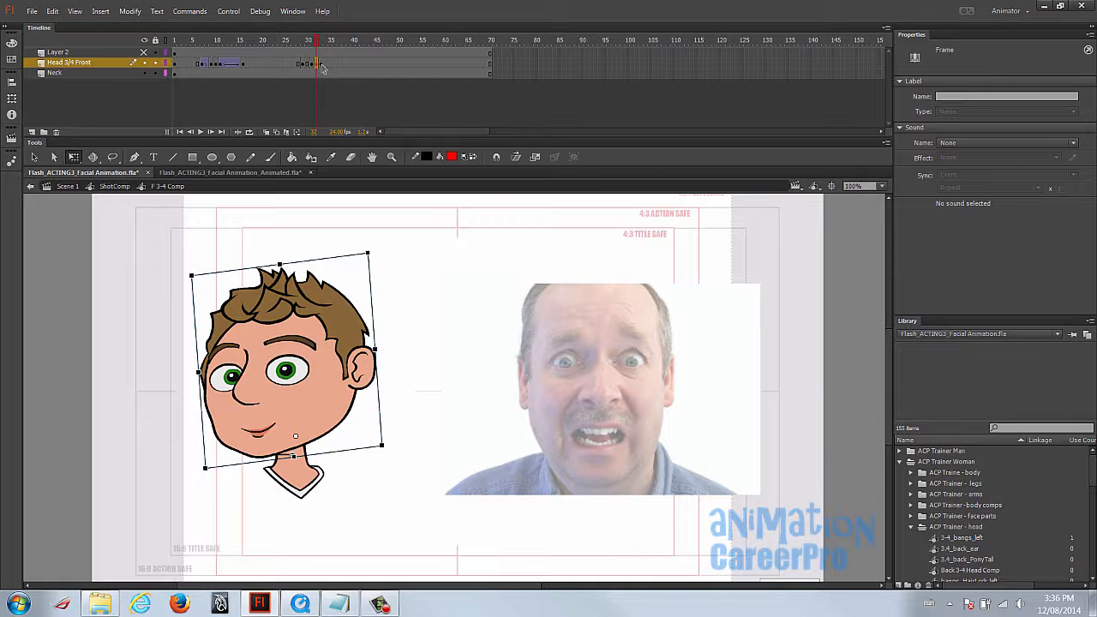
click(324, 66)
click(307, 261)
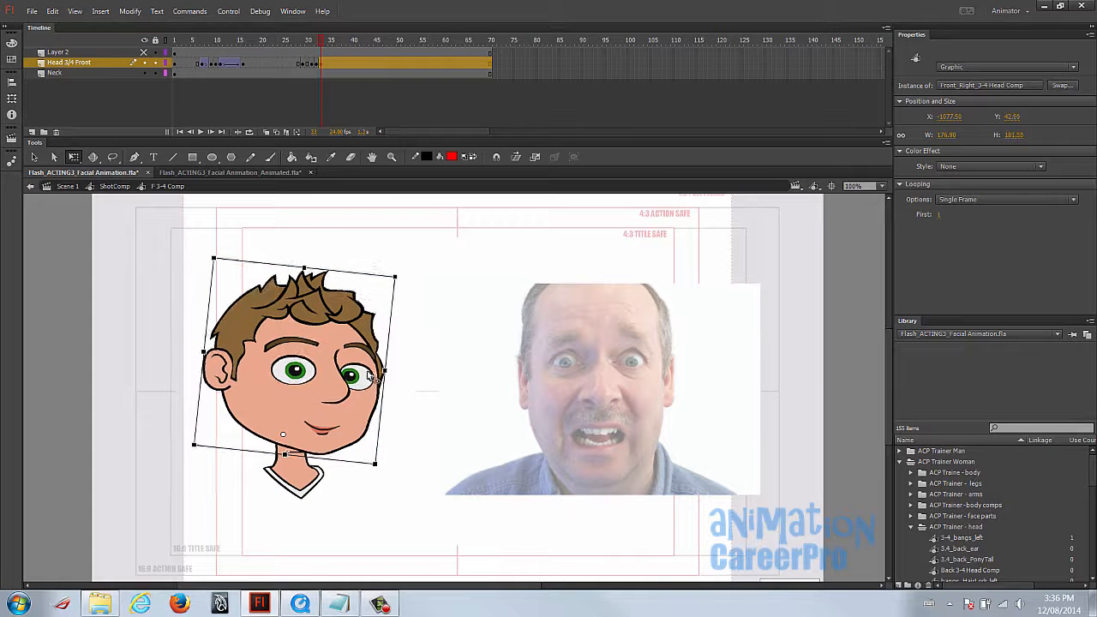
drag(385, 369, 390, 359)
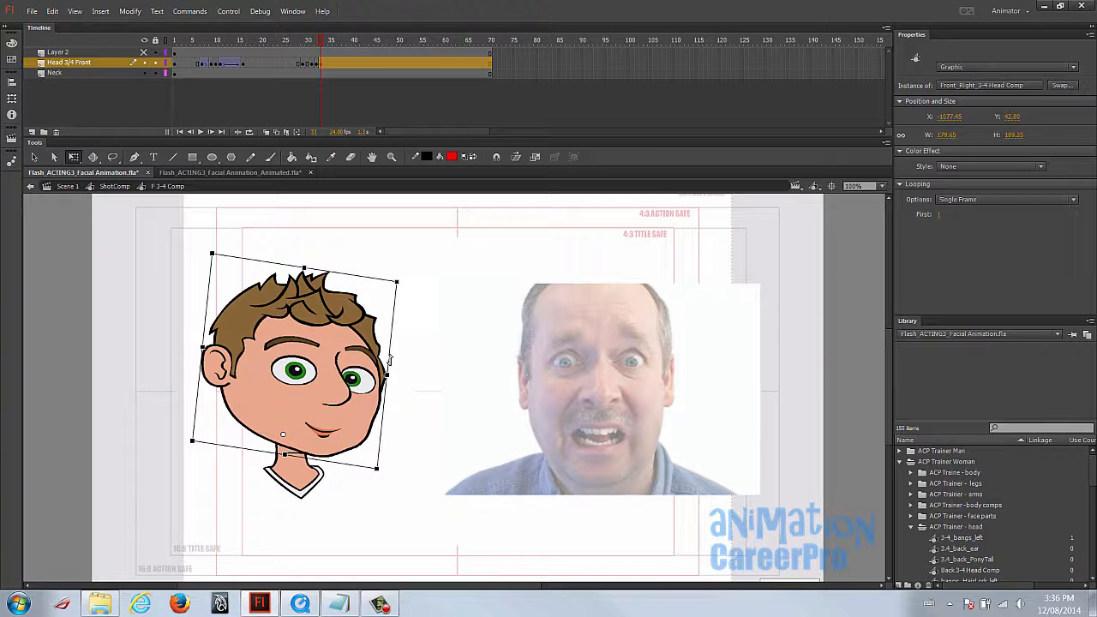
Scrub between frames 32 and 33, and nudge the frame 32 head five increments to the right
click(318, 42)
drag(318, 43, 322, 43)
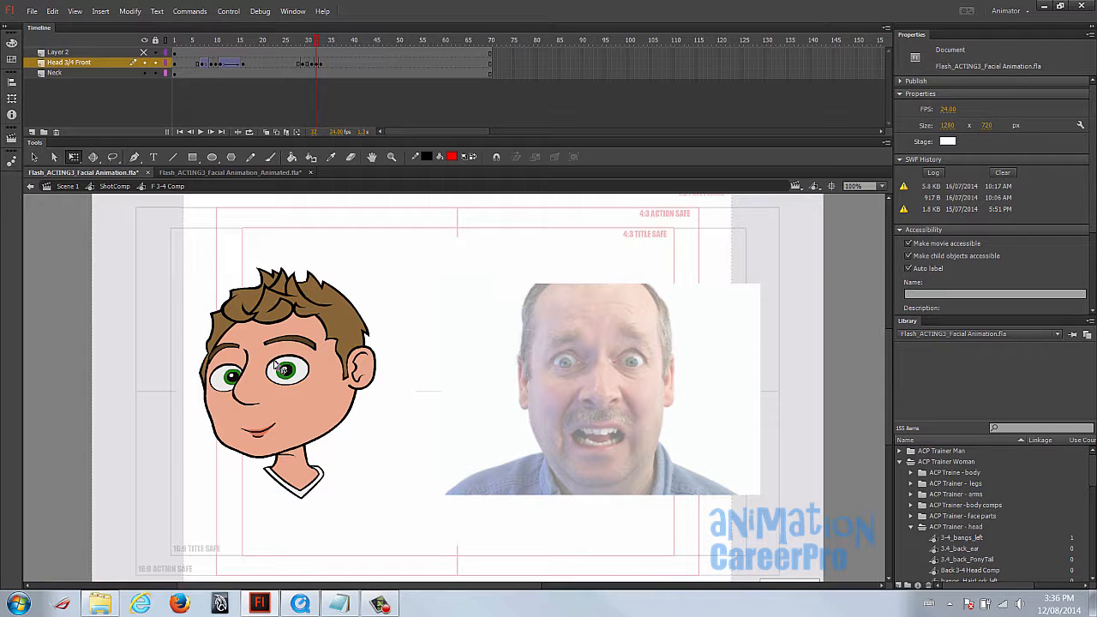
click(274, 405)
key(Right)
key(Right)
key(Right)
key(Right)
key(Right)
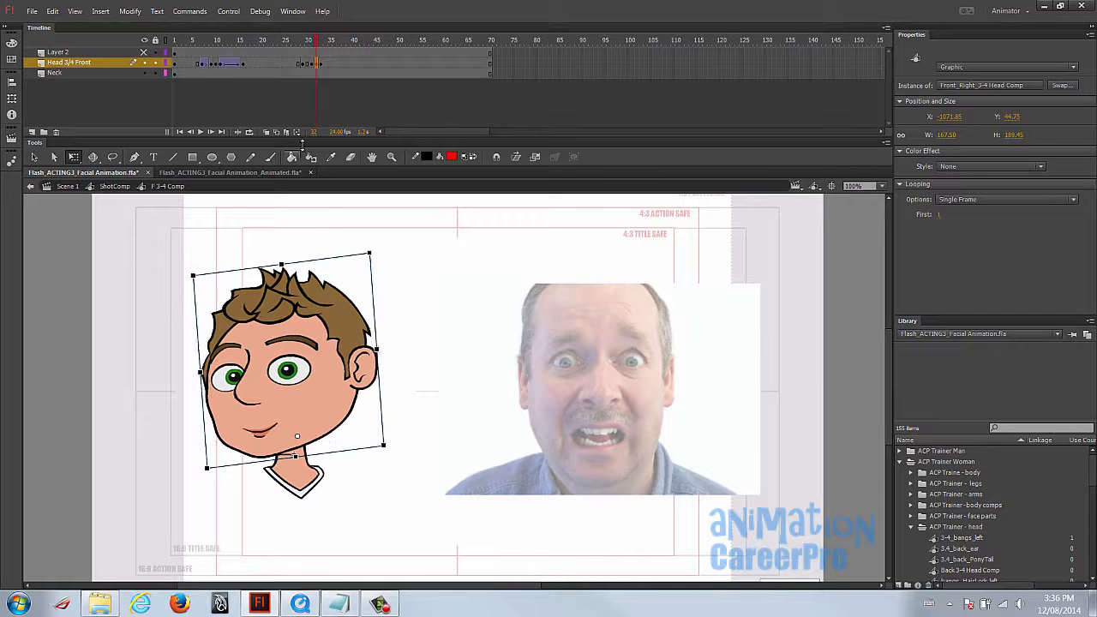
Nudge the frame 33 head six increments to the left and scrub to frame 34 to check the turn
click(322, 63)
key(Left)
key(Left)
key(Left)
key(Left)
key(Left)
key(Left)
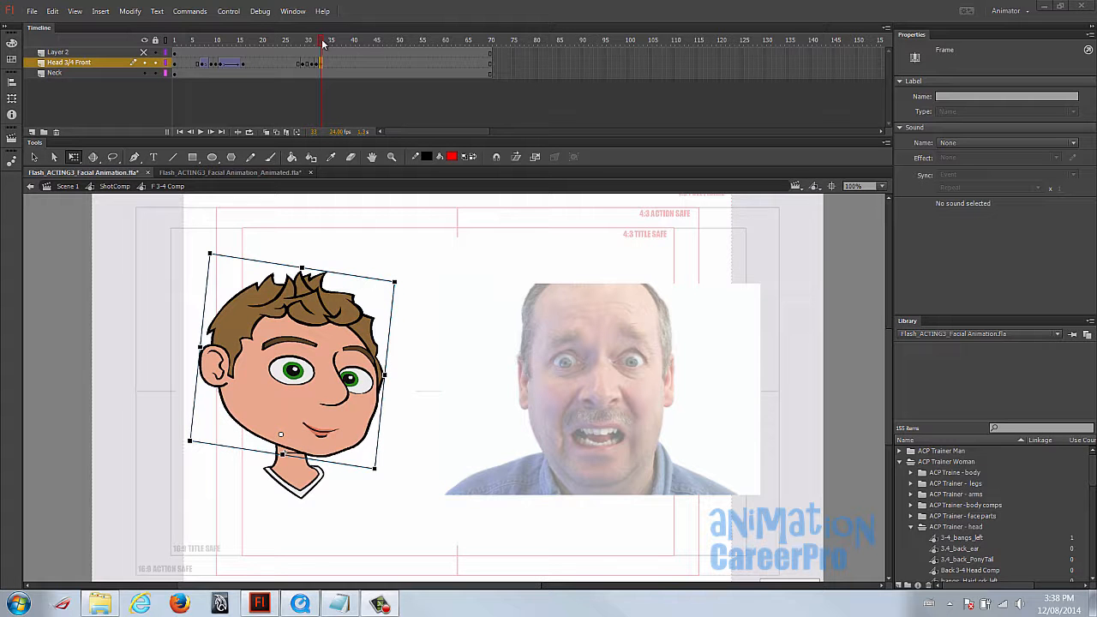
mouse_move(323, 43)
mouse_down()
mouse_move(312, 43)
mouse_move(334, 45)
mouse_move(245, 43)
mouse_move(328, 46)
mouse_up()
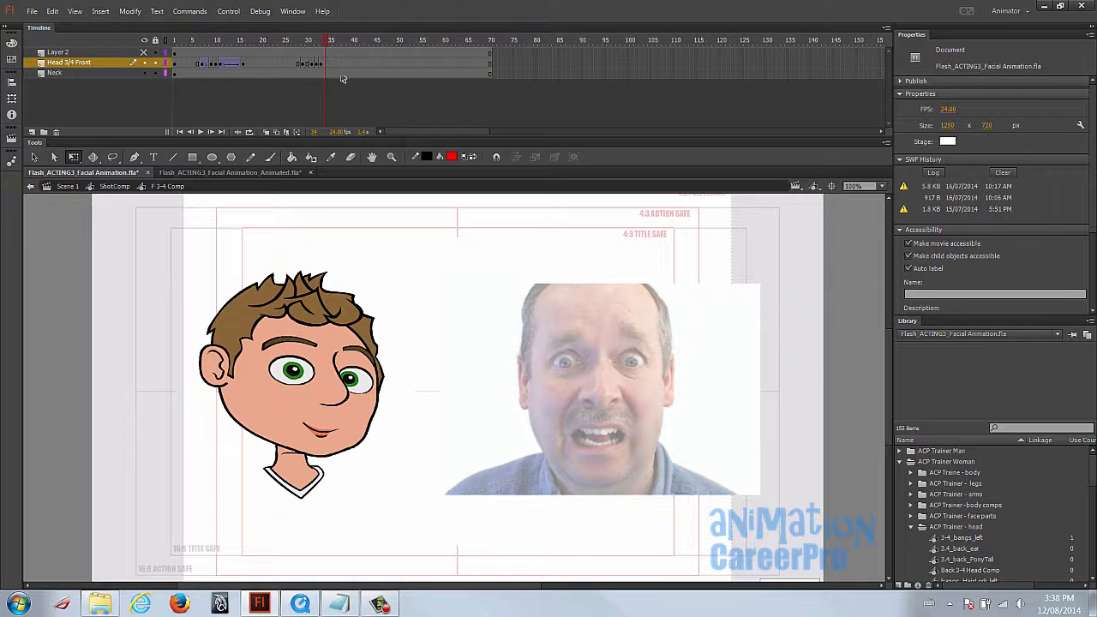
Copy the head keyframe from frame 7 to frame 37 and remove the tween from the frames following it
click(202, 41)
right_click(201, 62)
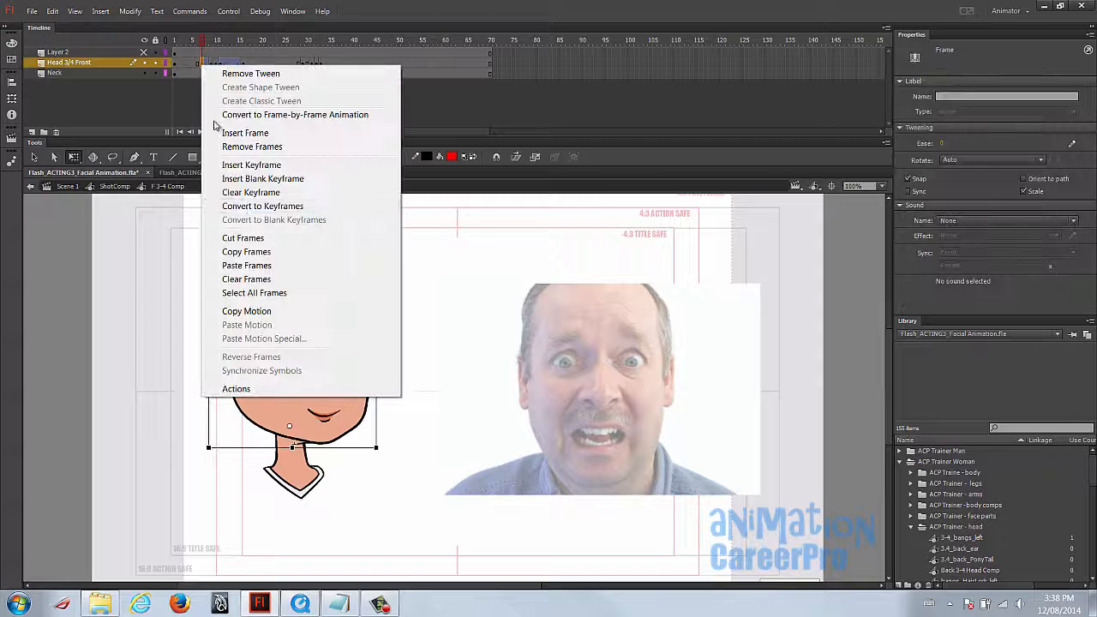
click(253, 250)
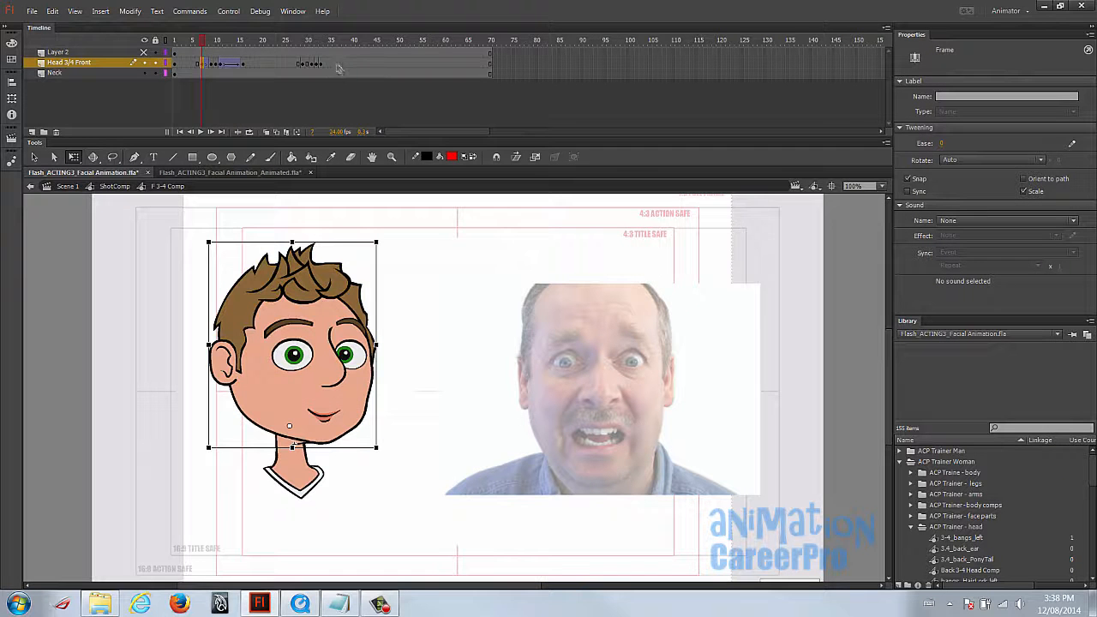
right_click(338, 62)
click(390, 264)
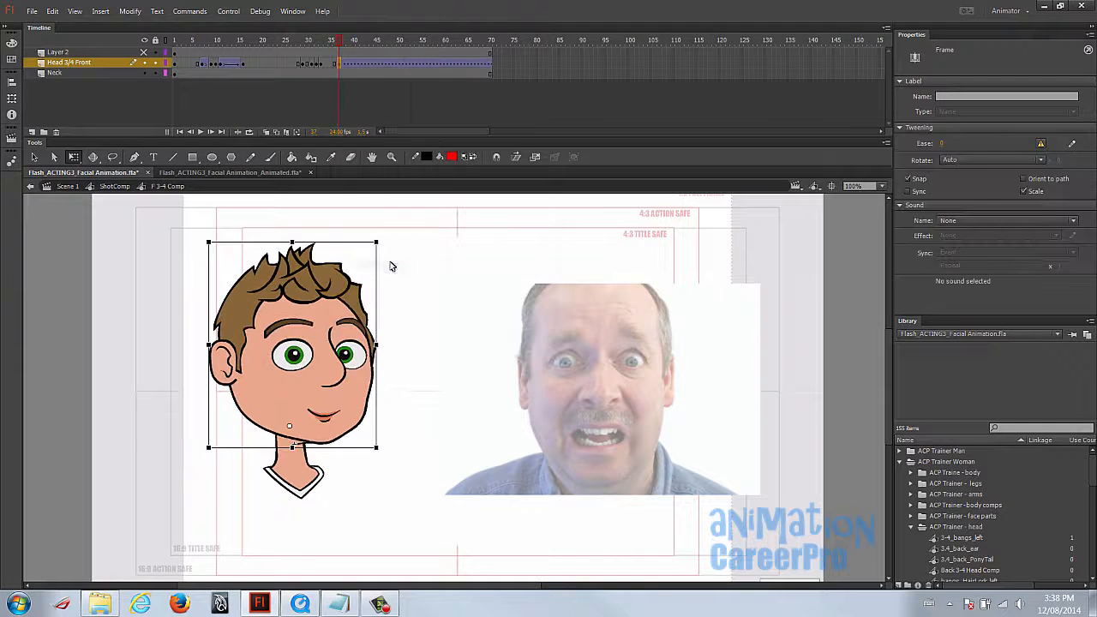
right_click(364, 63)
click(368, 73)
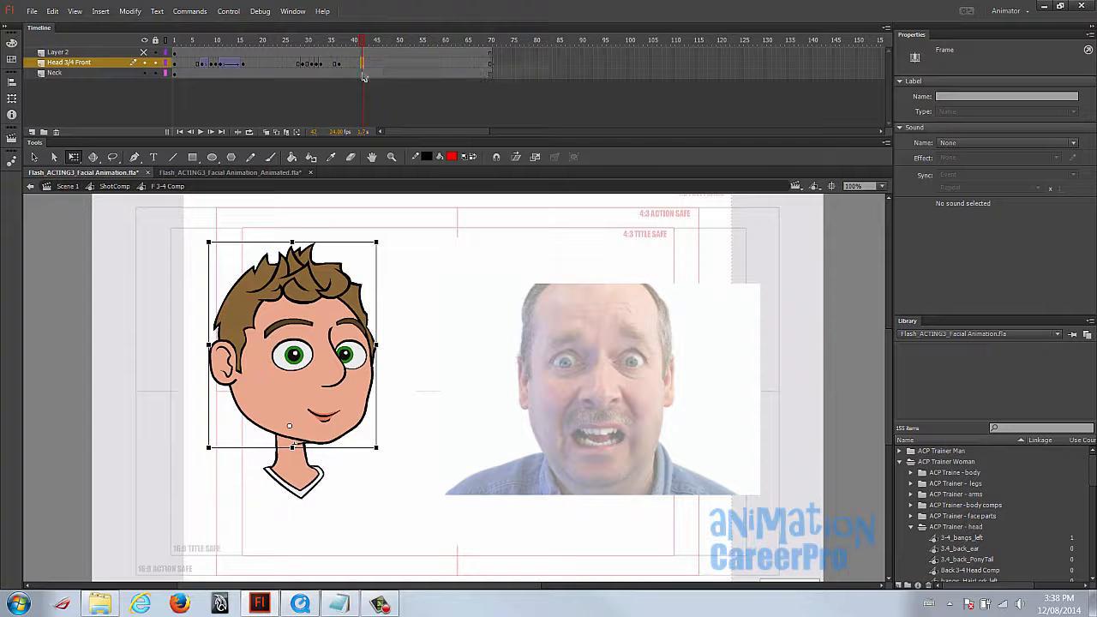
Scrub from frame 33 to the final head pose and shift its keyframe from frame 37 to frame 38
click(323, 43)
drag(323, 43, 339, 47)
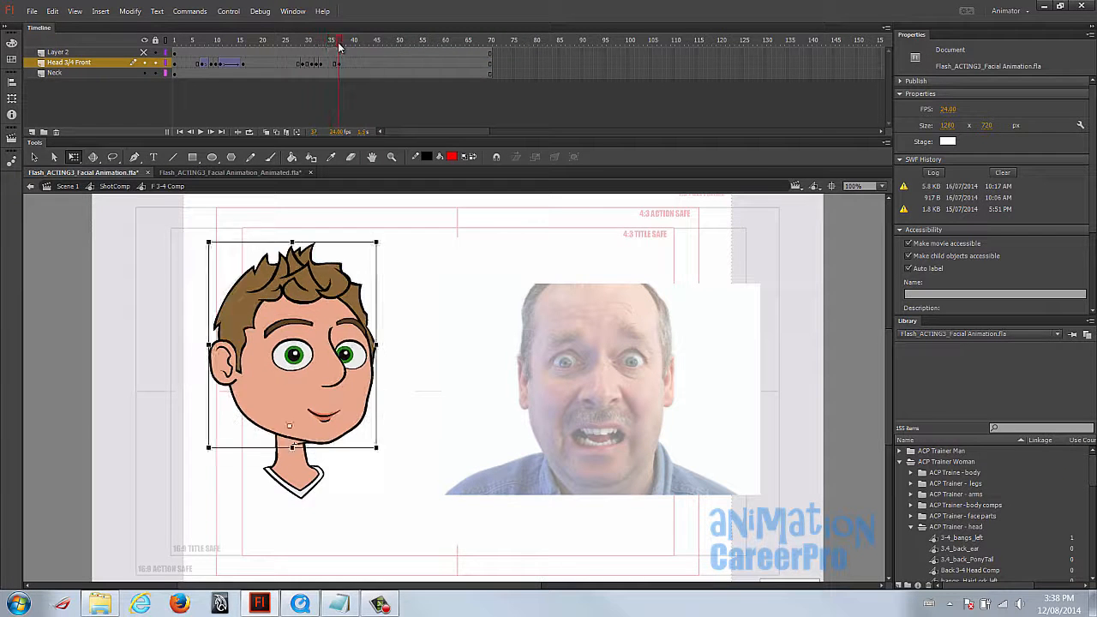
click(341, 64)
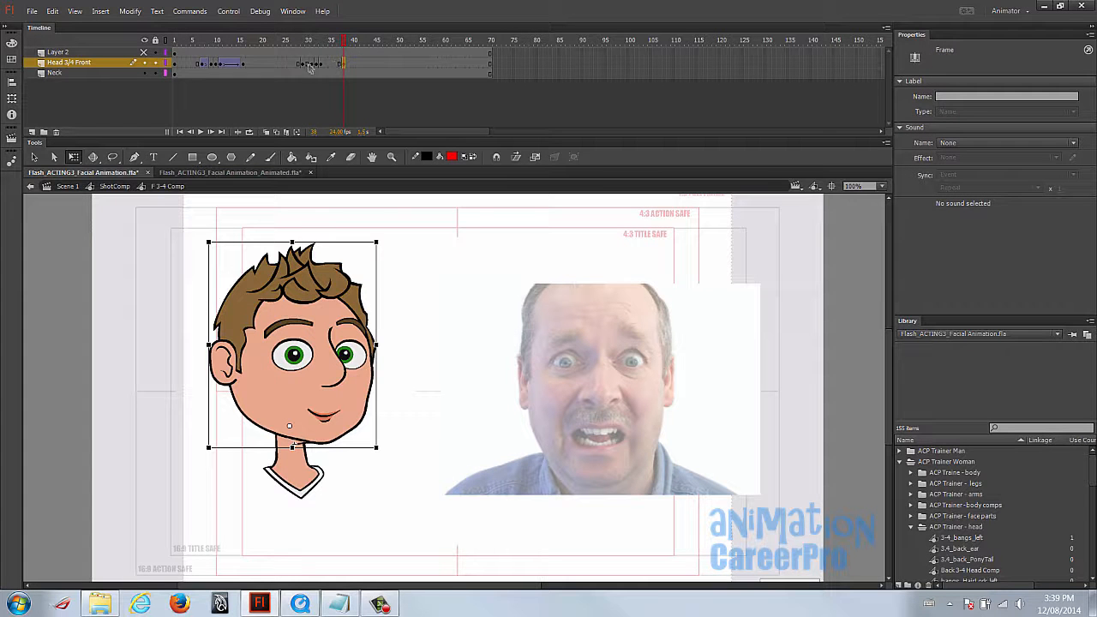
Create classic tweens on the head from frame 29 to 31 and from frame 33 to 38
right_click(312, 68)
click(377, 102)
right_click(334, 67)
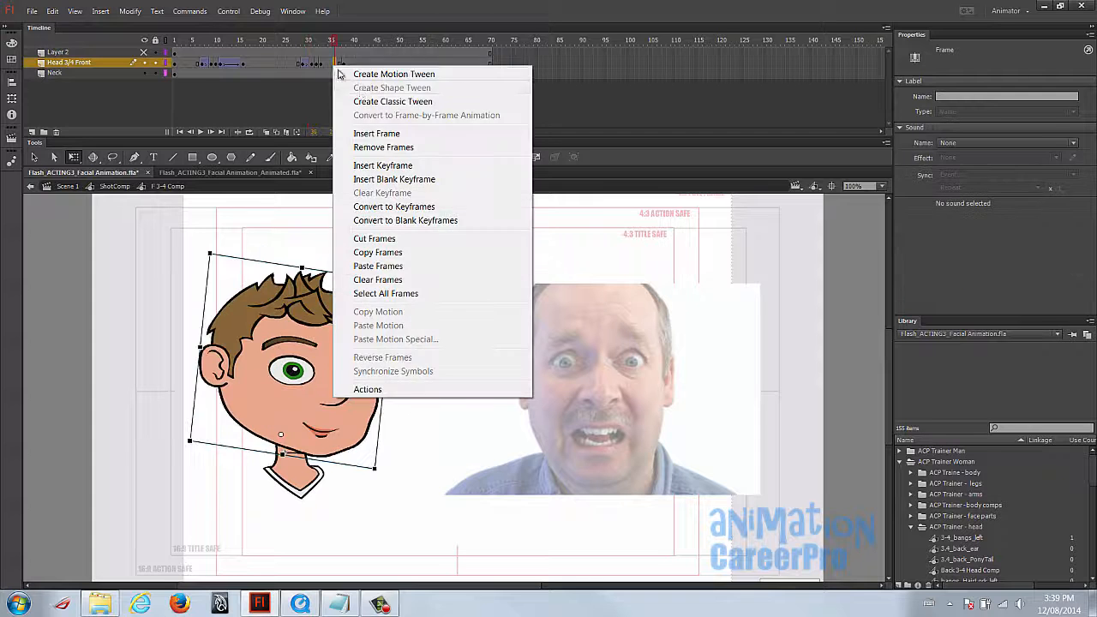
click(378, 101)
Scrub back to frame 25 and play the second head turn to check its motion
click(311, 42)
drag(312, 43, 287, 43)
key(Return)
click(286, 41)
key(Return)
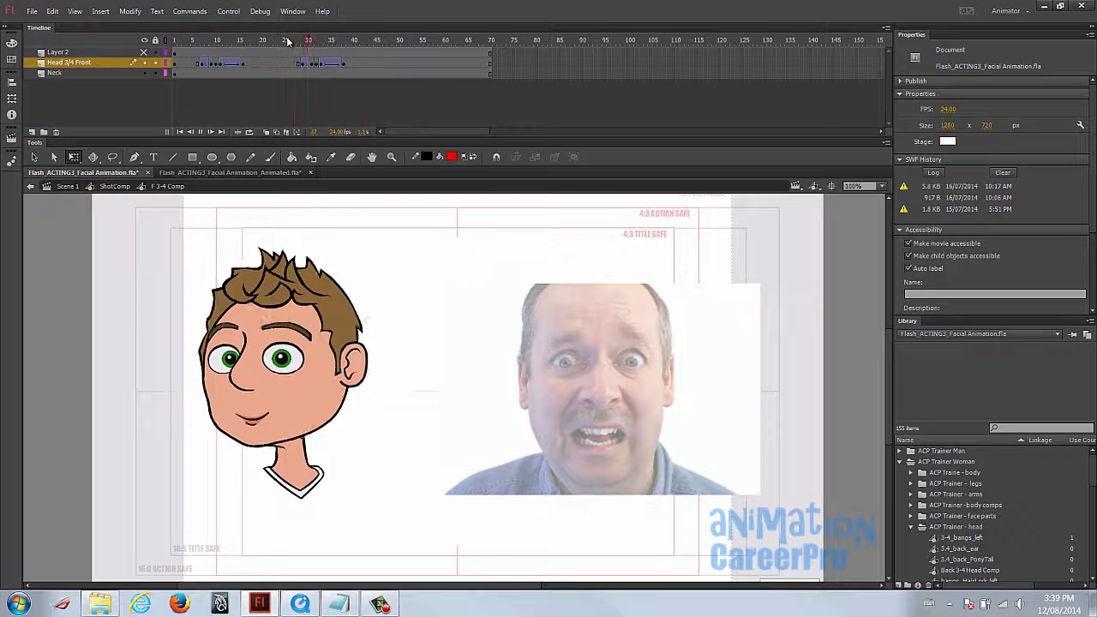
Set the ease of the frame 33 to 38 head tween to 100 out and replay the turn from frame 25
click(332, 65)
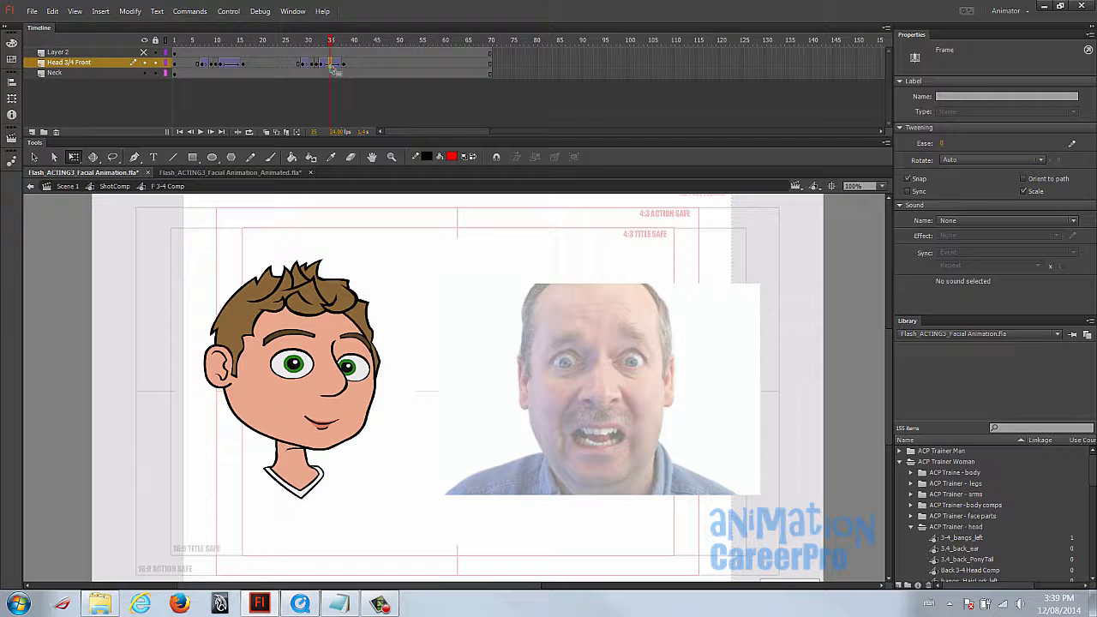
drag(943, 147, 858, 147)
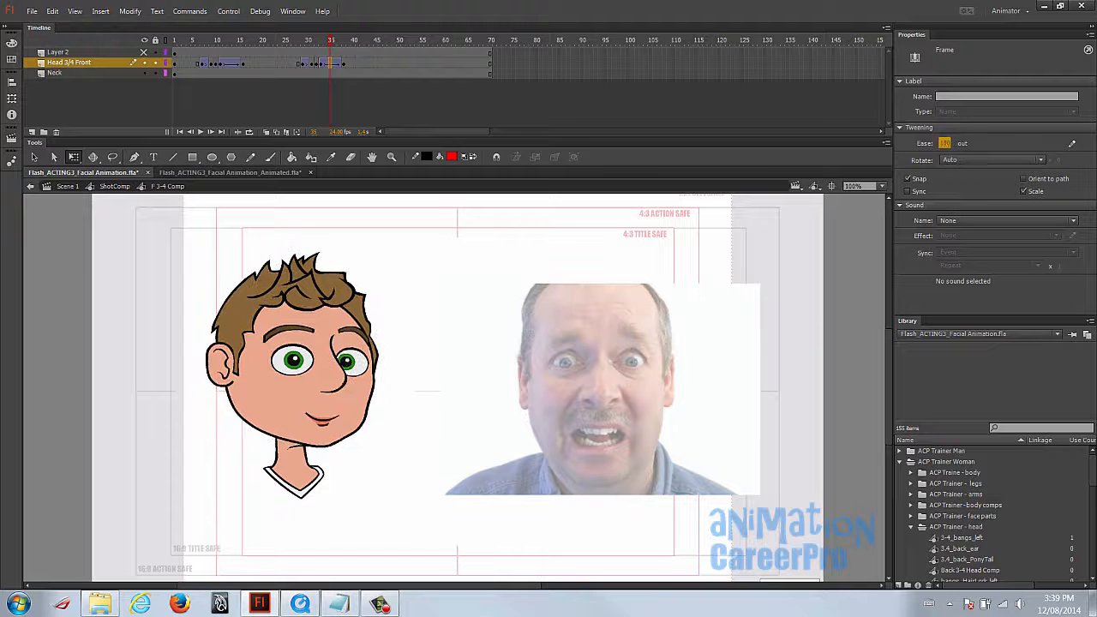
click(317, 42)
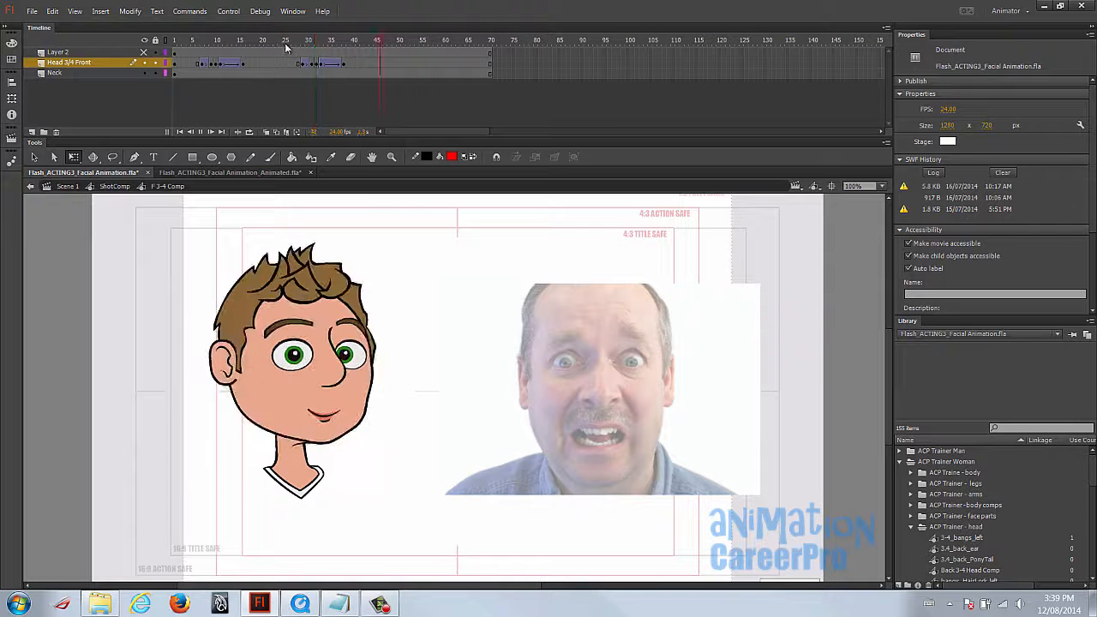
click(286, 42)
key(Return)
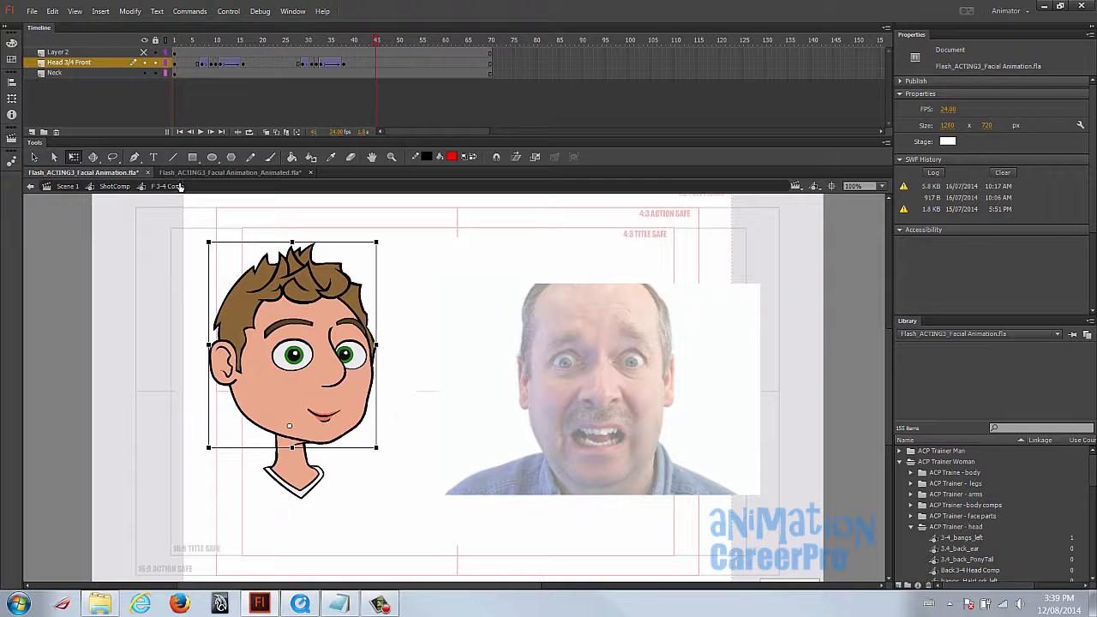
Return to ShotComp, play both head turns from frame 1 and scrub to where the angry reference photo begins at frame 49
click(115, 186)
click(196, 42)
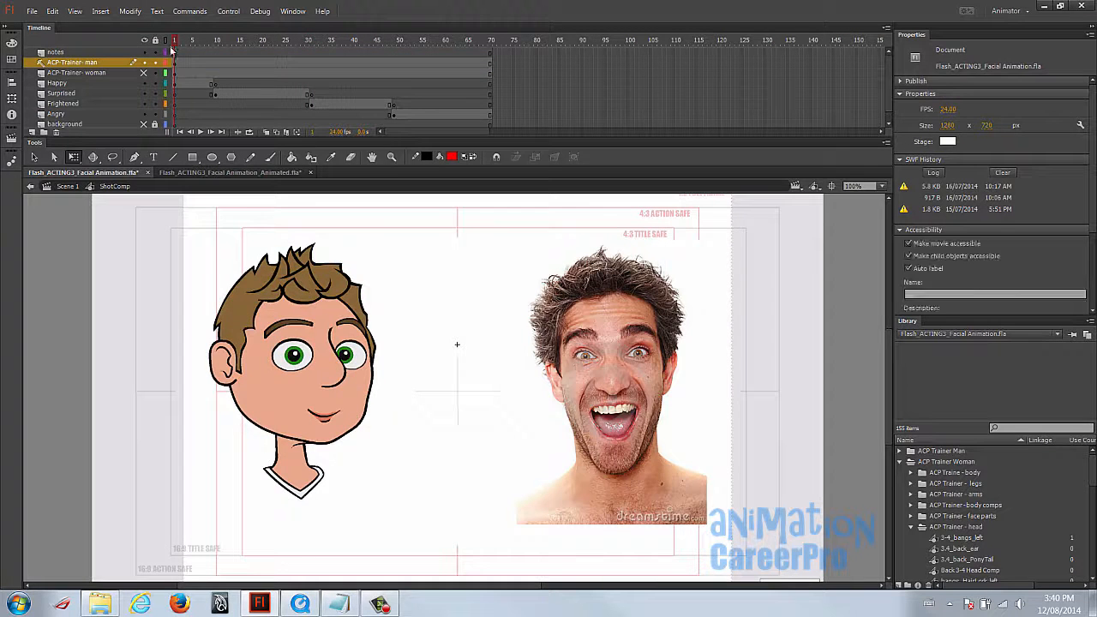
key(Return)
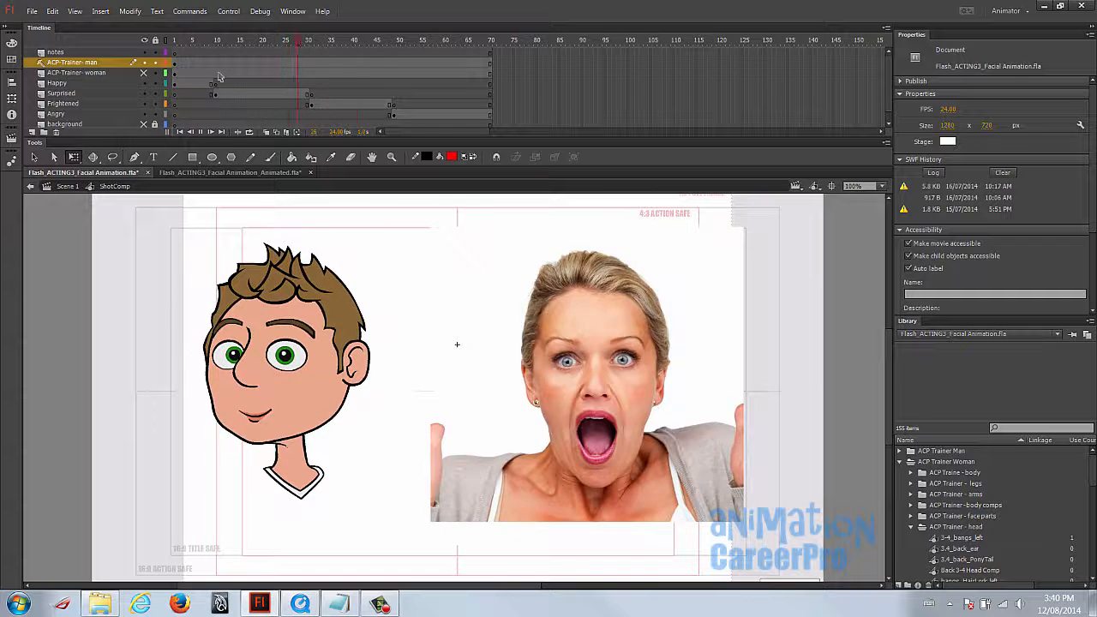
drag(290, 42, 394, 75)
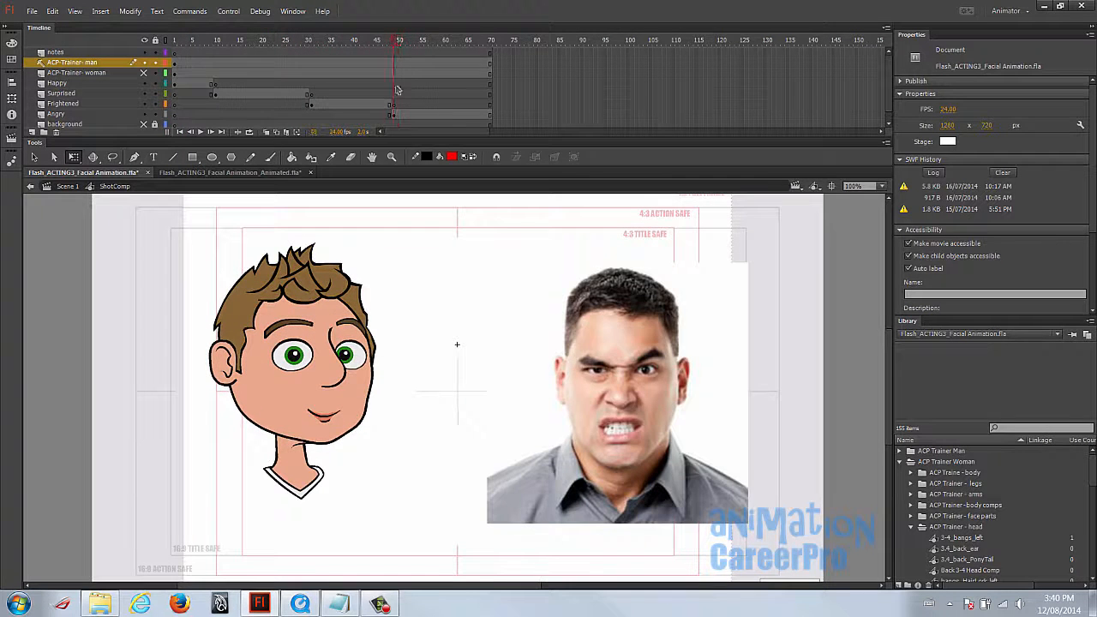
Copy the first head turn's frames 7 to 16 in F 3-4 Comp and paste them on the Head 3/4 Front layer at frame 51
double_click(326, 343)
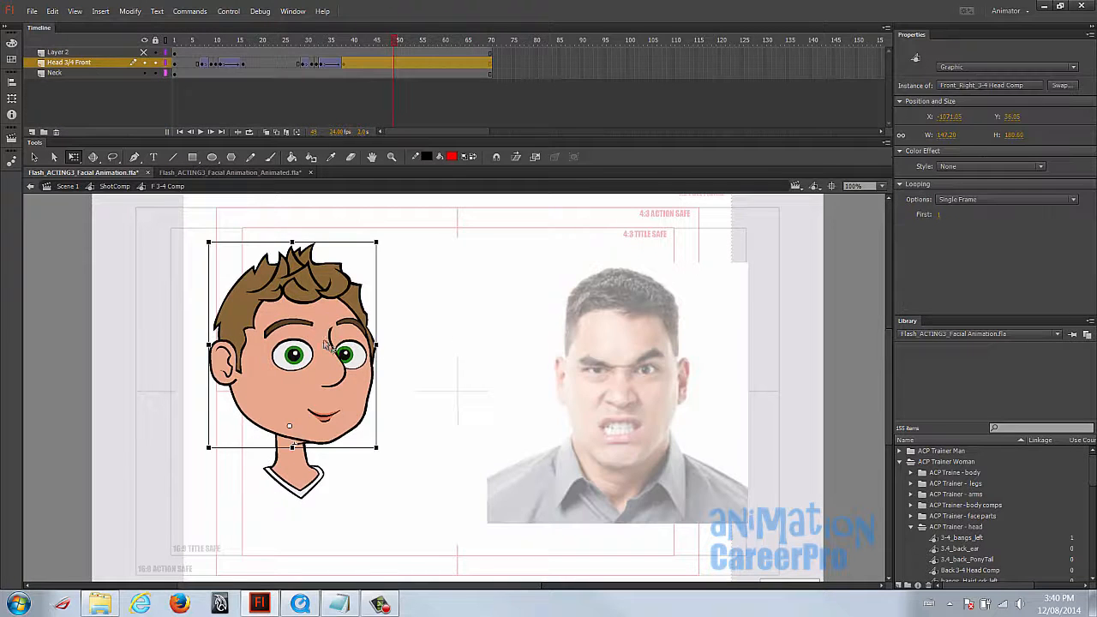
mouse_move(203, 40)
mouse_down()
mouse_move(237, 45)
mouse_move(203, 60)
mouse_up()
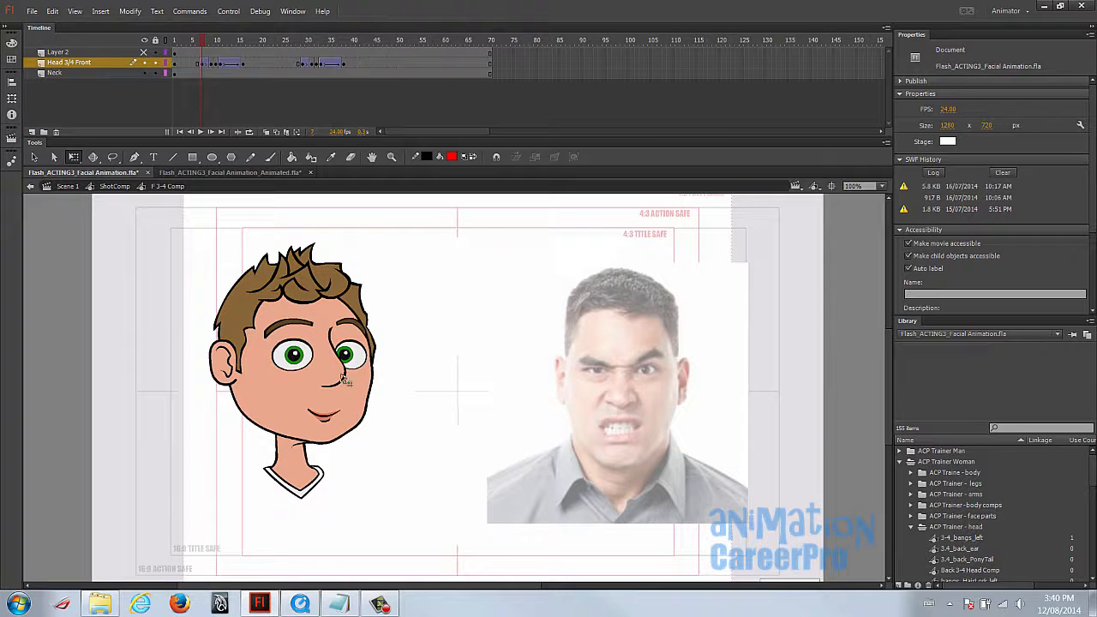
drag(203, 64, 241, 62)
right_click(243, 68)
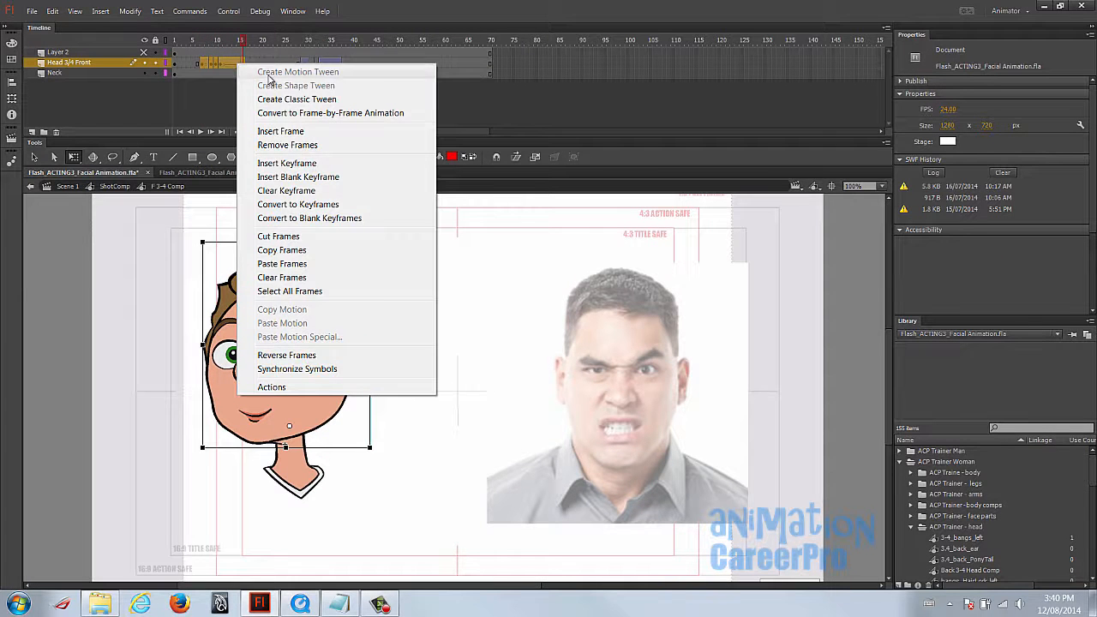
click(292, 248)
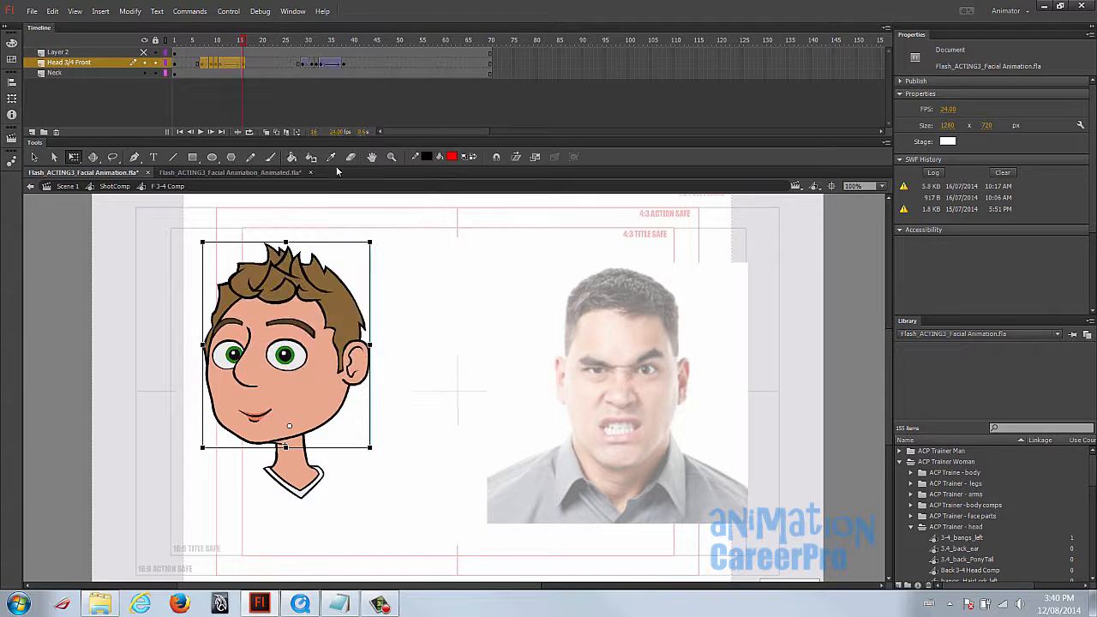
right_click(403, 62)
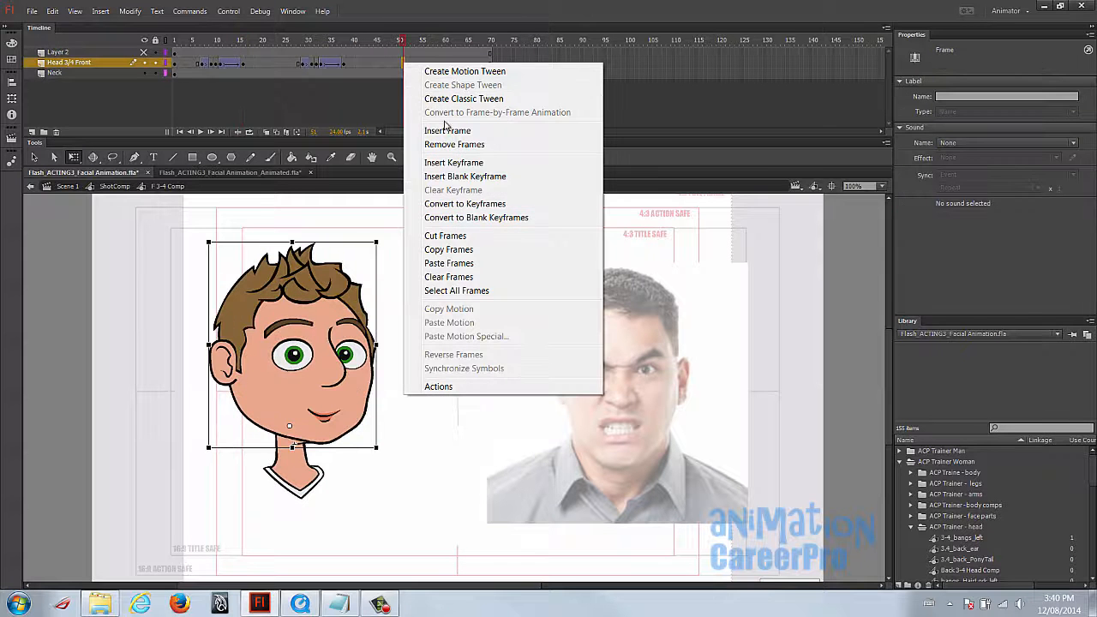
click(470, 259)
click(450, 49)
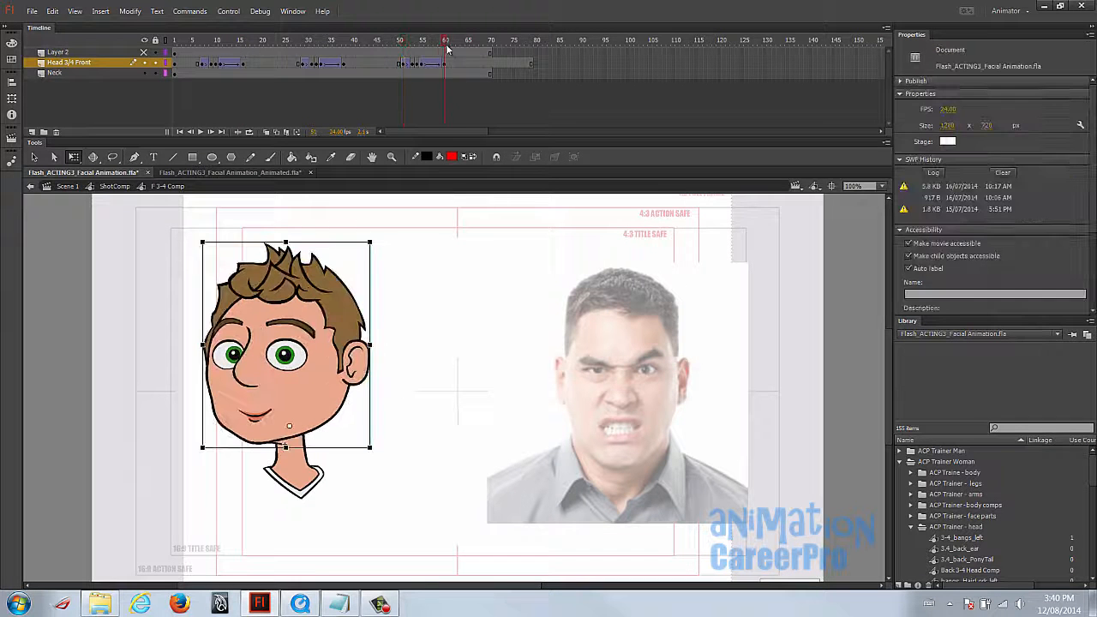
Remove the surplus frames beyond frame 70 from the Head 3/4 Front layer
click(494, 63)
drag(498, 67, 531, 66)
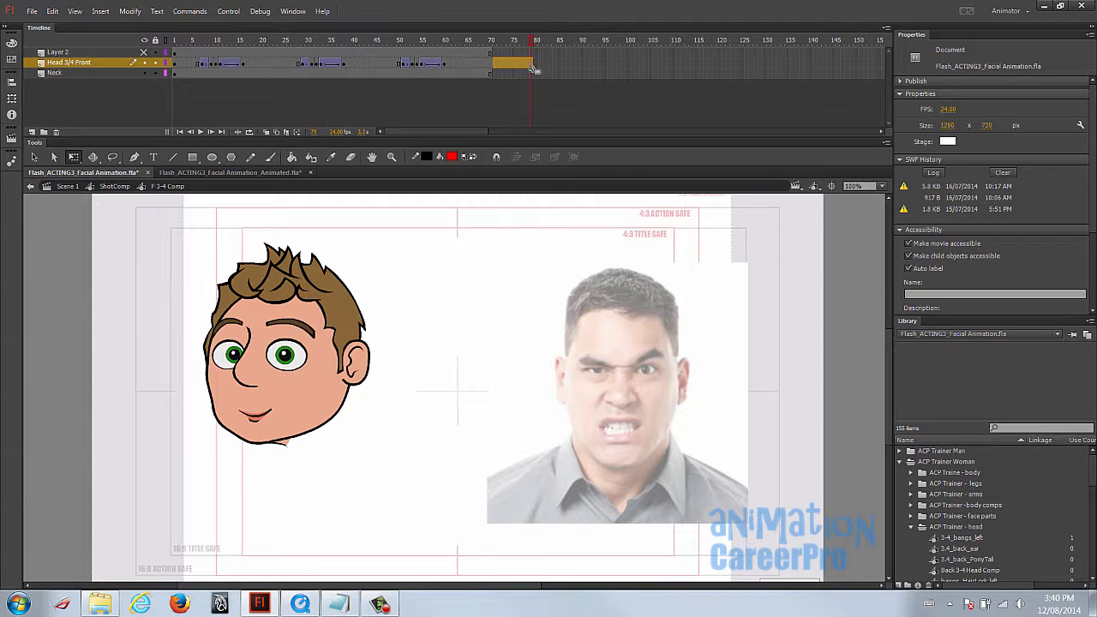
right_click(522, 64)
click(578, 144)
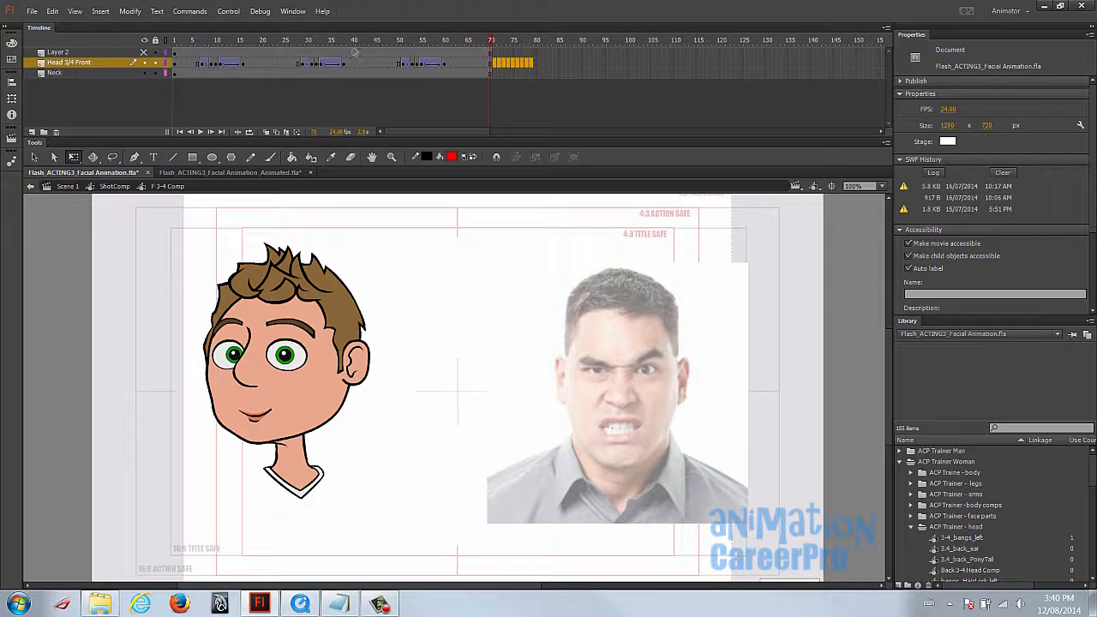
Check the angry photo's timing in ShotComp, and shift the third head turn's keyframes in F 3-4 Comp earlier to start at frame 47
double_click(410, 293)
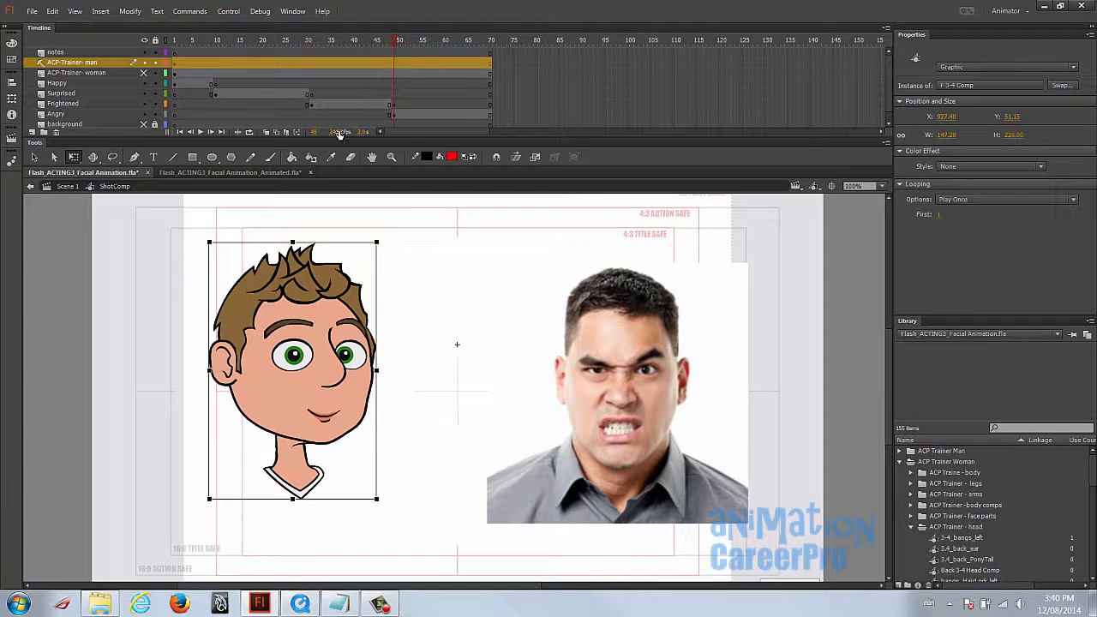
double_click(326, 325)
mouse_move(397, 46)
mouse_down()
mouse_move(385, 47)
mouse_move(394, 50)
mouse_up()
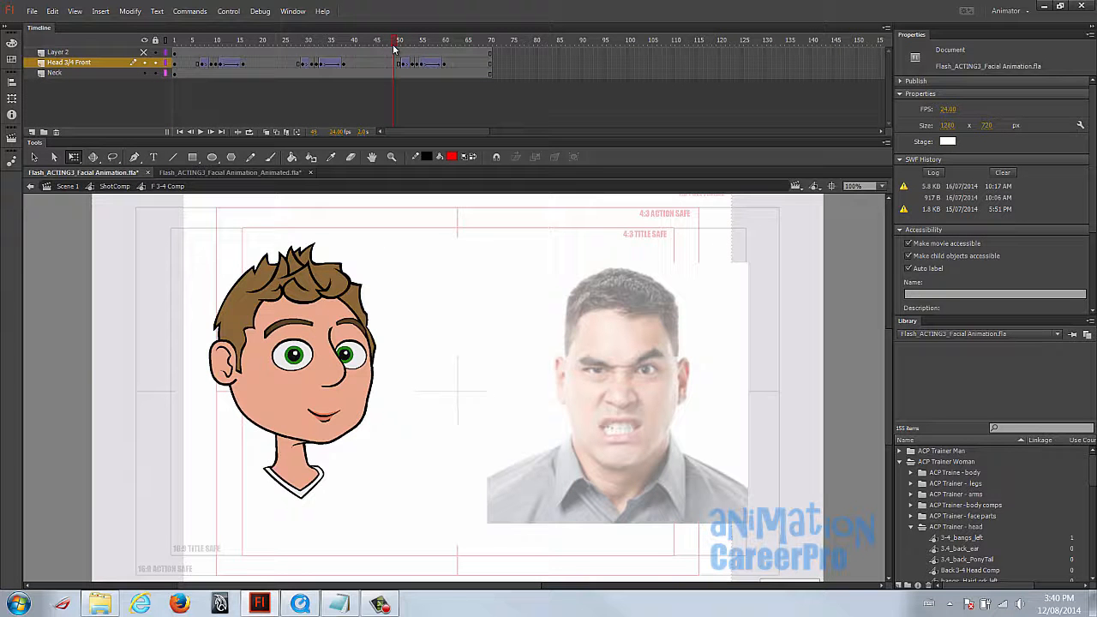
click(397, 65)
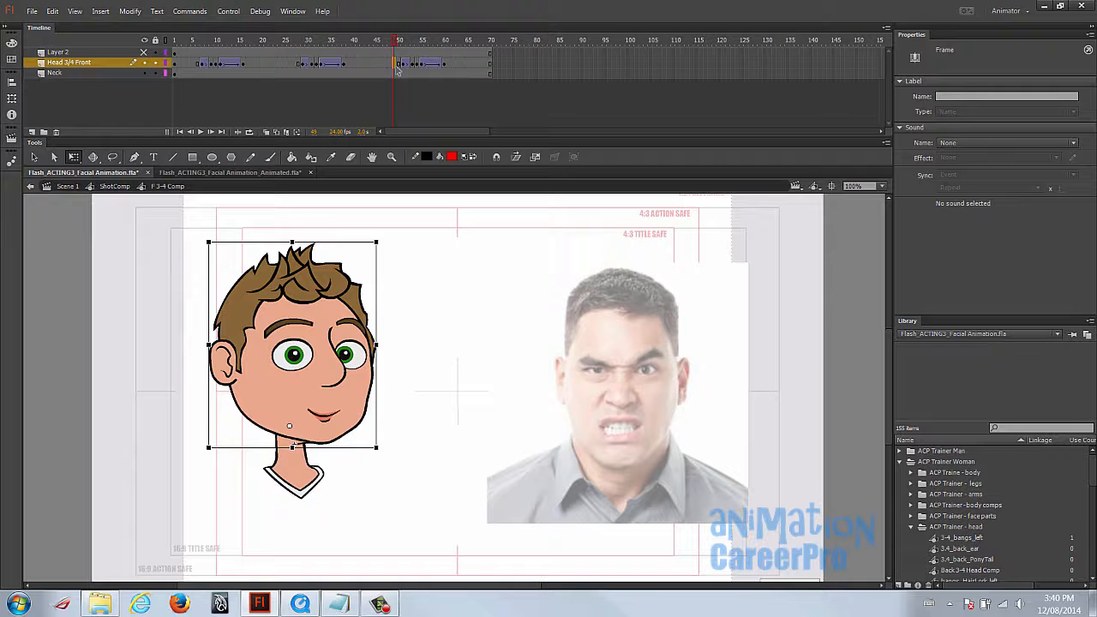
key(period)
key(period)
key(period)
key(period)
key(period)
drag(400, 63, 423, 68)
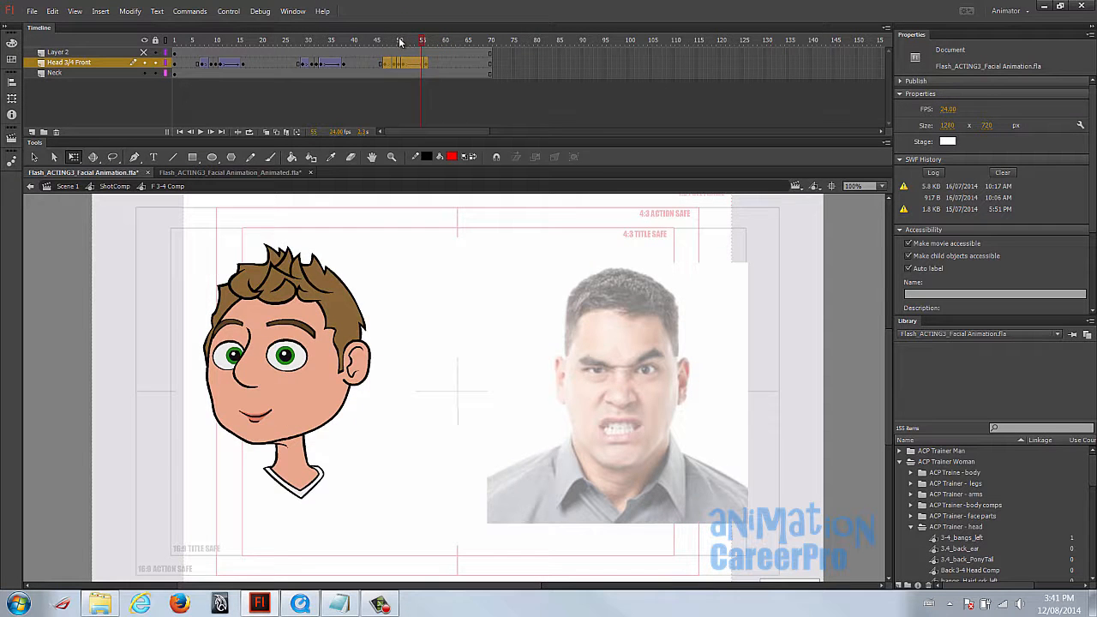
Check the third head turn at frame 50, review the whole animation in ShotComp and return to frame 1
click(400, 41)
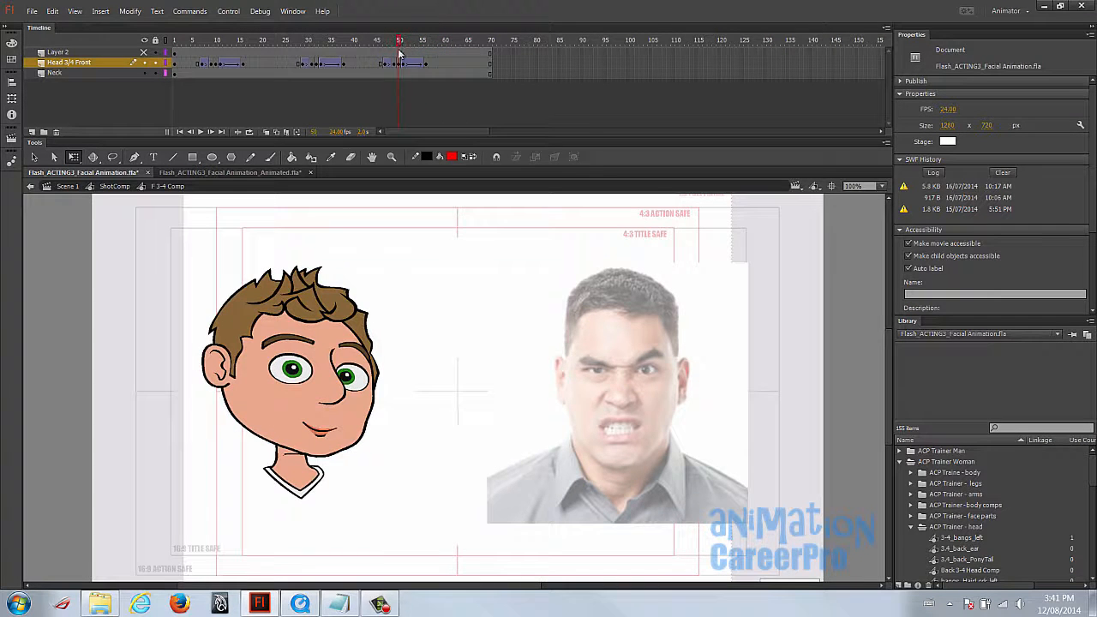
double_click(415, 261)
drag(389, 42, 251, 57)
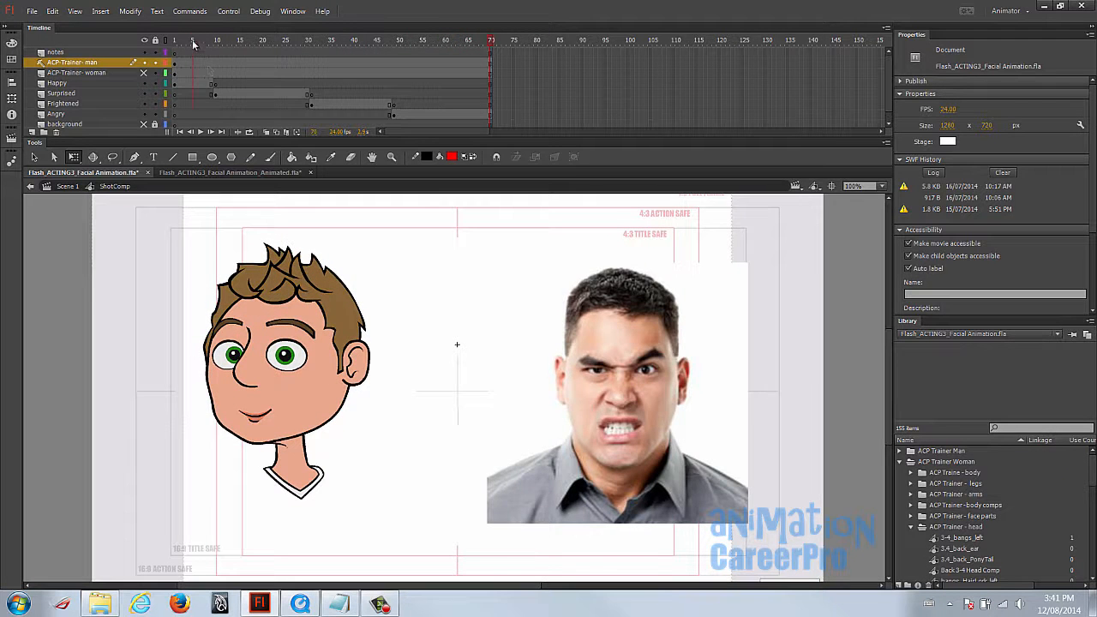
drag(194, 42, 160, 73)
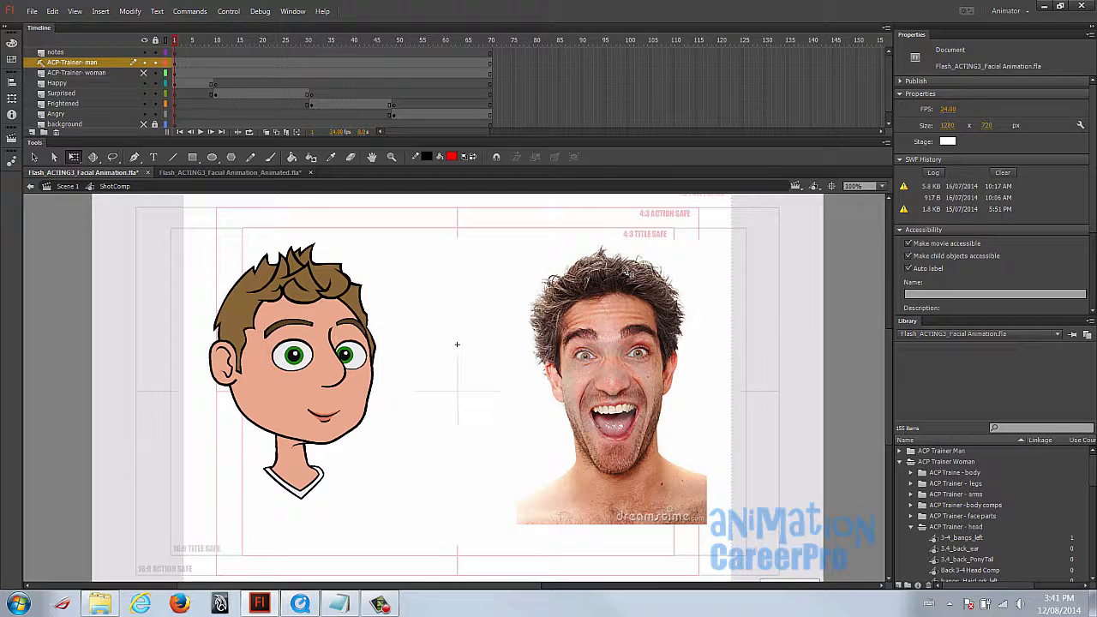
Open Front_Right_3-4 Head Comp from the lowered head pose around frame 10 and select the front eye in a 200% view
click(337, 420)
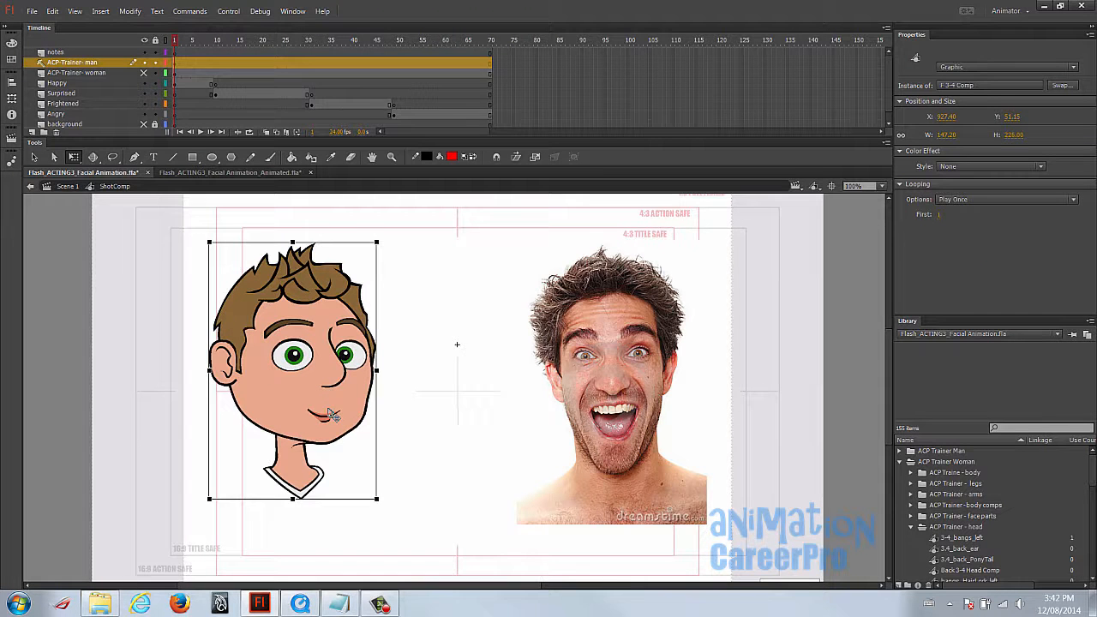
double_click(332, 415)
drag(194, 42, 221, 41)
double_click(296, 347)
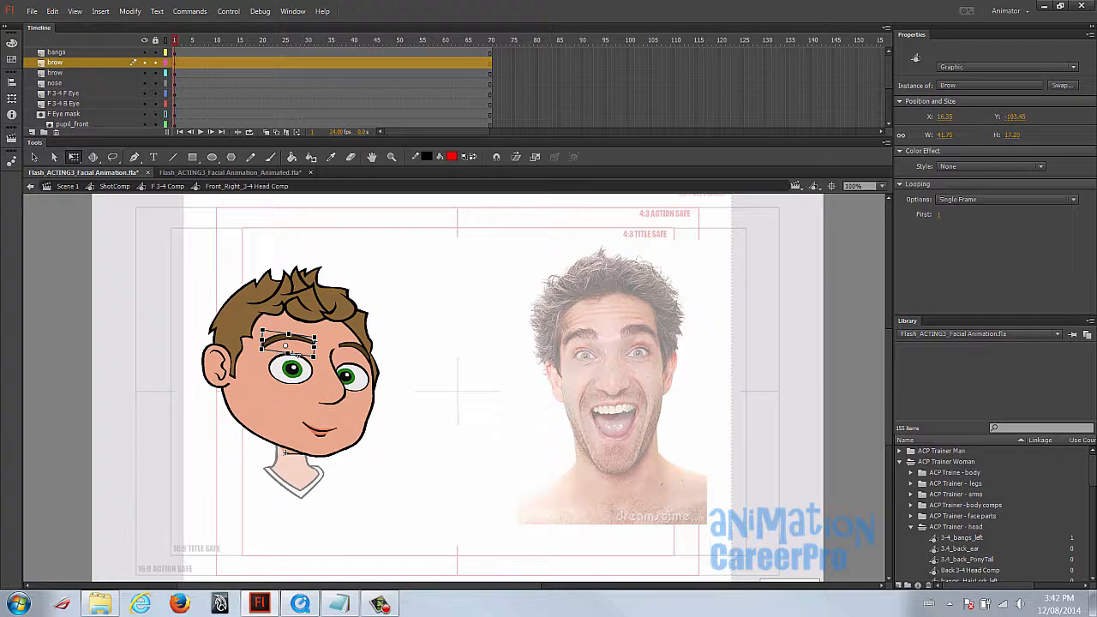
key(z)
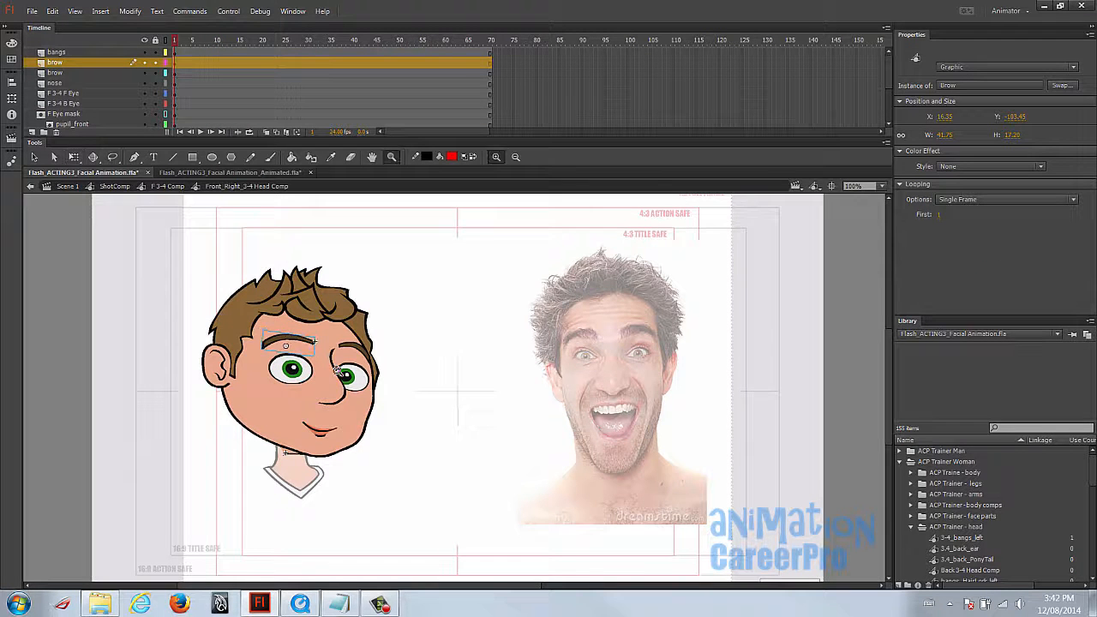
click(337, 369)
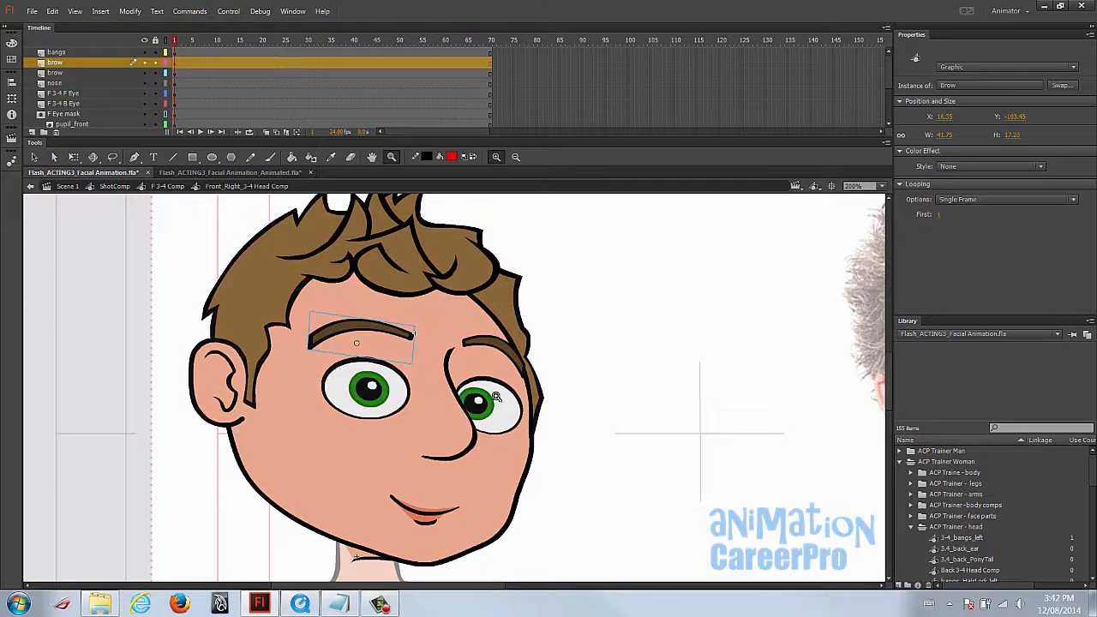
key(v)
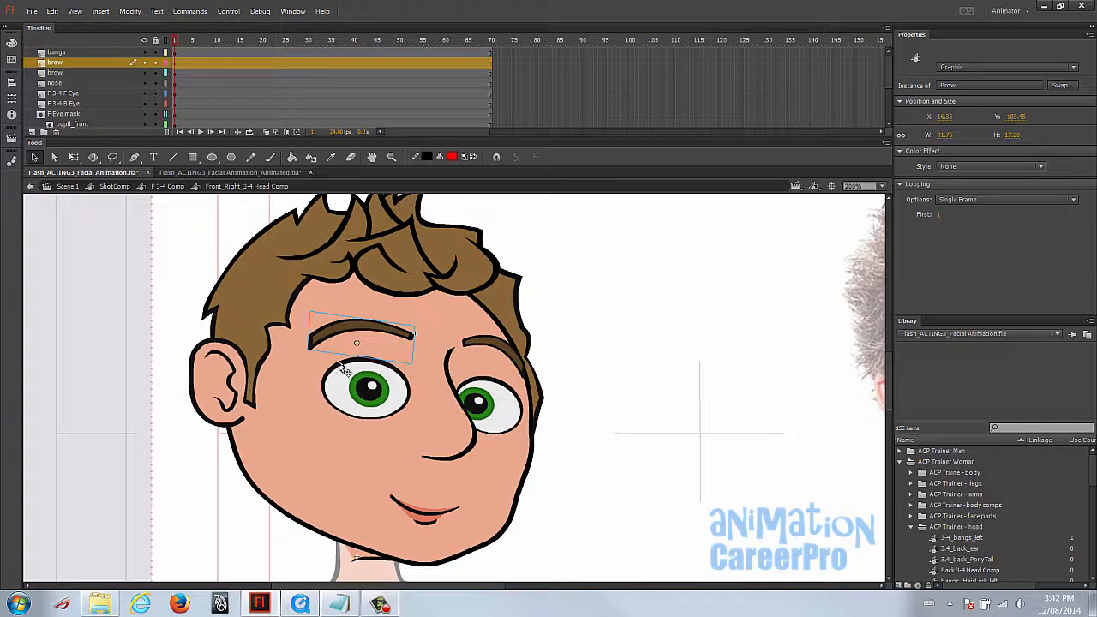
click(341, 368)
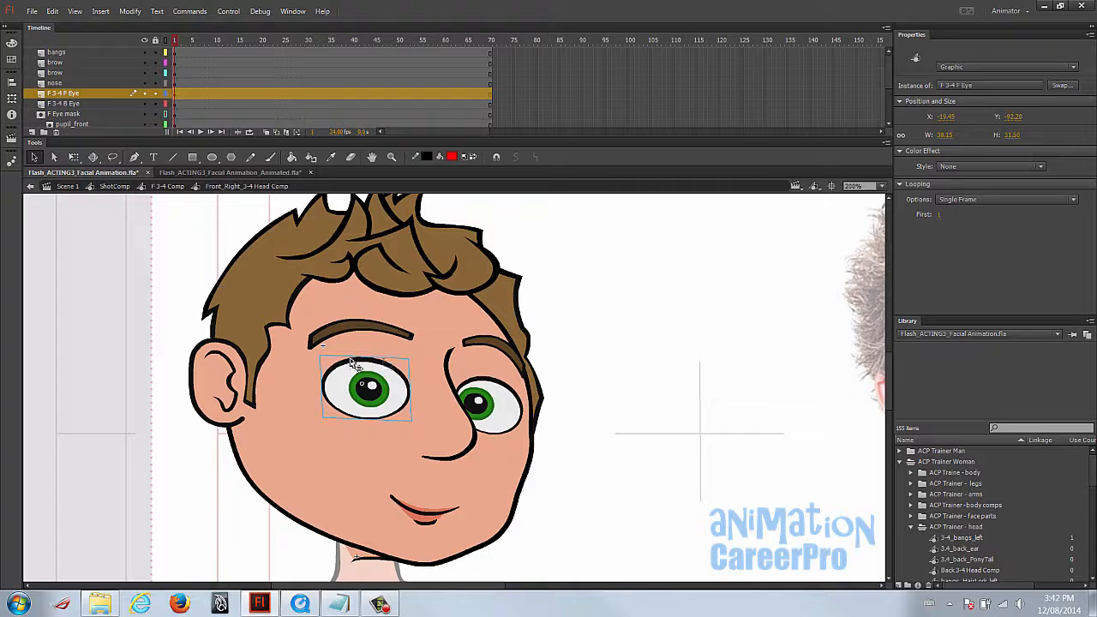
Check the head pose at frame 10 in F 3-4 Comp and insert a keyframe at frame 10 on the head's F 3-4 F Eye layer
drag(177, 40, 216, 43)
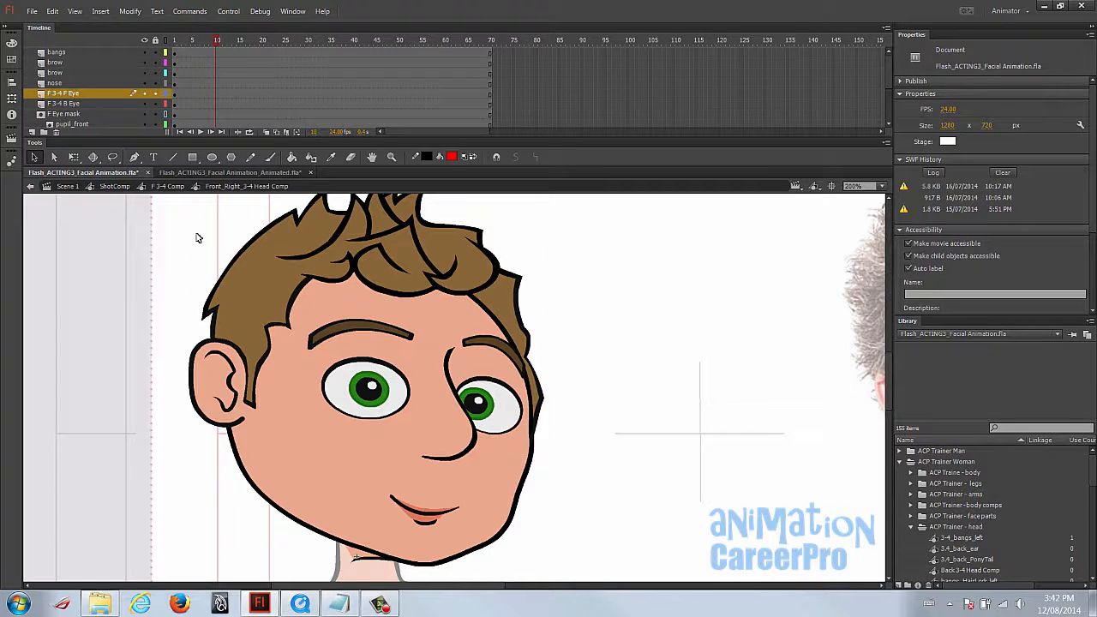
double_click(196, 238)
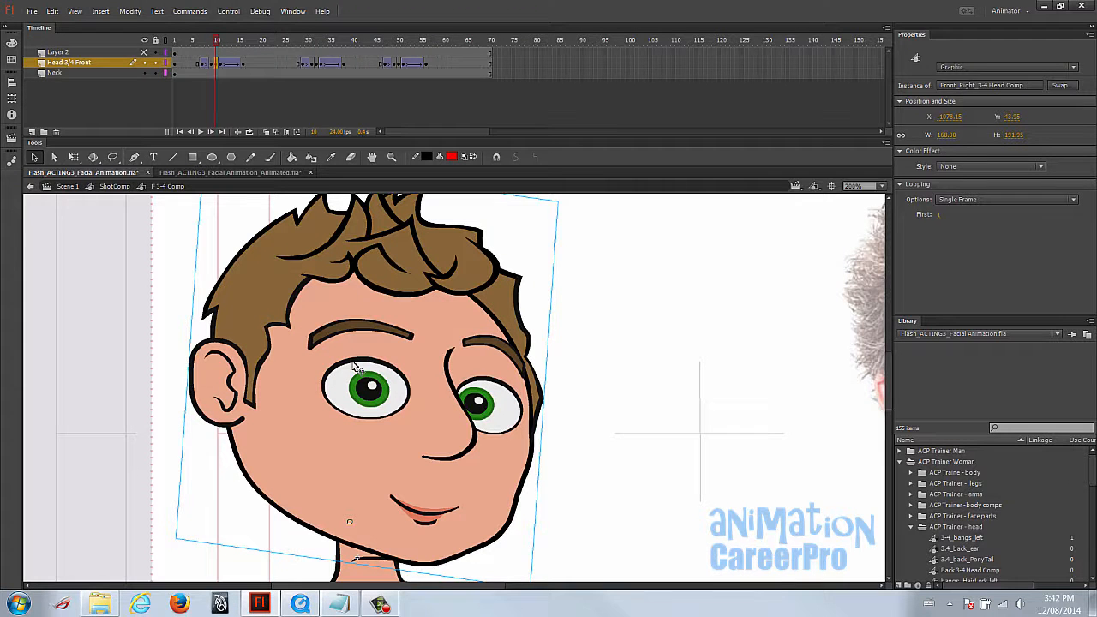
double_click(359, 366)
click(360, 367)
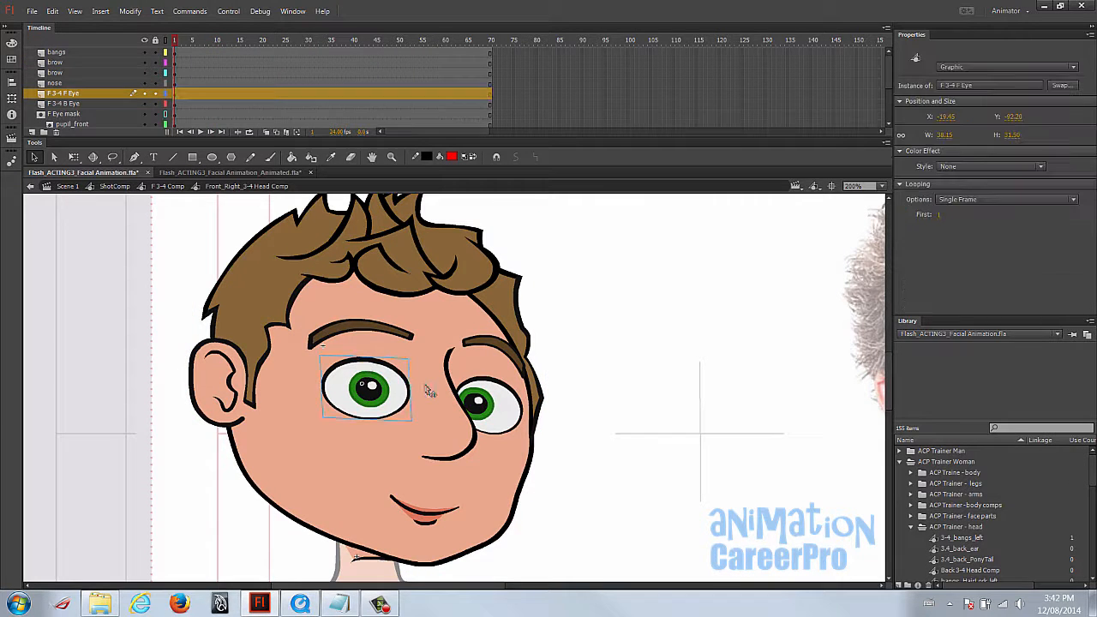
click(217, 94)
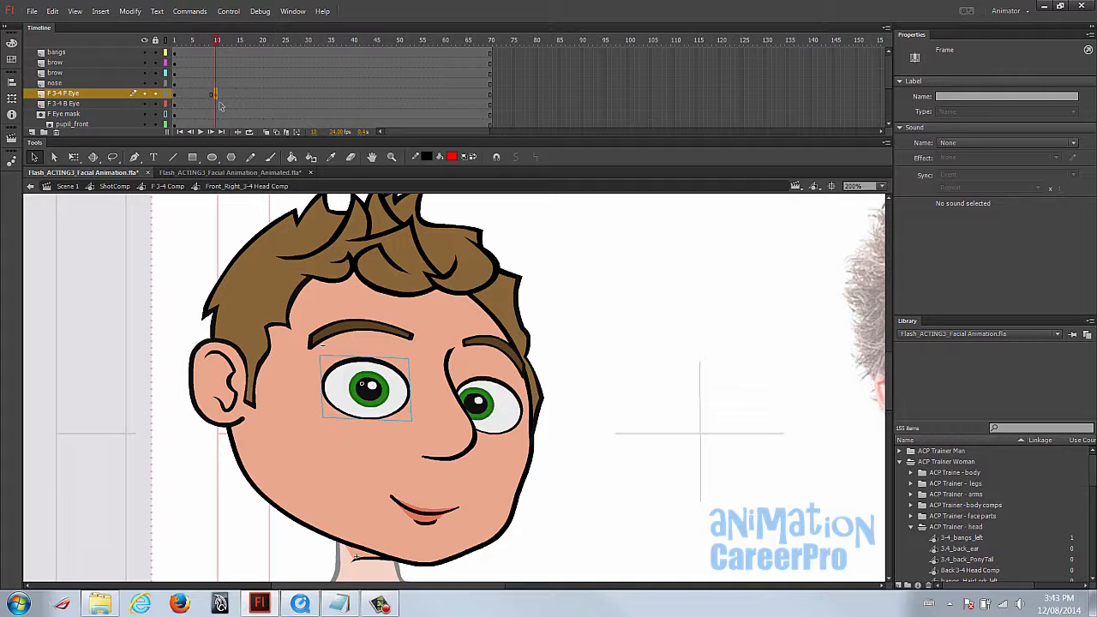
Try first-frame values 2 and 3 for the front eye at frame 10, and set it to 4 for a closed eye
click(351, 368)
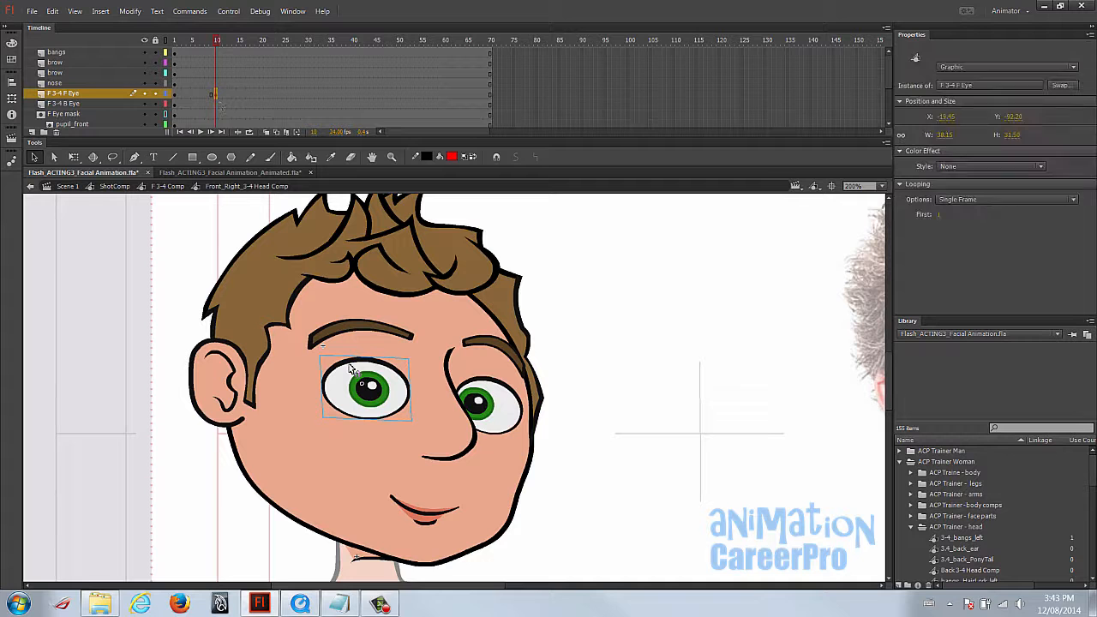
click(939, 216)
text(2)
key(Return)
text(3)
key(Return)
text(4)
key(Return)
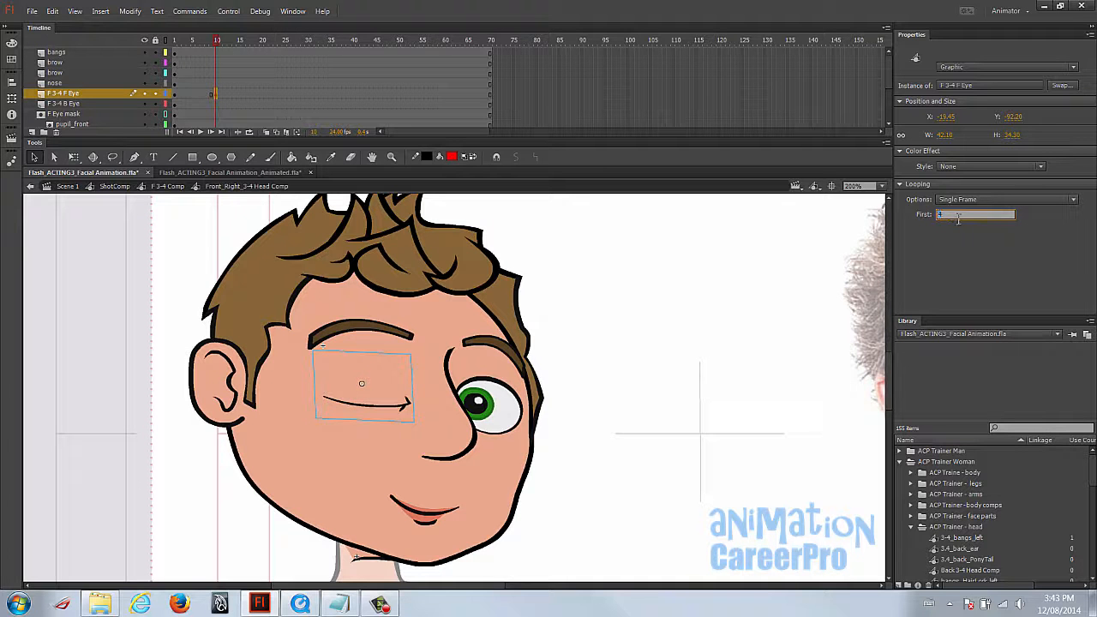
click(397, 407)
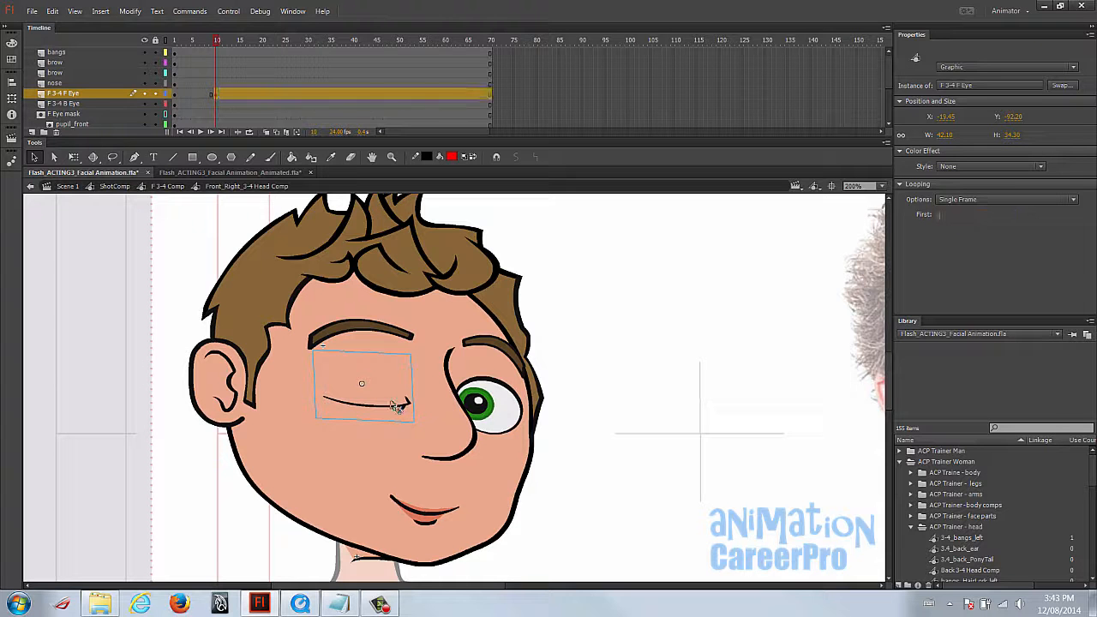
Open the front eye symbol, scrub through its frames to examine the eyelid poses and return to the head comp
double_click(396, 408)
mouse_move(190, 41)
mouse_down()
mouse_move(176, 43)
mouse_move(215, 51)
mouse_move(200, 50)
mouse_up()
double_click(614, 331)
Insert a keyframe at frame 12 on the F 3-4 F Eye layer
click(216, 93)
mouse_move(220, 41)
mouse_down()
mouse_move(193, 44)
mouse_move(225, 50)
mouse_move(202, 51)
mouse_move(218, 62)
mouse_move(223, 48)
mouse_move(209, 48)
mouse_move(224, 51)
mouse_up()
click(224, 94)
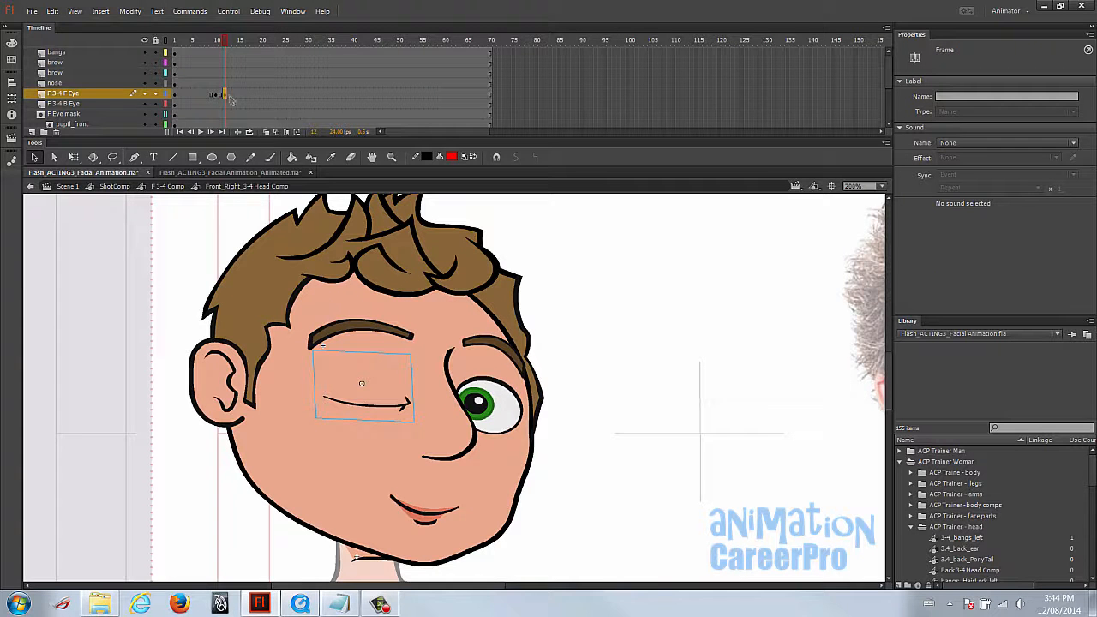
Try first-frame values 5 and 6 for the front eye at frame 12, and set it to 2 for a half-open eye
click(386, 400)
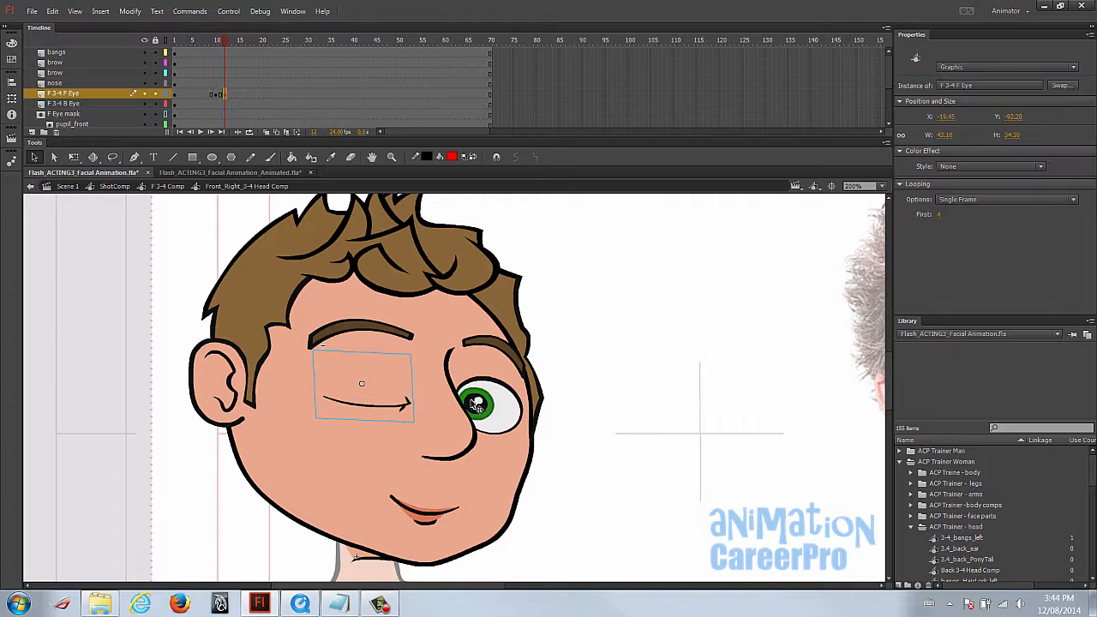
click(942, 215)
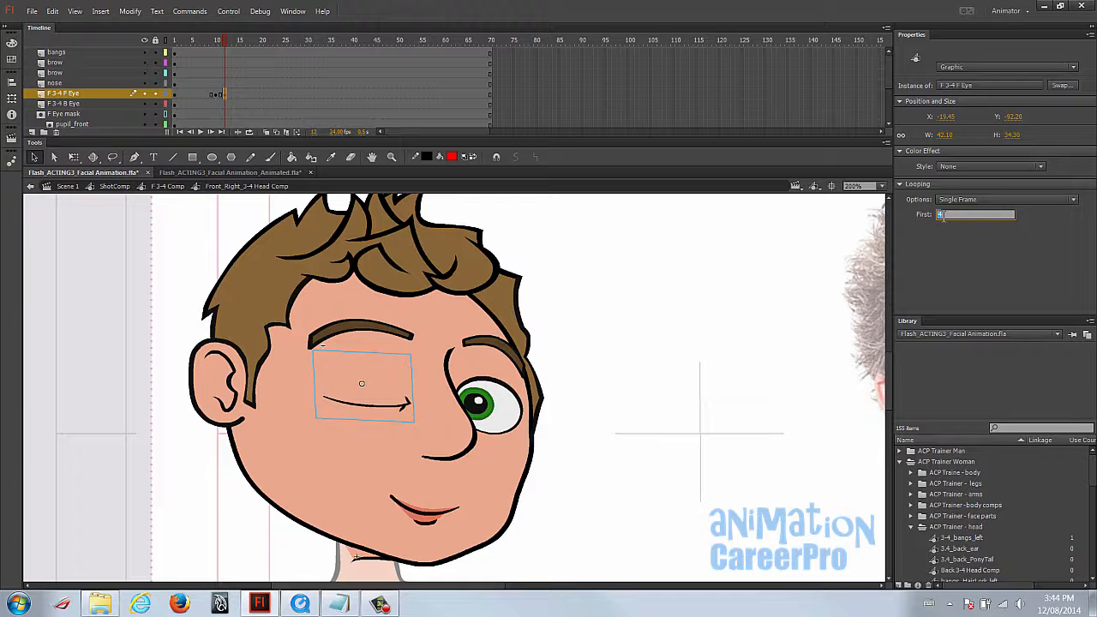
text(5)
key(Return)
text(6)
key(Return)
text(2)
key(Return)
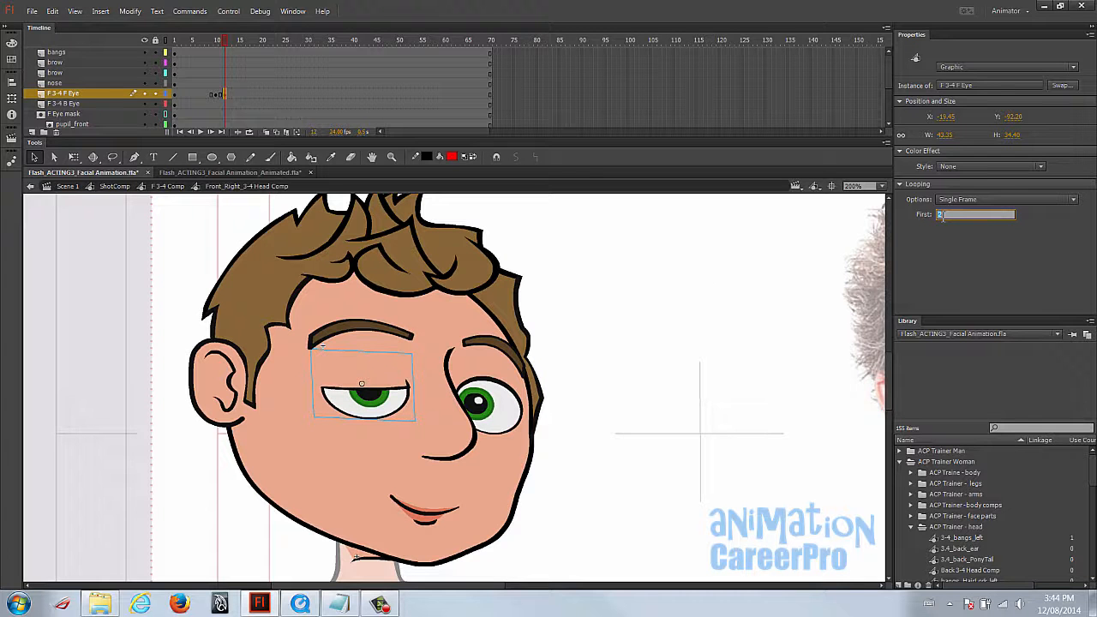
Try first-frame values 1 and 2 for the front eye at frame 12, and set it to 3 for a half-closed eye
text(3)
key(Return)
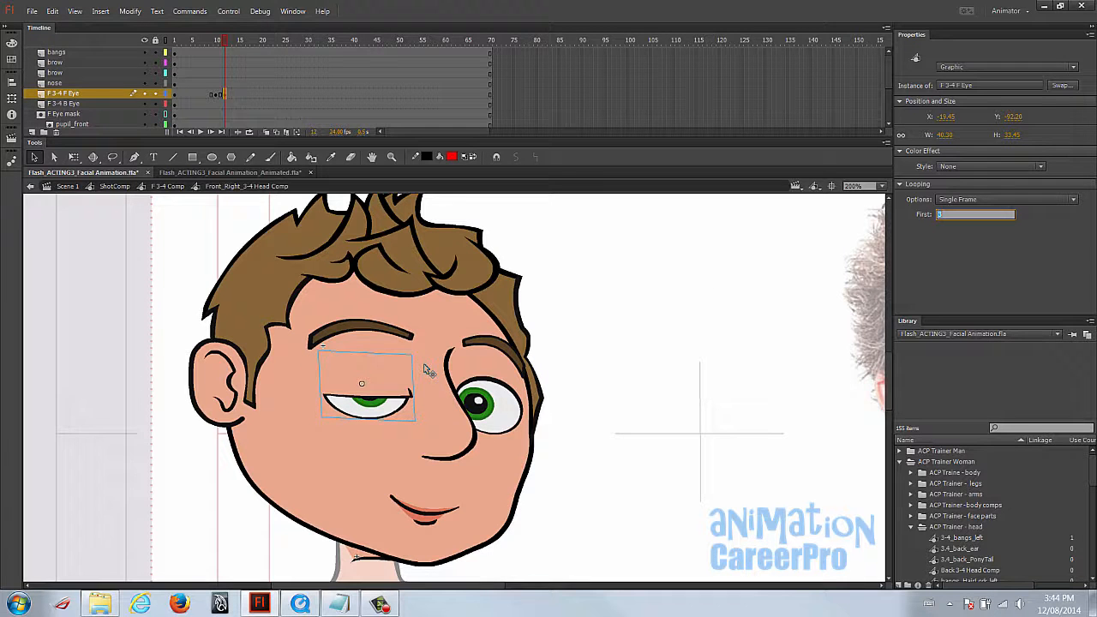
text(2)
key(Return)
text(1)
key(Return)
text(2)
key(Return)
text(3)
key(Return)
Insert a keyframe at frame 13 on the F 3-4 F Eye layer, set the eye's first frame to 1 and preview the blink
click(228, 41)
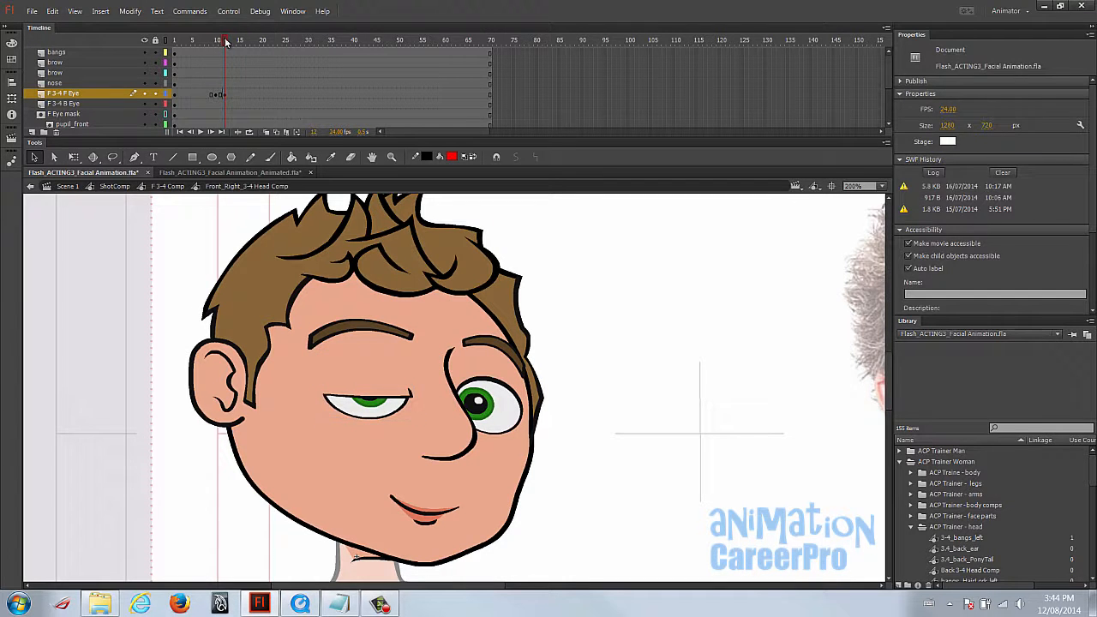
click(228, 95)
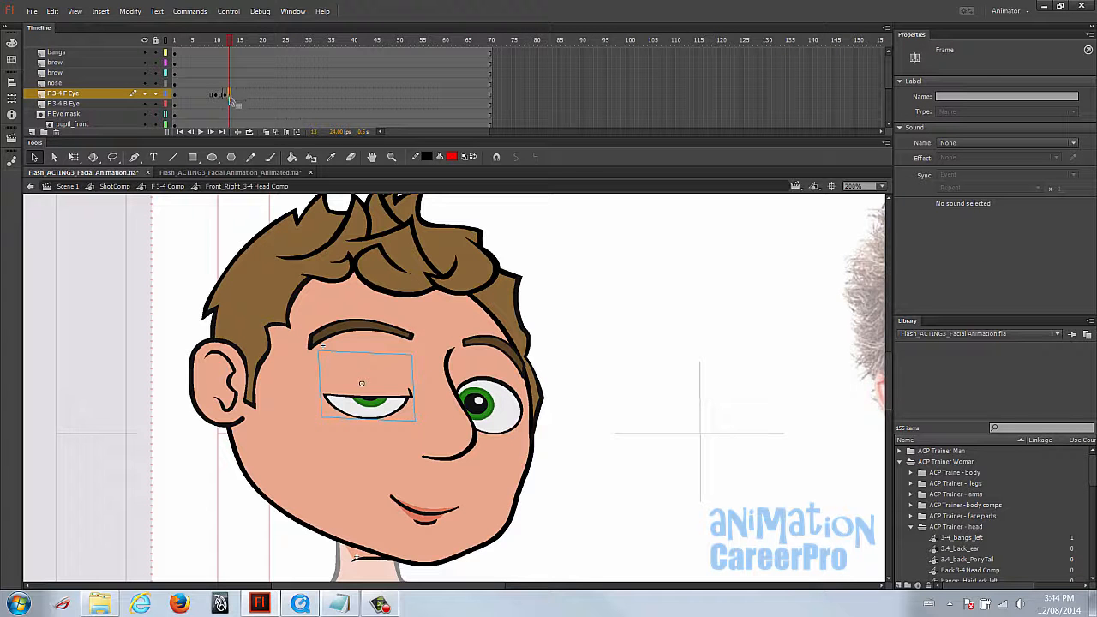
click(397, 386)
click(938, 216)
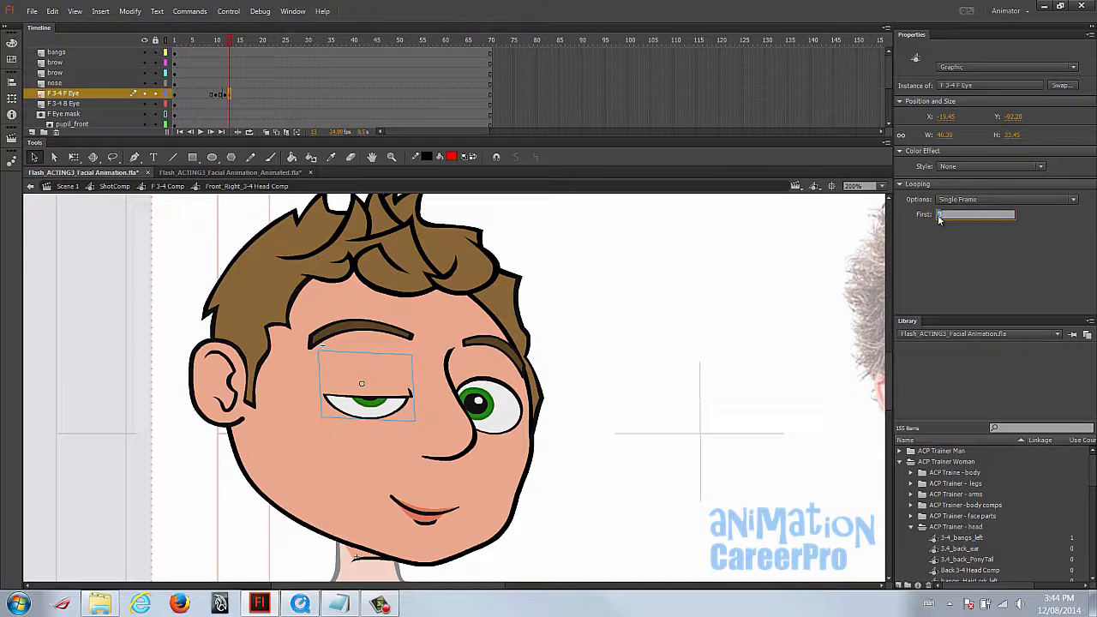
text(1)
key(Return)
mouse_move(204, 46)
mouse_down()
mouse_move(239, 46)
mouse_move(204, 52)
mouse_up()
key(Return)
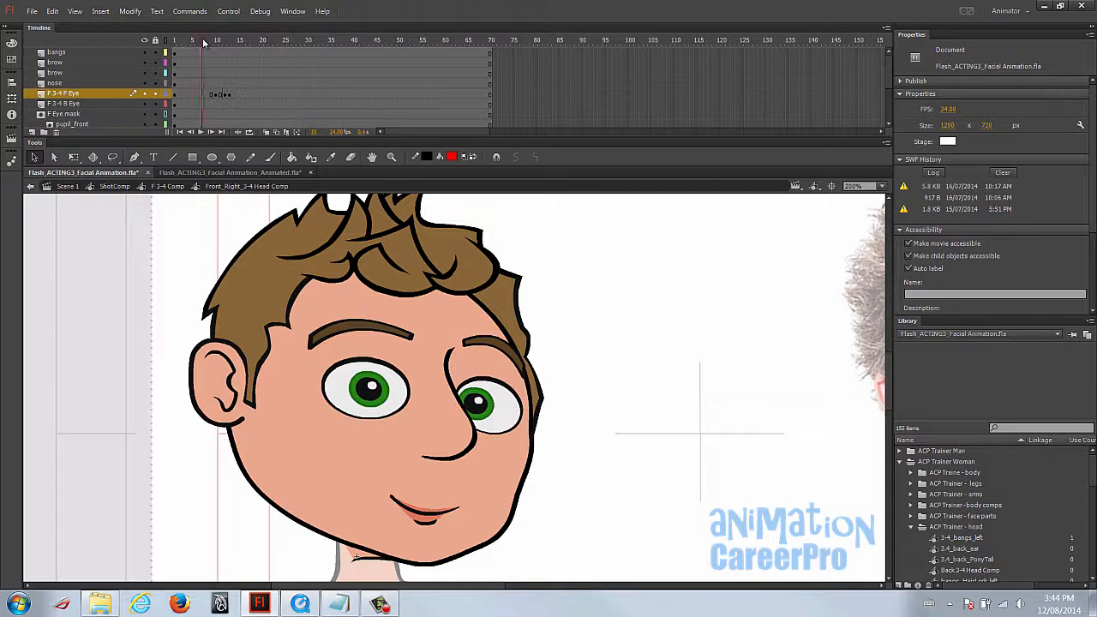
Key the back eye closed at frame 10, and insert a keyframe at frame 12 with its first frame set to 5
click(216, 104)
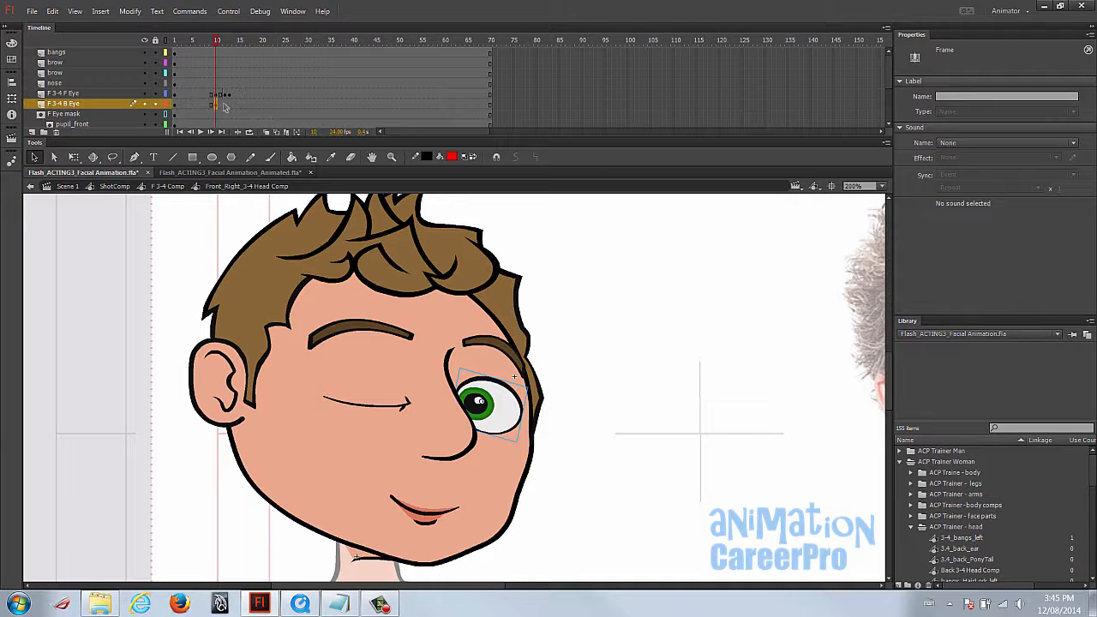
click(225, 104)
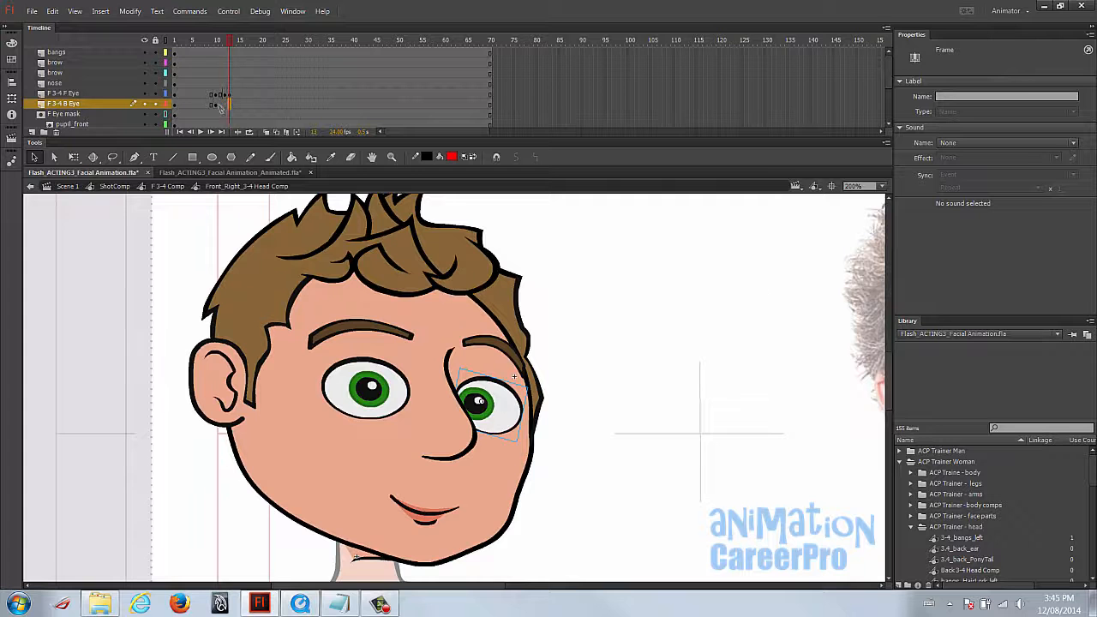
click(225, 104)
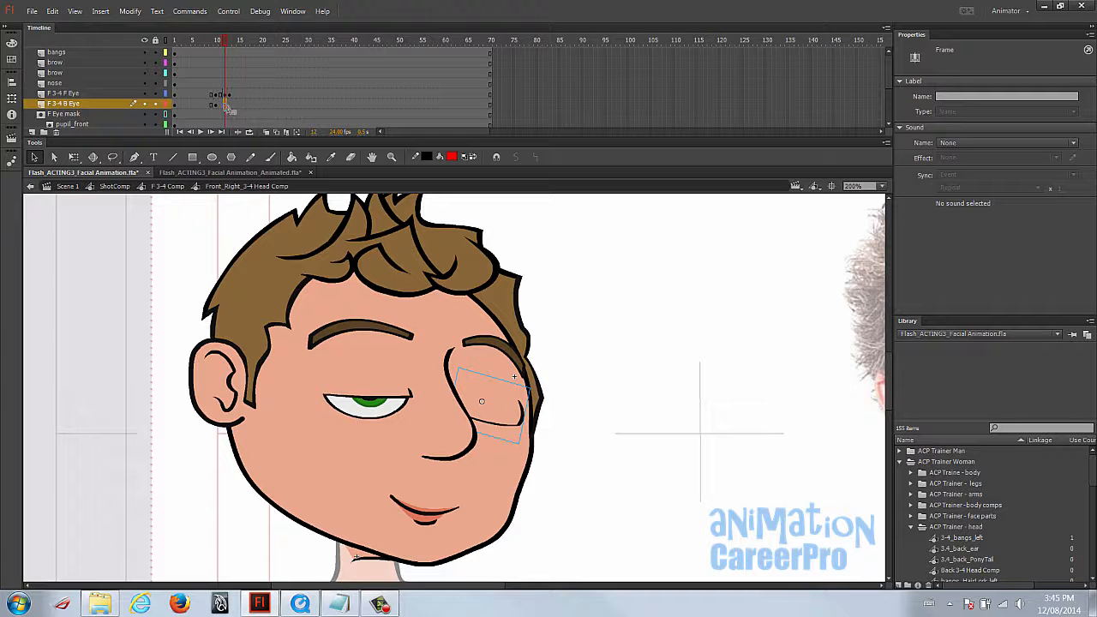
key(F6)
click(510, 413)
drag(944, 217, 937, 220)
text(5)
key(Return)
Insert a keyframe at frame 13 on the F 3-4 B Eye layer and set the back eye's first frame to 1
click(230, 105)
key(F6)
click(503, 406)
click(939, 216)
text(1)
key(Return)
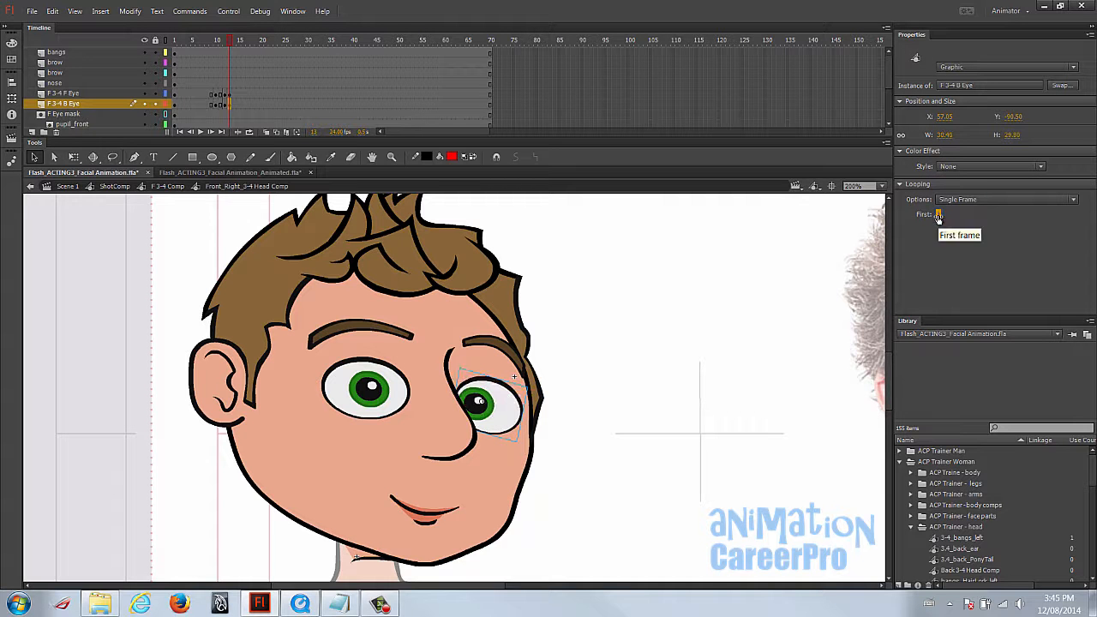
mouse_move(217, 41)
mouse_down()
mouse_move(233, 48)
mouse_move(193, 39)
mouse_move(214, 43)
mouse_move(202, 45)
mouse_up()
Return to the F 3-4 Comp and set the head's looping at frame 1 to Play Once
double_click(555, 271)
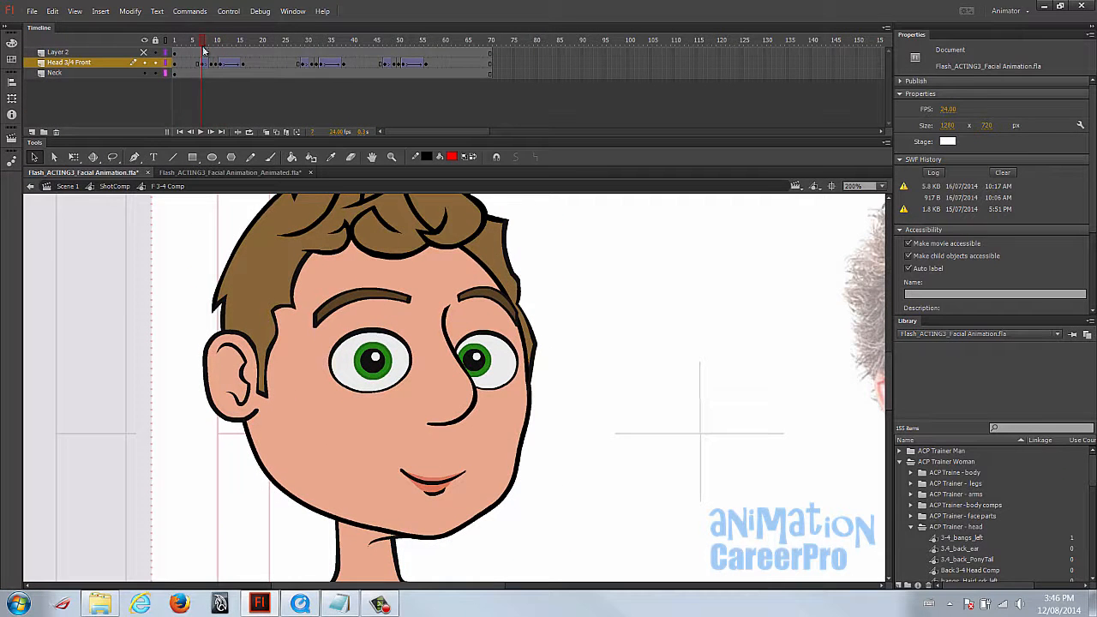
click(377, 309)
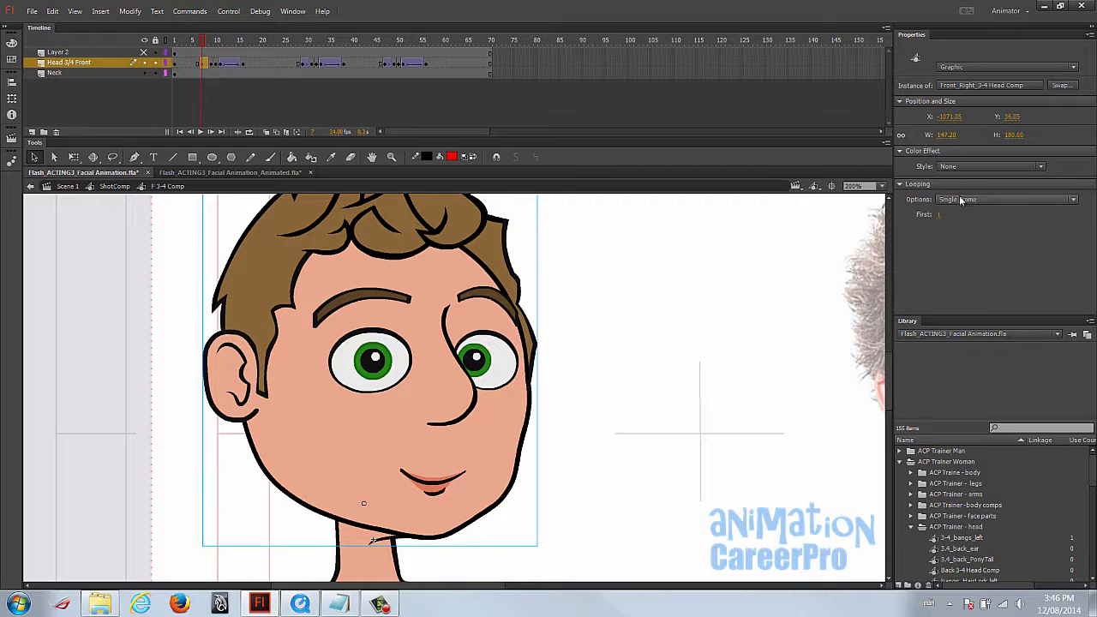
key(z)
alt+click(438, 341)
key(v)
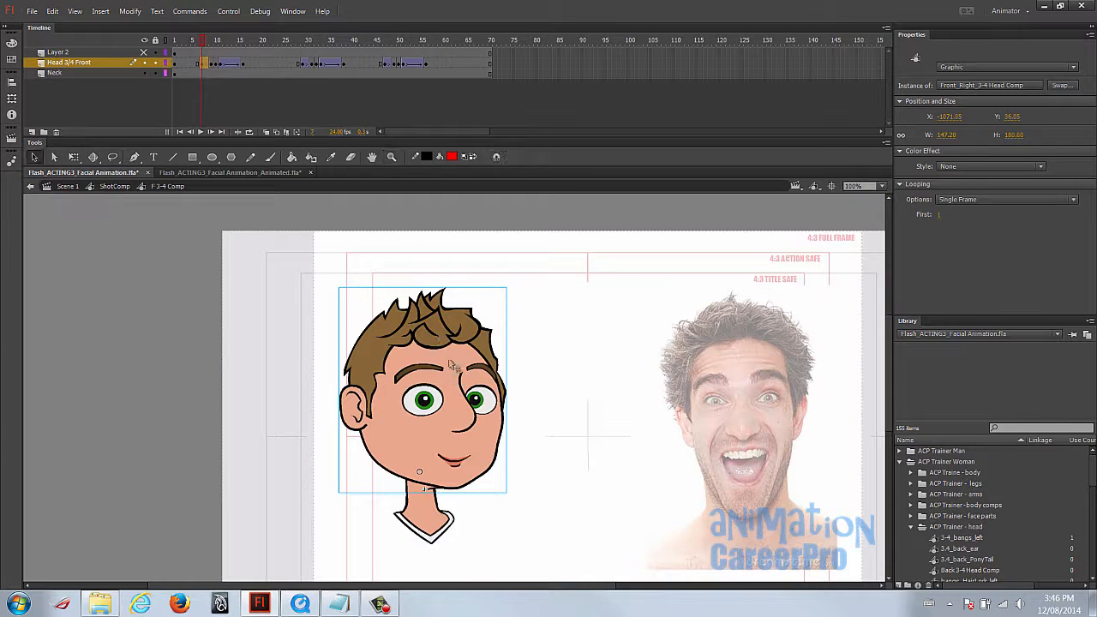
click(174, 40)
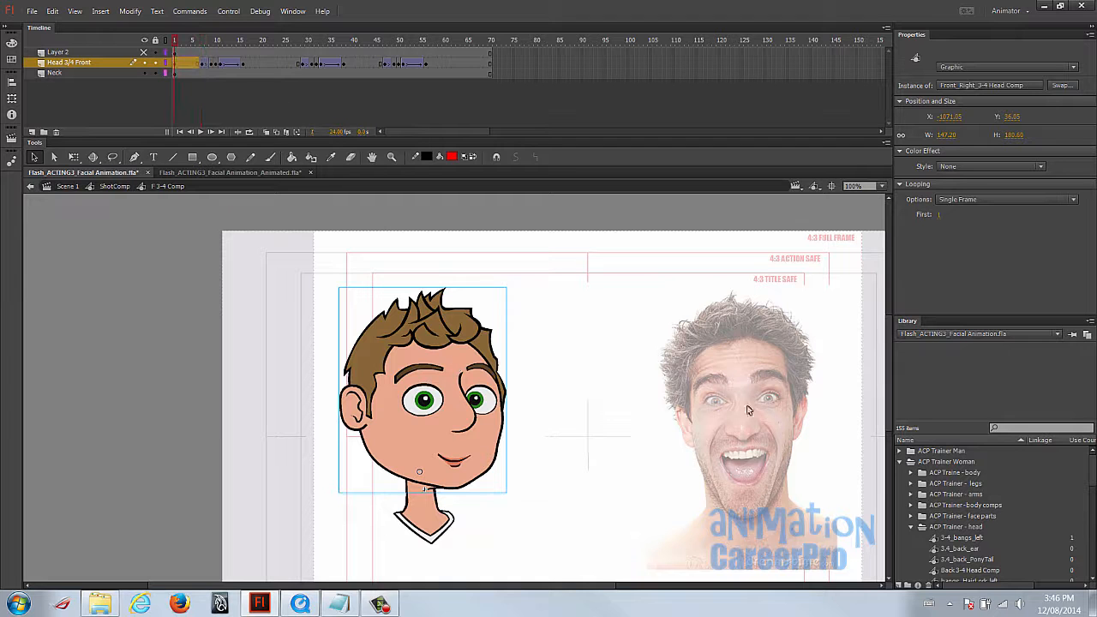
click(964, 199)
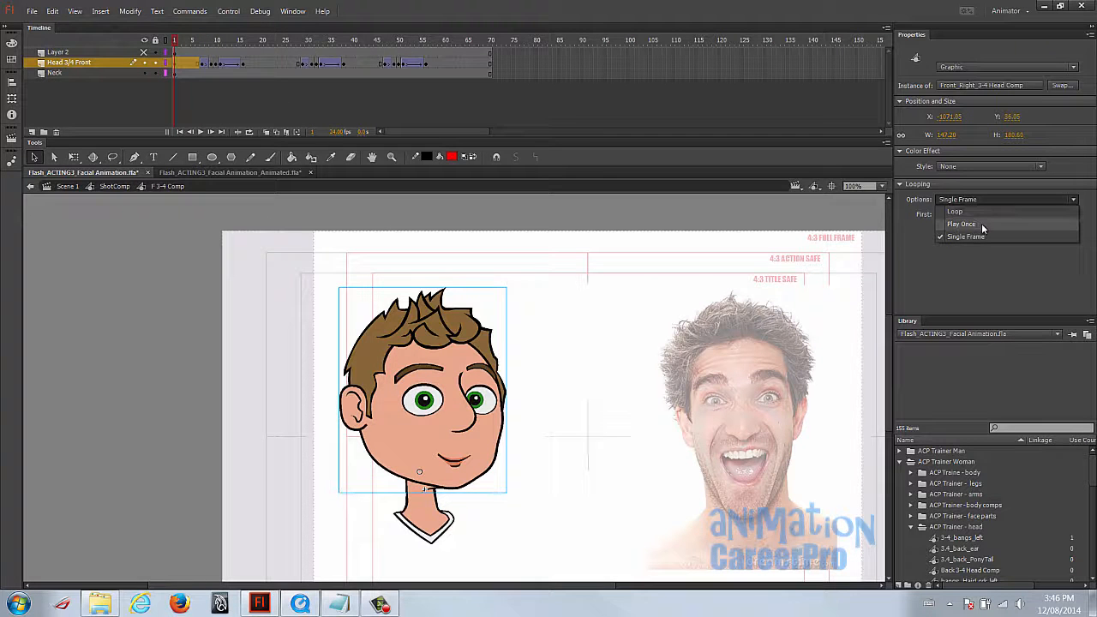
click(984, 226)
click(175, 62)
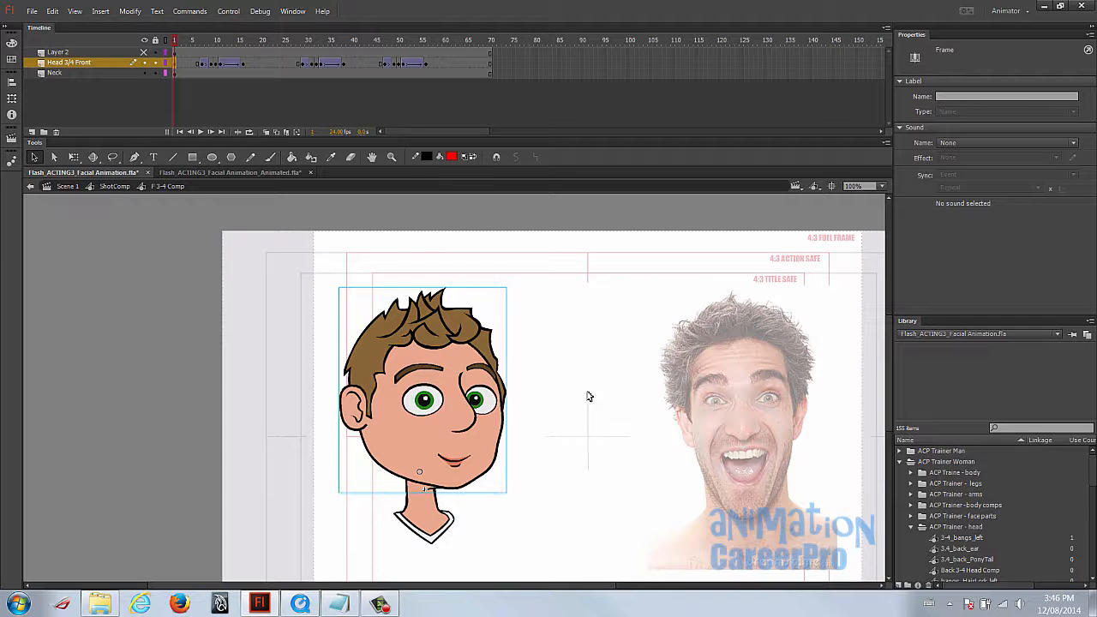
click(428, 339)
click(977, 197)
click(983, 222)
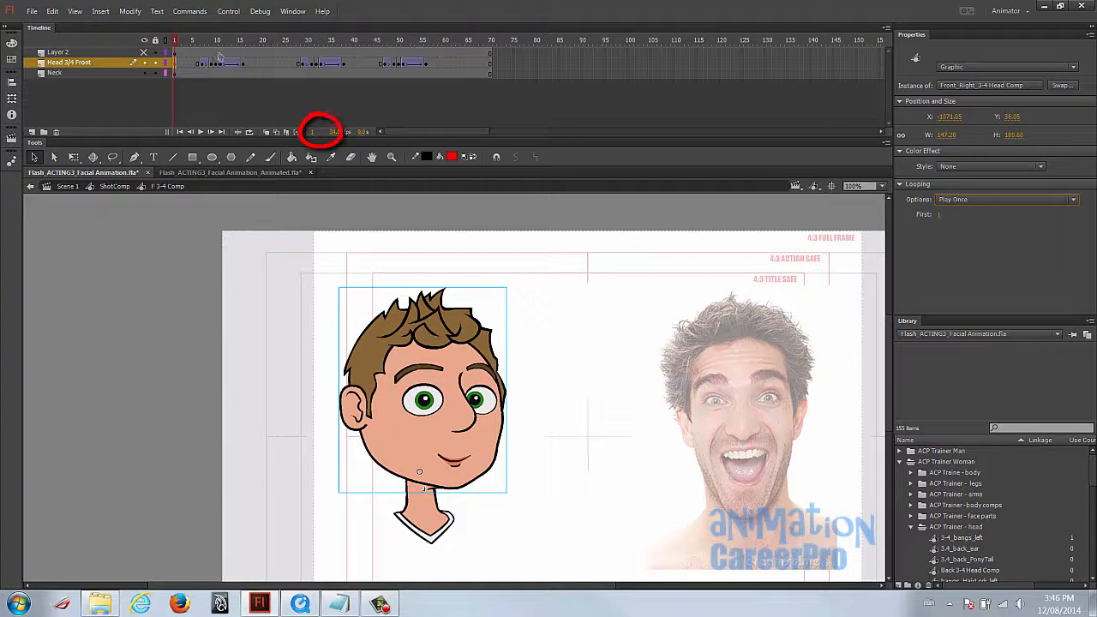
Set the head's looping to Play Once at the frame 7 and frame 9 keyframes
mouse_move(193, 40)
mouse_down()
mouse_move(222, 40)
mouse_move(202, 39)
mouse_up()
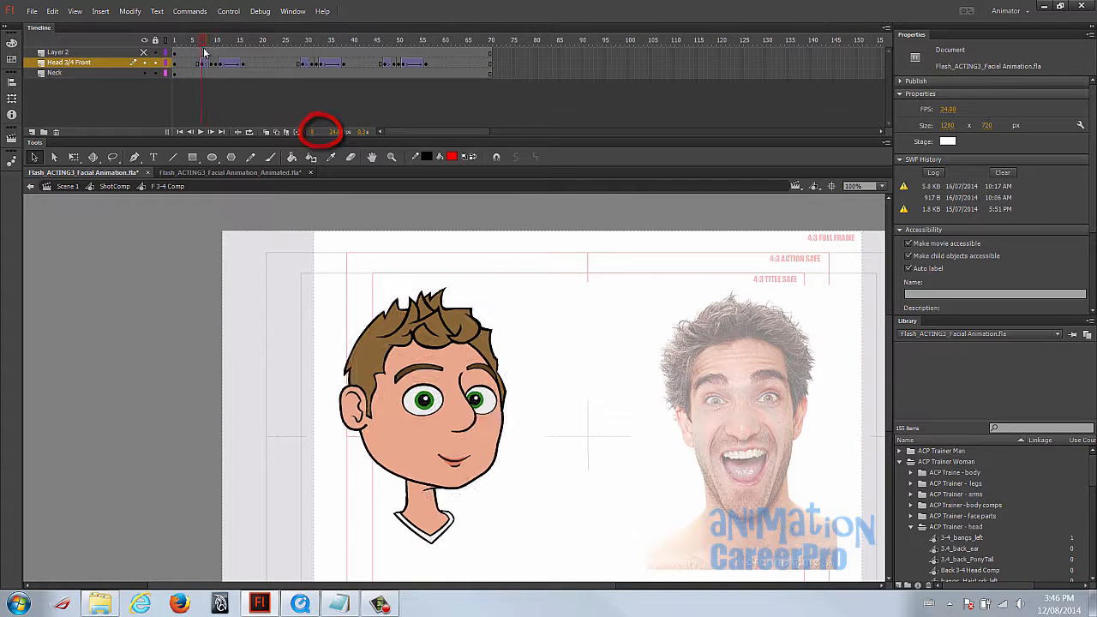
click(386, 334)
click(964, 200)
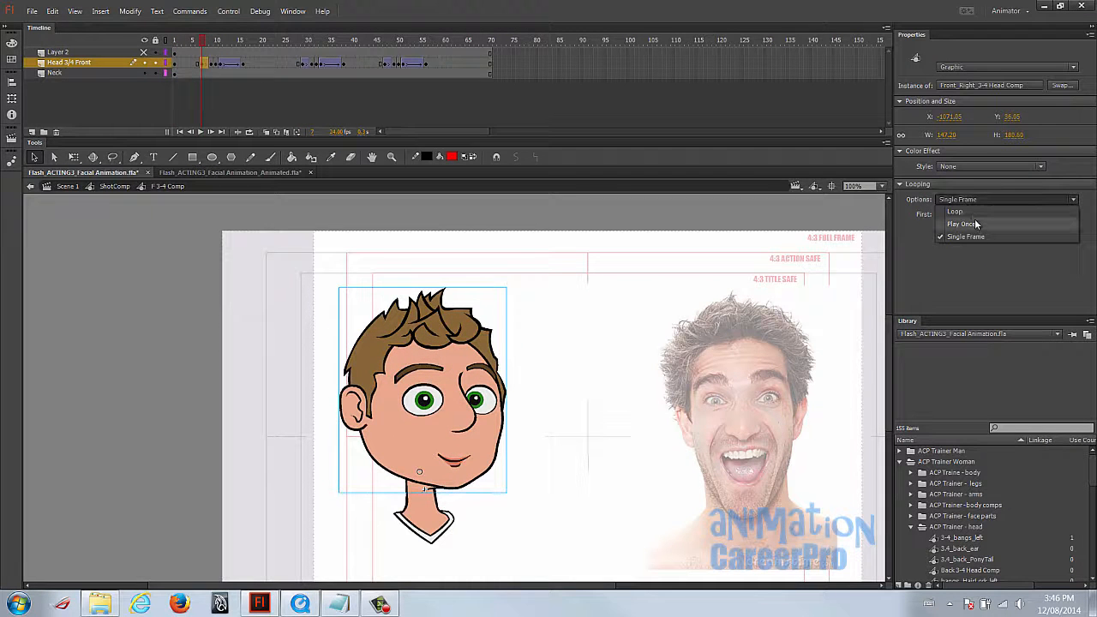
click(969, 224)
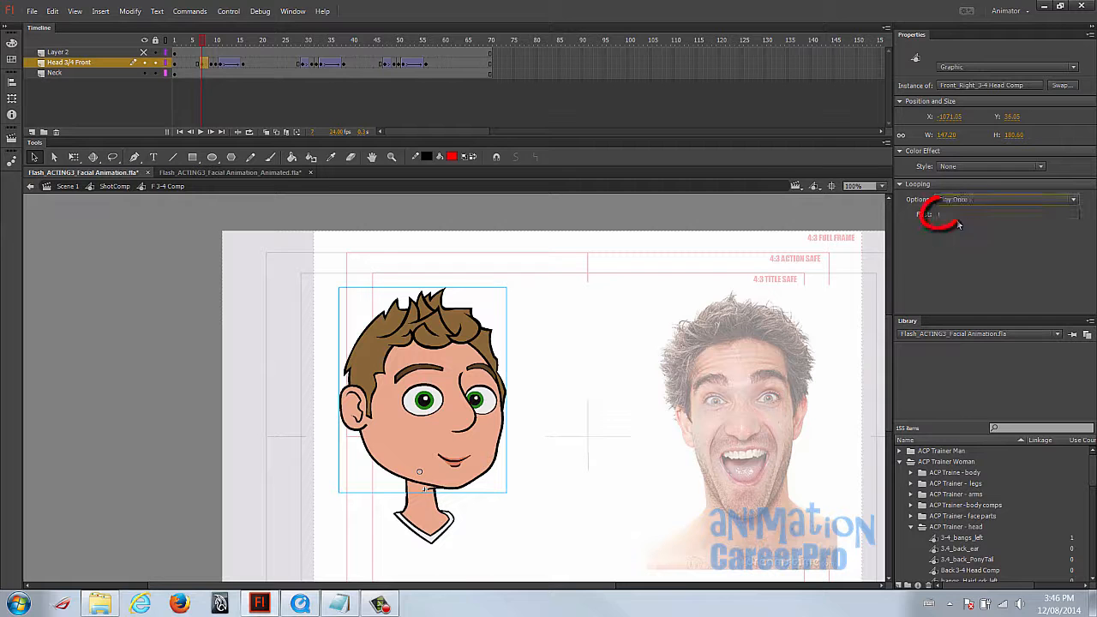
click(216, 69)
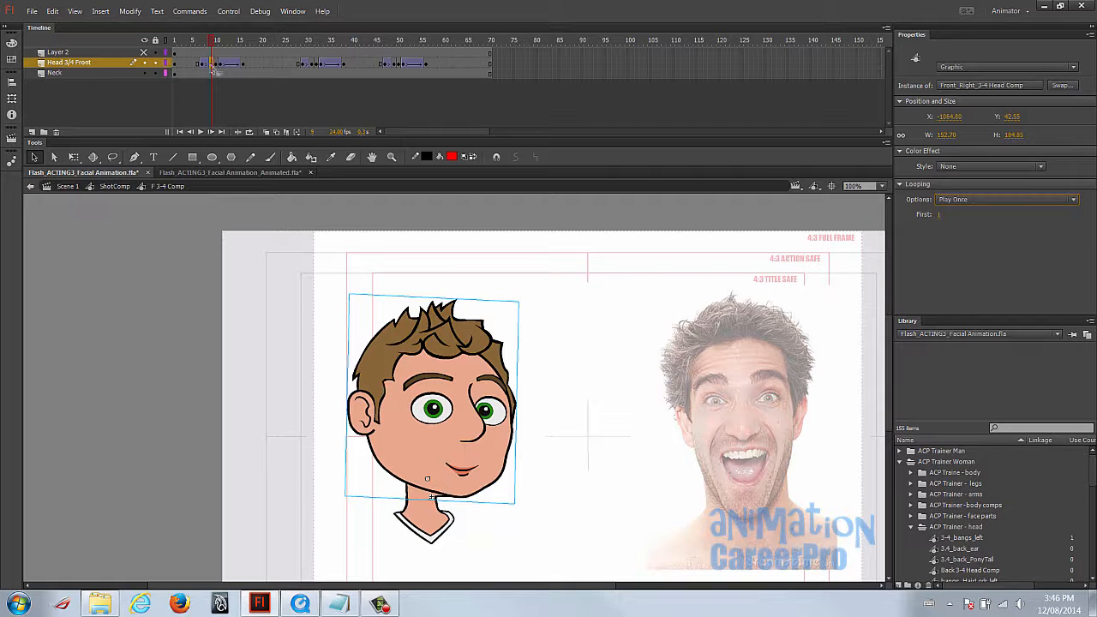
Try moving the head at frame 7 and undo the move
click(202, 66)
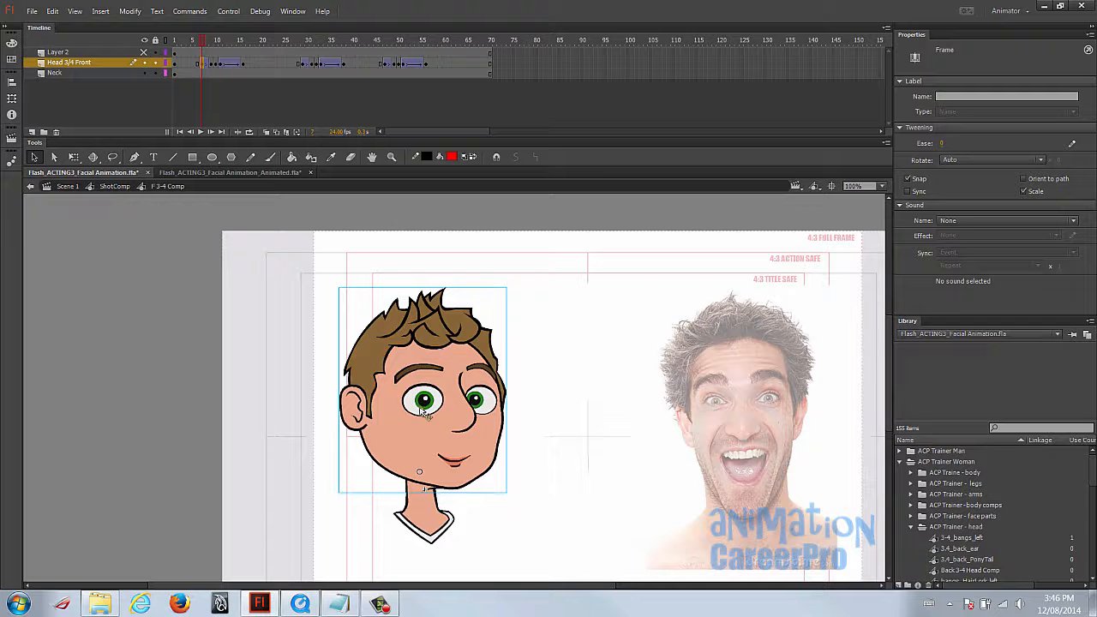
drag(432, 373, 461, 324)
key(ctrl+z)
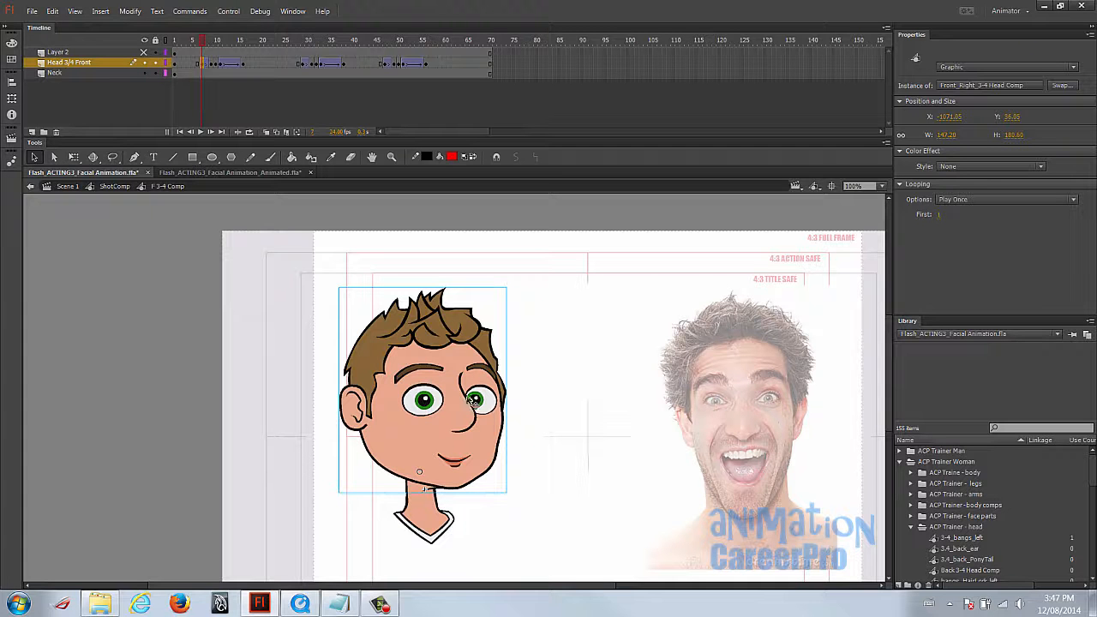
Open the head comp, examine the closed eyes, mouth and brow around frame 10, and return to the F 3-4 Comp
double_click(460, 382)
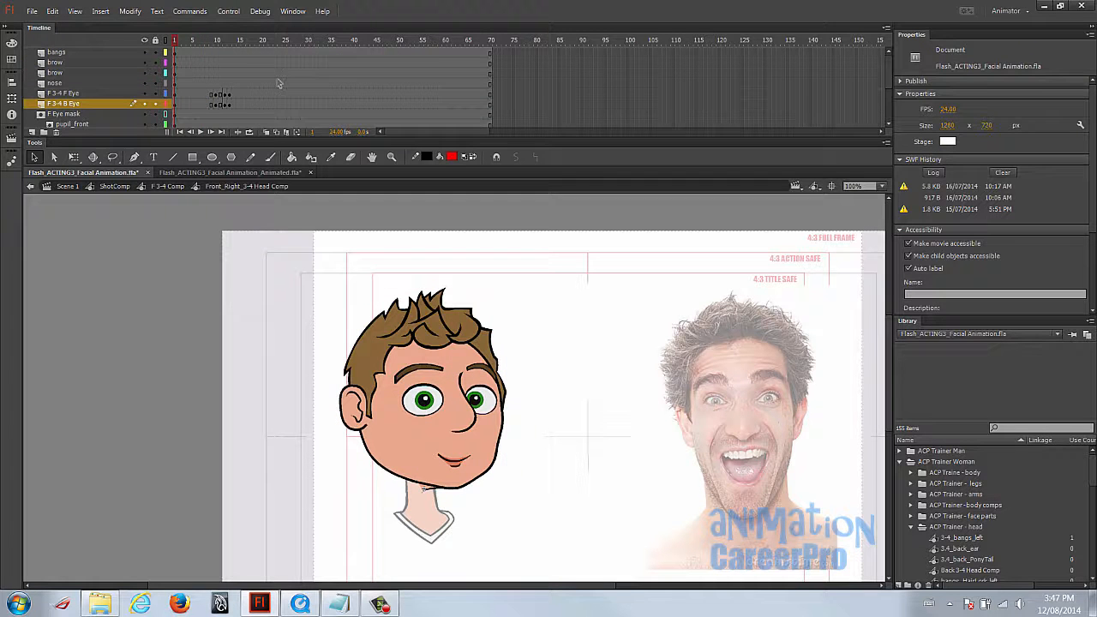
drag(186, 44, 216, 47)
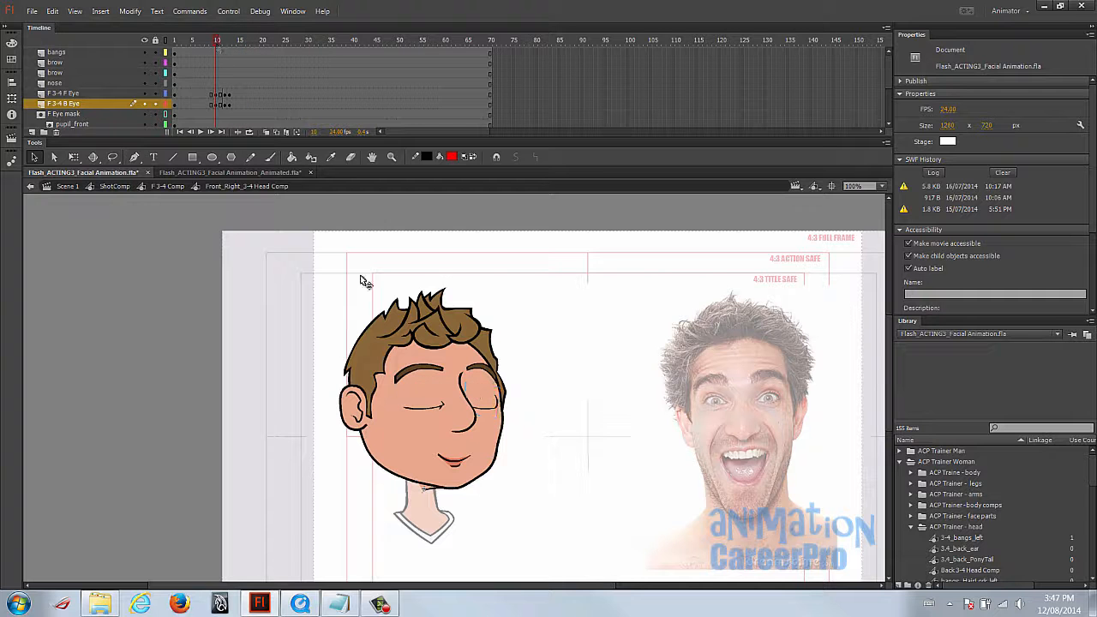
click(459, 463)
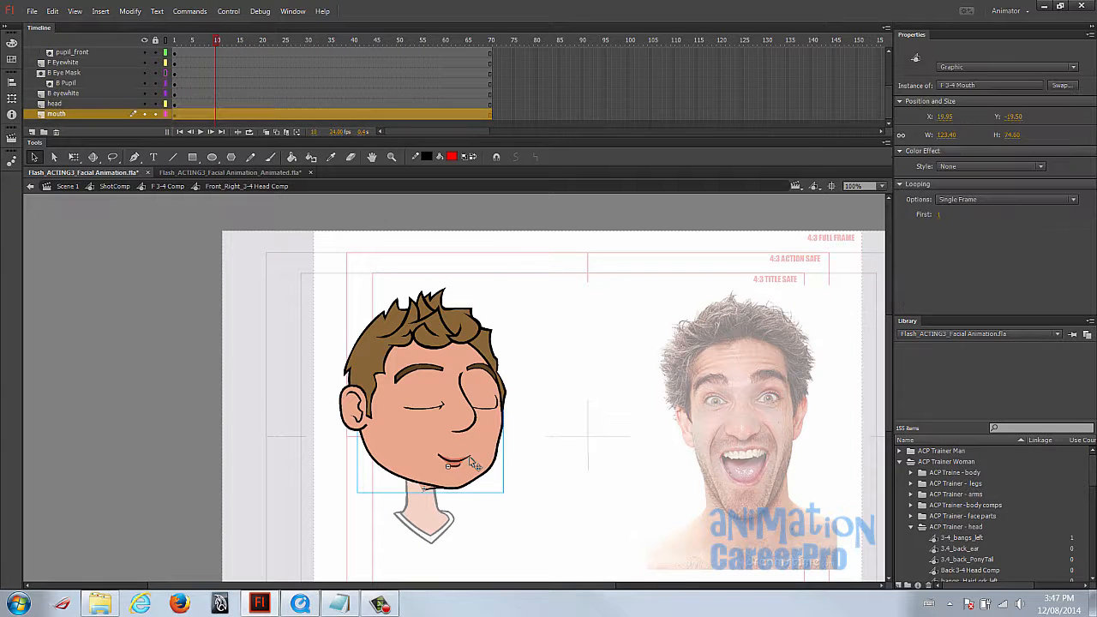
click(435, 374)
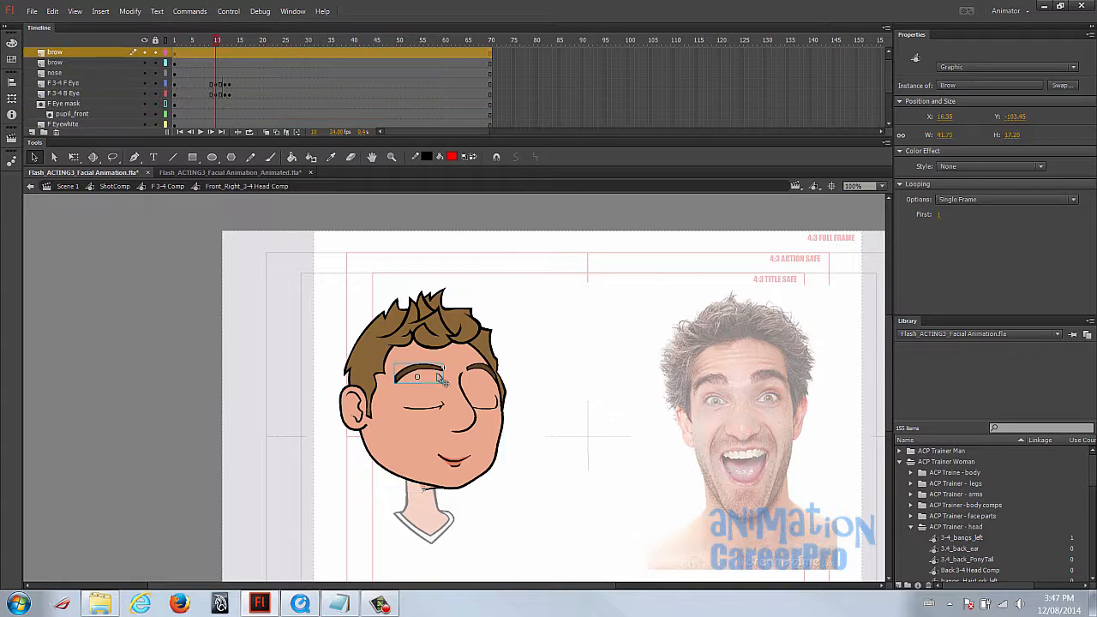
mouse_move(214, 48)
mouse_down()
mouse_move(175, 50)
mouse_move(217, 48)
mouse_up()
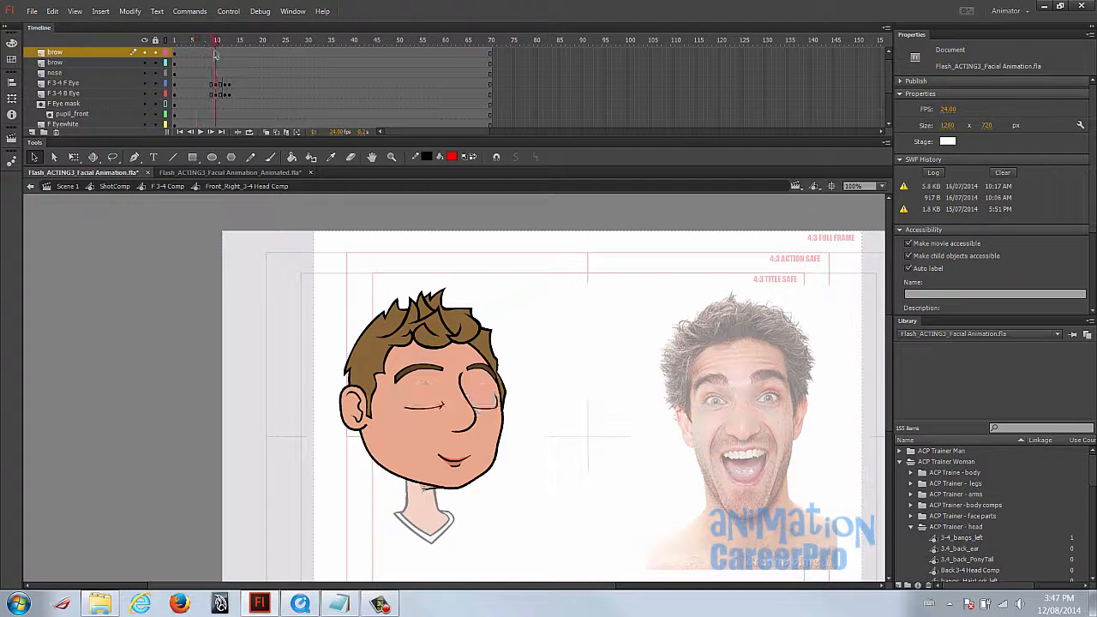
double_click(541, 395)
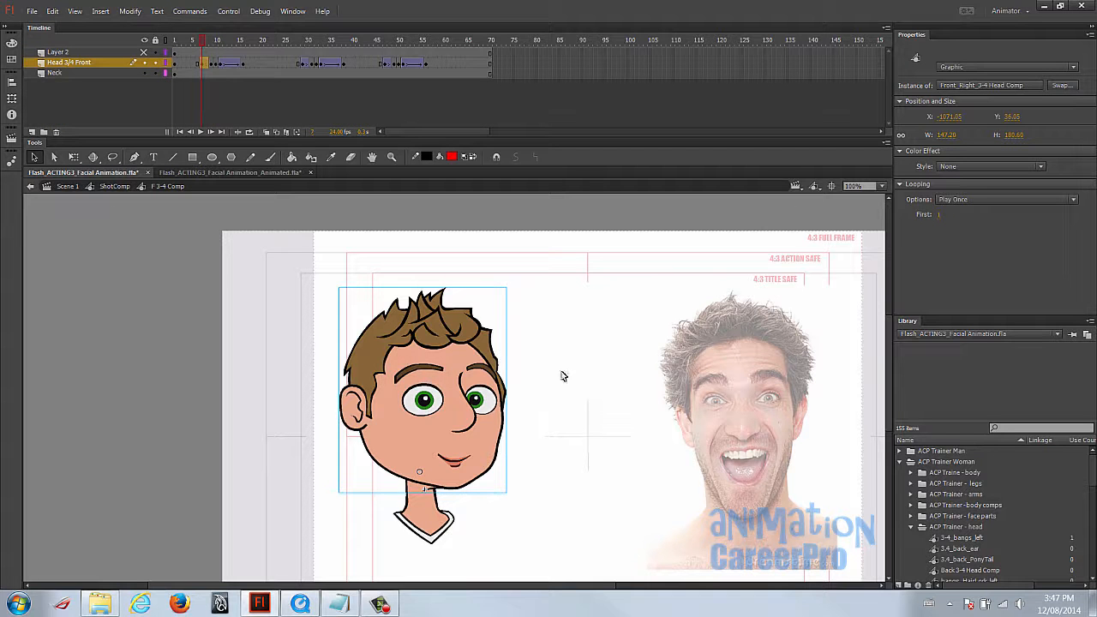
Select the head at frame 7 and check that its looping option is Play Once
drag(433, 358, 440, 365)
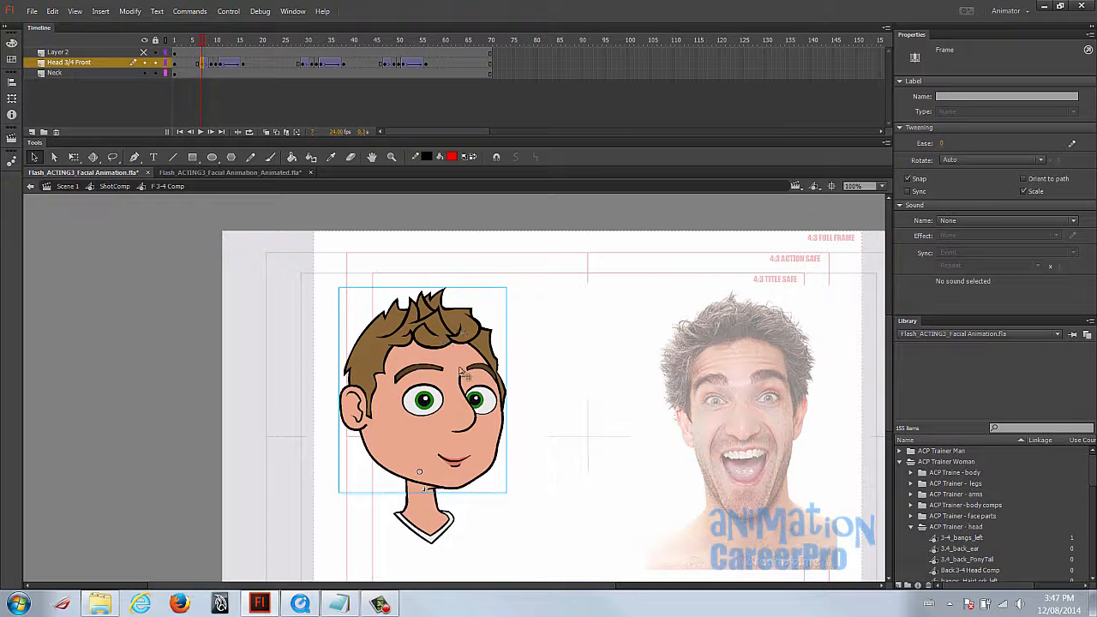
click(446, 344)
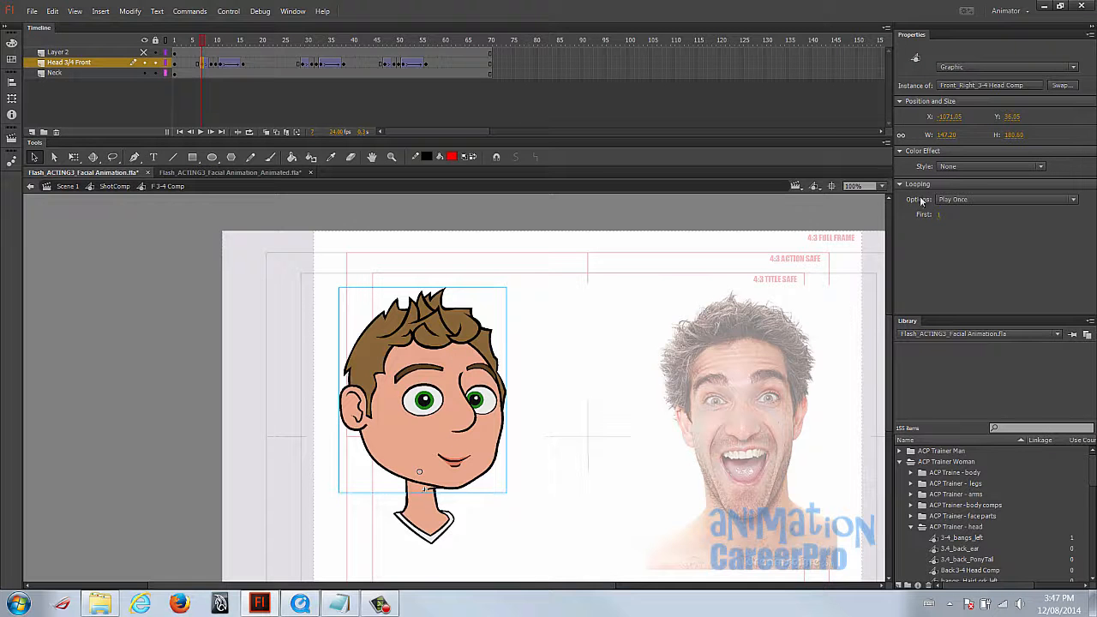
click(953, 199)
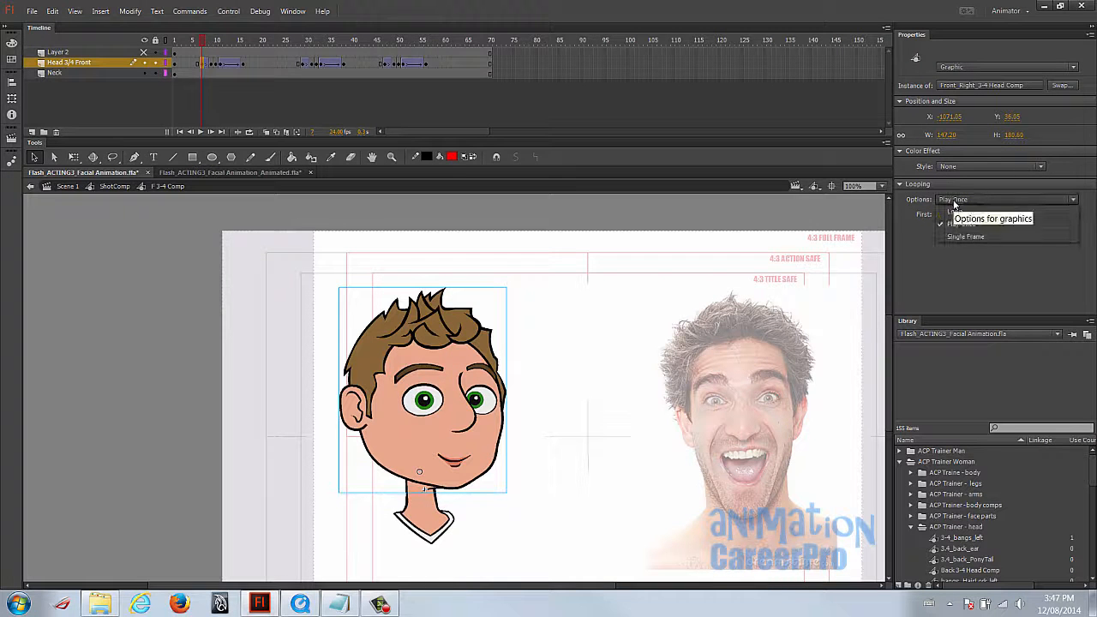
click(958, 221)
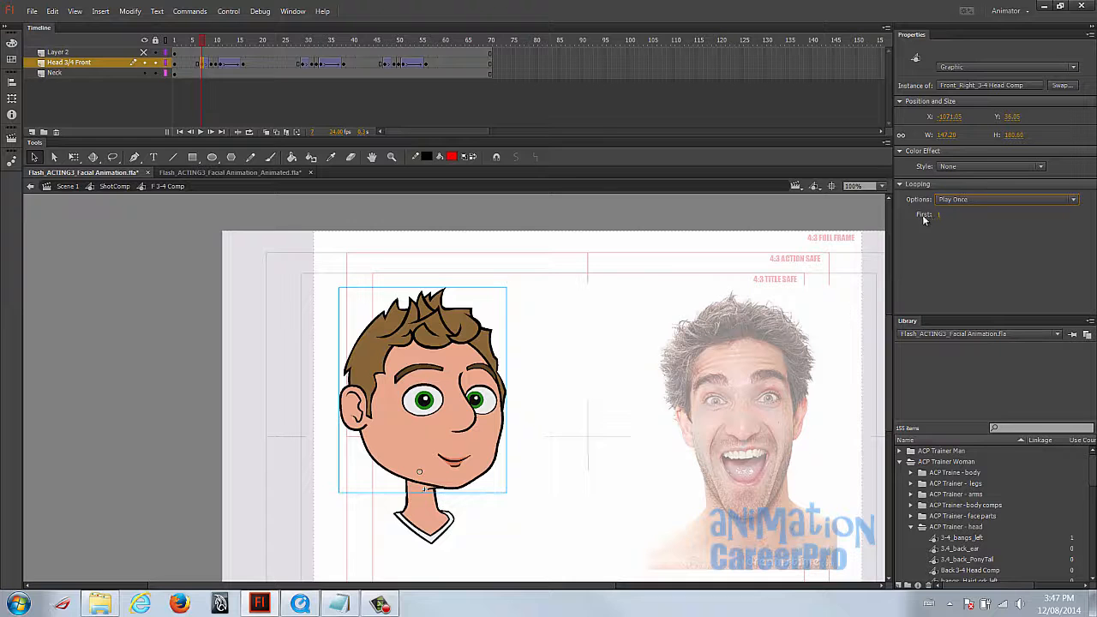
Check the head's looping option and first-frame value at the frame 1 and frame 7 keyframes
click(176, 64)
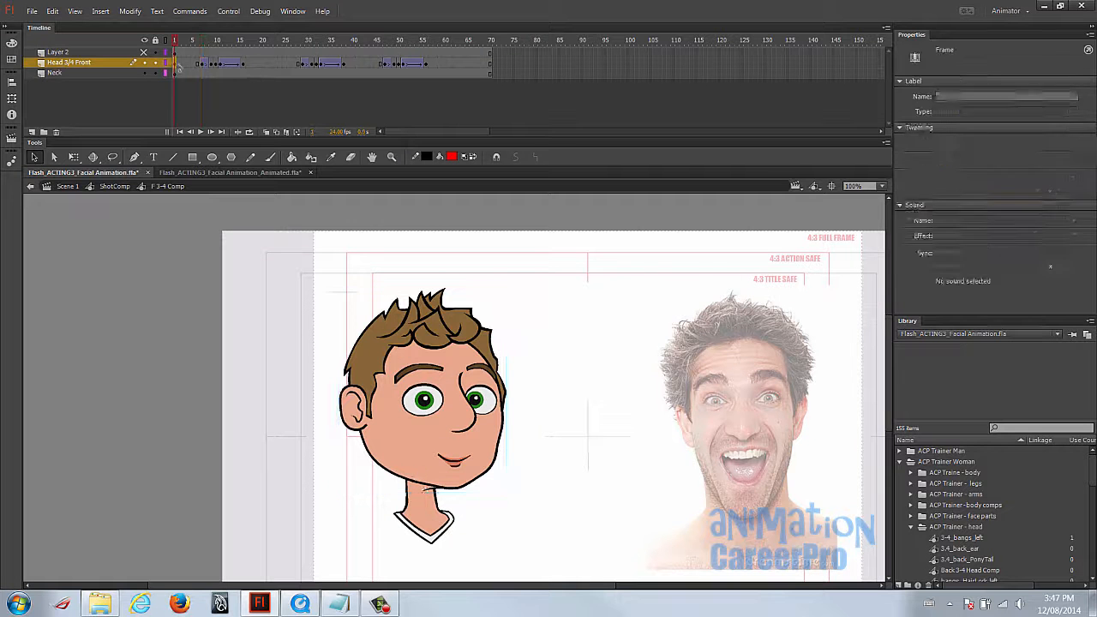
click(452, 334)
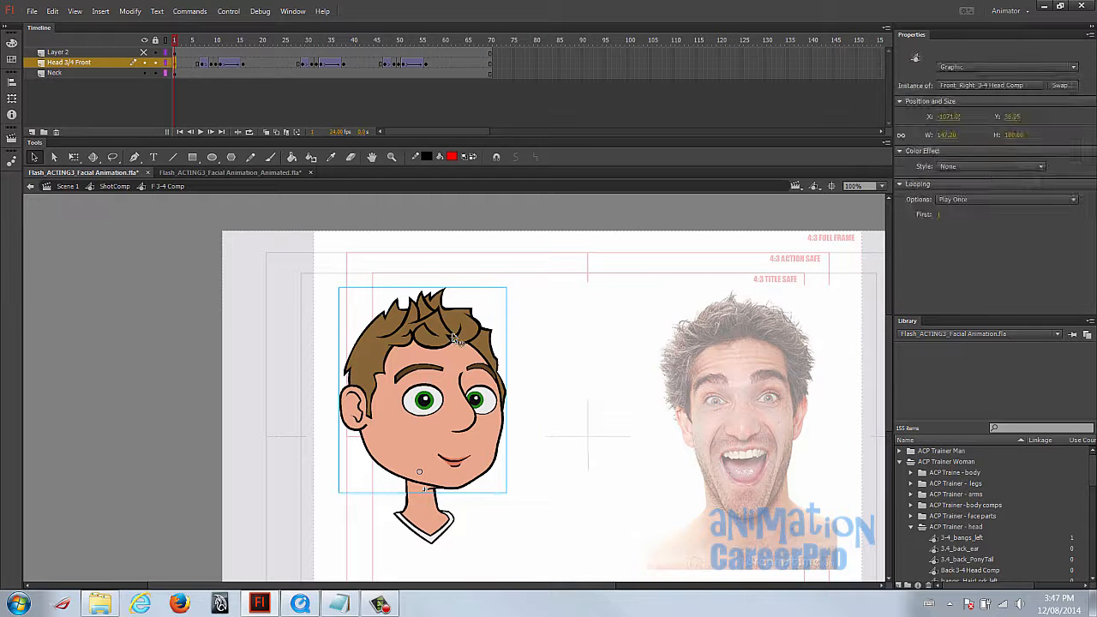
click(937, 215)
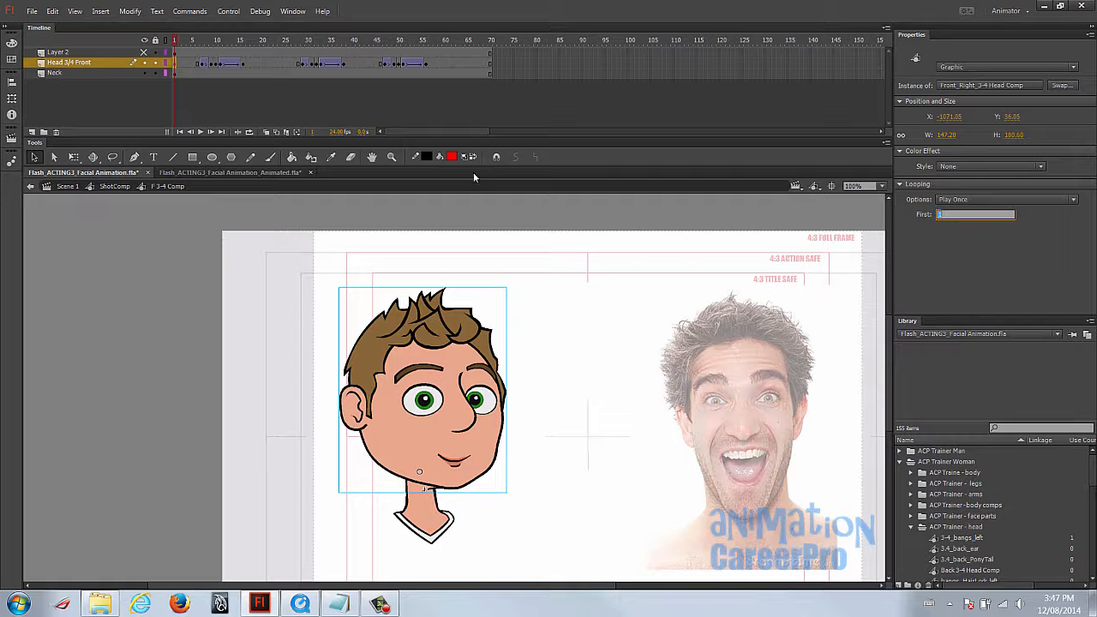
click(201, 39)
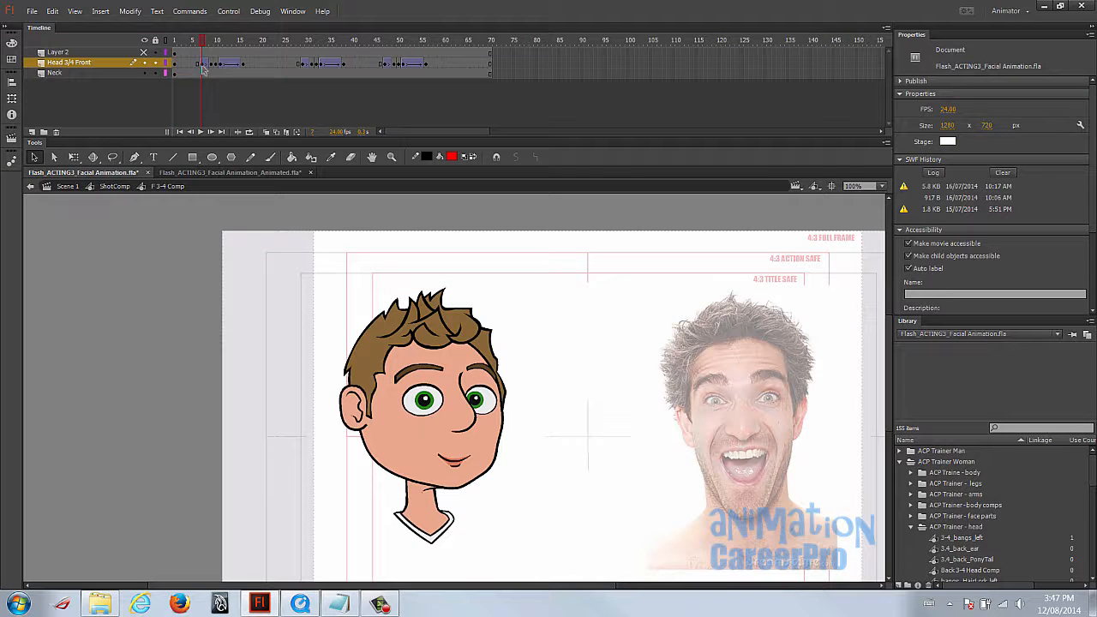
click(203, 63)
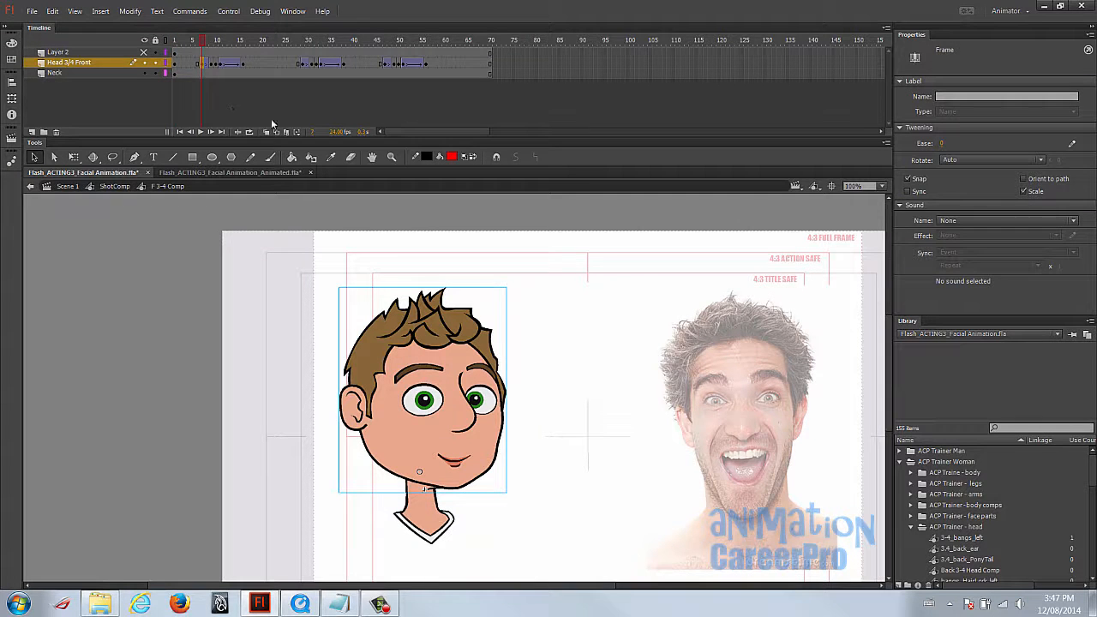
click(315, 132)
click(437, 359)
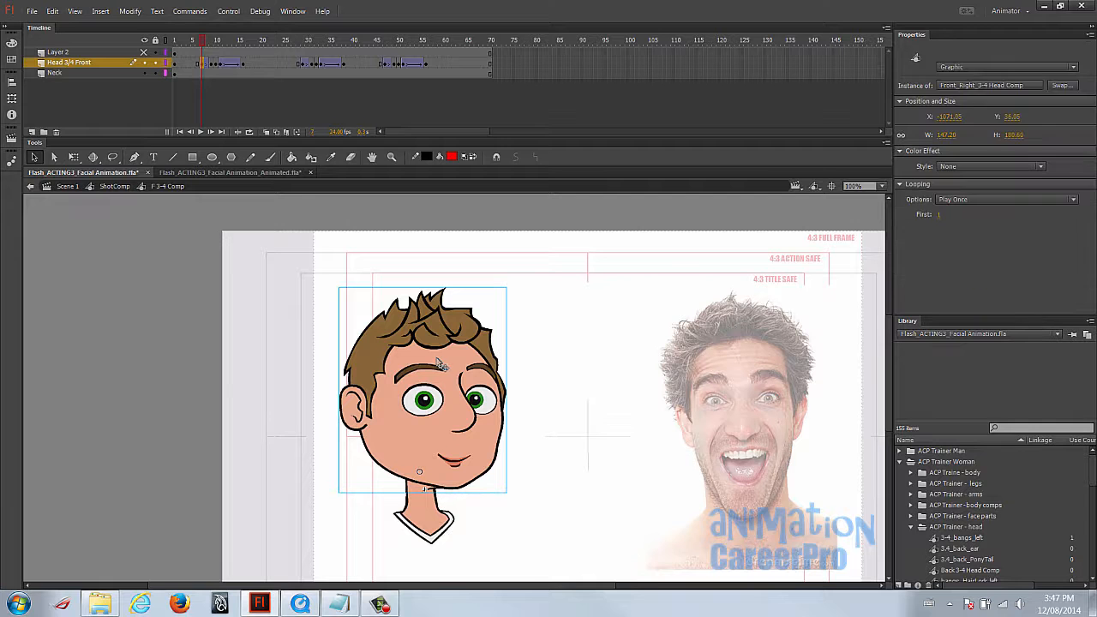
click(939, 214)
Step through the head keyframes at frames 7, 9, 10 and 11 to compare the poses through the turn
click(214, 64)
click(203, 64)
click(213, 65)
click(216, 65)
click(221, 64)
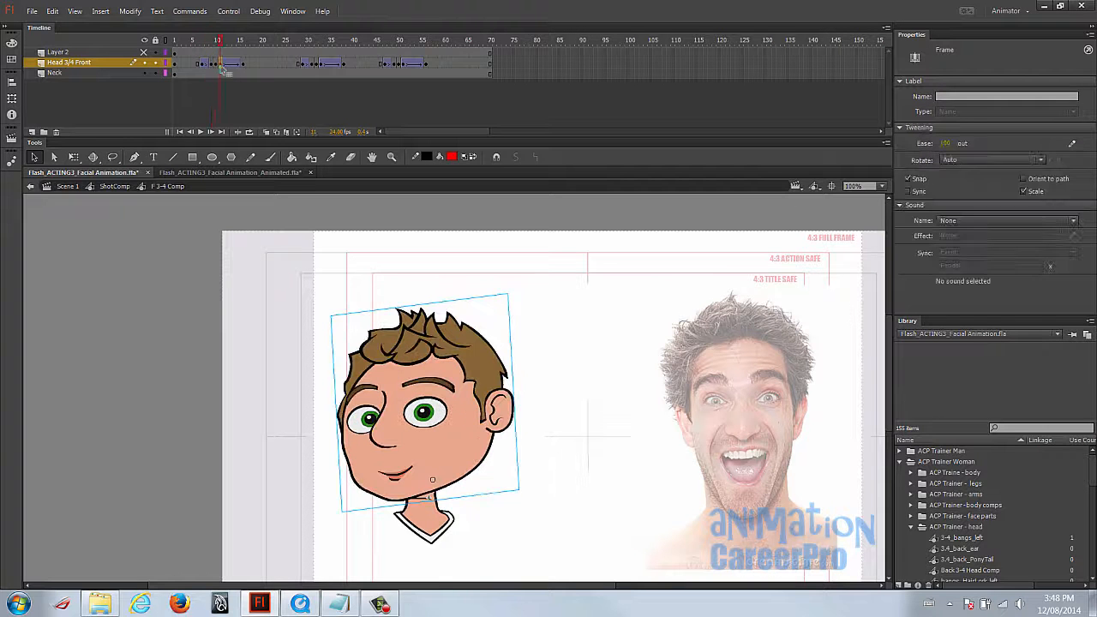
Compare the head's looping first-frame value at frame 1 with the one at the frame 9 keyframe
click(176, 63)
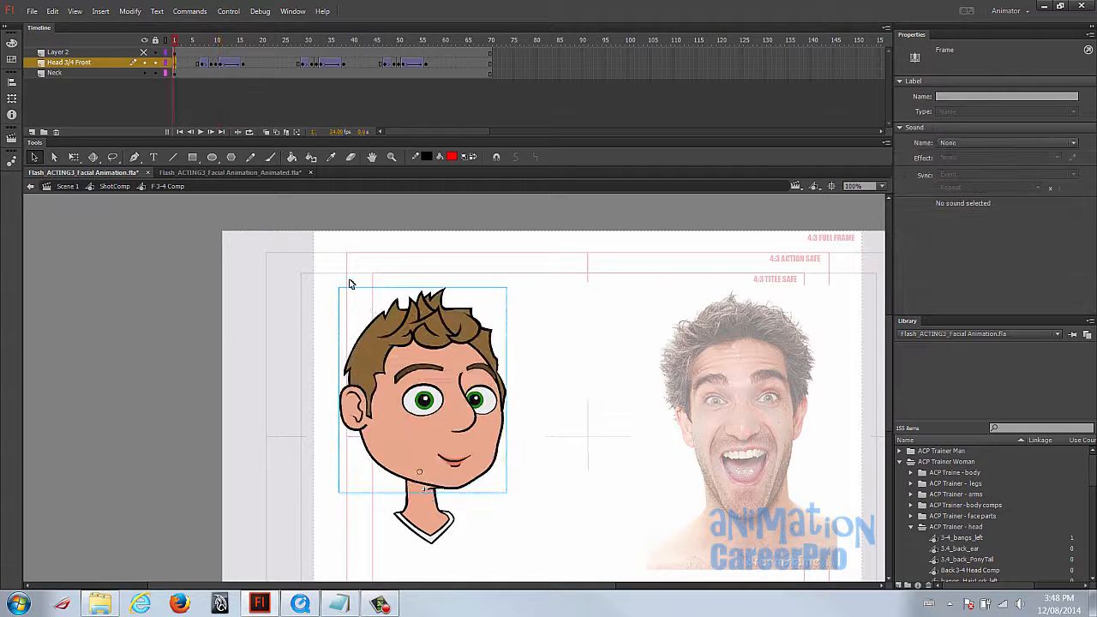
click(393, 335)
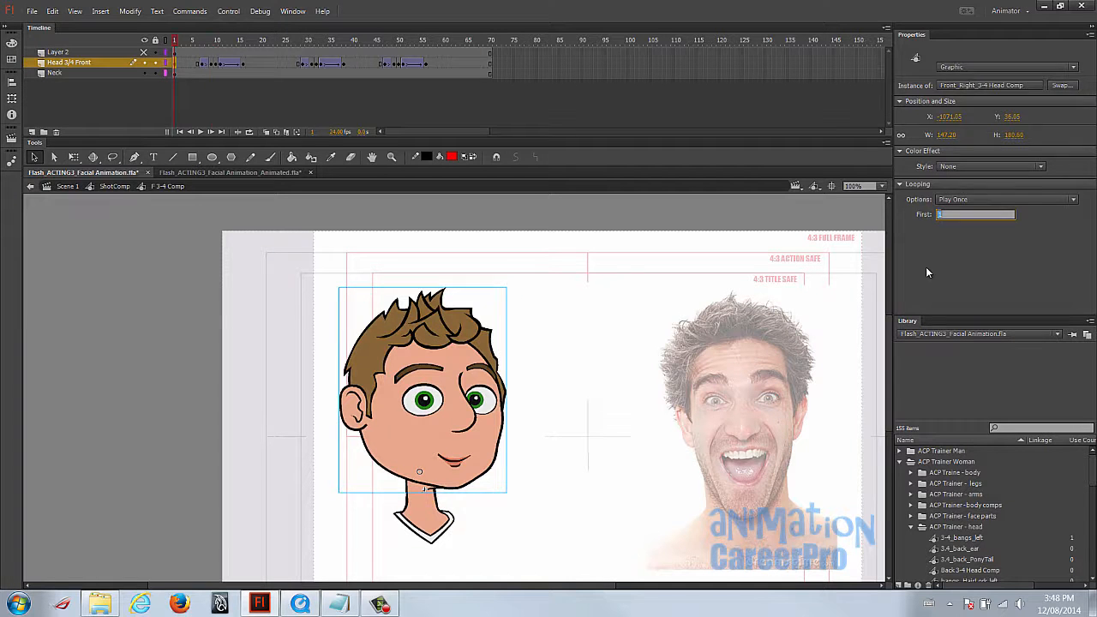
click(212, 62)
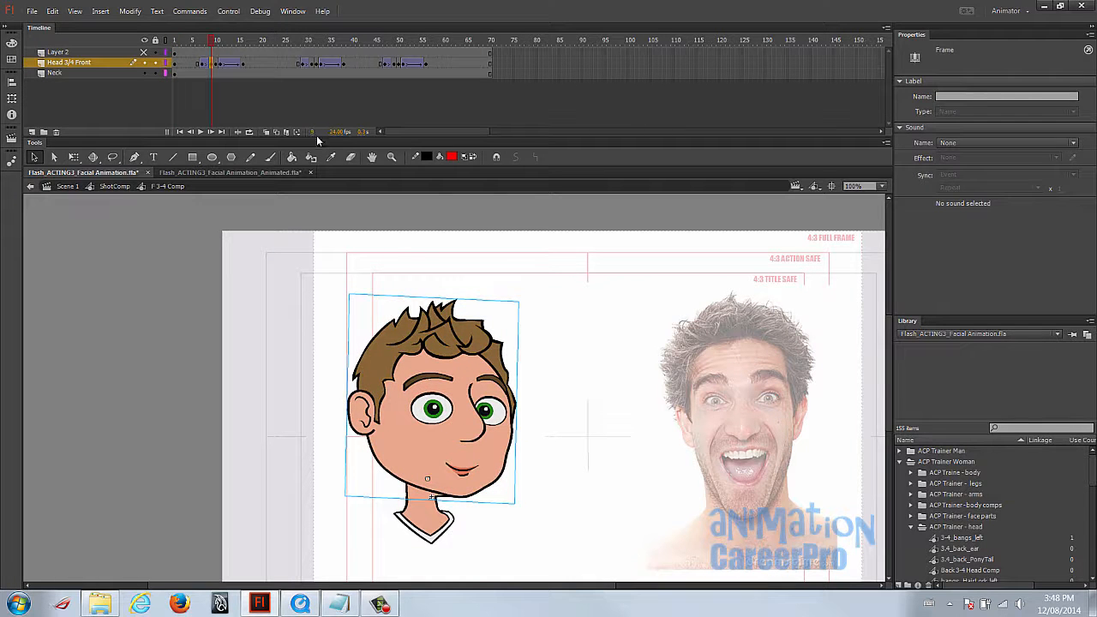
click(441, 341)
click(941, 218)
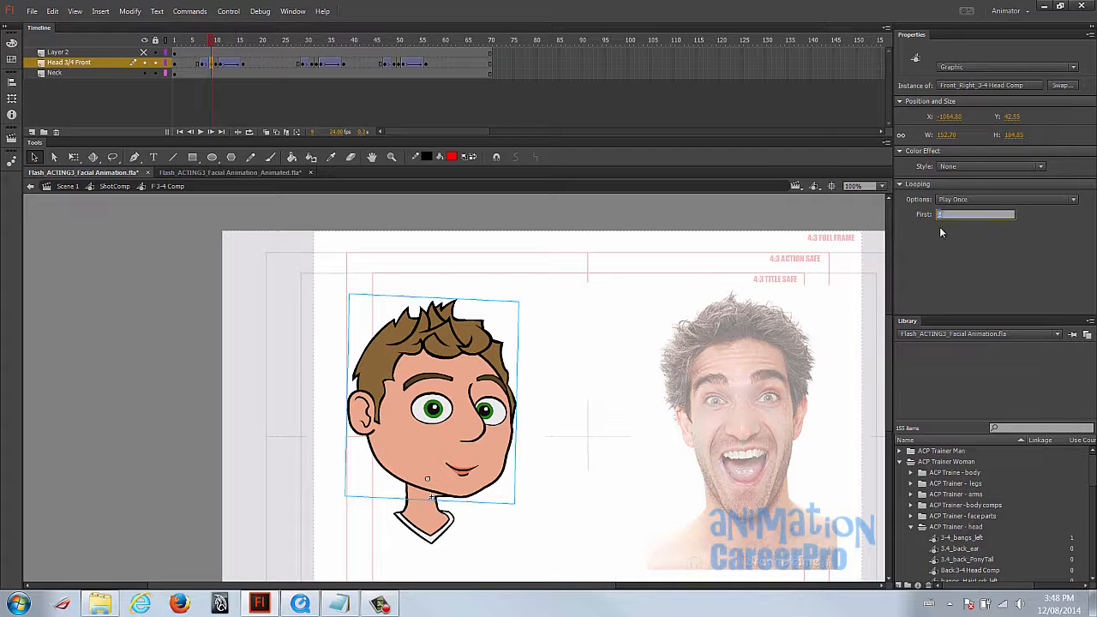
Select the head at the frame 10 keyframe and open its looping first-frame value for editing
click(217, 64)
click(415, 362)
click(941, 215)
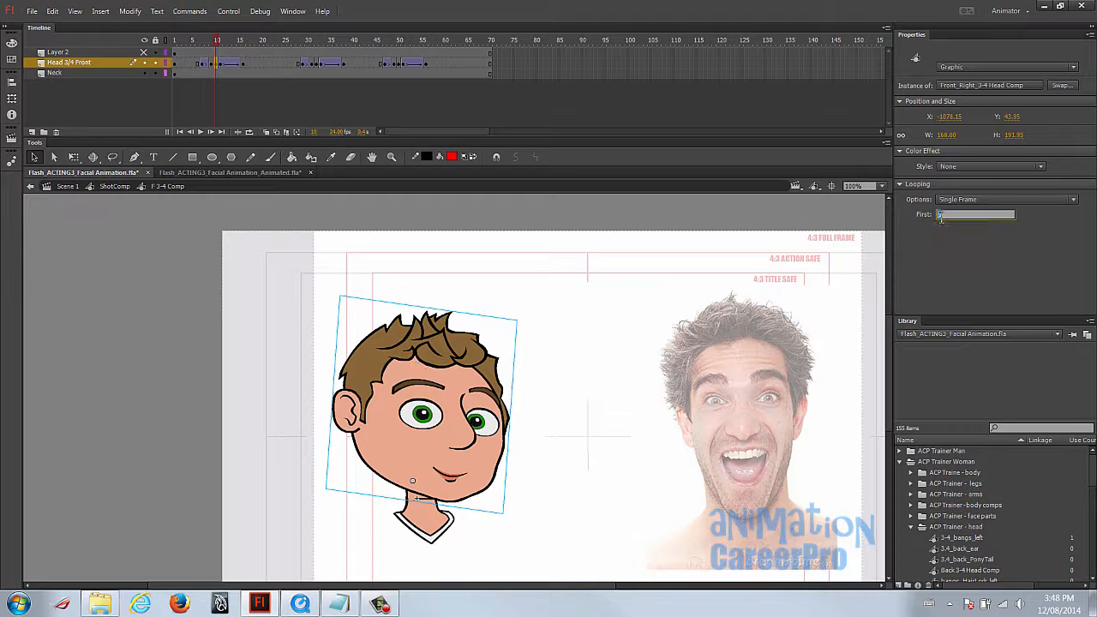
Set the first frame of the 3/4 head graphic's Single Frame looping to 11
text(11)
key(Return)
key(.)
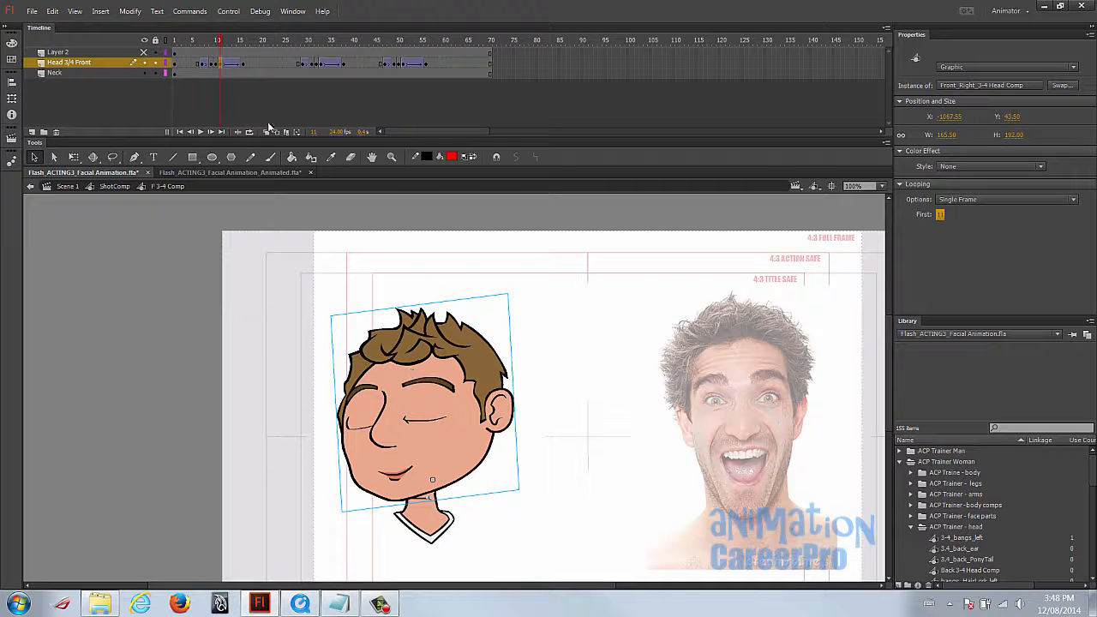
click(243, 62)
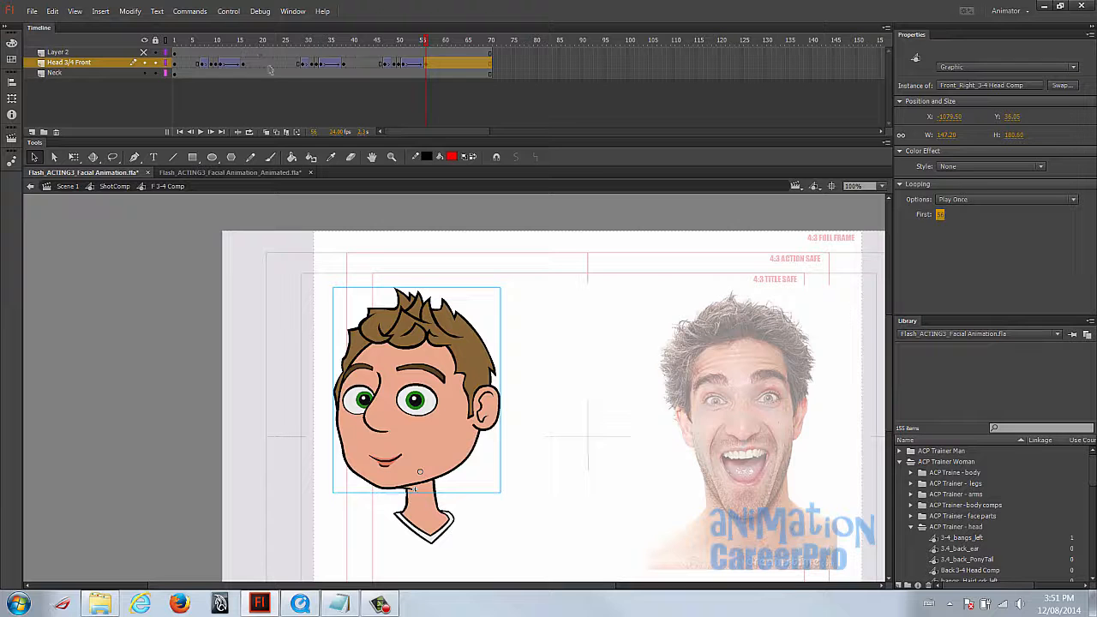
Play the head-turn animation from frame 1 and scrub through it to frame 32
click(174, 42)
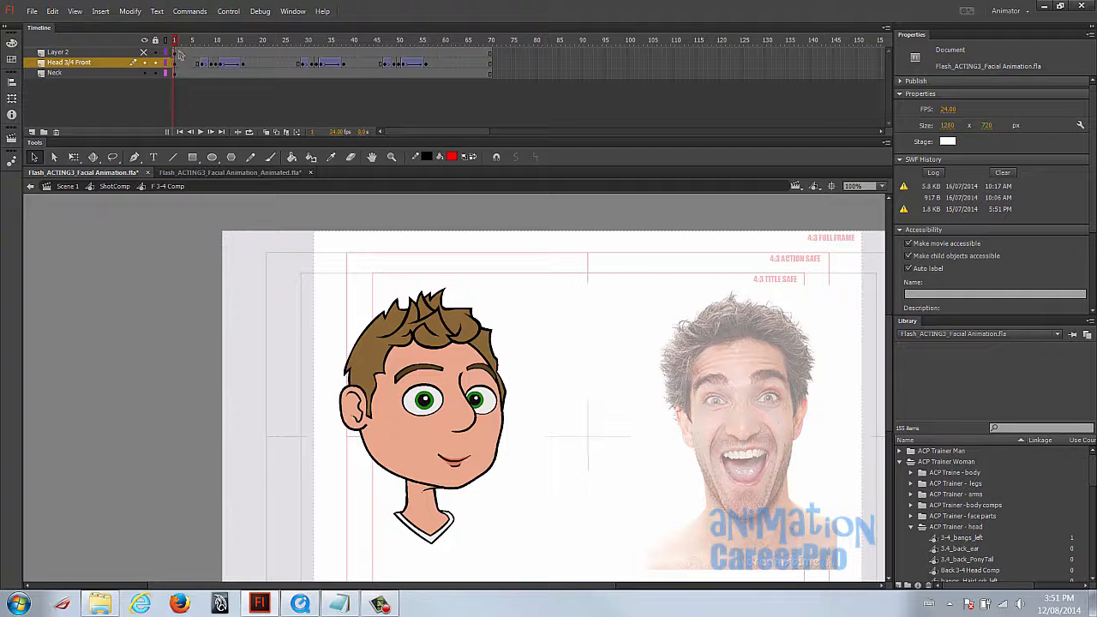
key(Return)
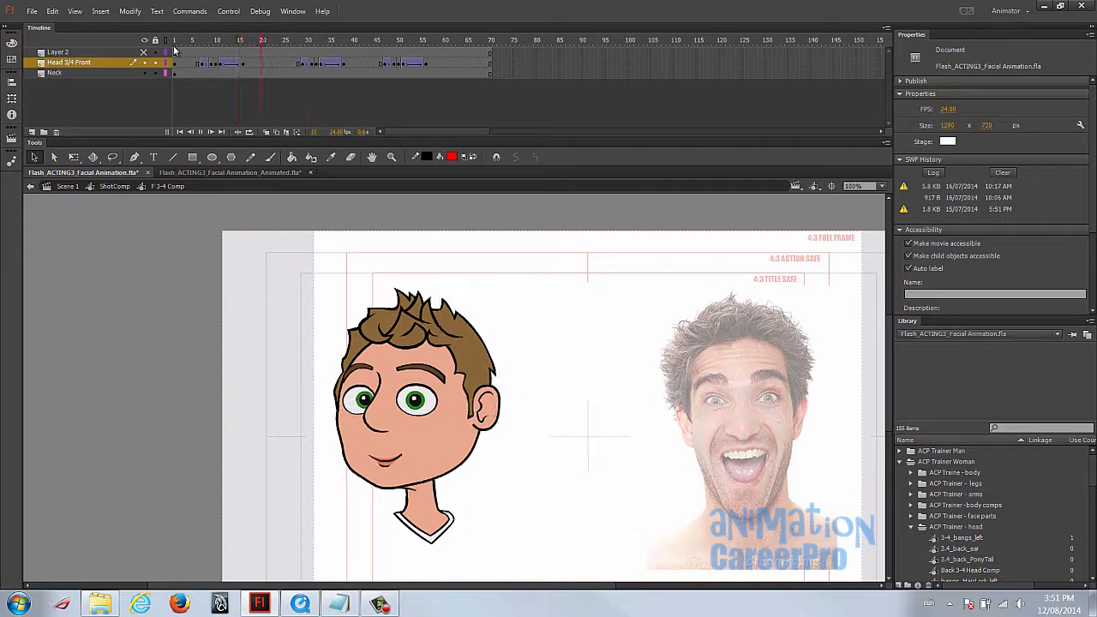
click(188, 41)
drag(199, 45, 316, 45)
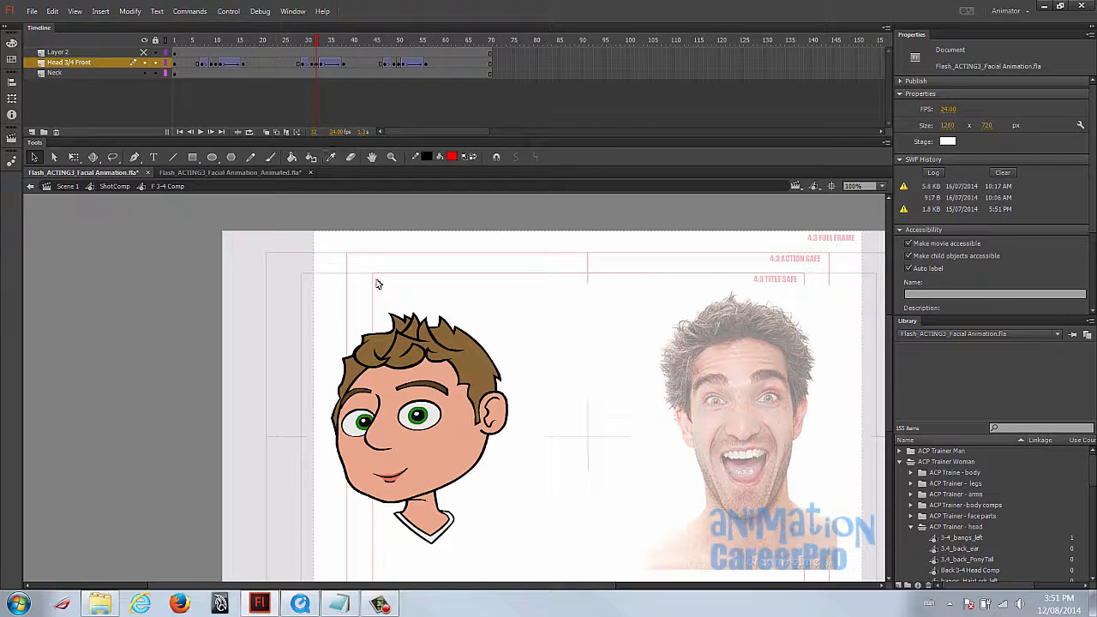
Open the 3/4 head symbol and copy blink frames 10–13 on the F 3-4 F Eye and F 3-4 B Eye layers
click(420, 388)
double_click(420, 389)
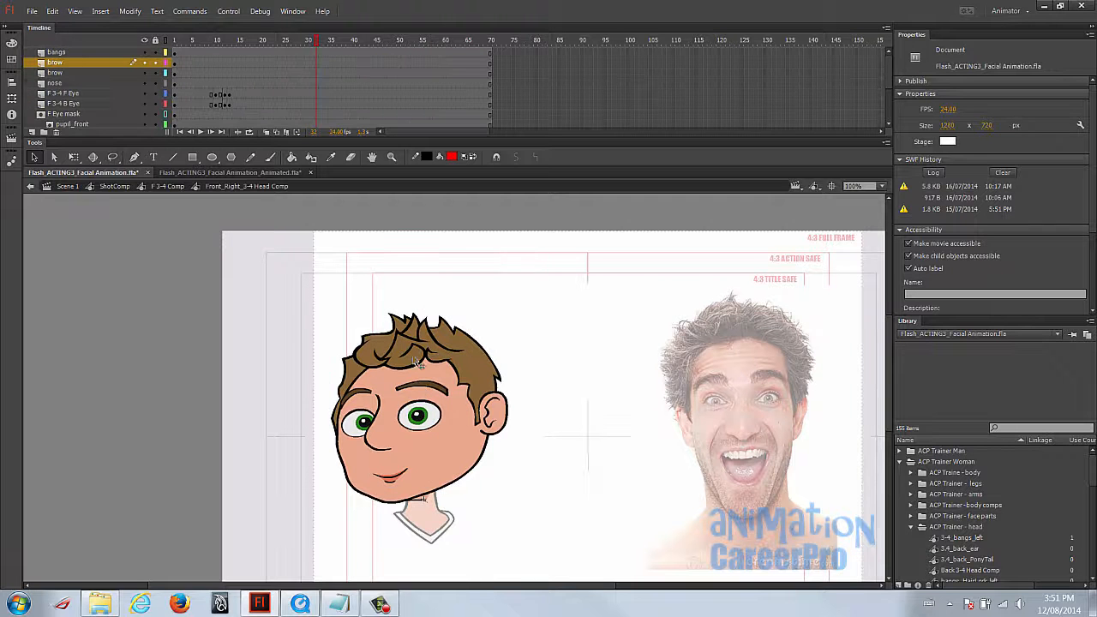
drag(219, 97, 233, 109)
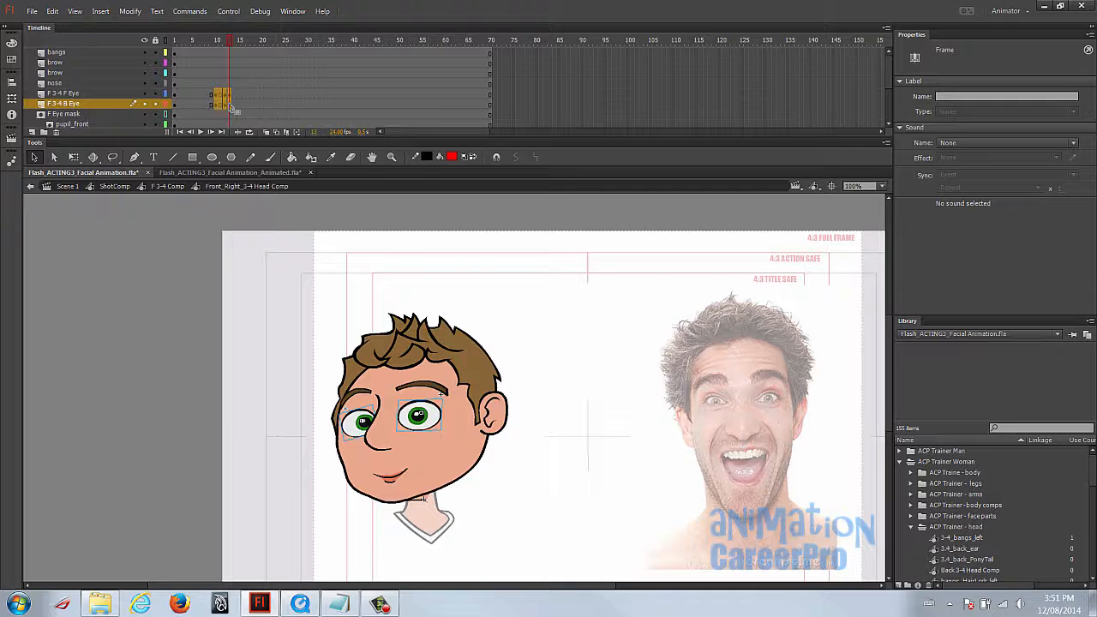
right_click(223, 97)
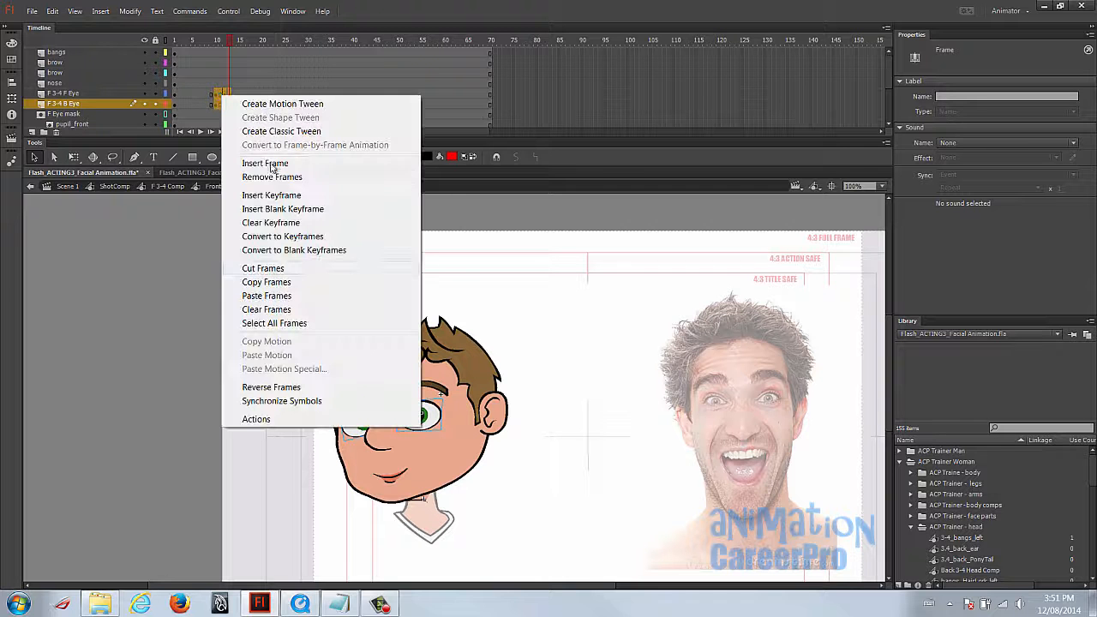
click(309, 282)
Paste the copied blink frames at frame 29 on both the F 3-4 F Eye and B Eye layers
click(301, 96)
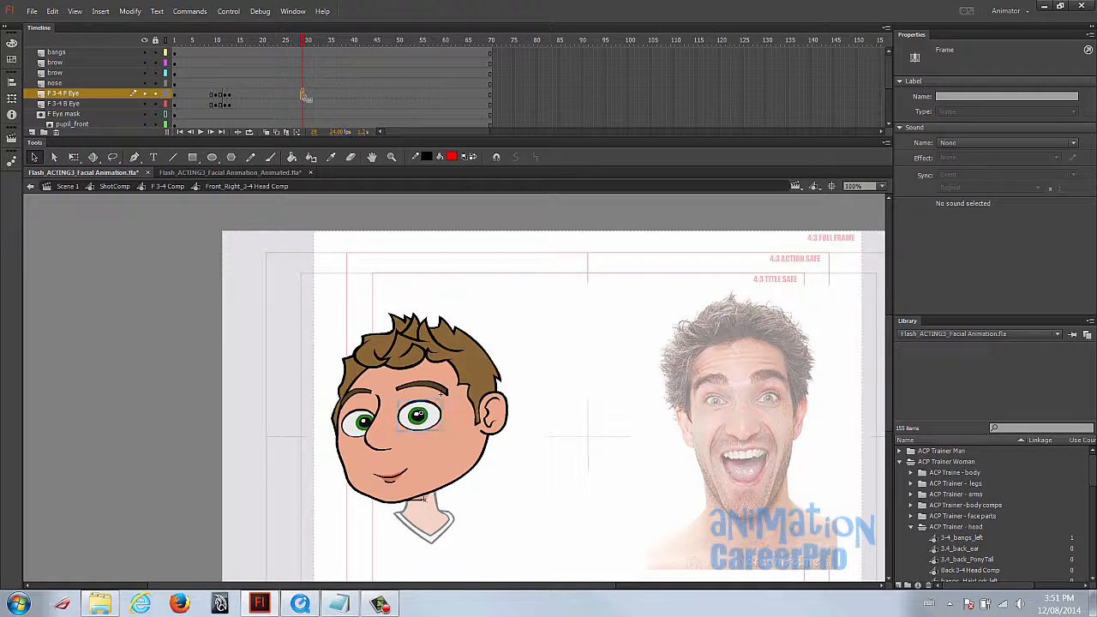
click(306, 43)
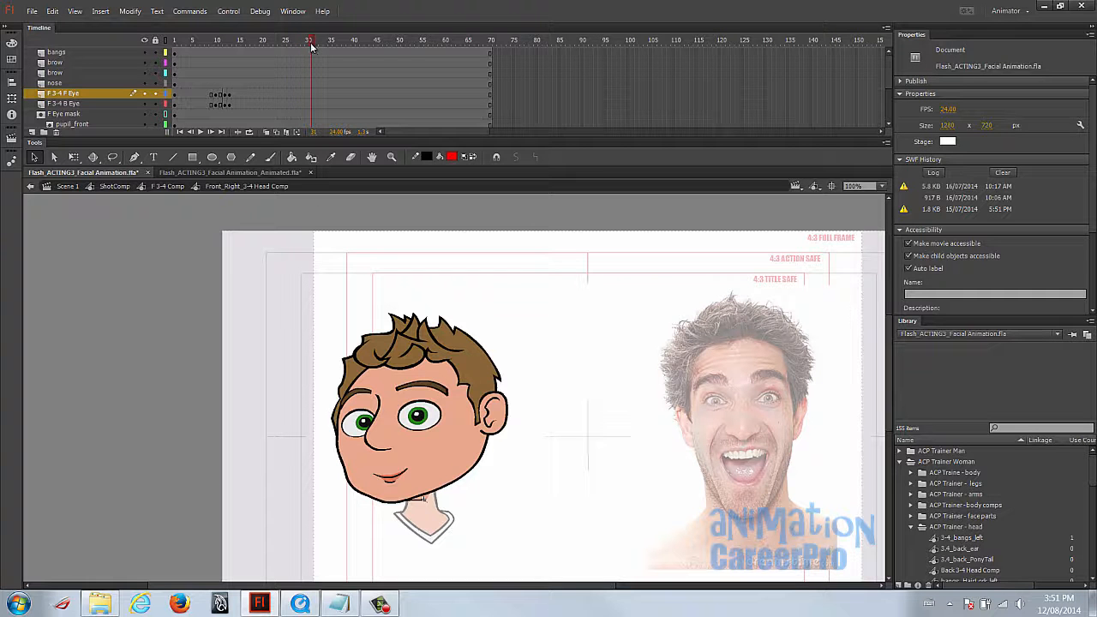
click(304, 43)
click(302, 103)
right_click(303, 102)
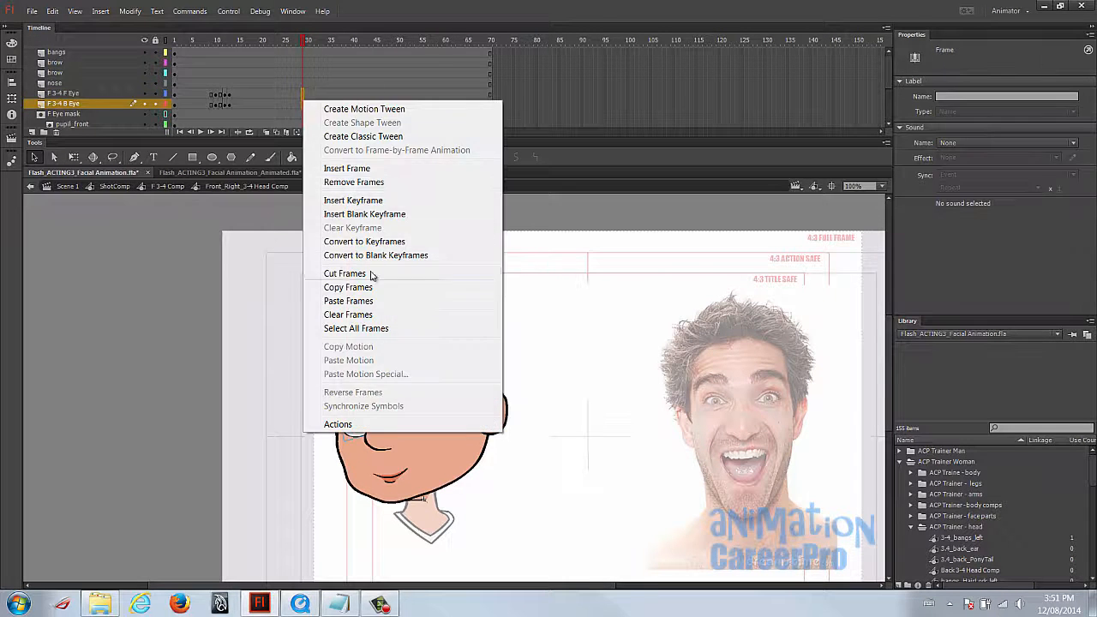
click(375, 302)
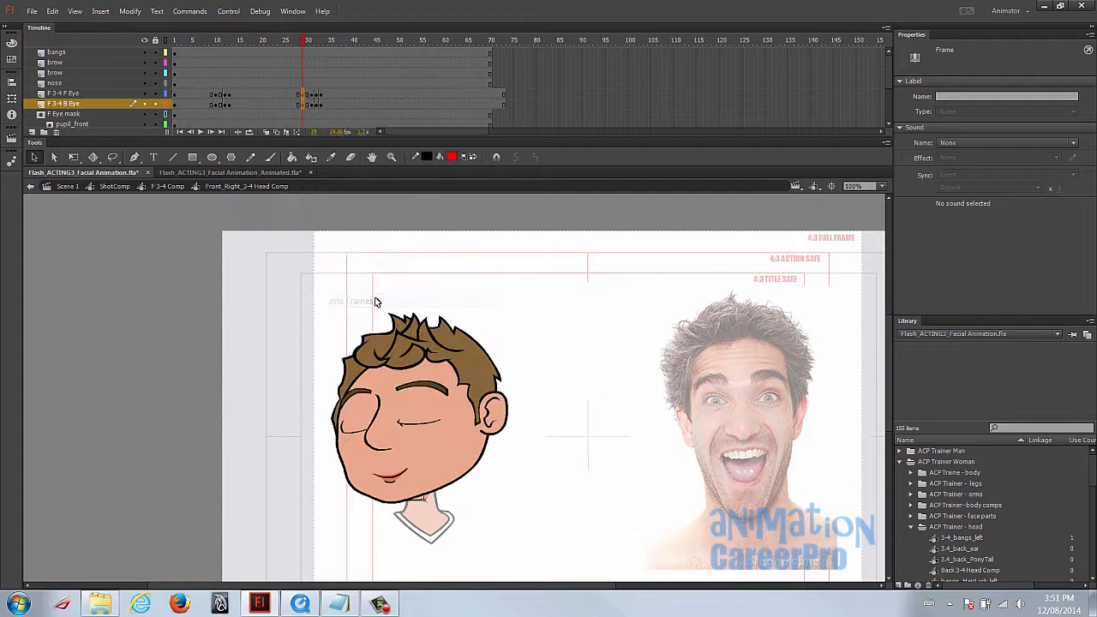
Clear the surplus keyframe at frame 33 on both eye layers
click(323, 99)
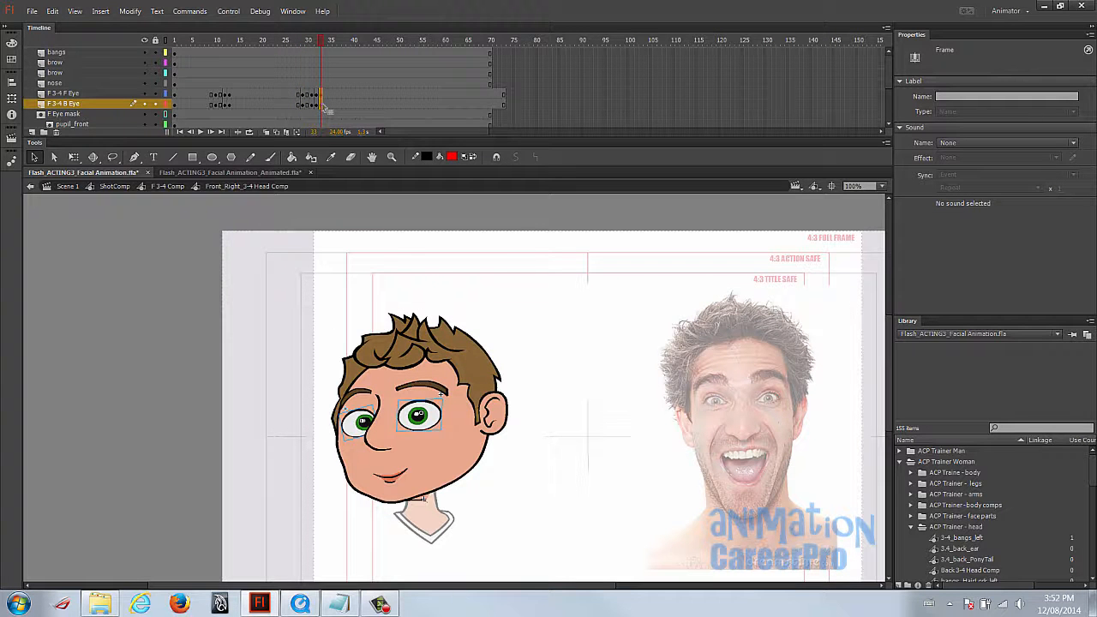
right_click(323, 104)
click(408, 232)
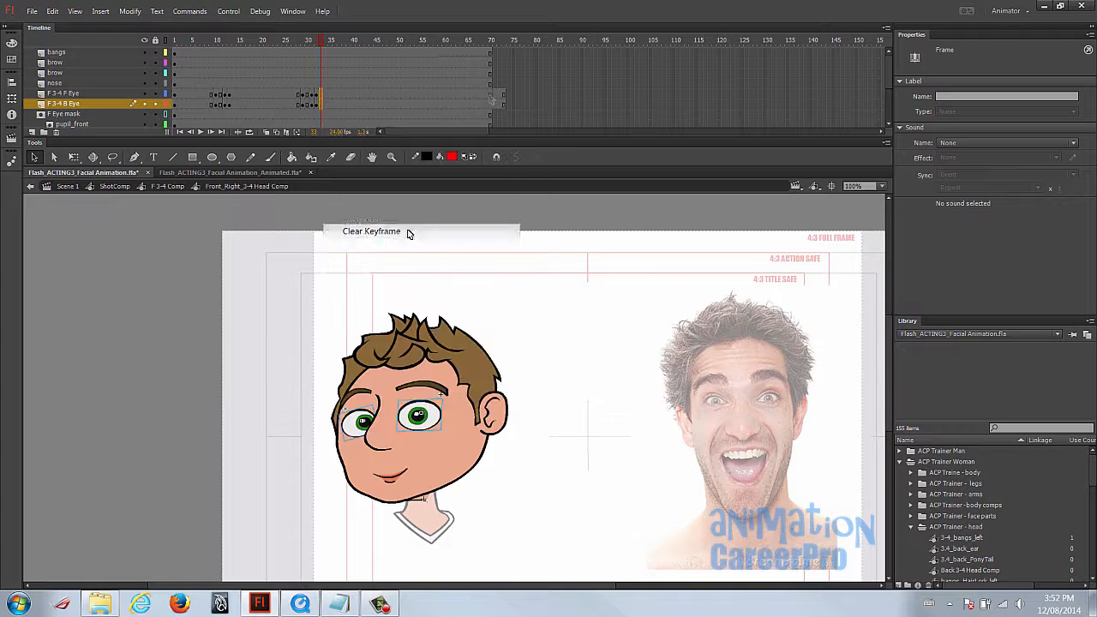
drag(503, 95, 505, 108)
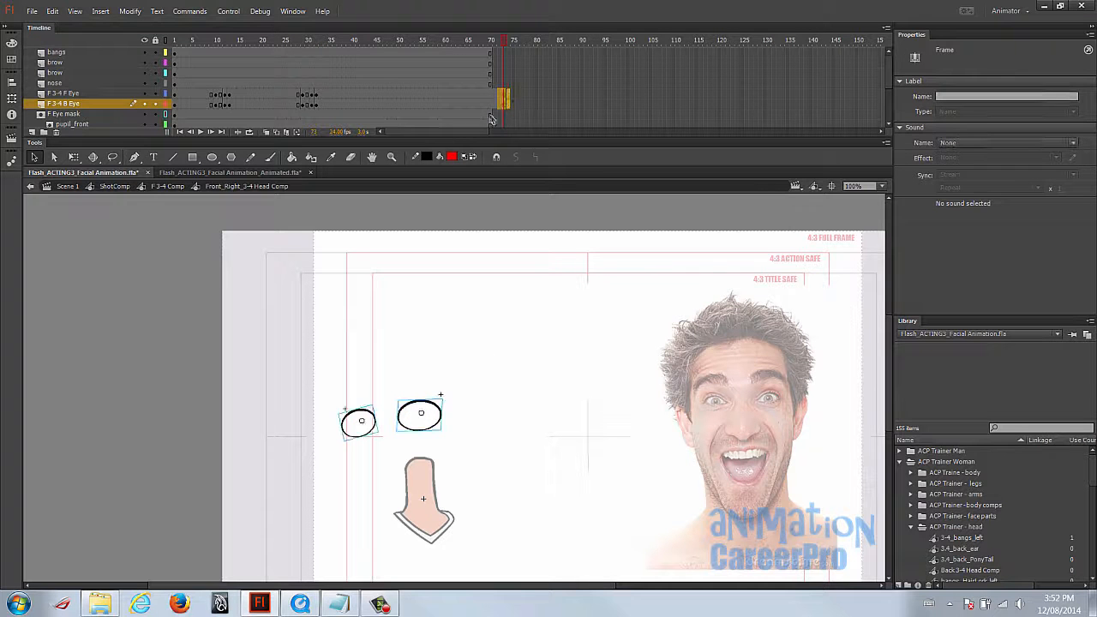
drag(334, 45, 367, 45)
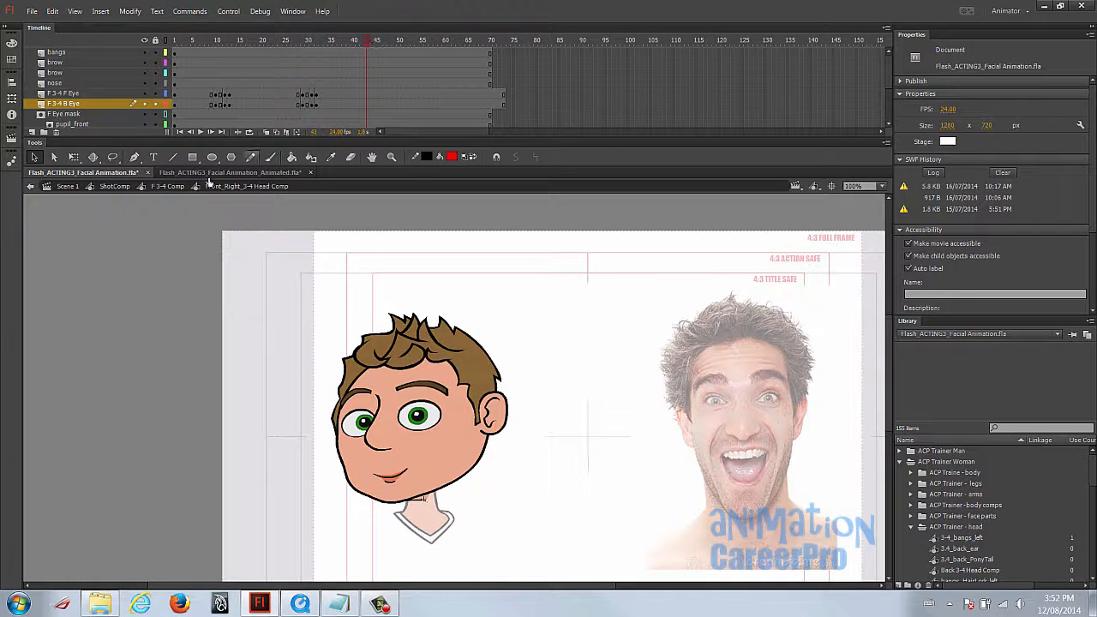
Check the third head turn in F 3-4 Comp, and paste the blink at frame 48 on both eye layers inside the head symbol
double_click(166, 284)
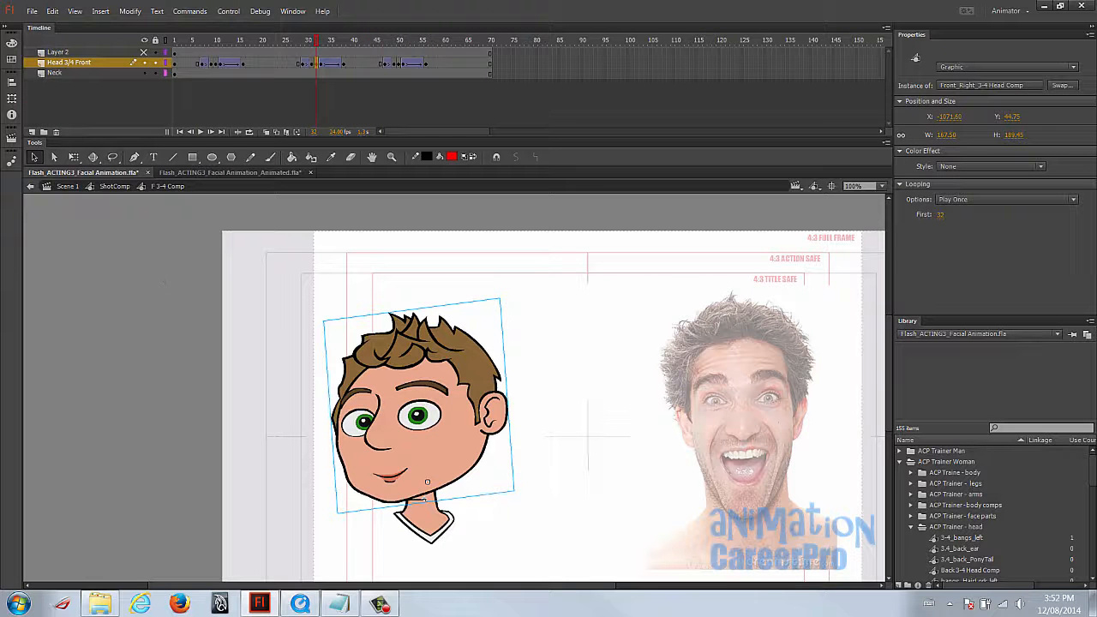
click(398, 41)
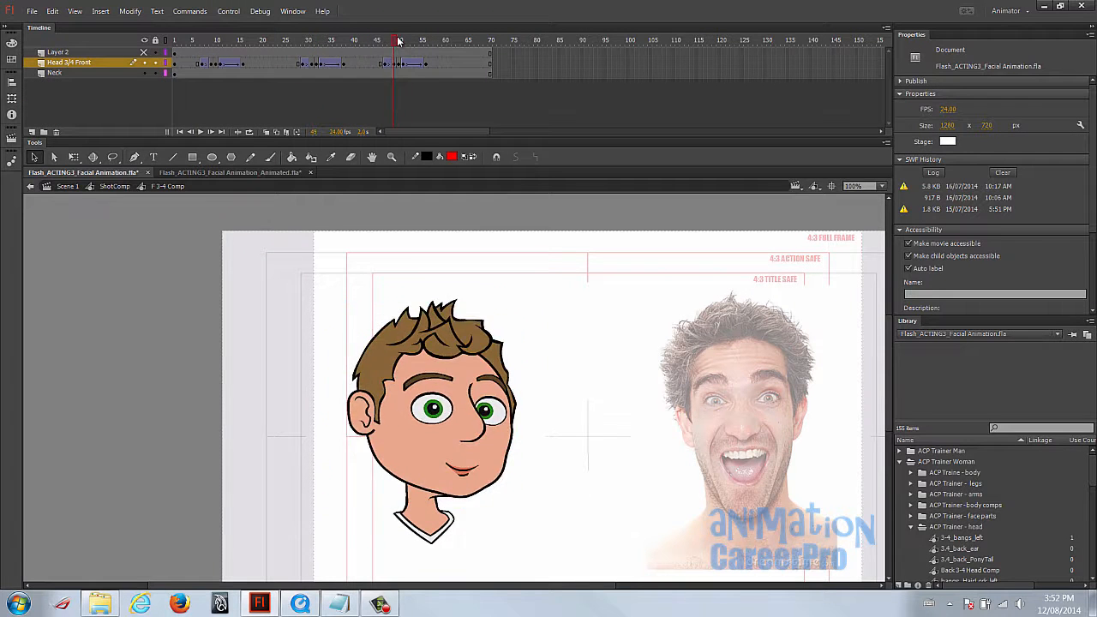
drag(397, 42, 400, 41)
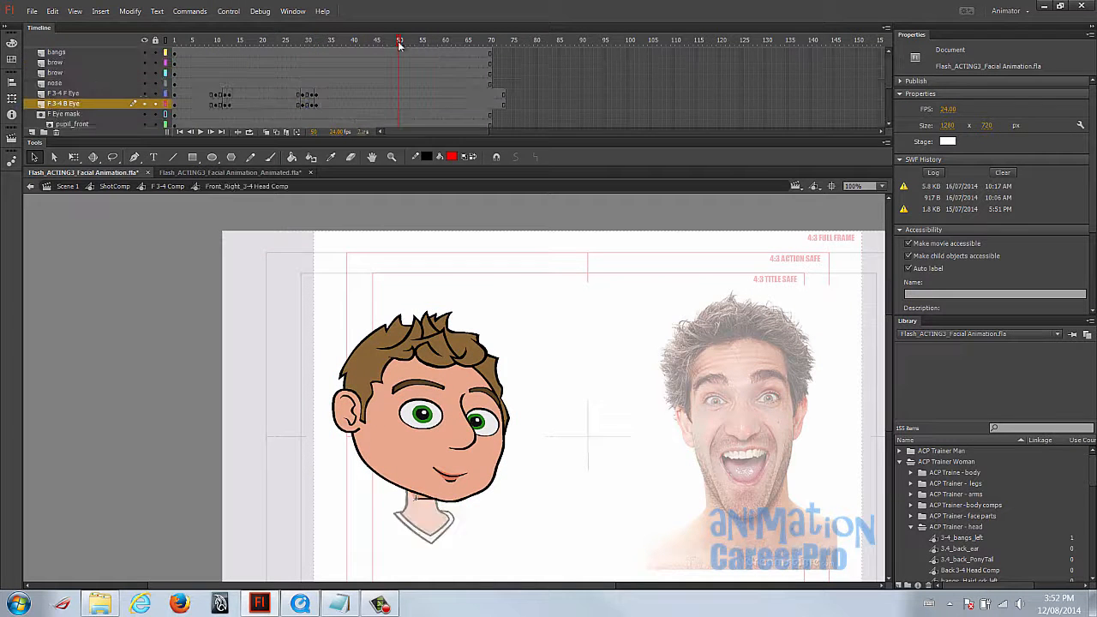
drag(399, 43, 390, 43)
right_click(389, 98)
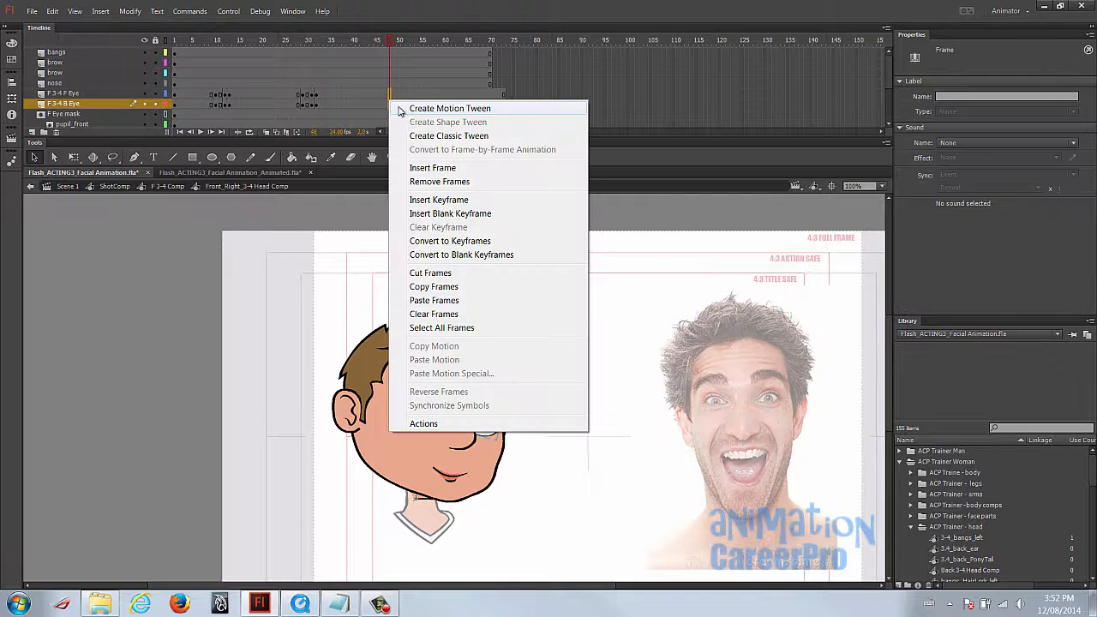
click(514, 297)
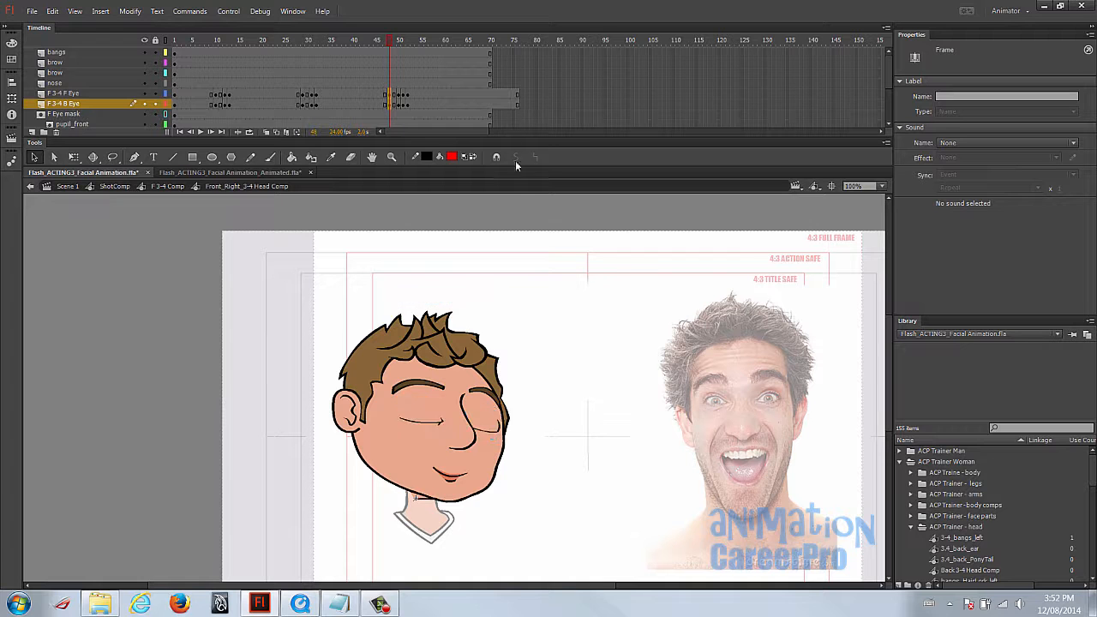
Remove the extra frames beyond frame 70 on both eye layers
click(499, 95)
drag(501, 100, 512, 106)
right_click(513, 103)
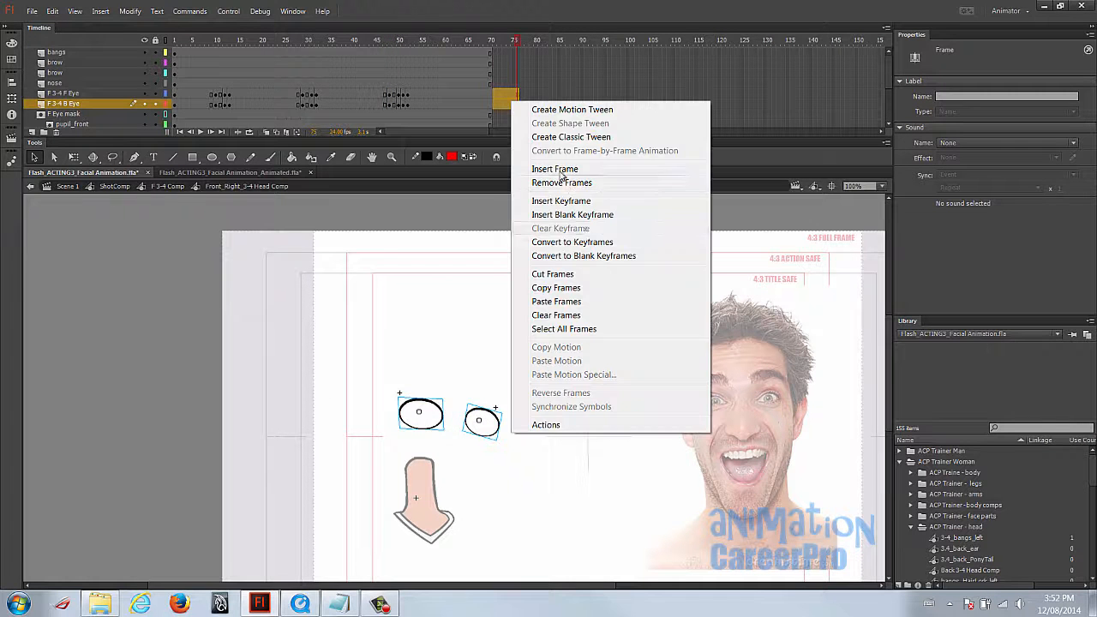
click(591, 183)
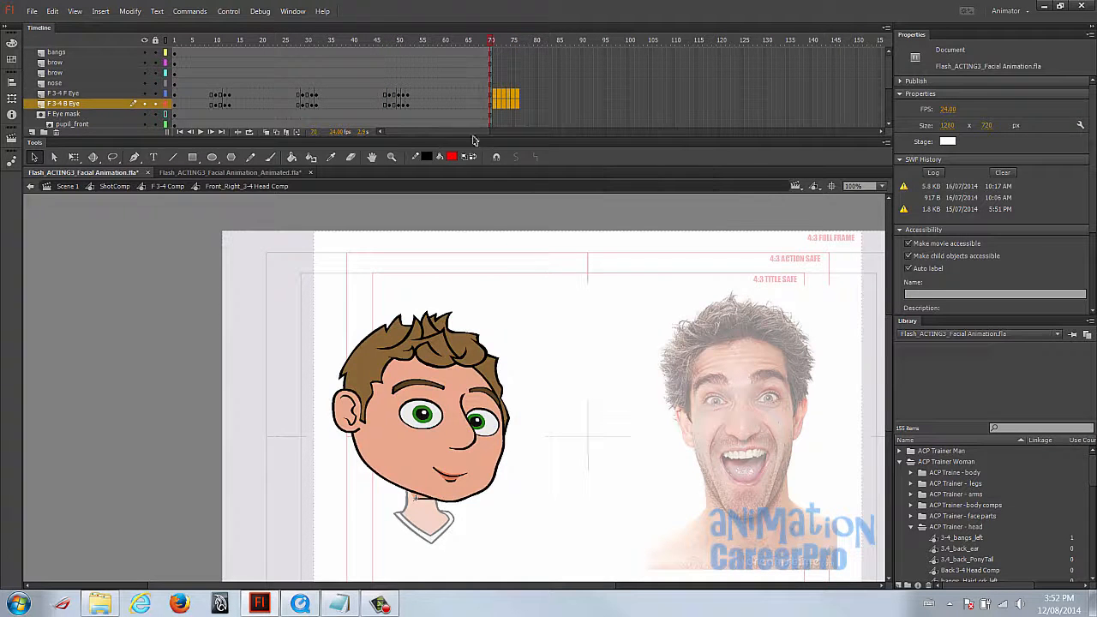
Clear the surplus keyframe at frame 52 on both eye layers
click(309, 41)
drag(308, 41, 376, 41)
click(409, 104)
right_click(412, 108)
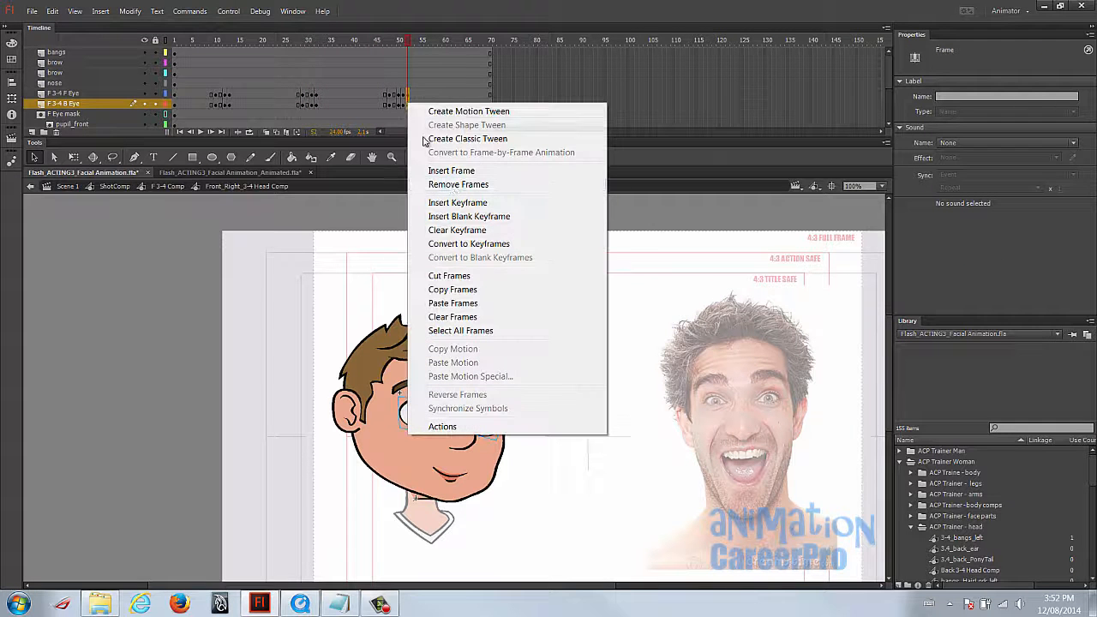
click(477, 229)
Return to F 3-4 Comp and play the animation from frame 1 to review the added blinks
drag(401, 43, 274, 74)
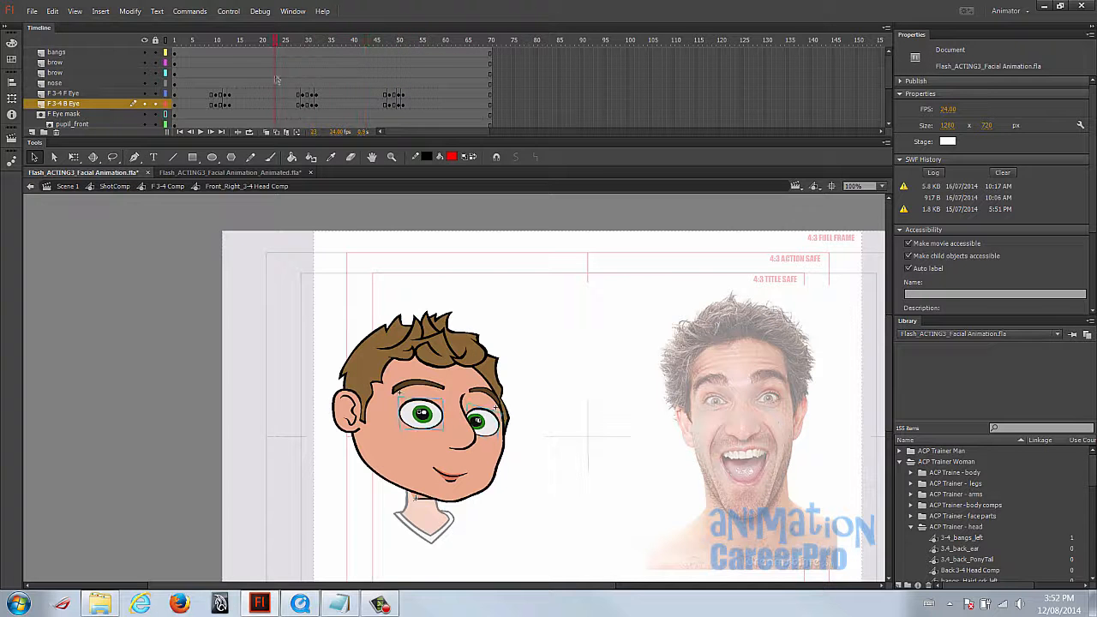
double_click(166, 252)
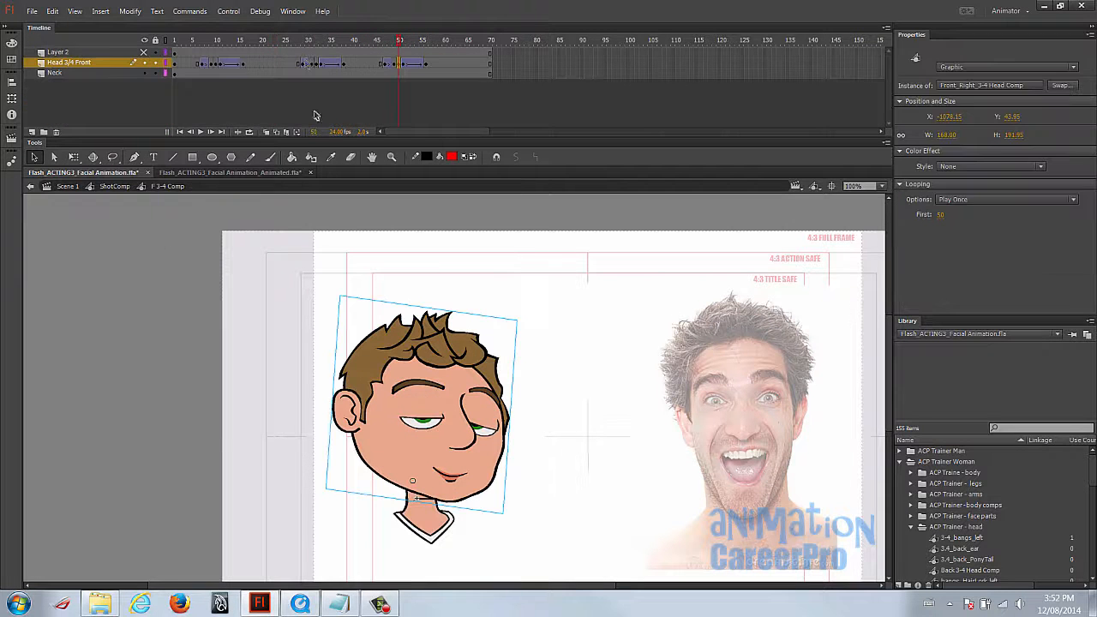
click(173, 43)
key(Return)
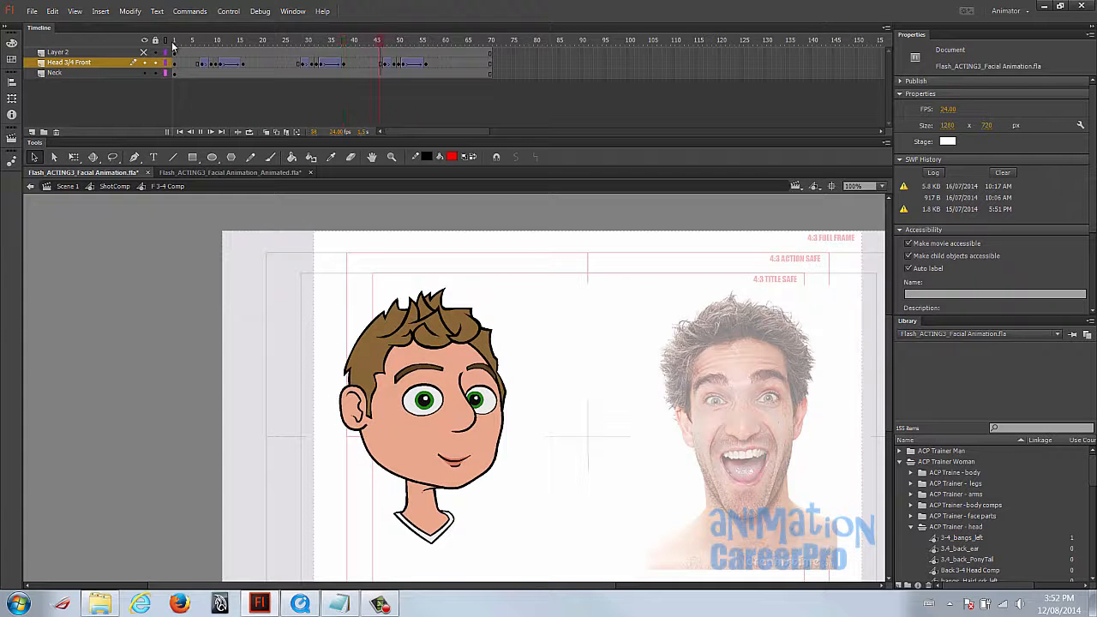
key(Return)
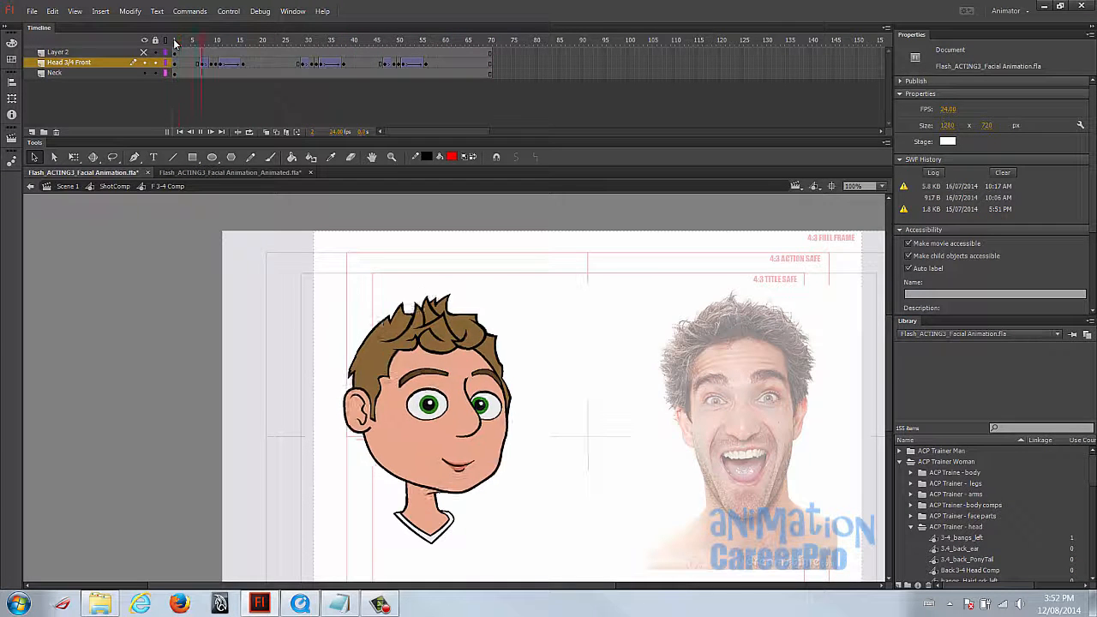
Step through the second head turn, and shift its blink frames on both eye layers to start at frame 32 inside the head symbol
drag(186, 41, 305, 47)
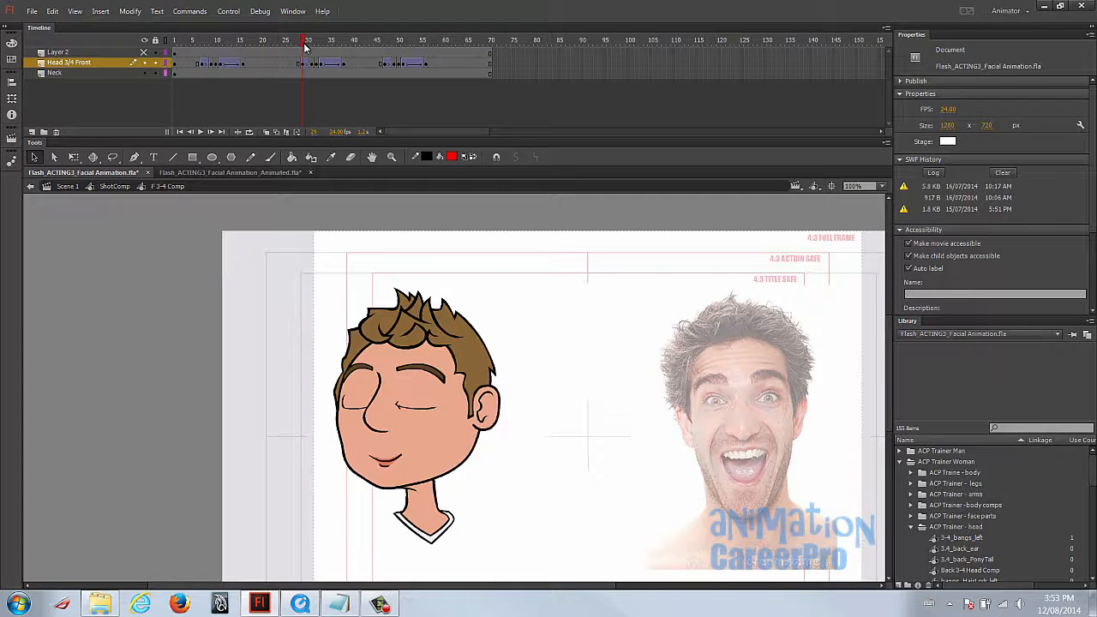
key(comma)
key(period)
key(period)
key(period)
key(period)
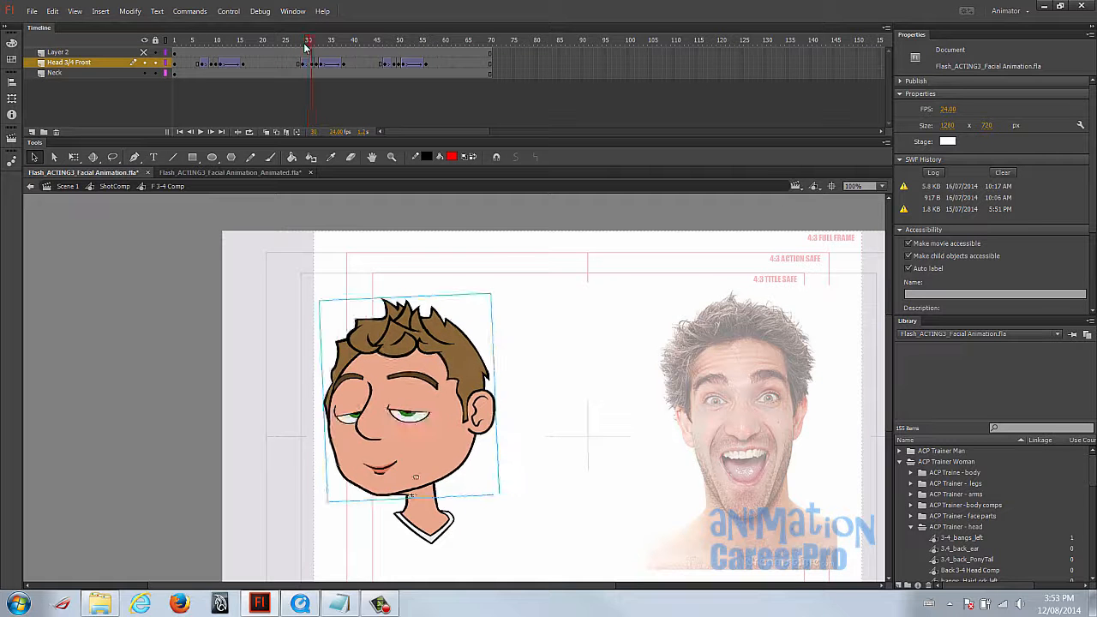
click(427, 379)
double_click(427, 379)
drag(310, 102, 324, 103)
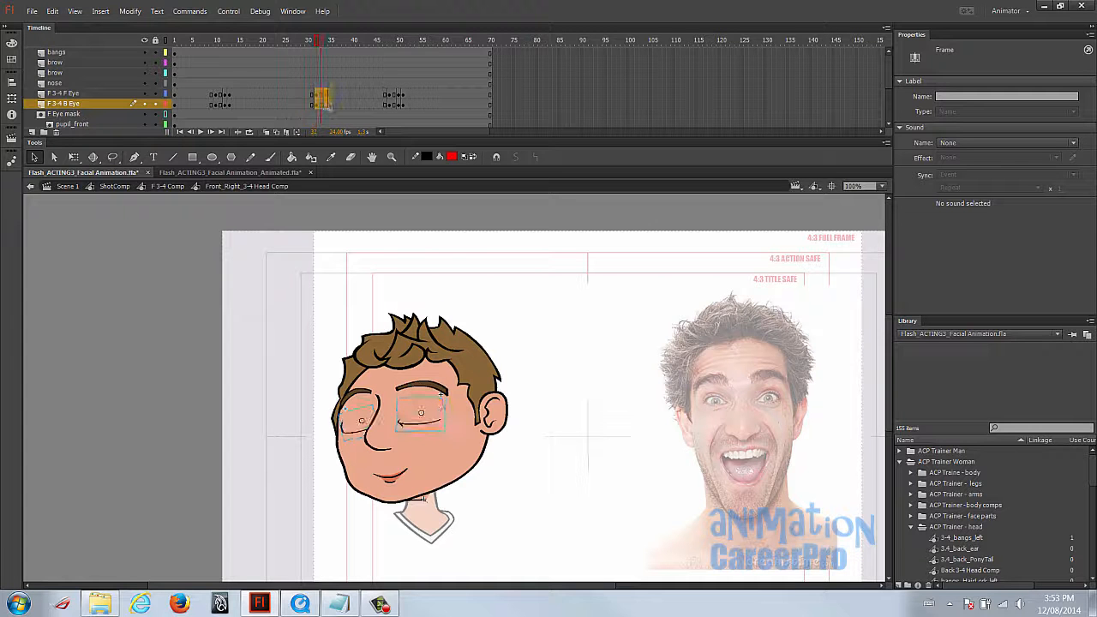
double_click(359, 272)
Inside the head symbol, shift the third blink on both eye layers to start at frame 50, and return to F 3-4 Comp
drag(308, 41, 398, 42)
click(390, 43)
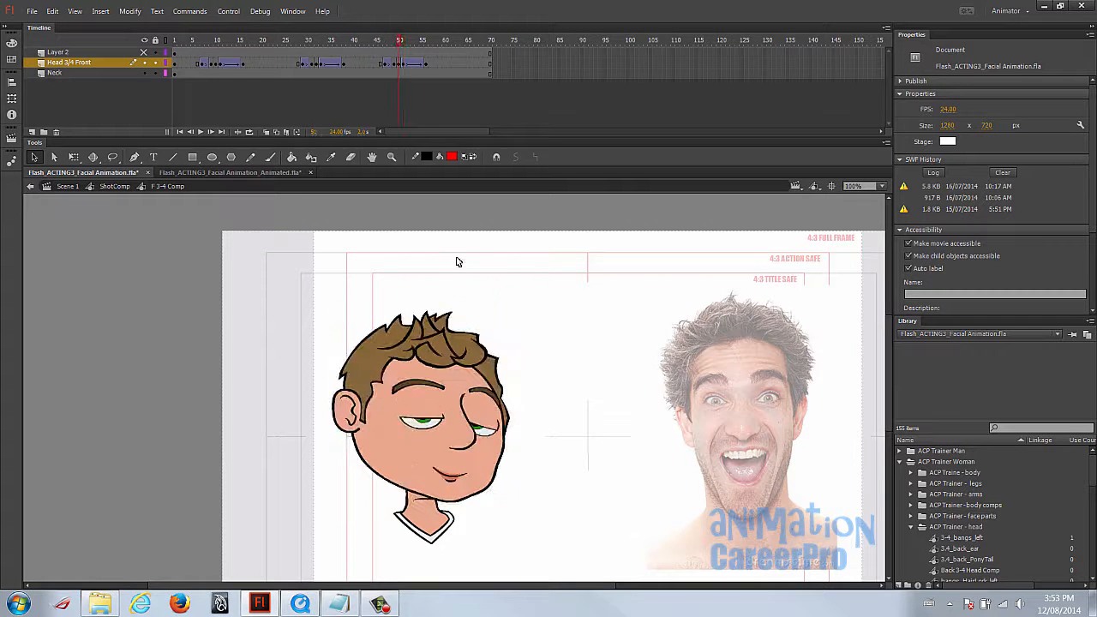
double_click(460, 398)
click(463, 403)
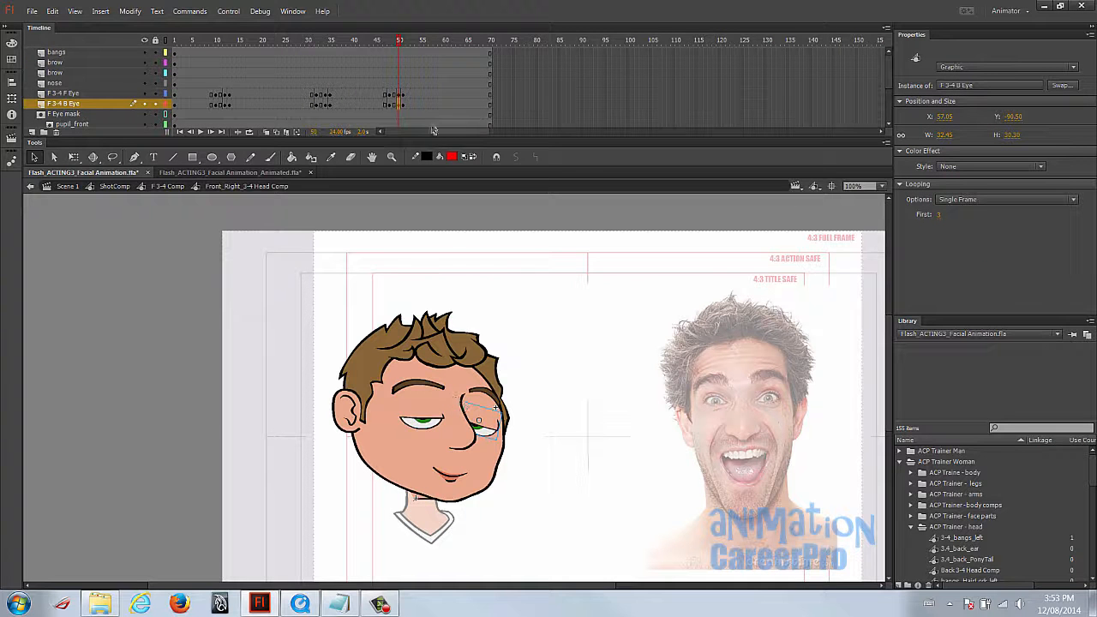
click(390, 94)
shift+click(403, 105)
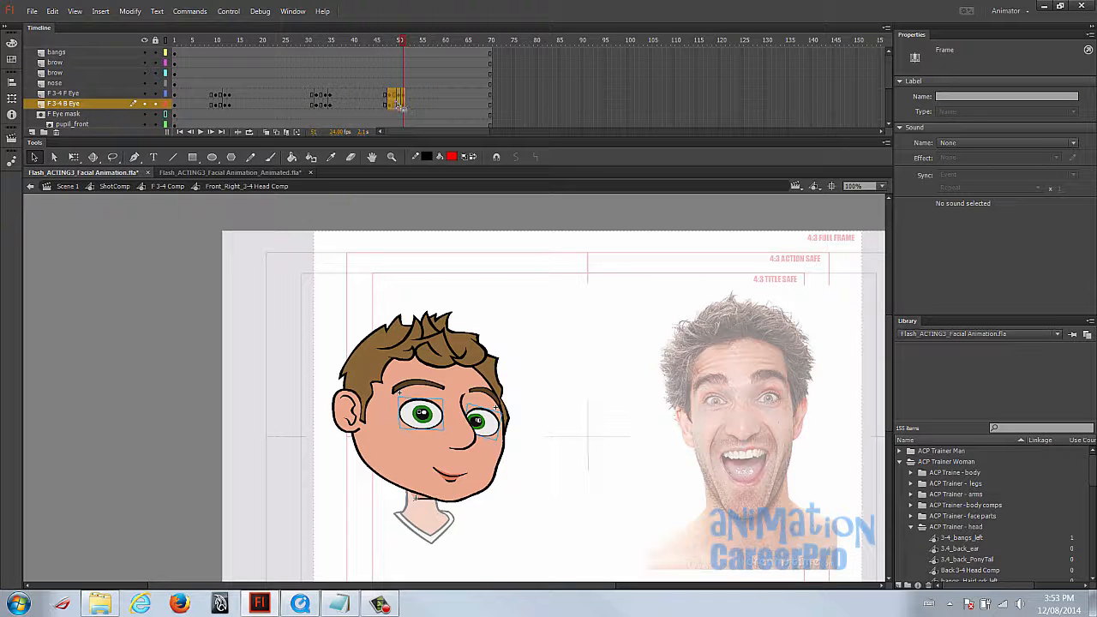
drag(399, 104, 409, 100)
double_click(359, 249)
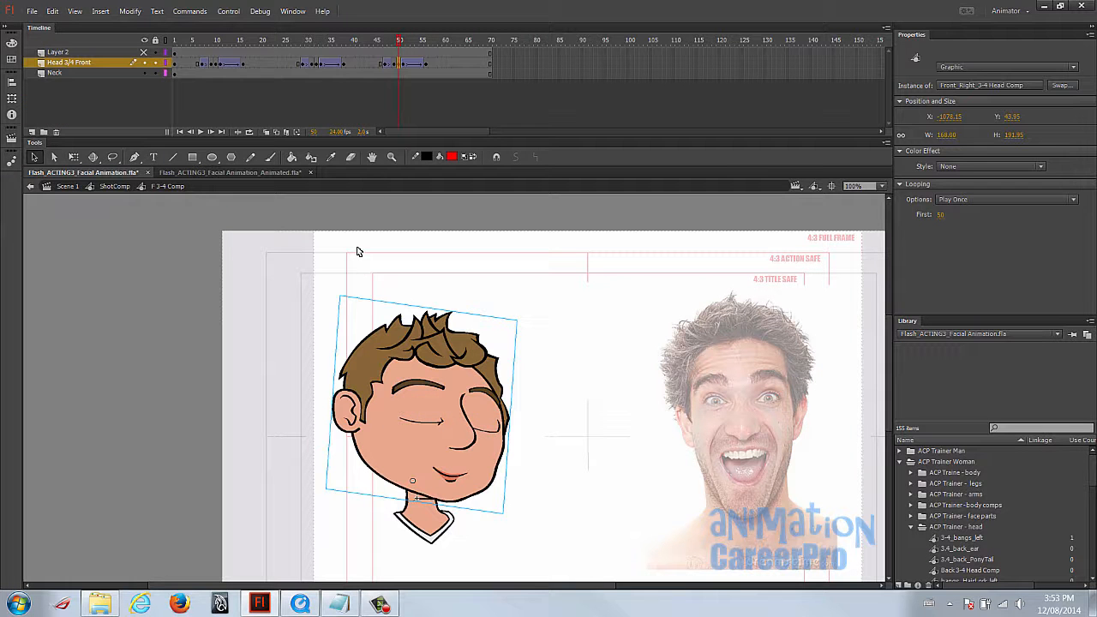
Play the head animation in F 3-4 Comp from frame 1 to review the retimed blinks, and return to frame 1
drag(374, 40, 169, 41)
key(Return)
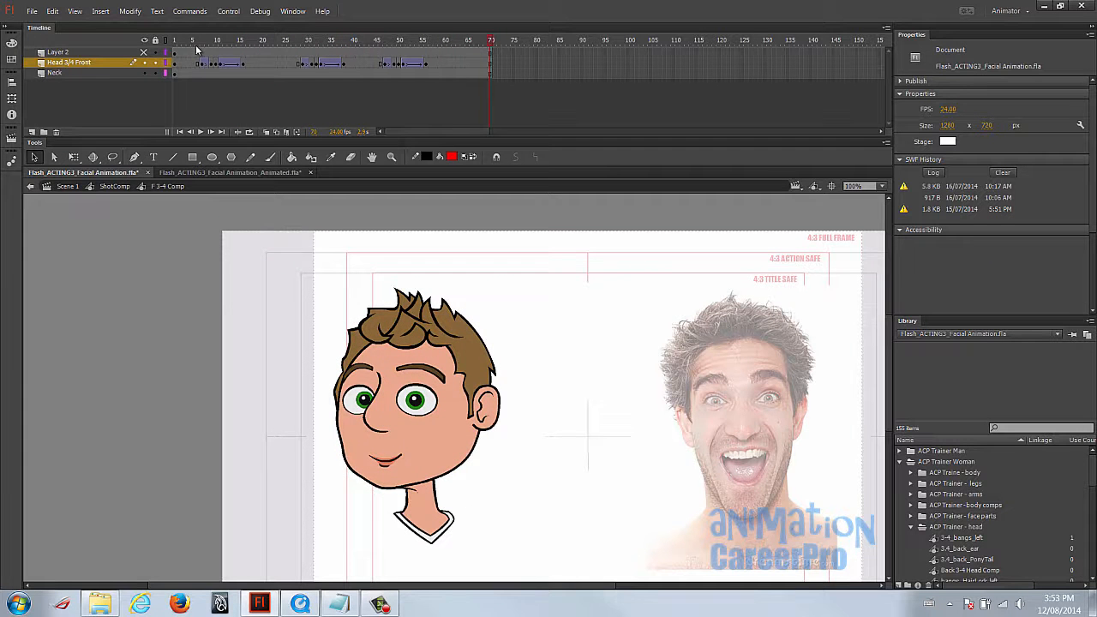
click(174, 42)
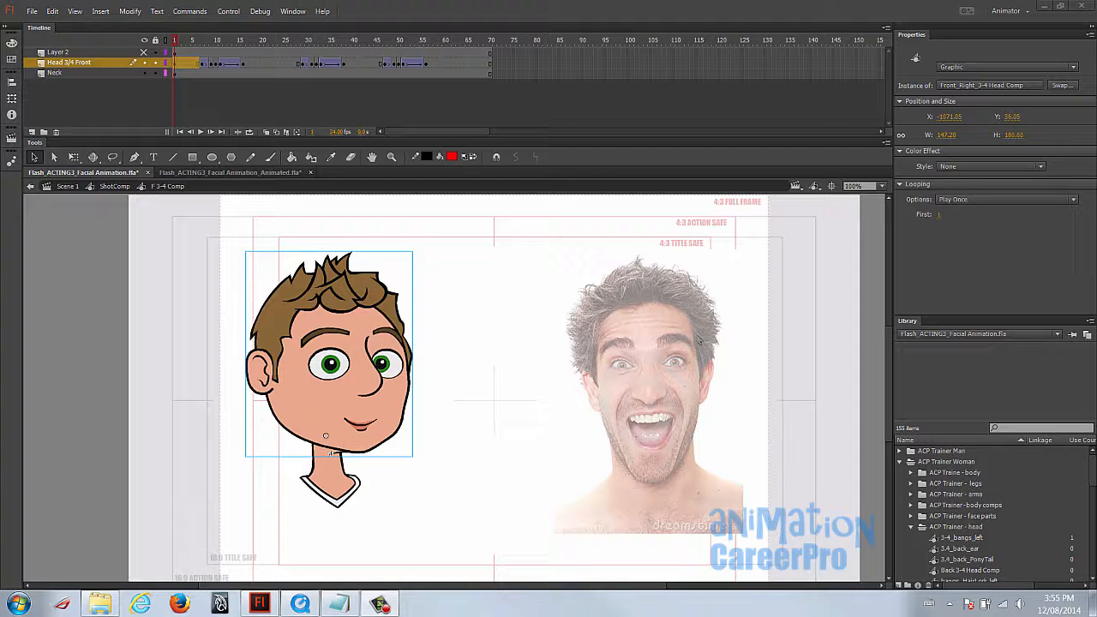
Return to ShotComp and trace the happy man's brow line in red with the Brush tool at frame 1
double_click(589, 352)
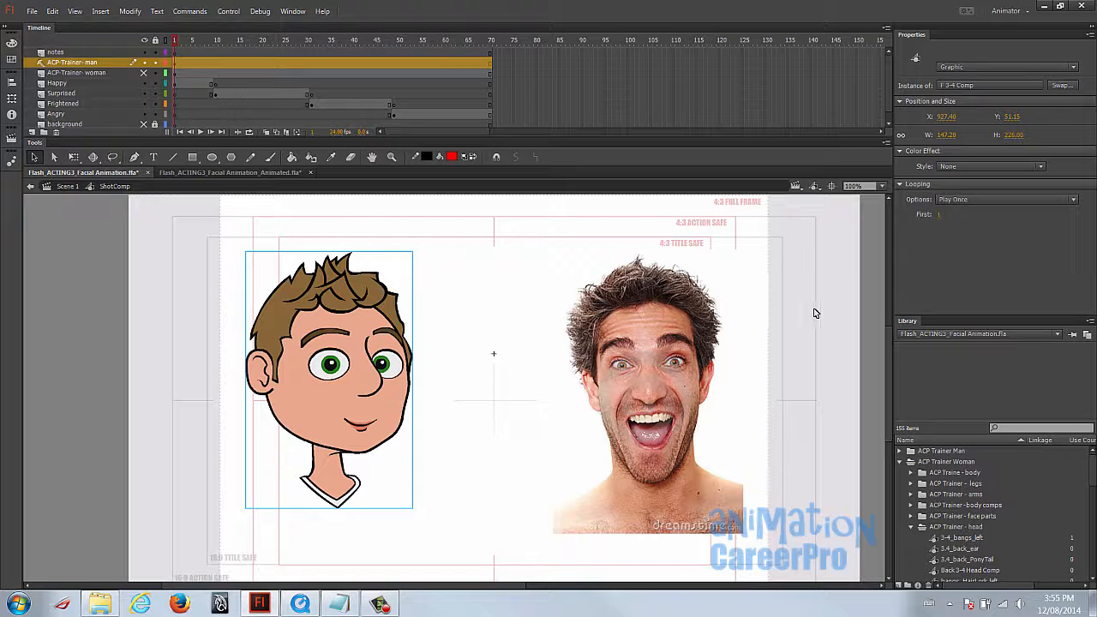
key(b)
drag(599, 355, 614, 344)
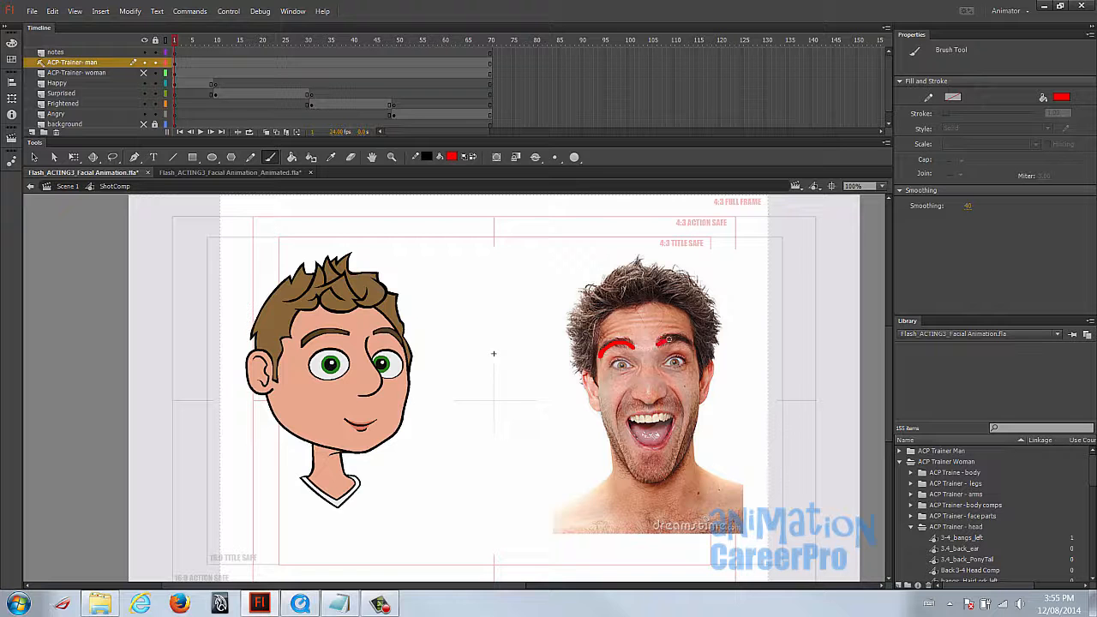
key(ctrl+z)
key(ctrl+z)
key(ctrl+z)
mouse_move(598, 359)
mouse_down()
mouse_move(612, 344)
mouse_move(698, 348)
mouse_up()
Brush red brow lines over the surprised woman's photo at frame 10 and the frightened man's photo at frame 31
click(217, 40)
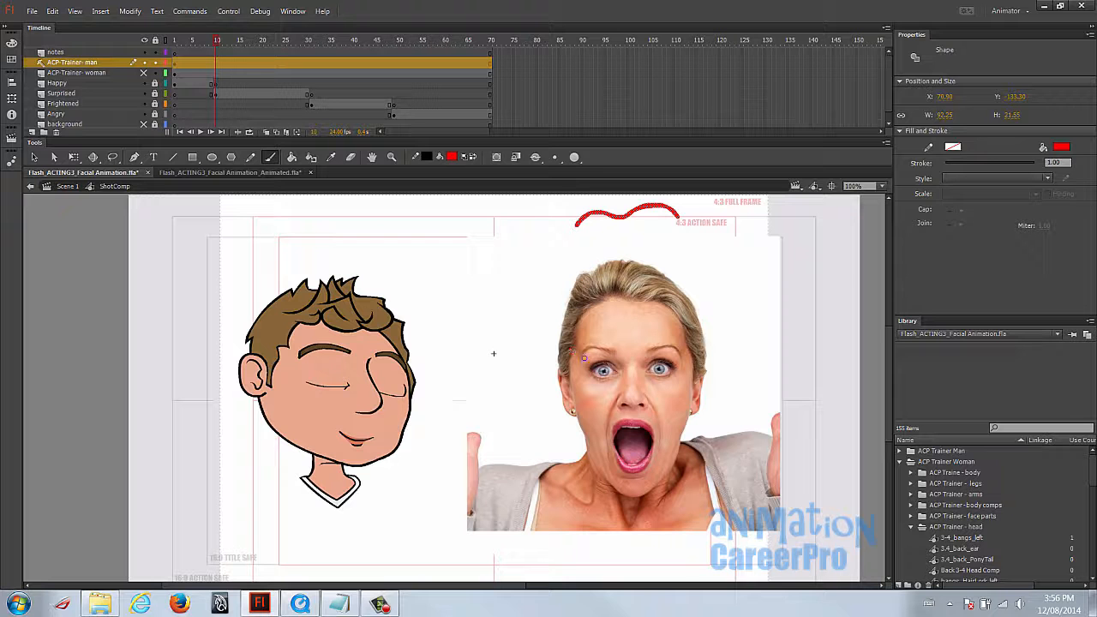
mouse_move(580, 359)
mouse_down()
mouse_move(664, 347)
mouse_move(684, 364)
mouse_up()
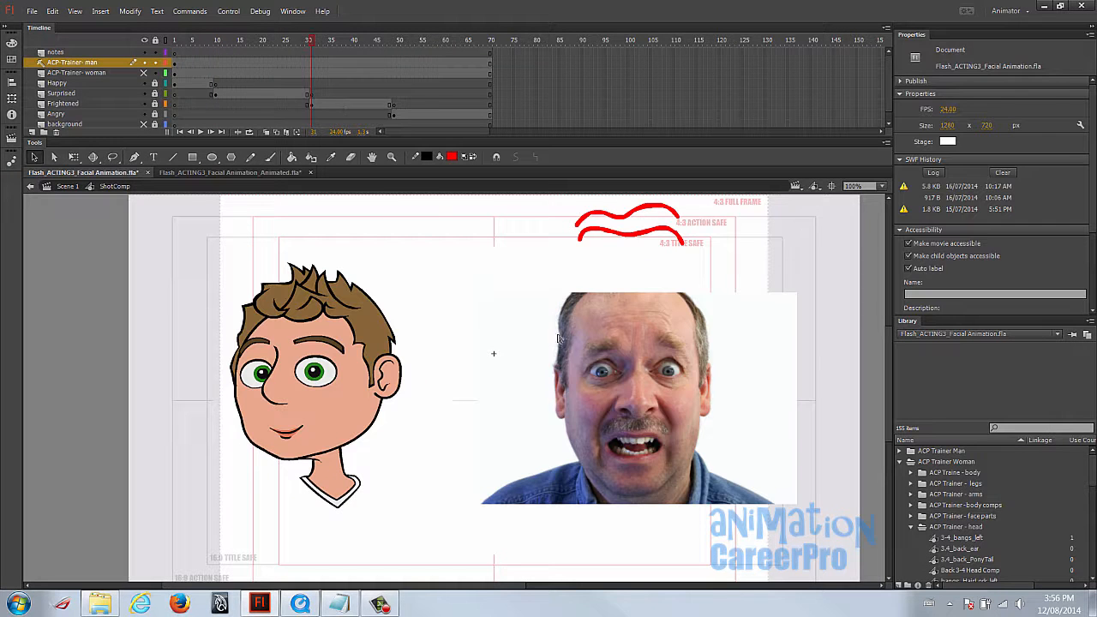
key(b)
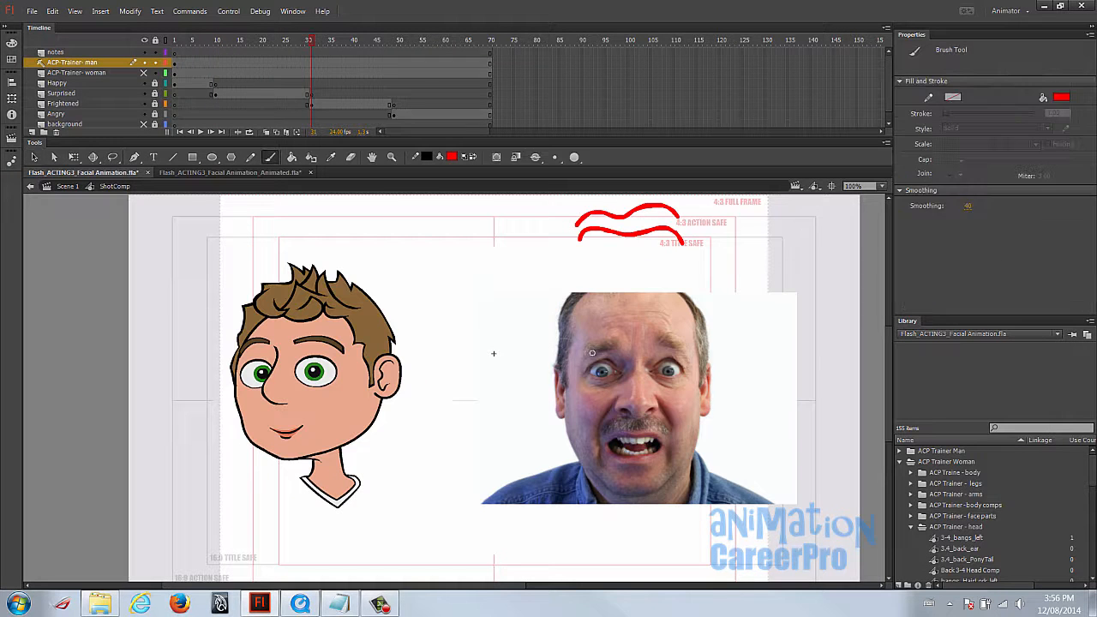
drag(651, 334, 691, 363)
key(ctrl+z)
key(ctrl+z)
mouse_move(612, 341)
mouse_down()
mouse_move(658, 331)
mouse_move(673, 344)
mouse_up()
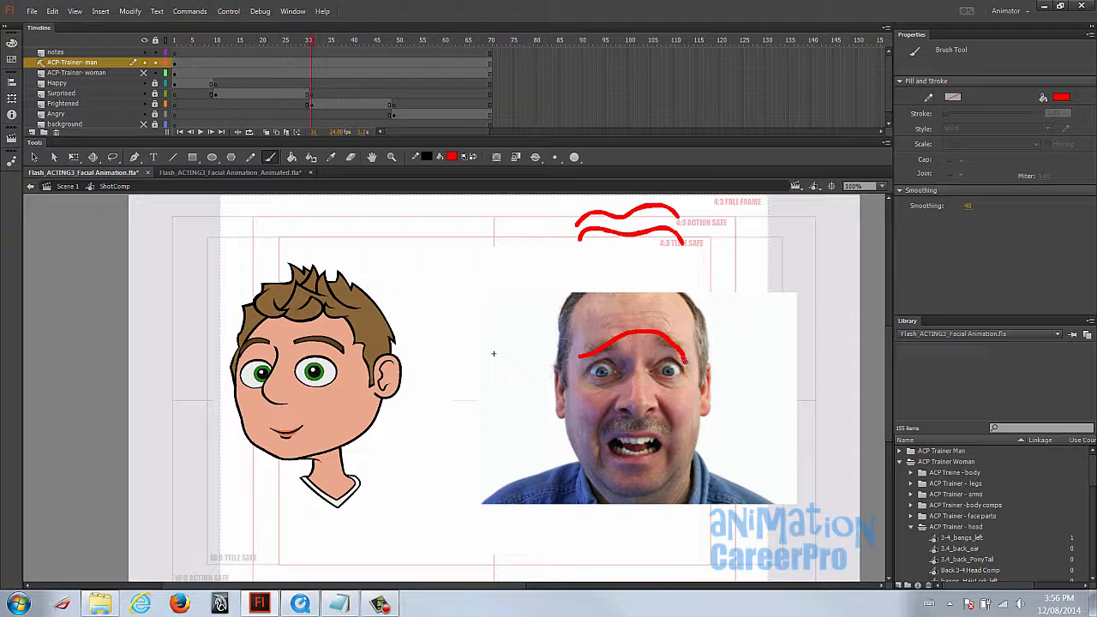
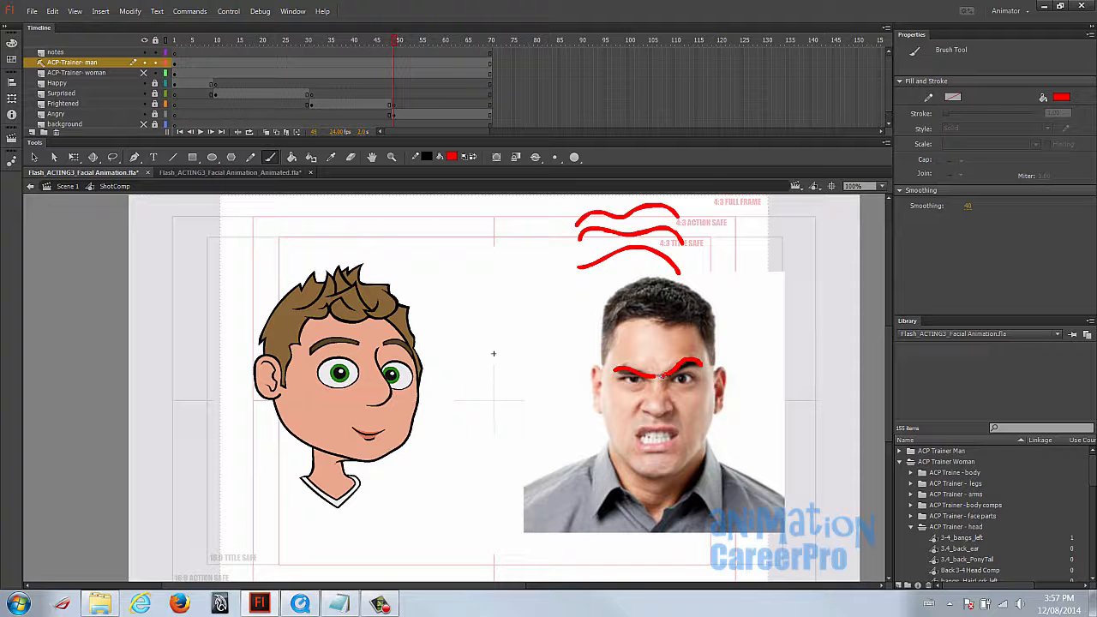
Brush a red brow line over the angry man's photo at frame 49 and place it beside the other brow lines
mouse_move(657, 376)
mouse_down()
mouse_move(707, 360)
mouse_move(691, 353)
mouse_move(658, 376)
mouse_move(615, 374)
mouse_move(630, 291)
mouse_move(583, 300)
mouse_move(535, 271)
mouse_up()
key(ctrl+z)
key(v)
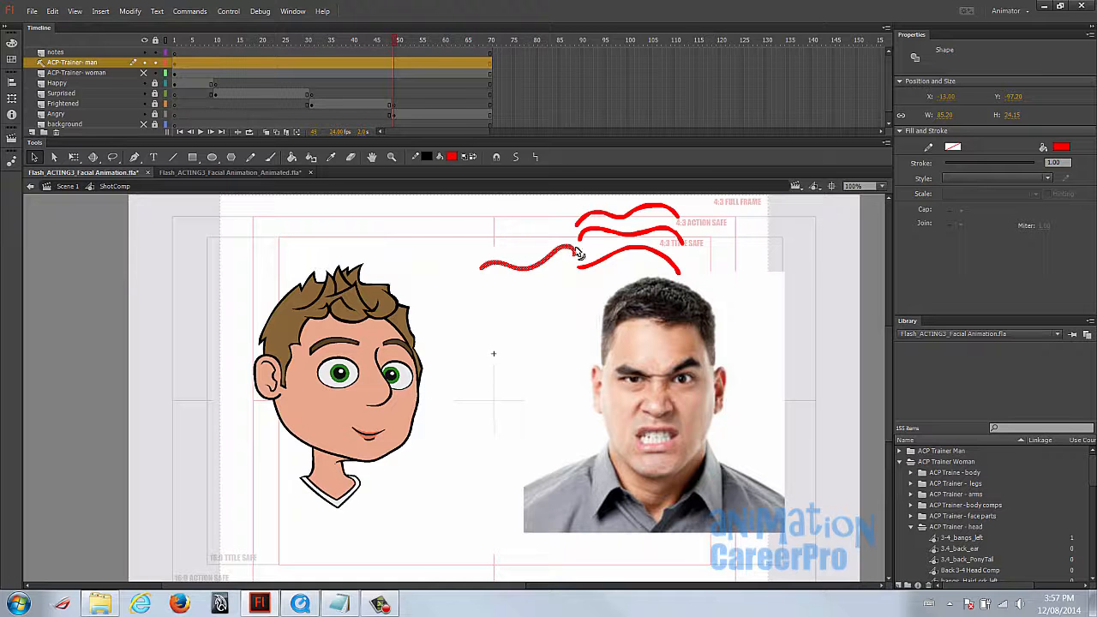
Delete all four red brow lines above the reference photo
click(466, 206)
mouse_move(455, 201)
mouse_down()
mouse_move(523, 216)
mouse_move(705, 306)
mouse_move(696, 312)
mouse_up()
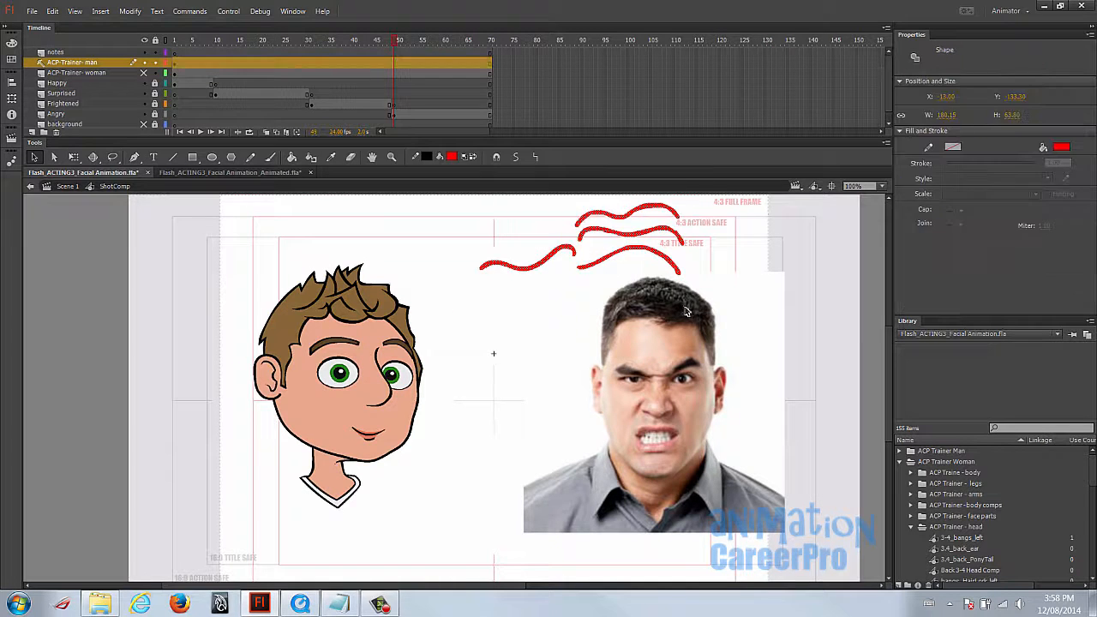
key(Delete)
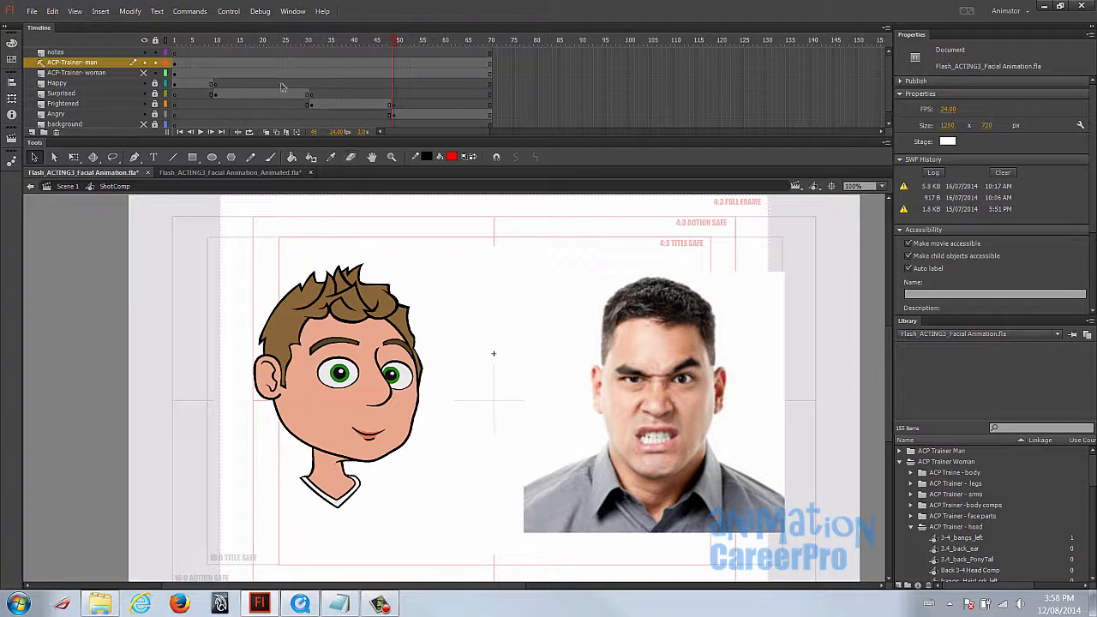
Open F 3-4 Comp, enter the Front_Right_3-4 Head Comp symbol at frame 1, and select the mouth
drag(177, 40, 219, 45)
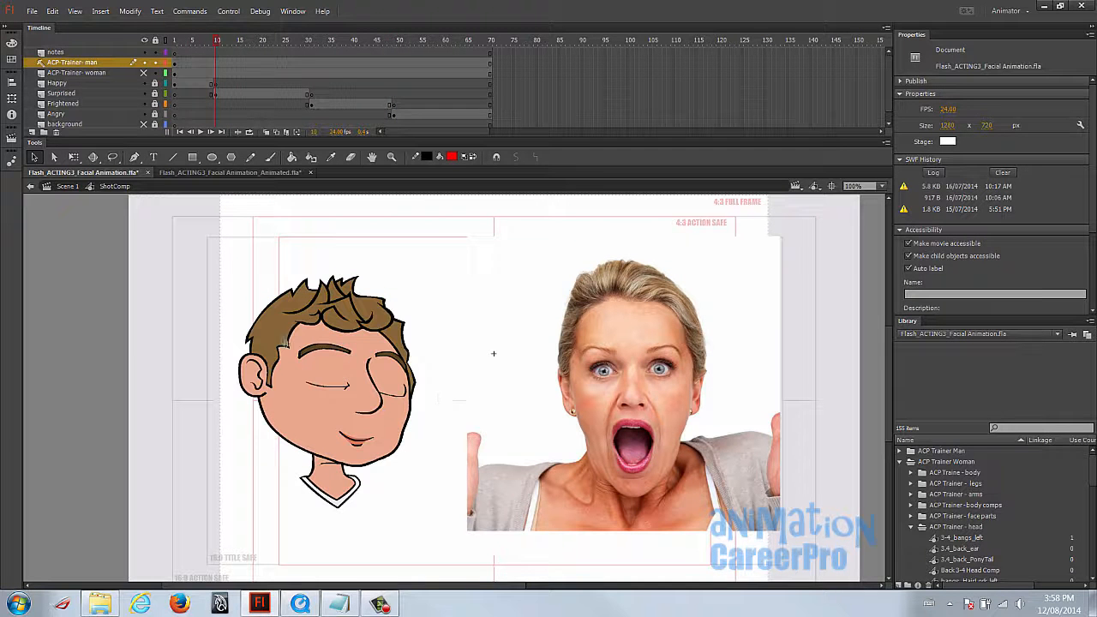
double_click(341, 369)
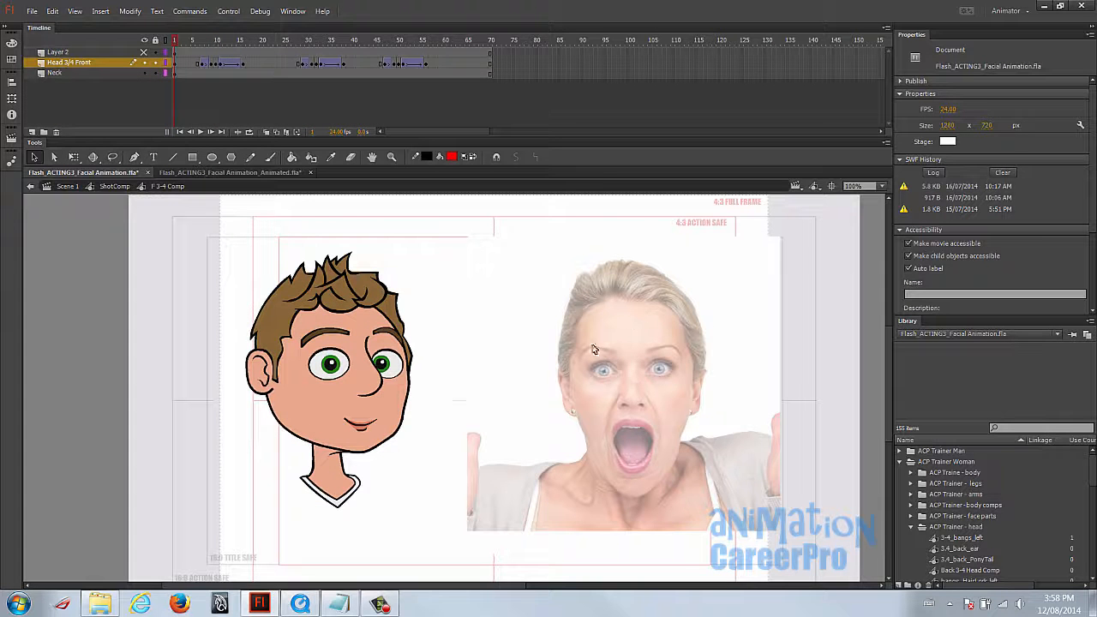
click(371, 431)
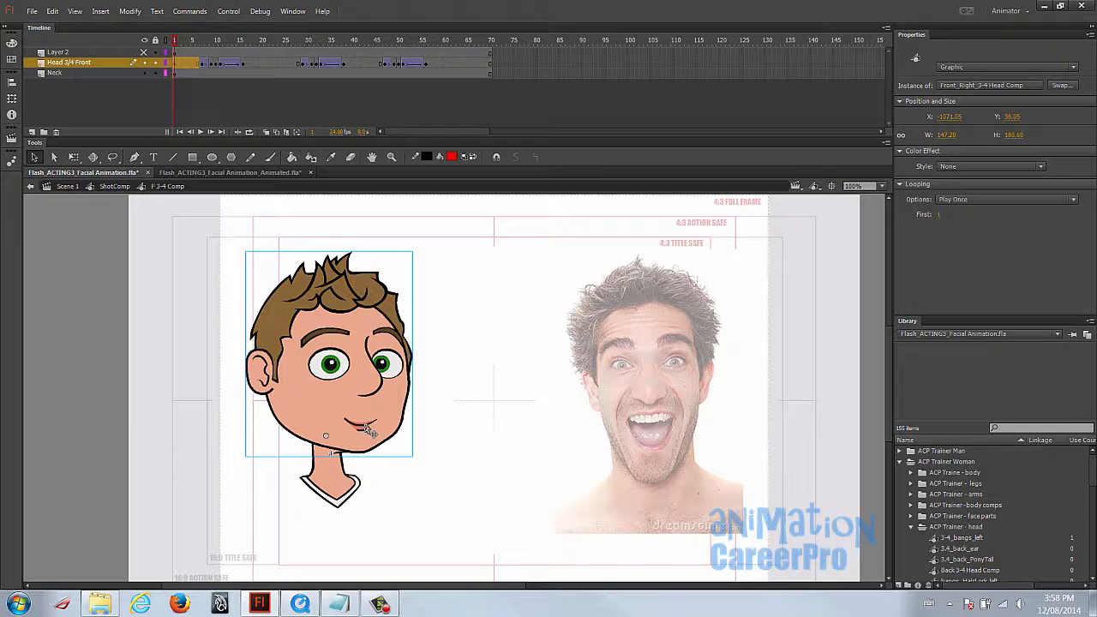
double_click(371, 430)
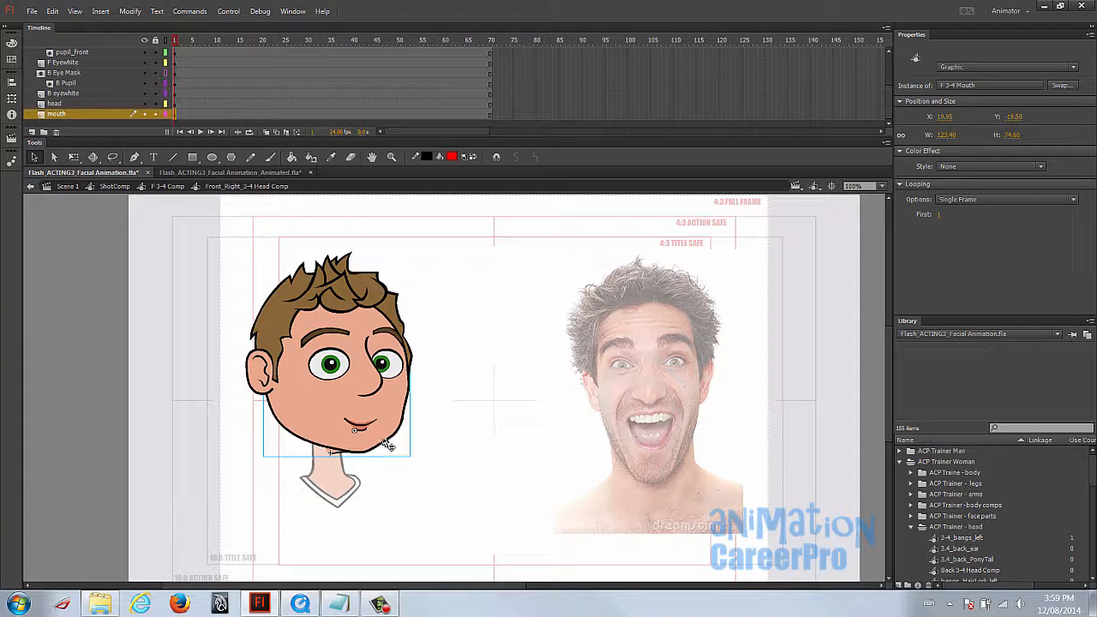
Preview the first mouth shapes by setting the mouth instance's first frame to 2 and upward through 5
click(940, 215)
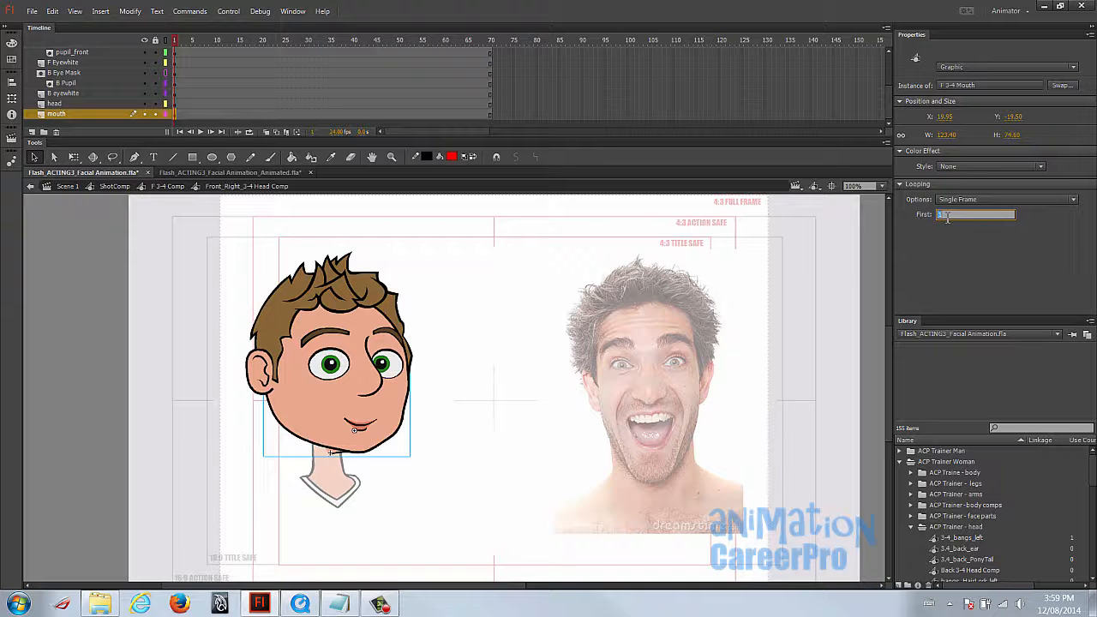
text(2)
key(Return)
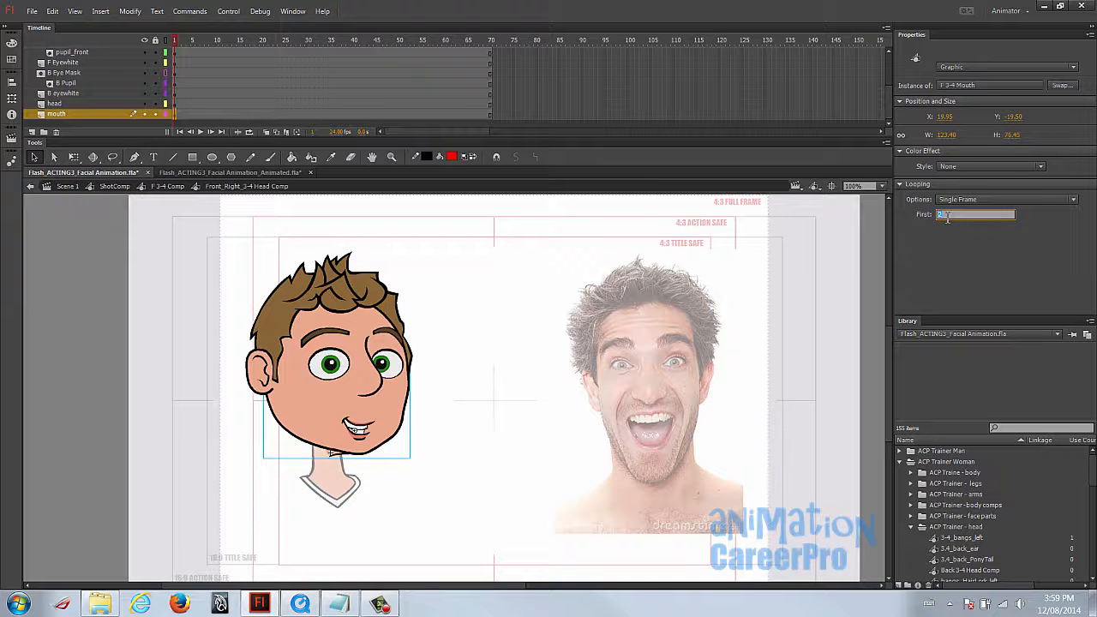
text(3)
key(Return)
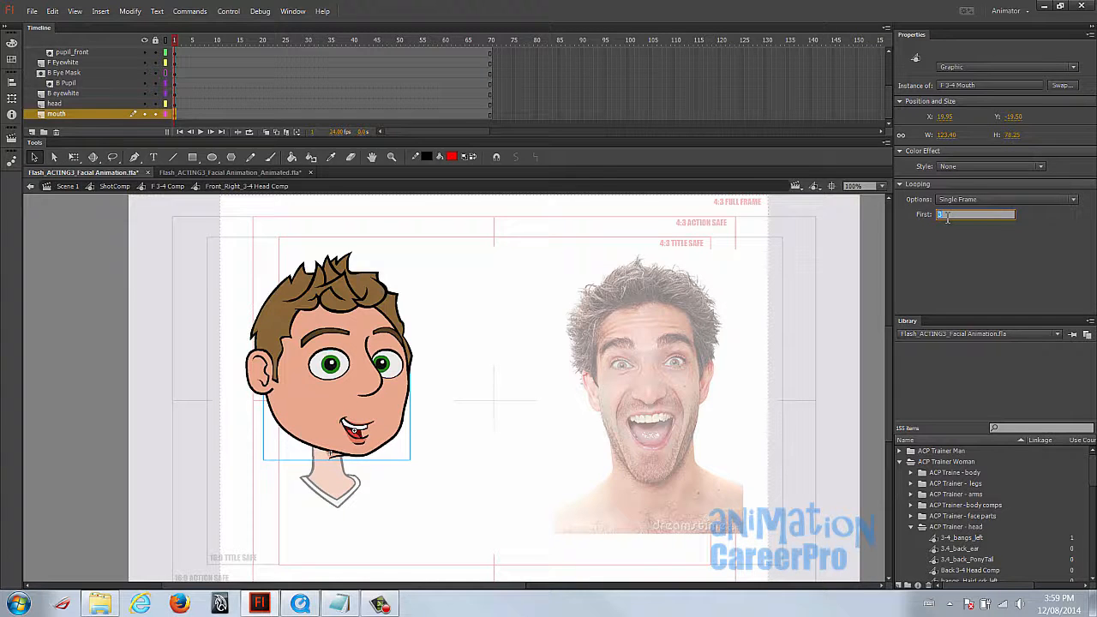
text(4)
key(Return)
text(2)
key(Return)
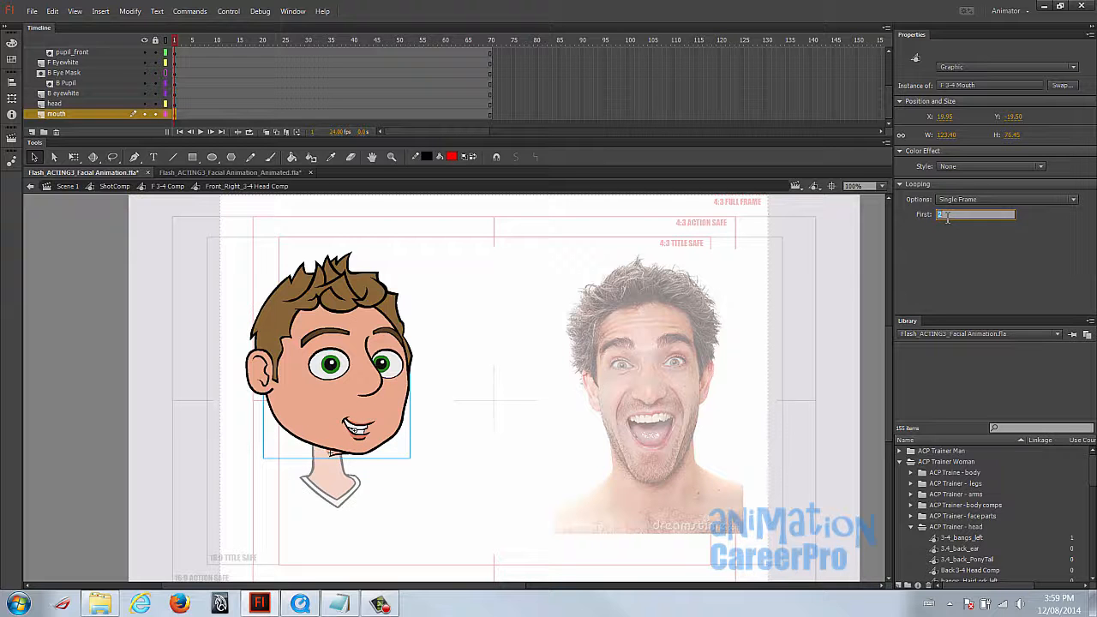
text(3)
key(Return)
text(4)
key(Return)
text(5)
key(Return)
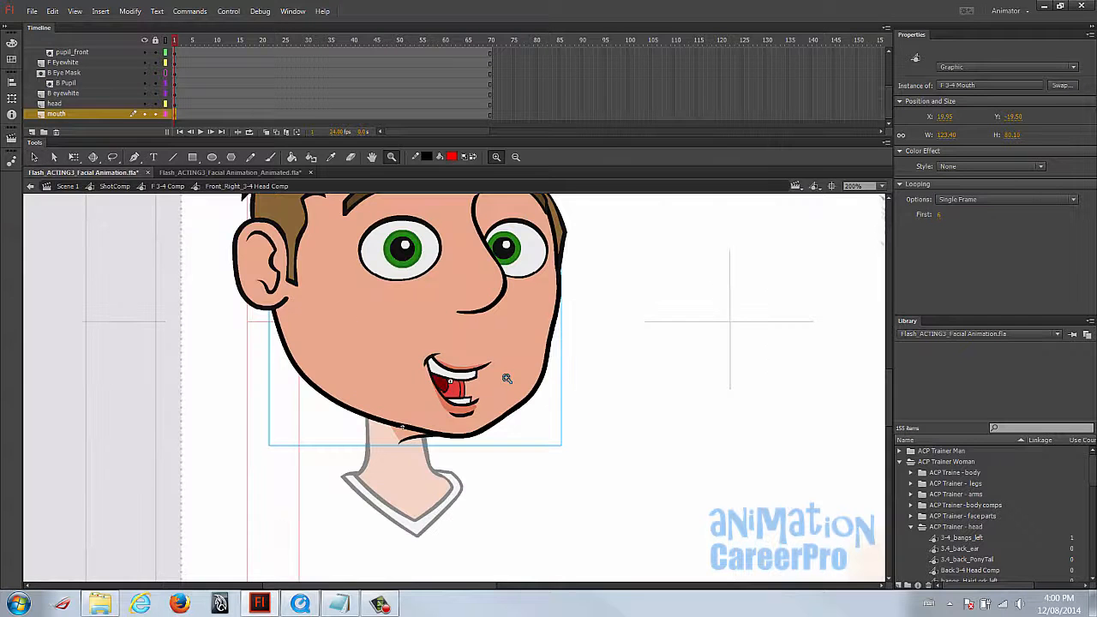
Preview further mouth shapes by setting the mouth instance's first frame to 7, 8, 9, 10 and 11
key(v)
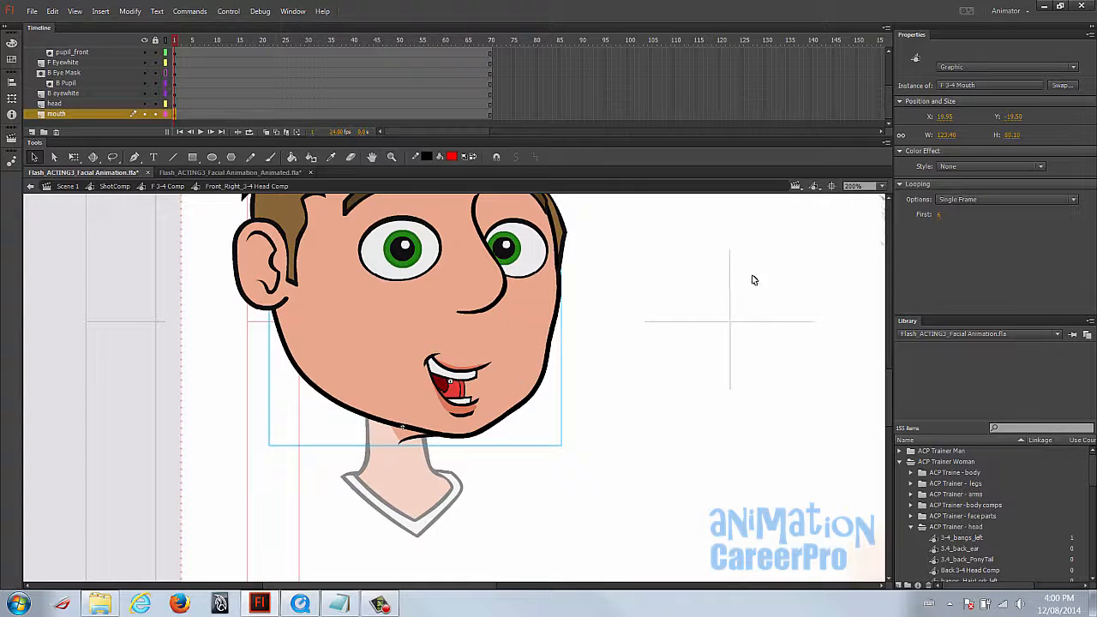
click(938, 215)
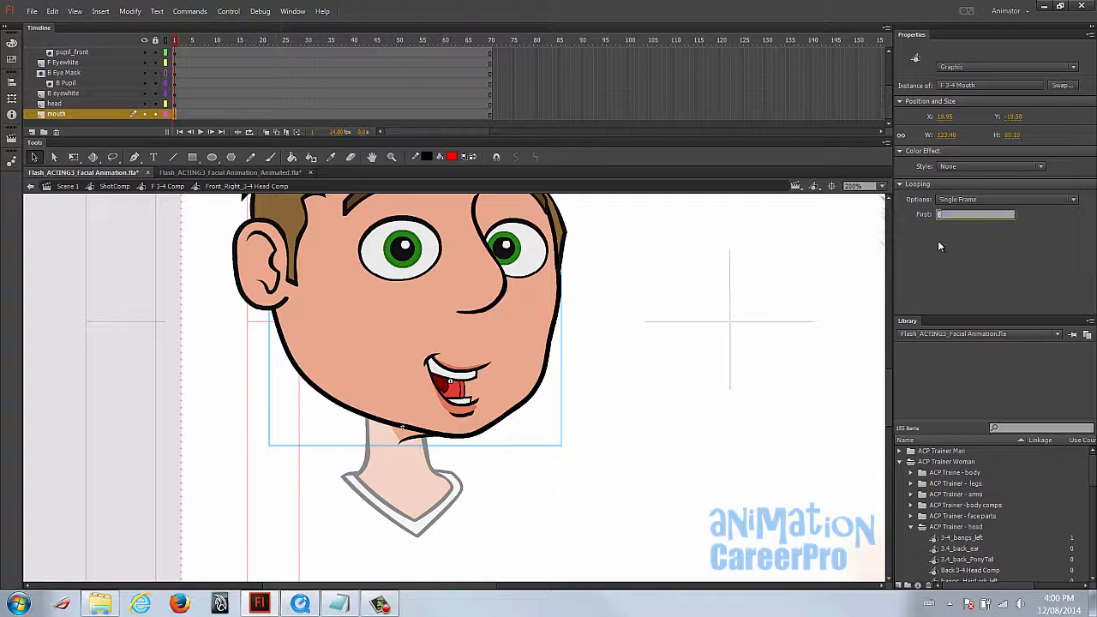
text(7)
key(Return)
text(8)
key(Return)
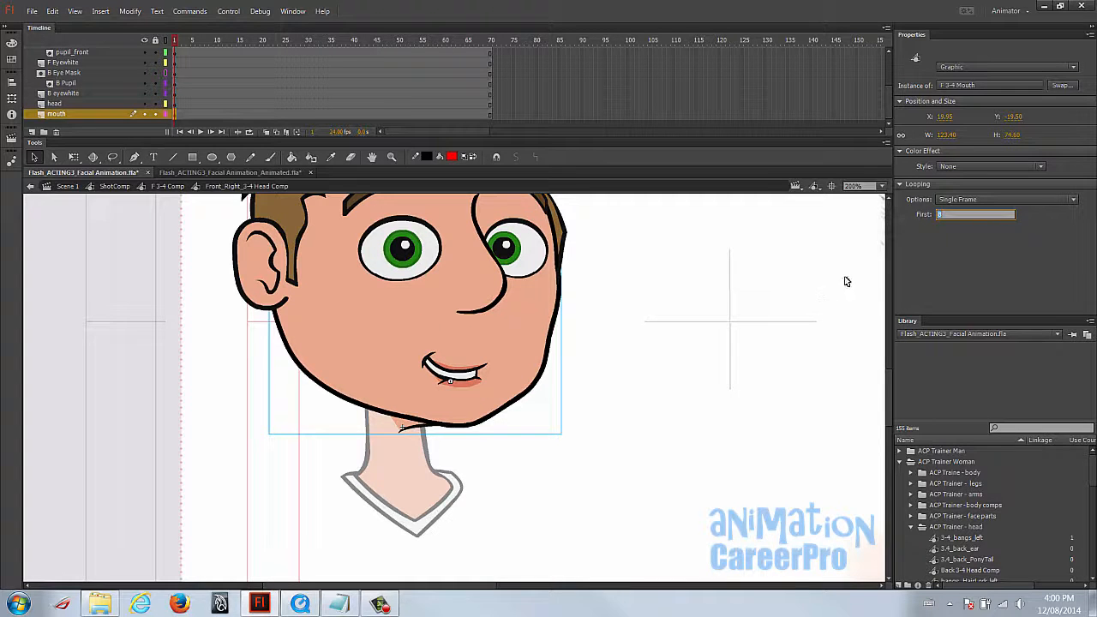
text(9)
key(Return)
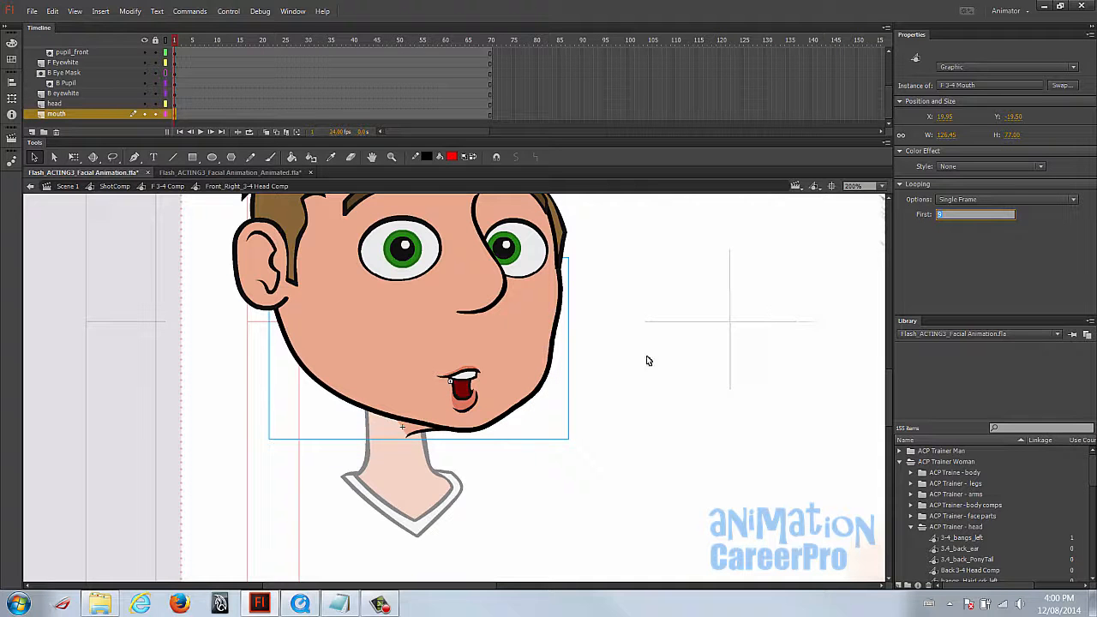
text(10)
key(Return)
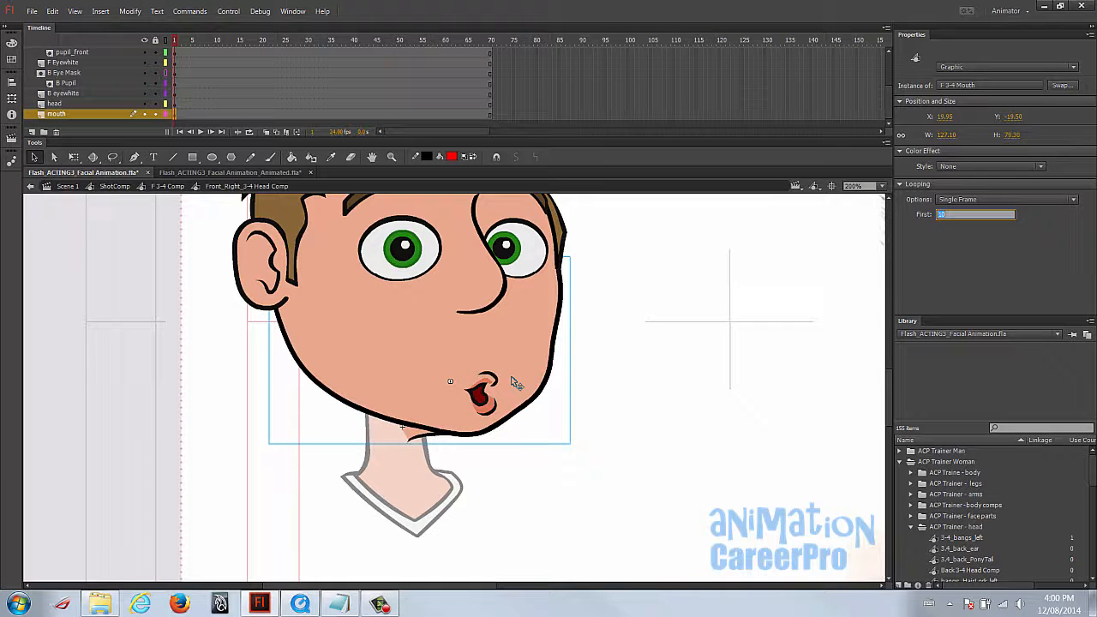
text(11)
key(Return)
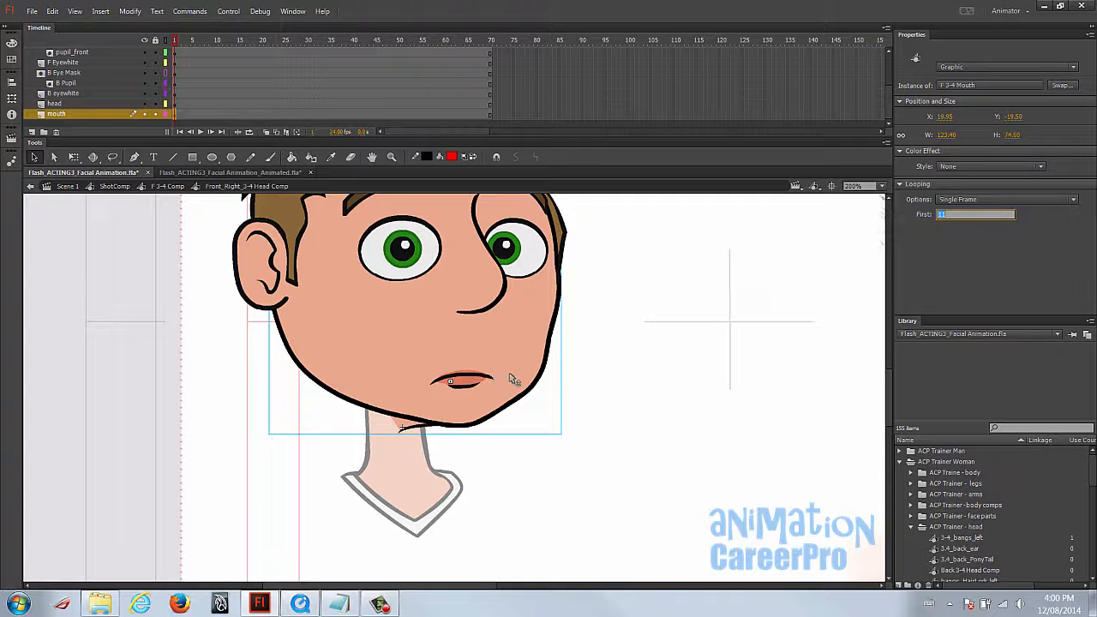
Step the mouth instance's first frame beyond 11 to preview the remaining mouth shapes
key(Up)
key(Up)
key(Up)
key(Up)
key(Up)
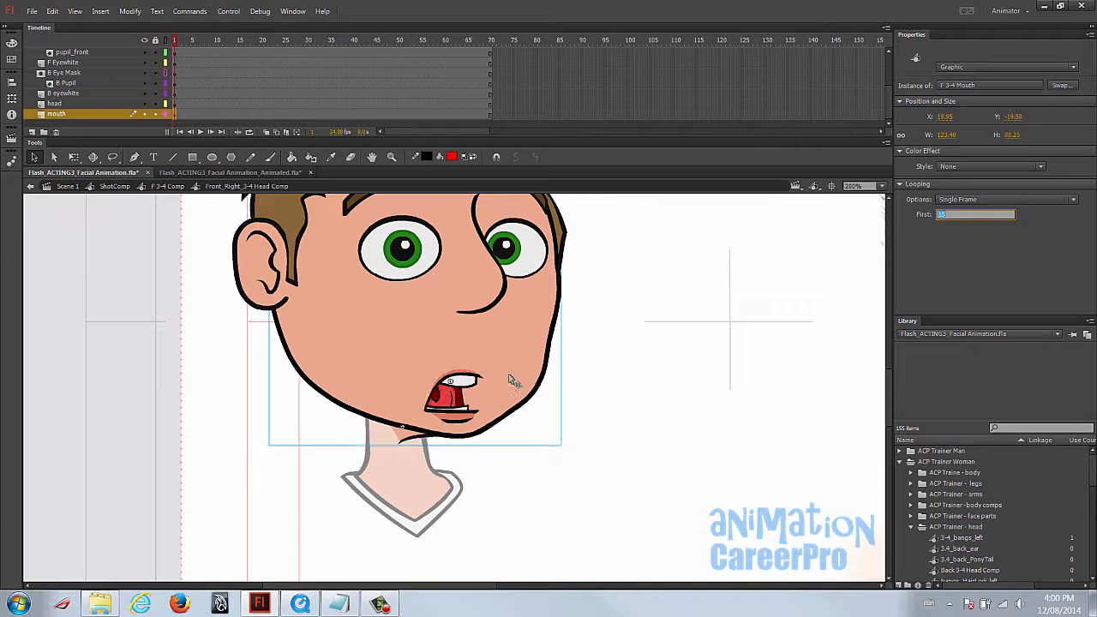
key(Up)
key(Up)
key(Up)
key(Up)
key(Up)
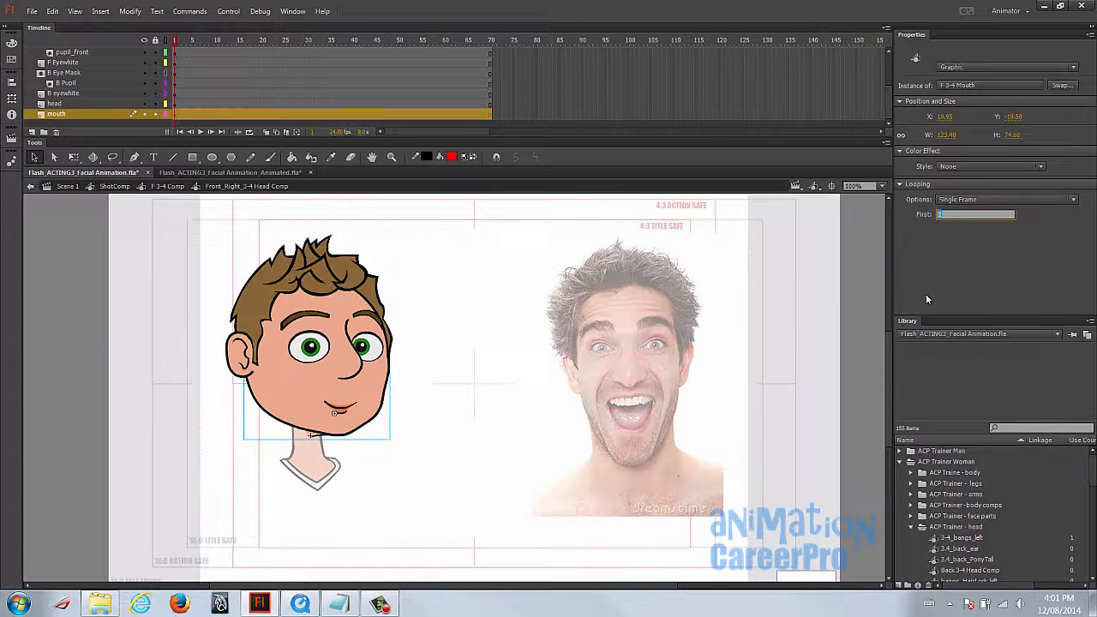
Set the mouth instance's first frame to 5 at frame 1 for the happy expression
key(Up)
key(Up)
key(Up)
key(Up)
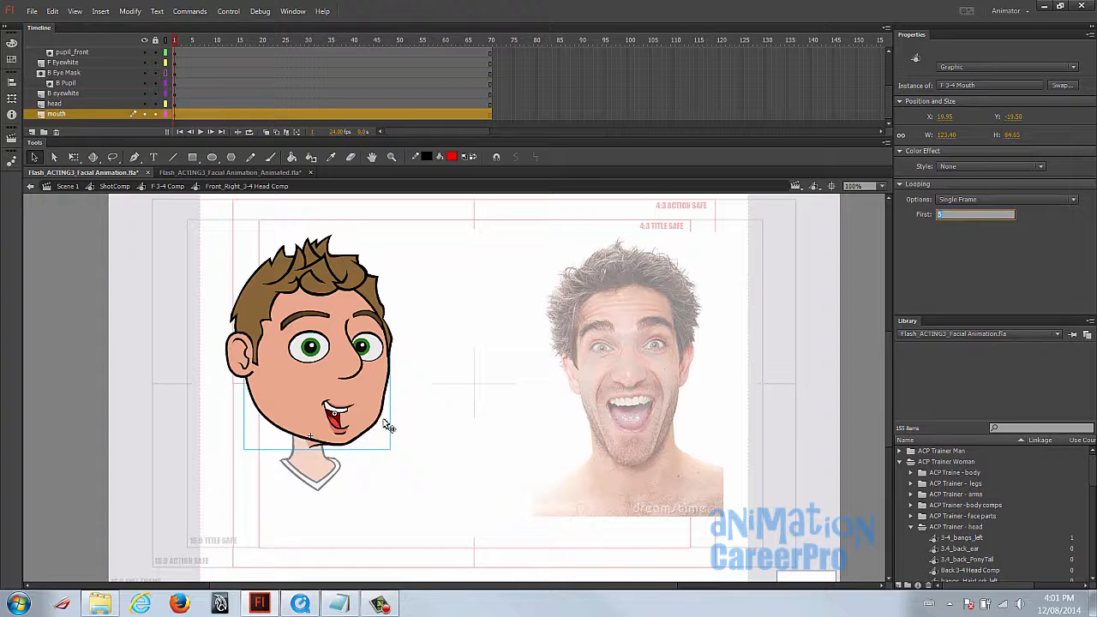
Try rotating the eyebrow over the larger eye with Free Transform, and undo the rotation
click(325, 317)
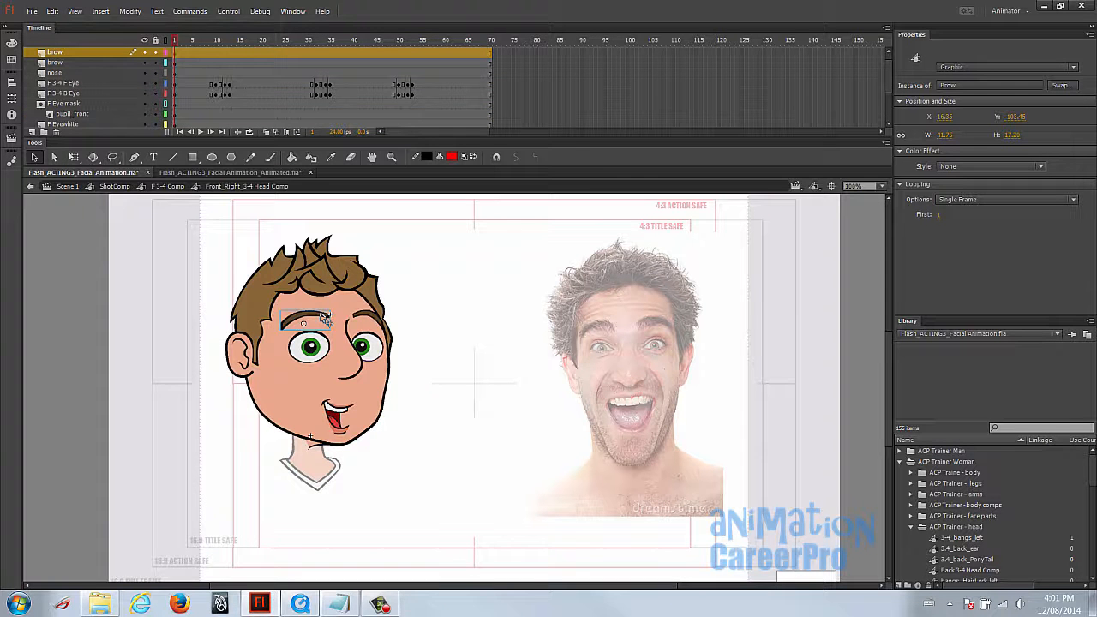
key(q)
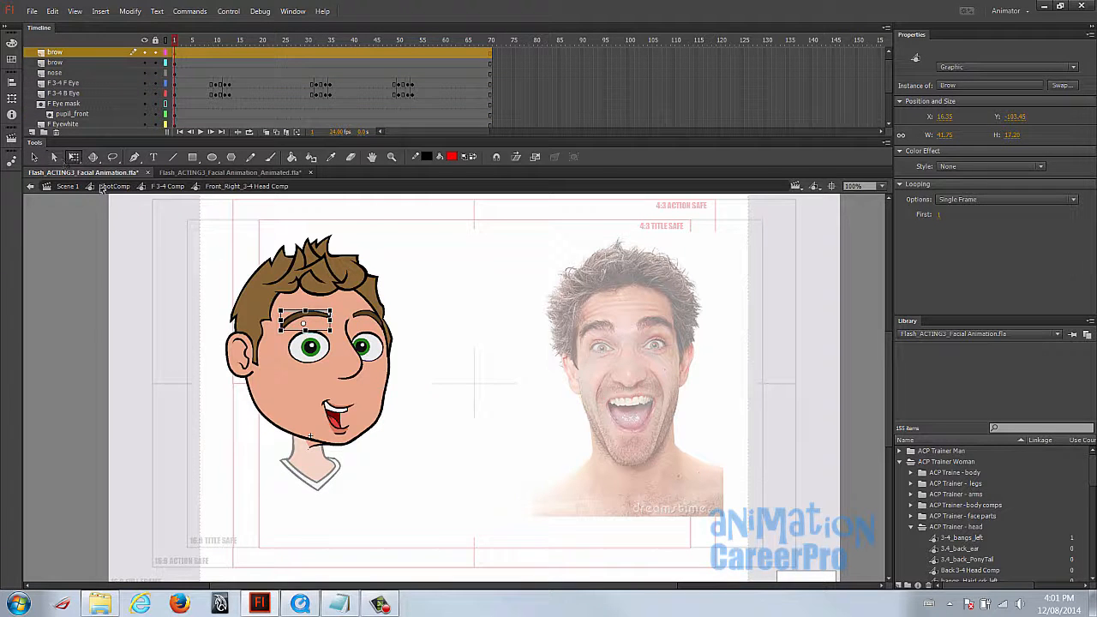
drag(343, 314, 408, 320)
key(ctrl+z)
drag(306, 332, 330, 295)
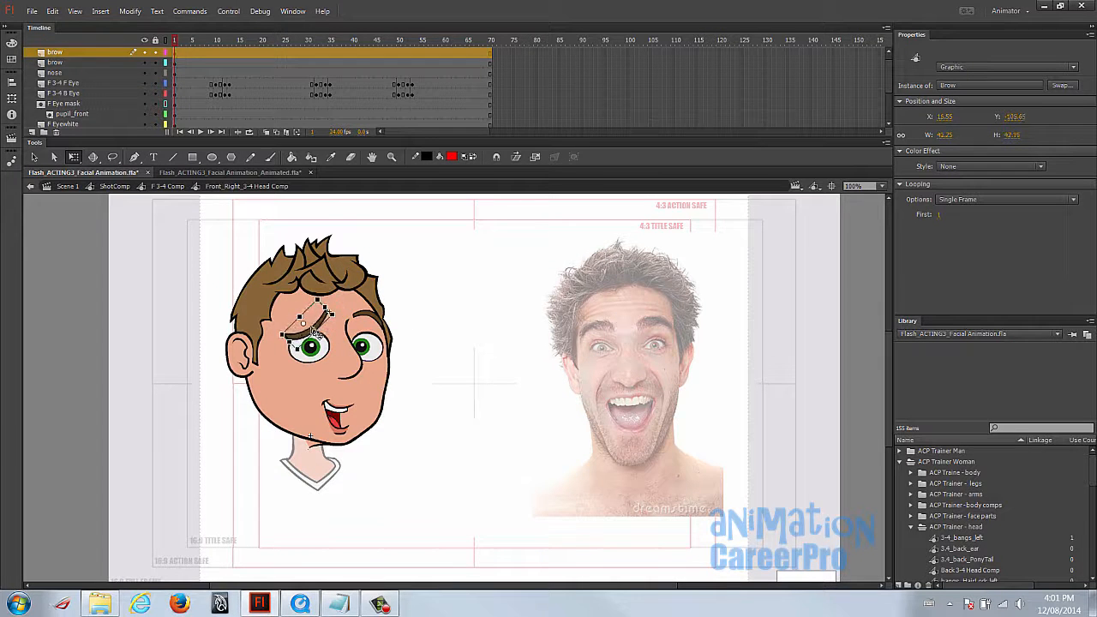
key(ctrl+z)
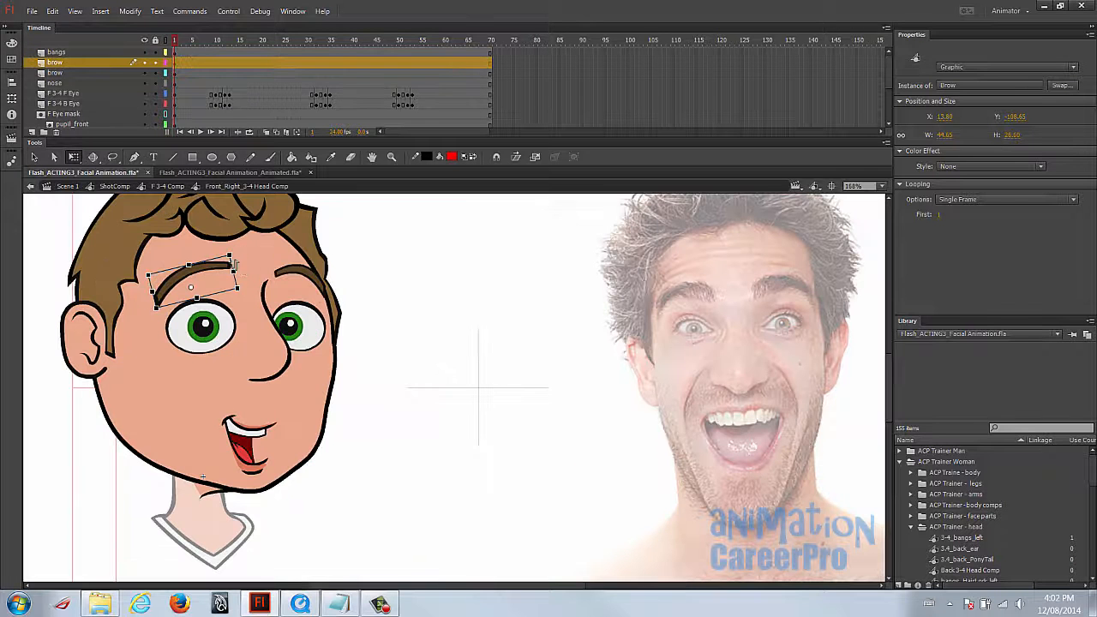
Raise both eyebrows and rotate the far one to match the happy man's brows in the reference photo
drag(214, 266, 209, 257)
click(297, 268)
mouse_move(329, 260)
mouse_down()
mouse_move(332, 271)
mouse_move(315, 272)
mouse_up()
drag(208, 257, 206, 250)
drag(295, 260, 293, 251)
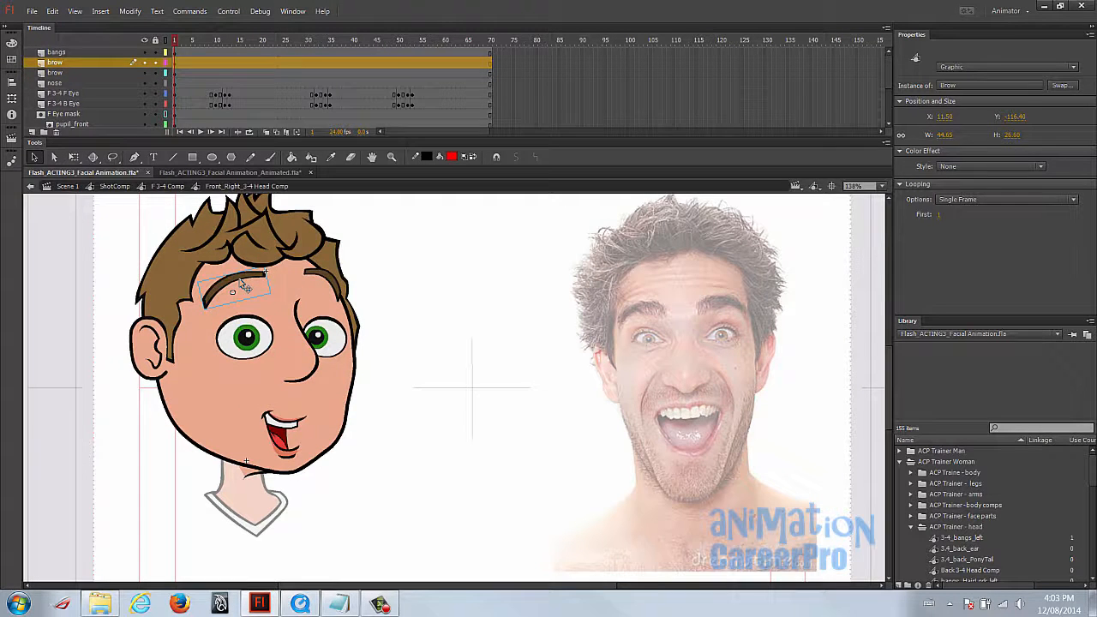
Open the Brow symbol over the larger eye, hide and lock its Fill layer, and show the Line layer
double_click(245, 288)
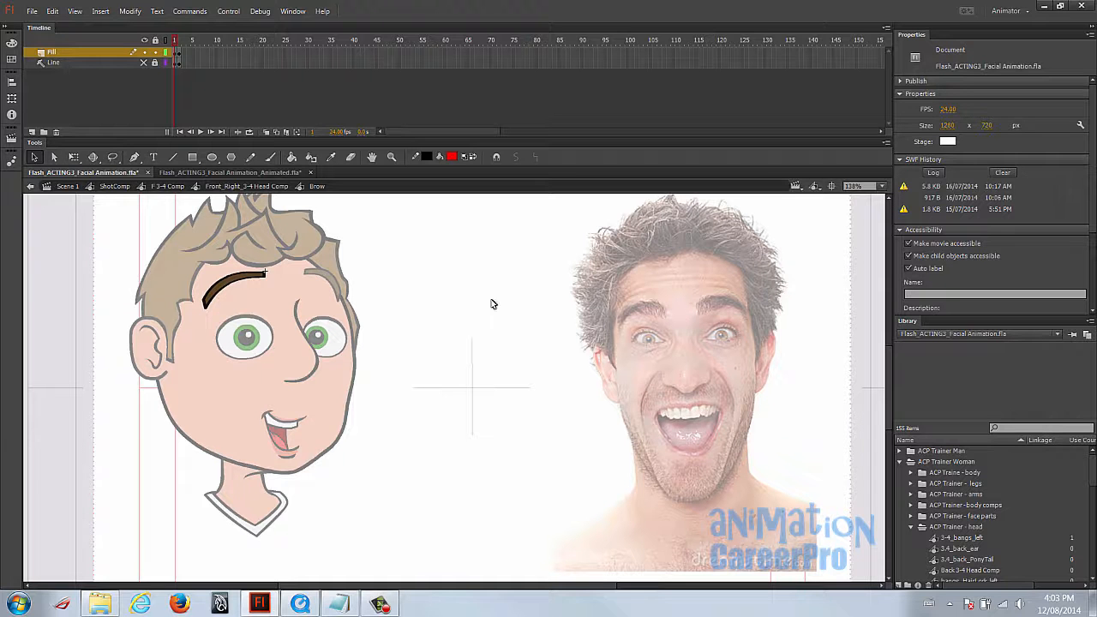
click(111, 63)
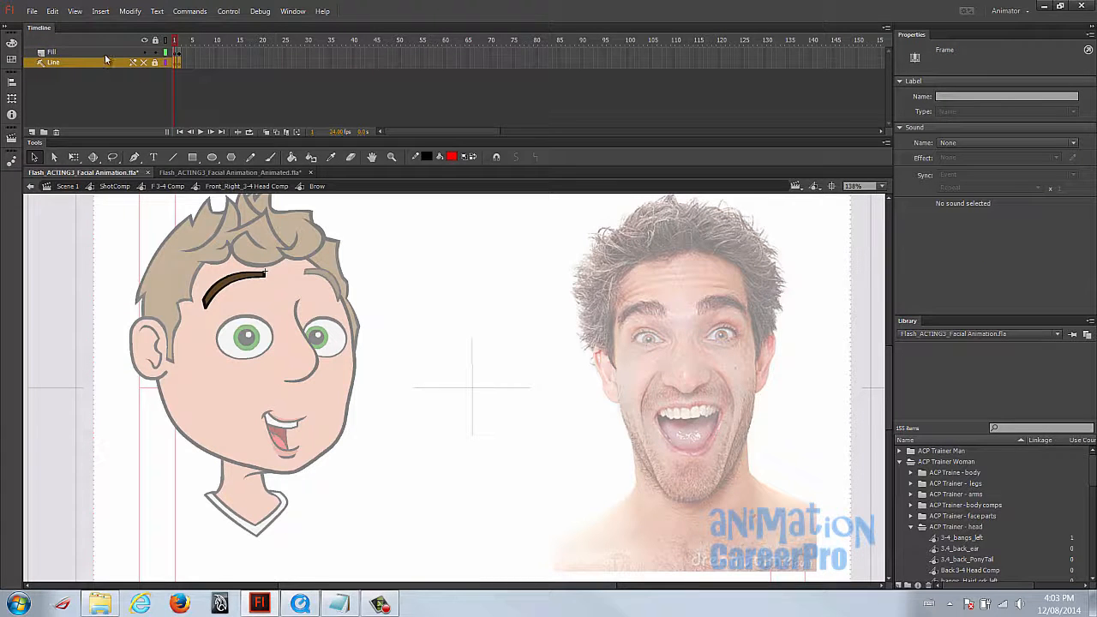
click(105, 54)
click(141, 63)
click(117, 53)
click(143, 52)
click(155, 52)
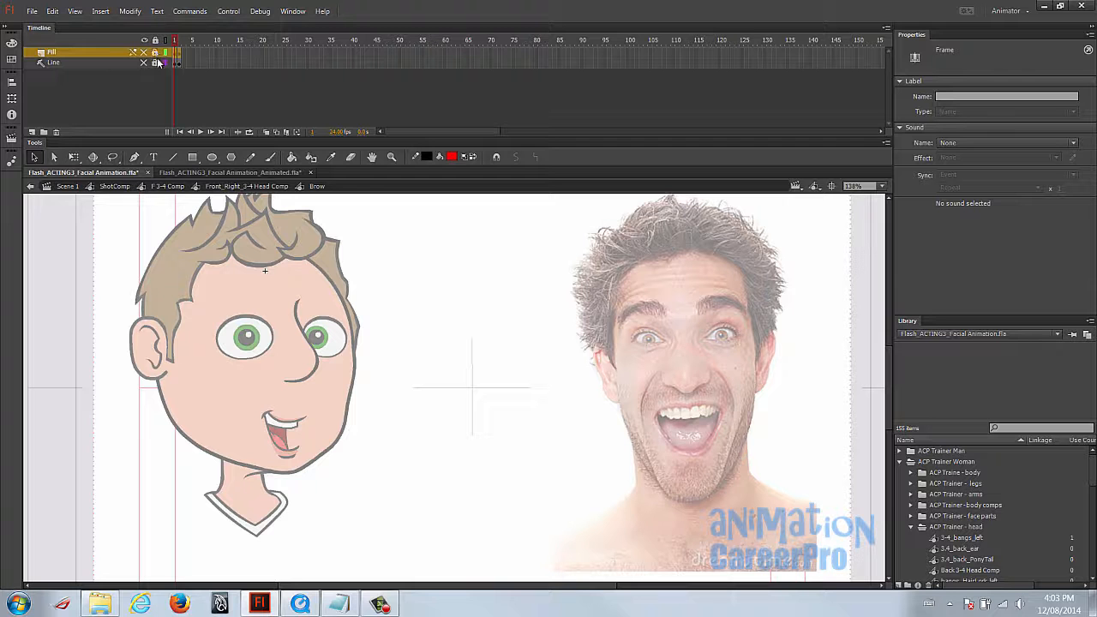
click(144, 63)
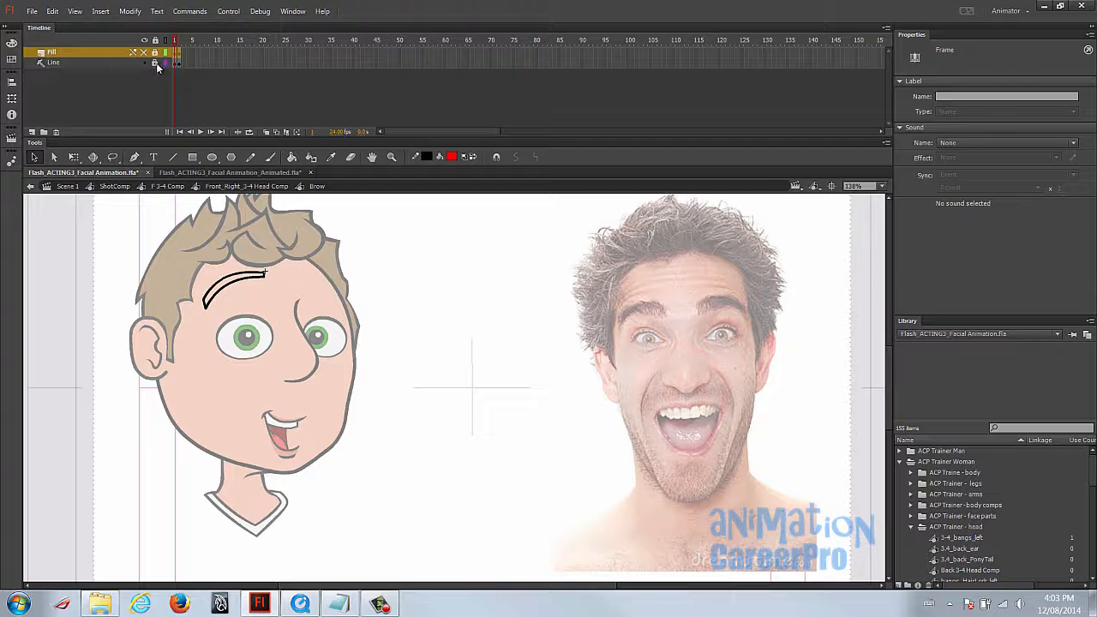
Insert a blank keyframe at frame 3 of the unlocked Line layer
key(z)
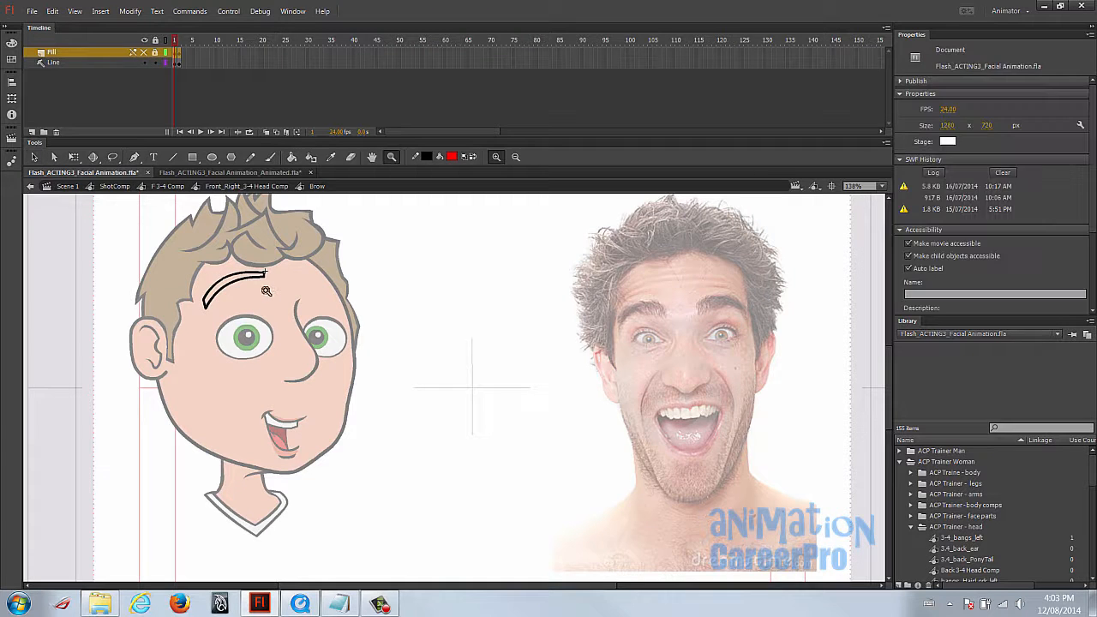
click(237, 287)
click(122, 66)
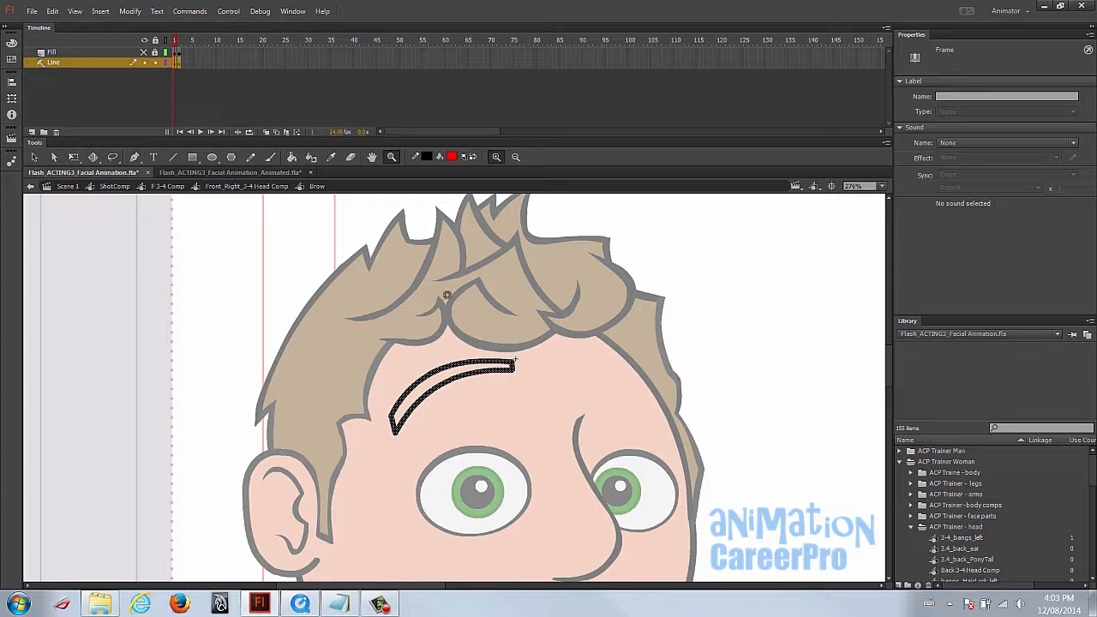
drag(526, 334, 411, 272)
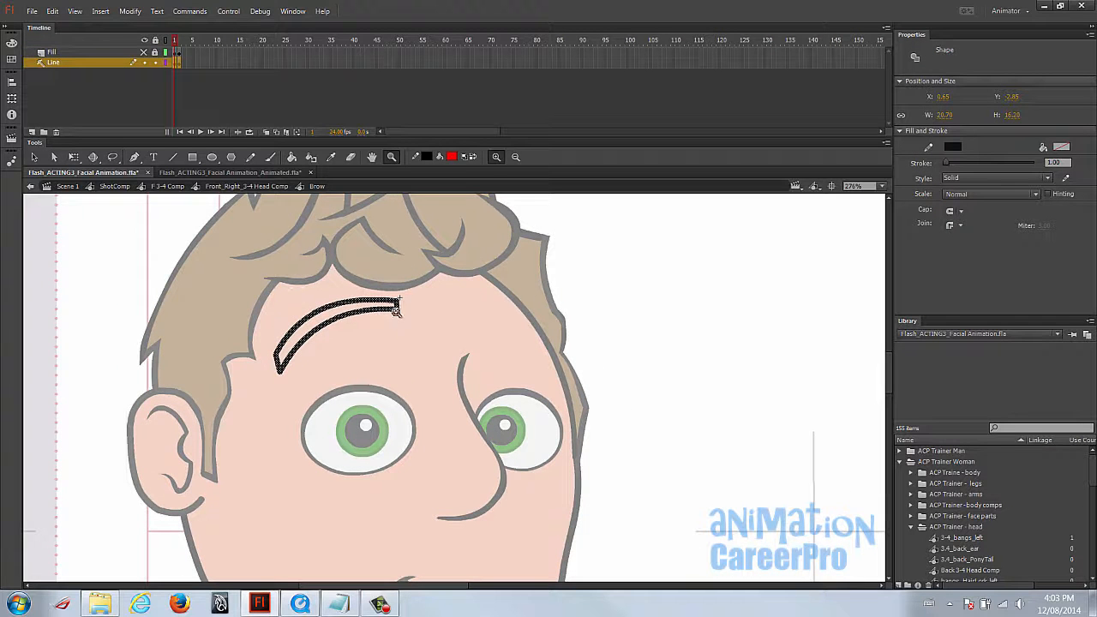
click(183, 64)
right_click(183, 65)
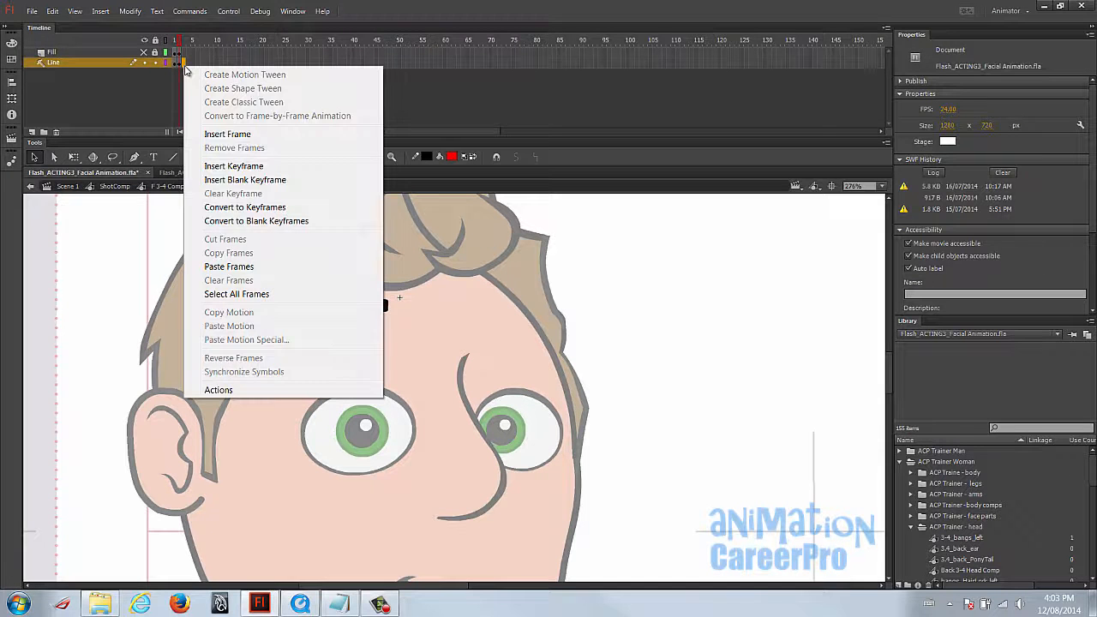
click(214, 179)
Copy the brow outline frame at frame 1 of the Line layer and paste it into frame 3
click(175, 65)
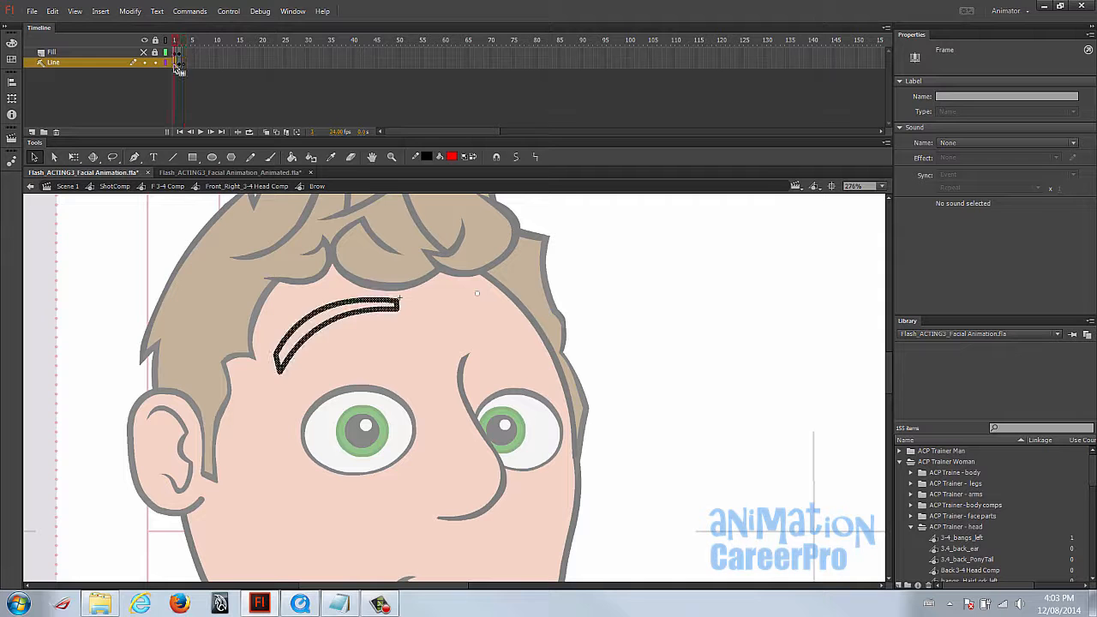
right_click(175, 65)
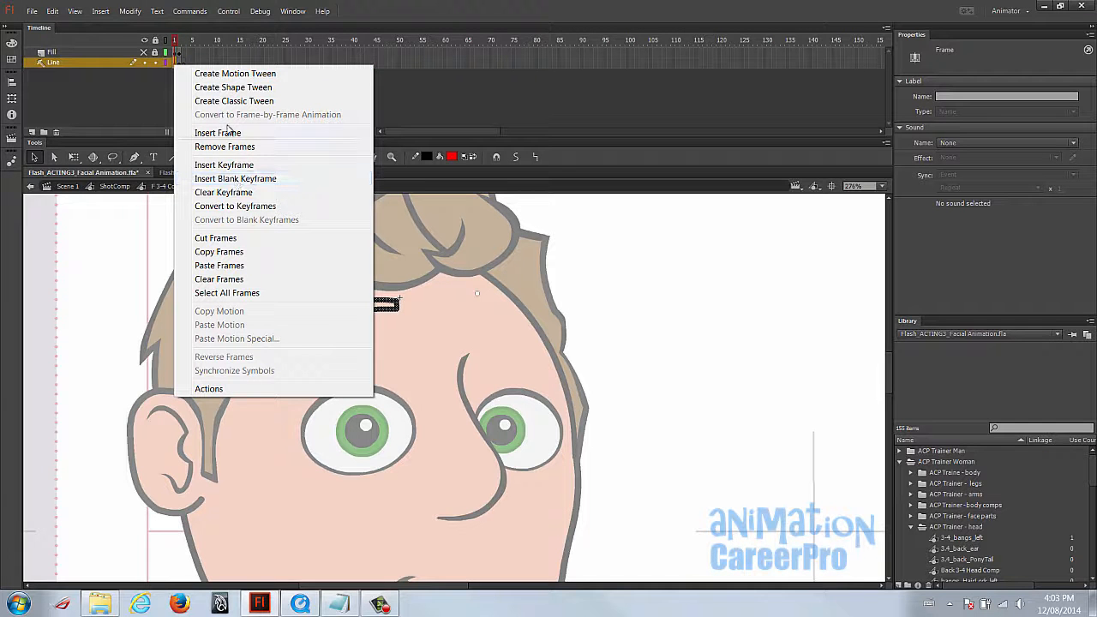
click(247, 251)
click(180, 63)
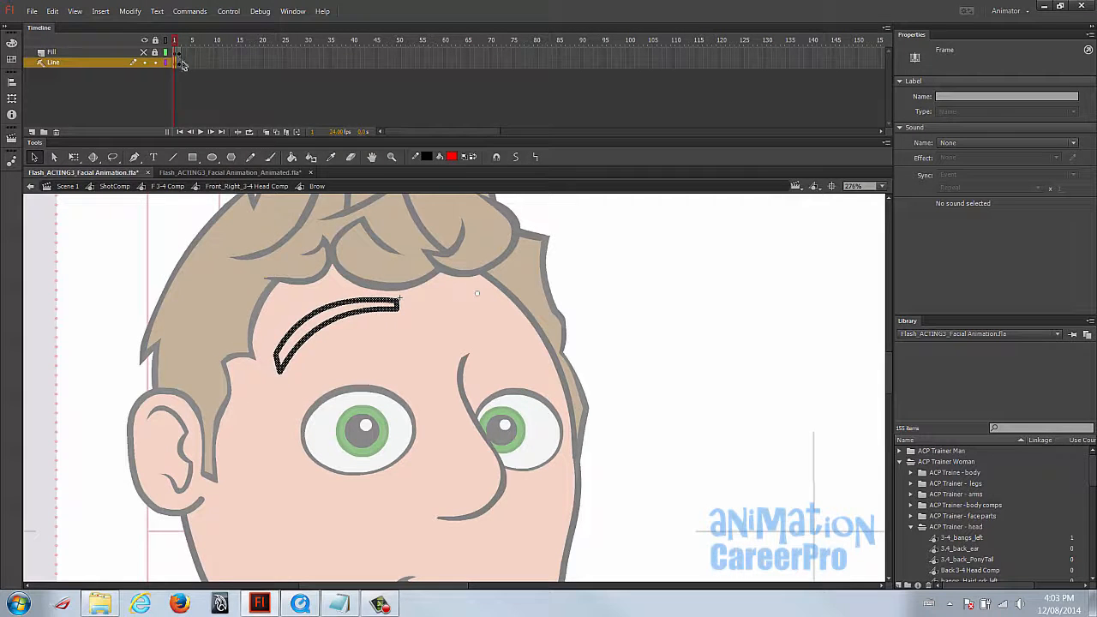
right_click(184, 65)
click(274, 269)
Bend the pasted brow outline at frame 3 into a higher arch with Free Transform's Envelope, keeping its ends in place
click(326, 317)
drag(316, 305, 287, 330)
double_click(285, 332)
key(q)
drag(326, 293, 331, 306)
right_click(340, 318)
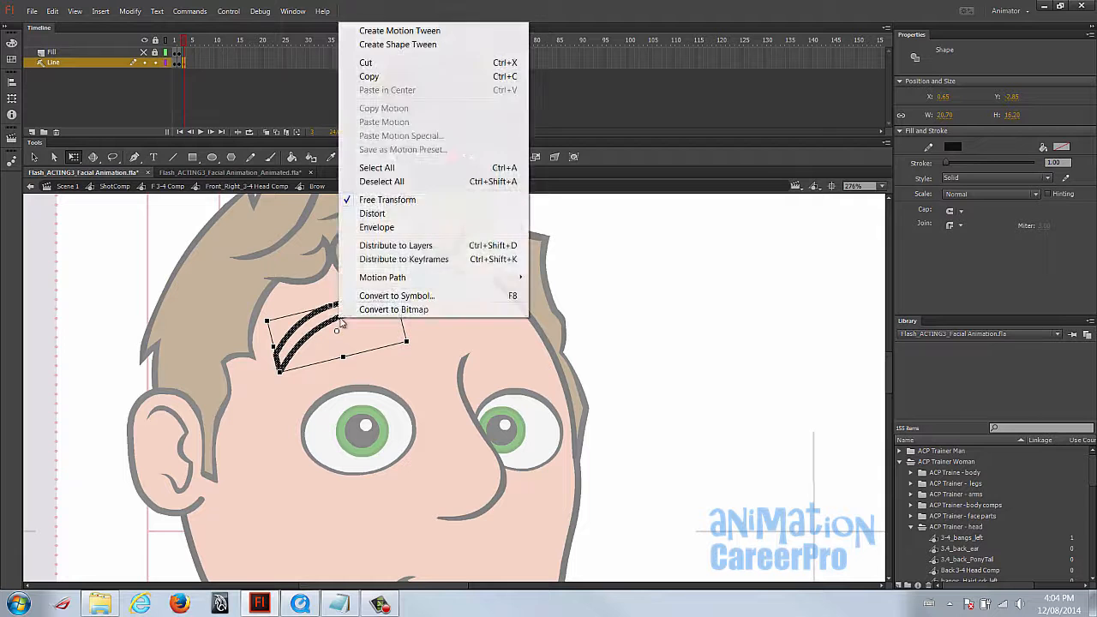
click(377, 228)
drag(331, 307, 326, 292)
drag(344, 359, 338, 344)
drag(373, 285, 371, 278)
drag(388, 347, 386, 333)
drag(285, 314, 282, 300)
drag(299, 369, 295, 354)
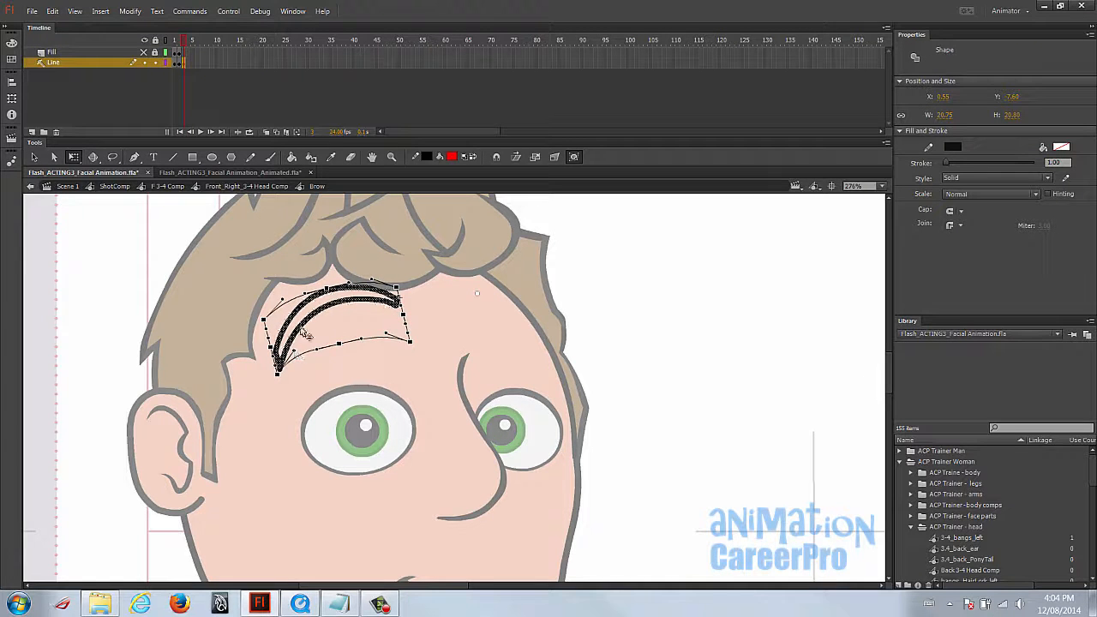
Place the arched brow outline on the visible, unlocked Fill layer at frame 3, and hide and lock the Line layer
click(183, 53)
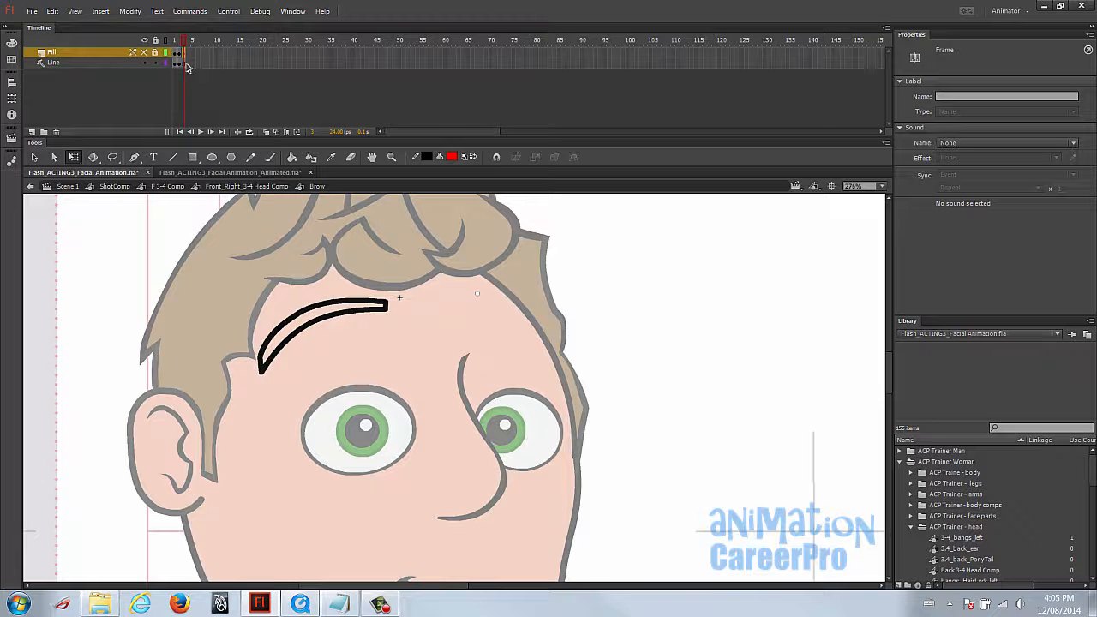
click(155, 54)
click(145, 54)
click(145, 62)
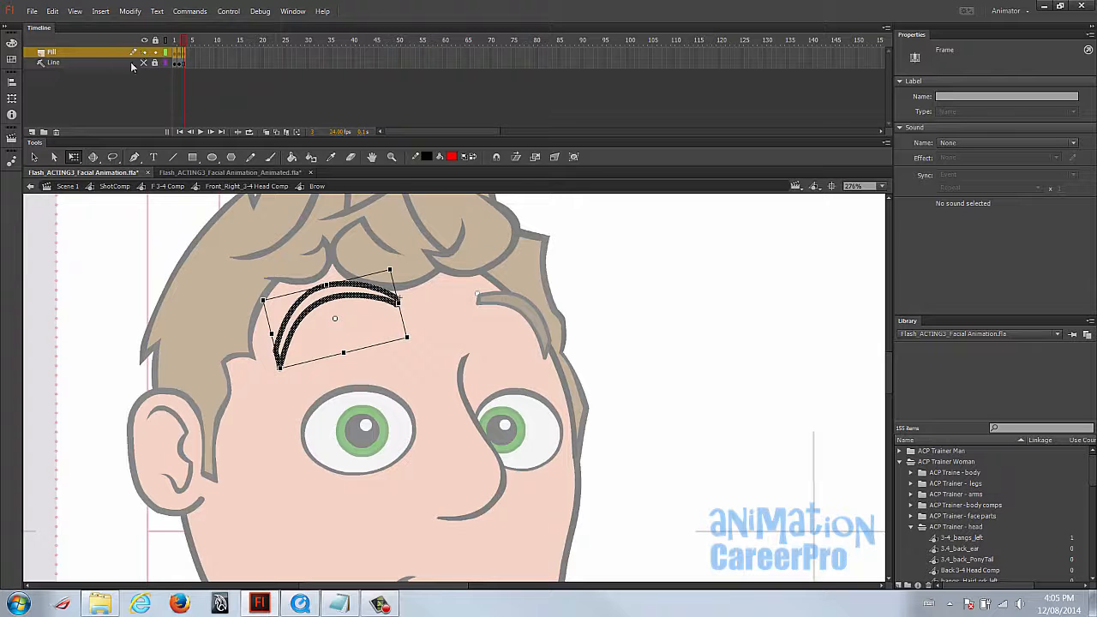
click(133, 66)
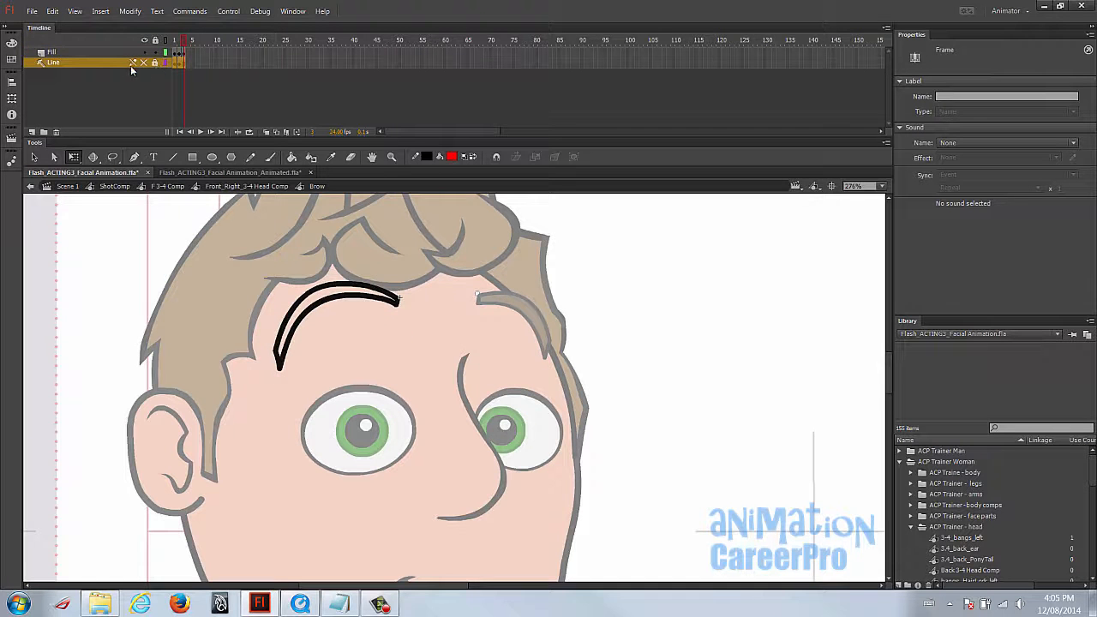
click(152, 53)
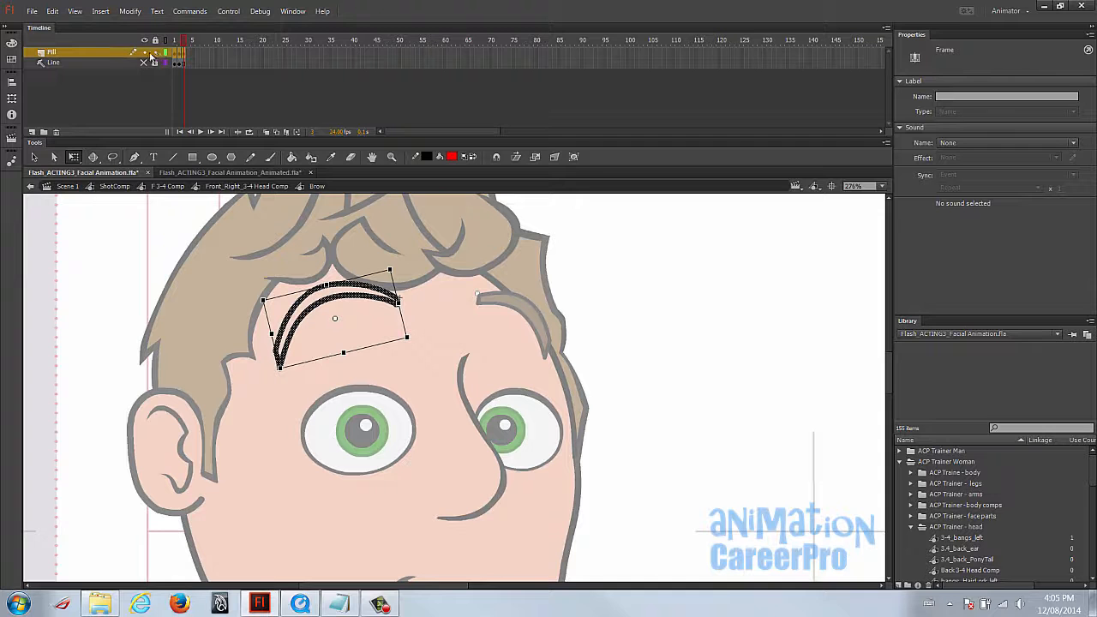
Sample the brown from the brow at frame 2 and fill the arched brow outline at frame 3 with it
click(185, 53)
click(180, 53)
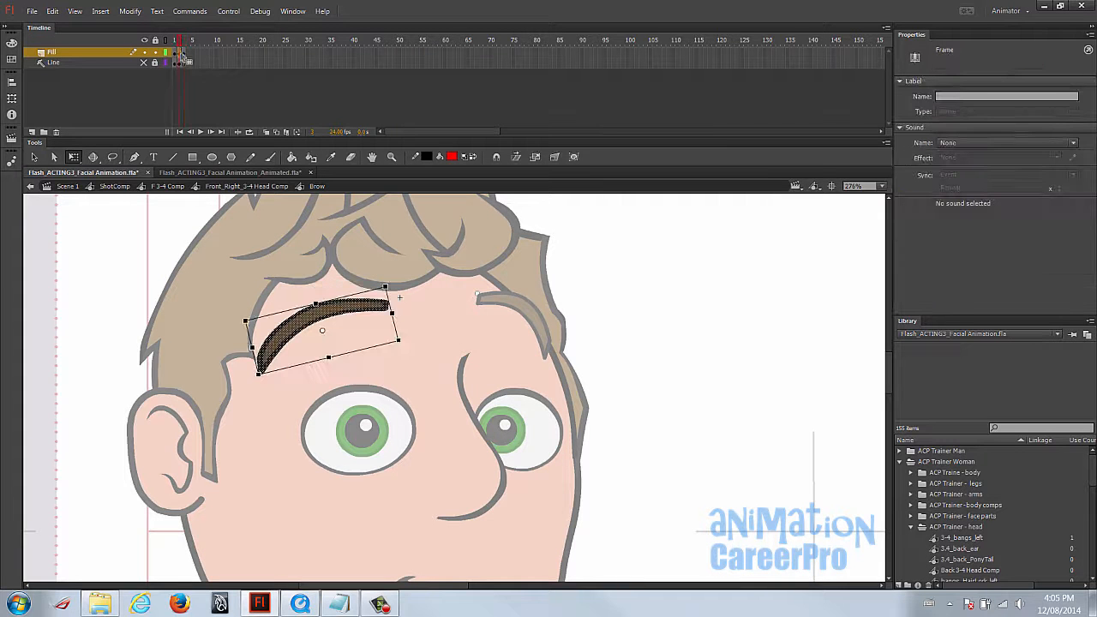
click(378, 365)
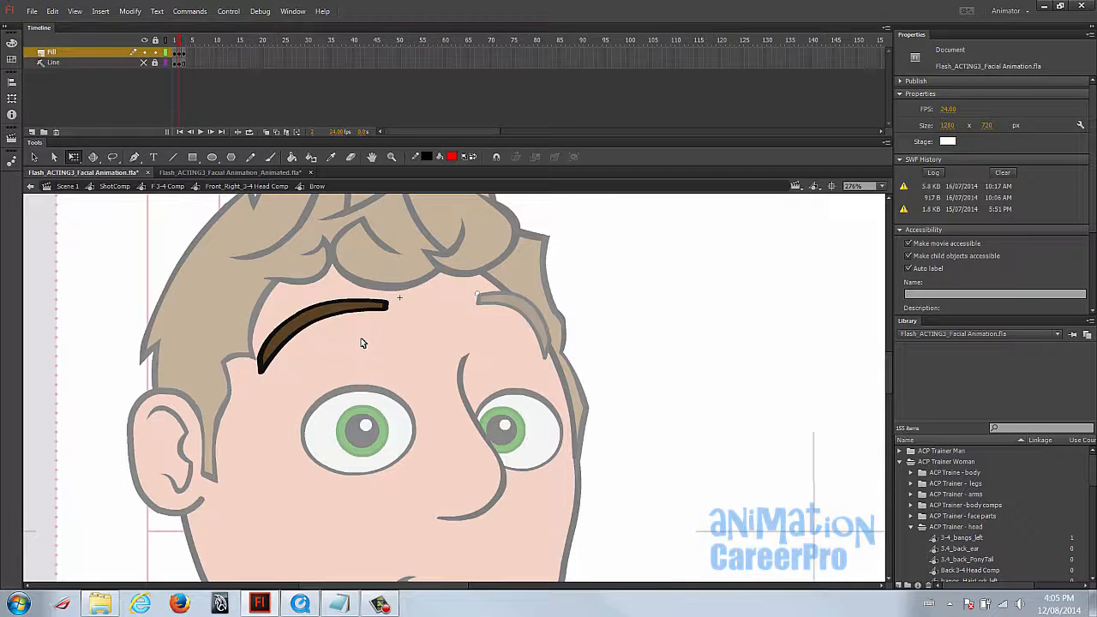
key(i)
click(317, 315)
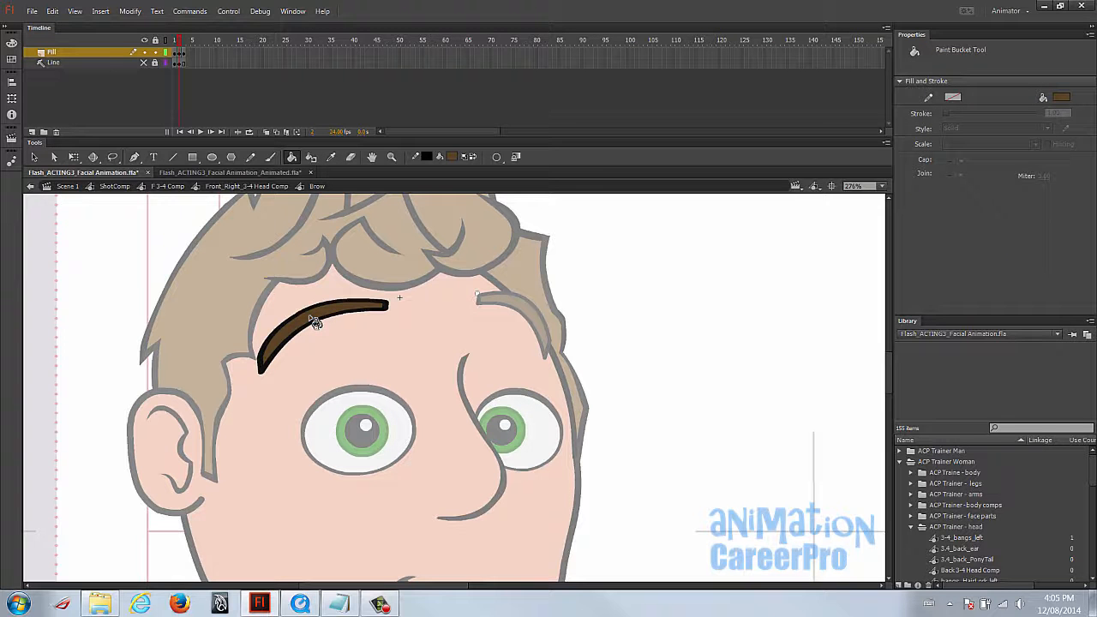
click(183, 40)
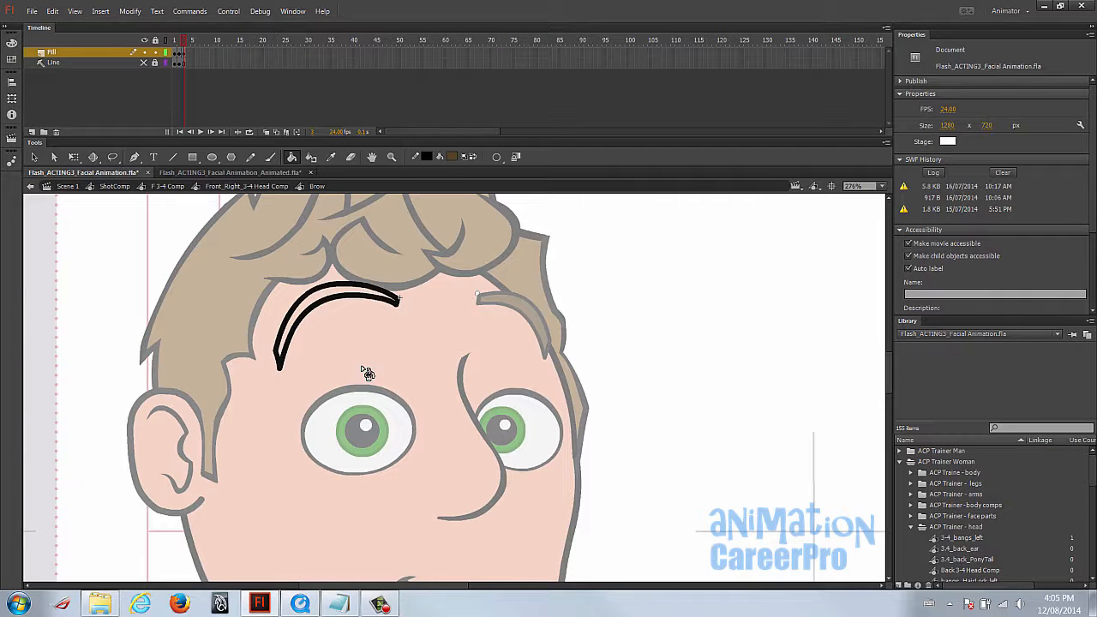
click(325, 294)
Return to the head comp and set the first frame of the brow over the larger eye to 3
key(z)
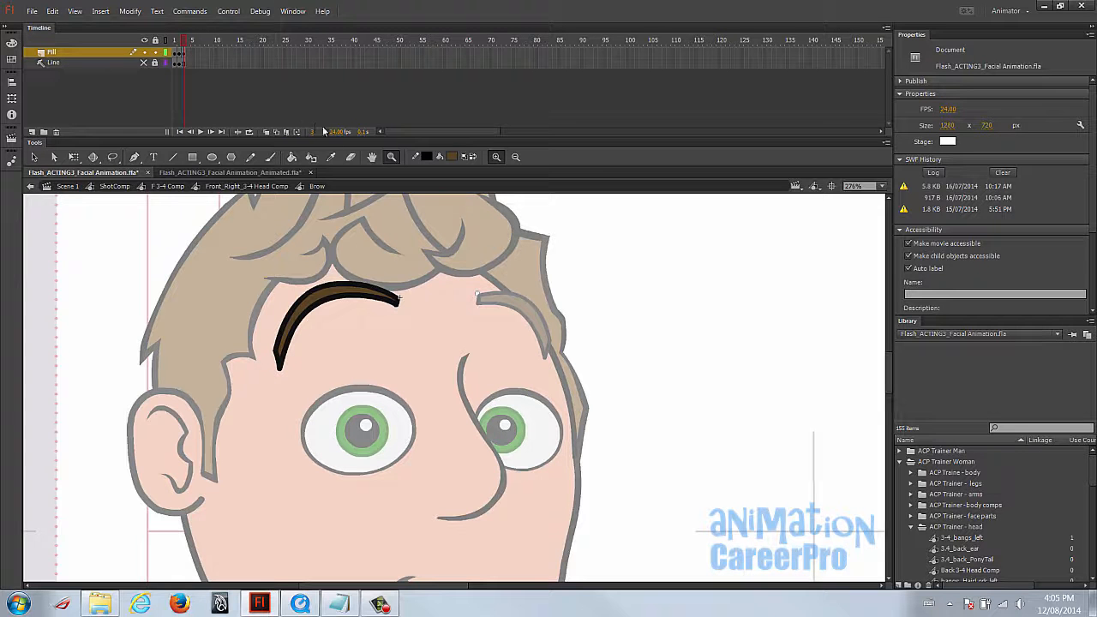
click(447, 334)
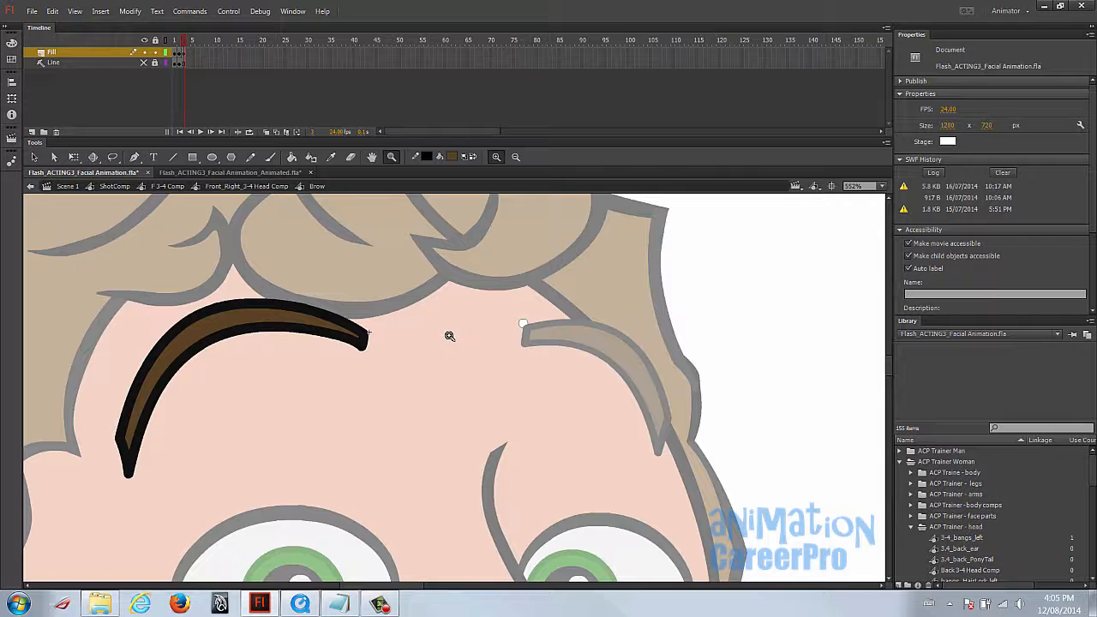
alt+click(459, 402)
alt+click(446, 427)
key(v)
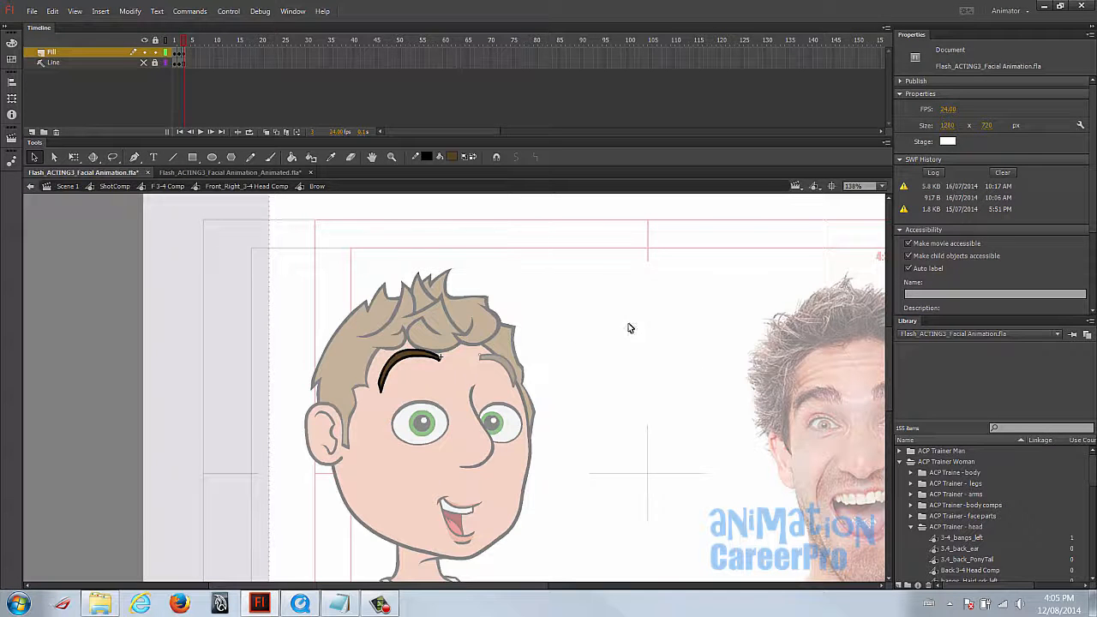
double_click(628, 328)
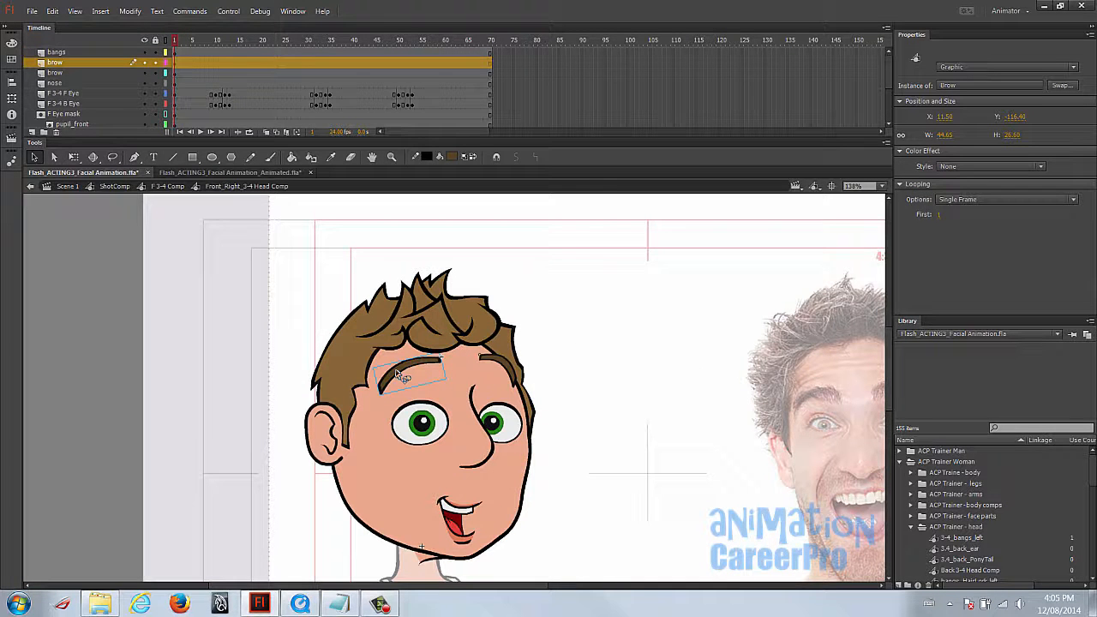
click(938, 215)
text(3)
key(Return)
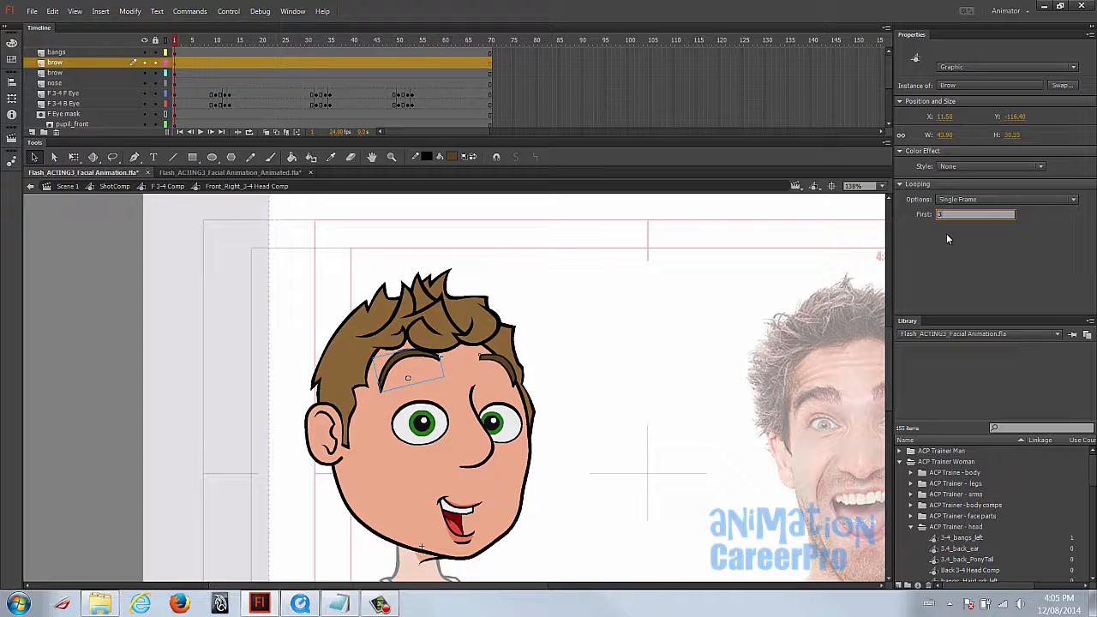
Set the far brow's first frame to 3 and shift it slightly inward and down on the forehead
click(502, 367)
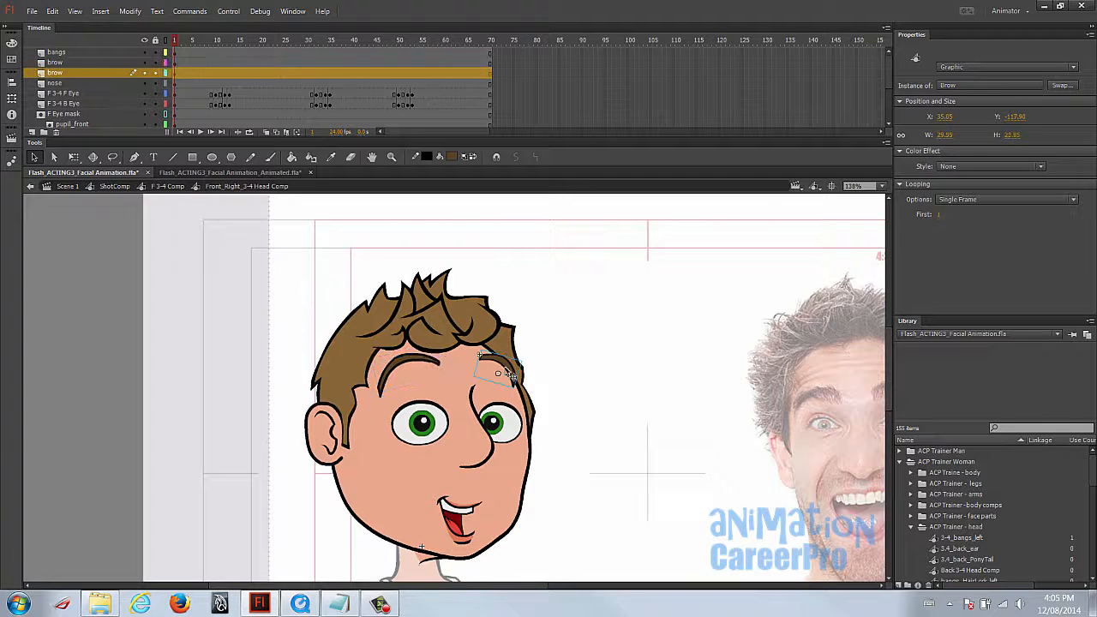
click(938, 215)
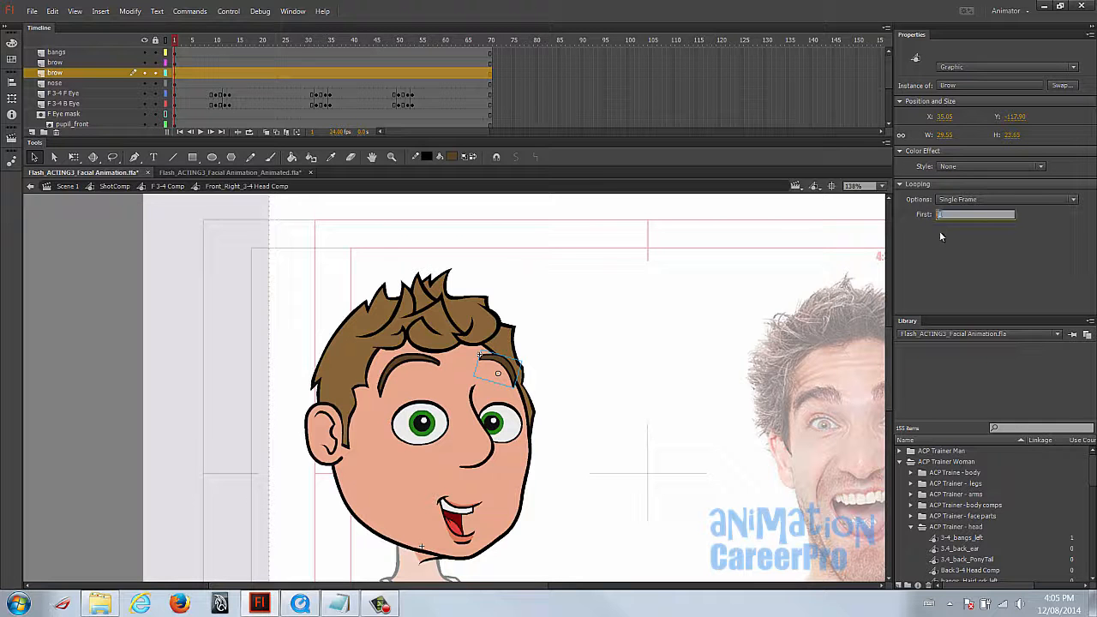
text(3)
key(Return)
drag(505, 353, 500, 361)
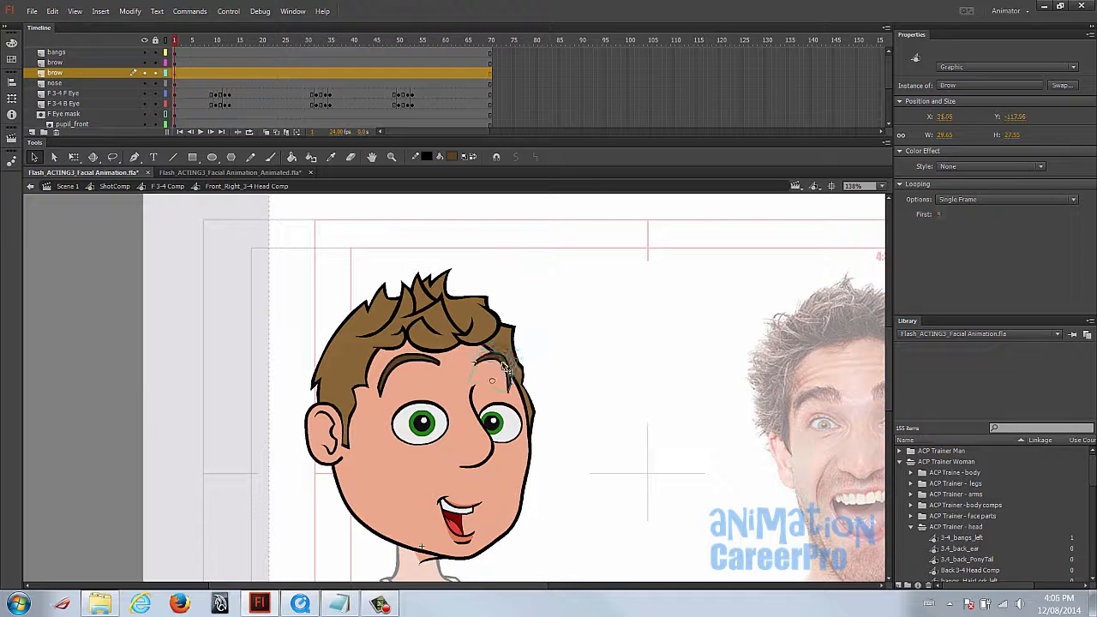
Rotate and flatten the far brow with Free Transform so it fits the far edge of the forehead
key(ctrl+space)
ctrl+click(506, 378)
key(q)
drag(561, 403, 572, 390)
mouse_move(542, 319)
mouse_down()
mouse_move(533, 319)
mouse_move(540, 334)
mouse_up()
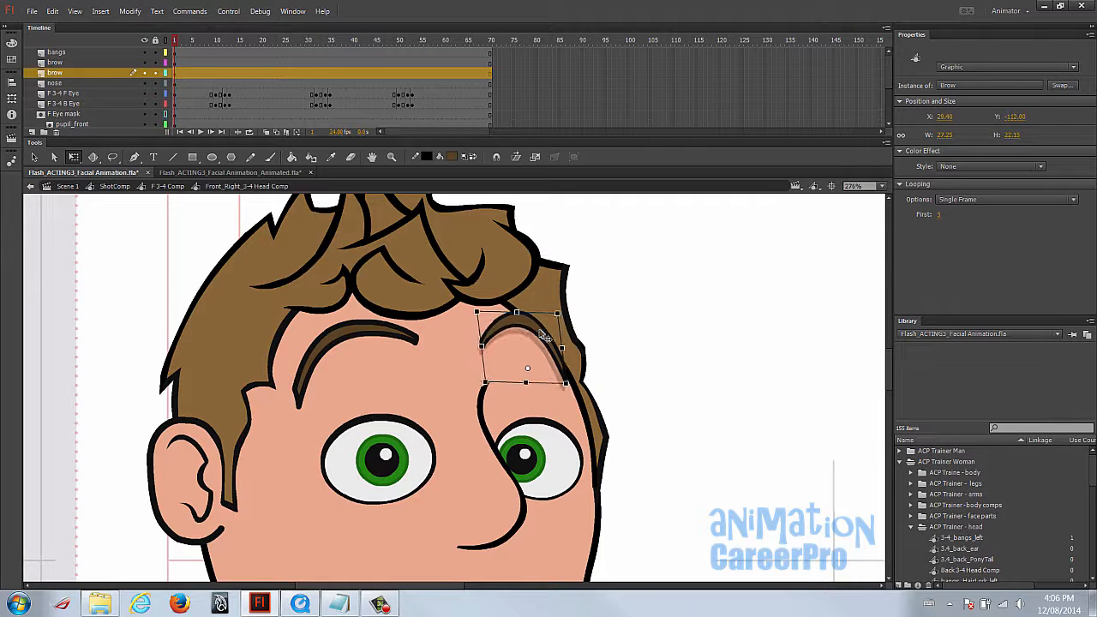
Go back to F 3-4 Comp and scrub from frame 1 through the first head turn to review the brows
key(ctrl+shift+space)
ctrl+shift+click(493, 377)
drag(542, 420, 470, 369)
key(v)
click(175, 41)
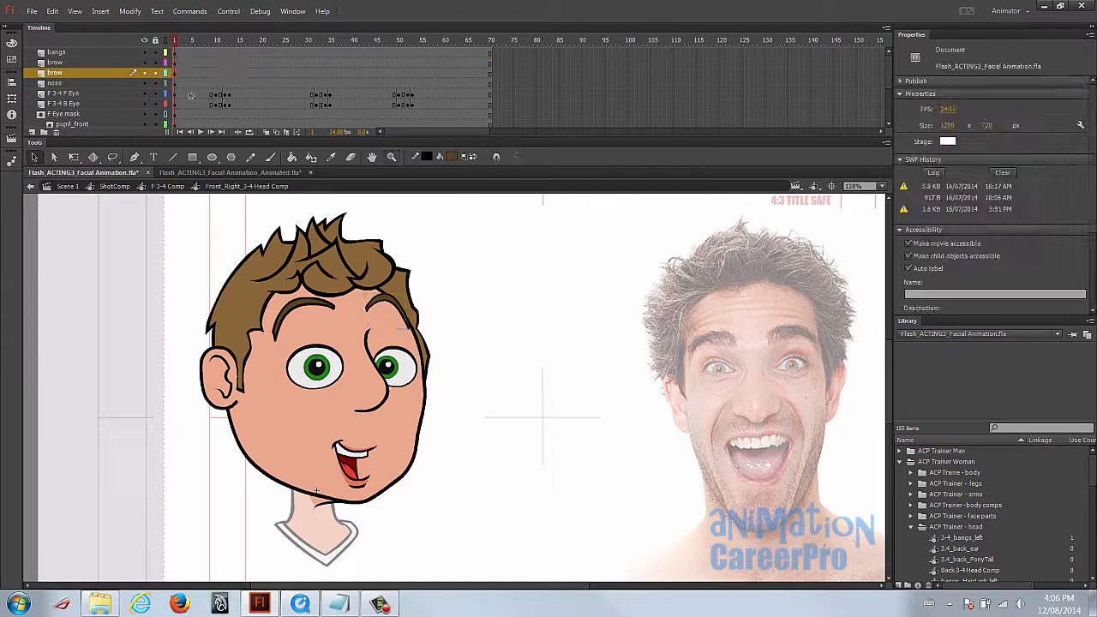
double_click(576, 312)
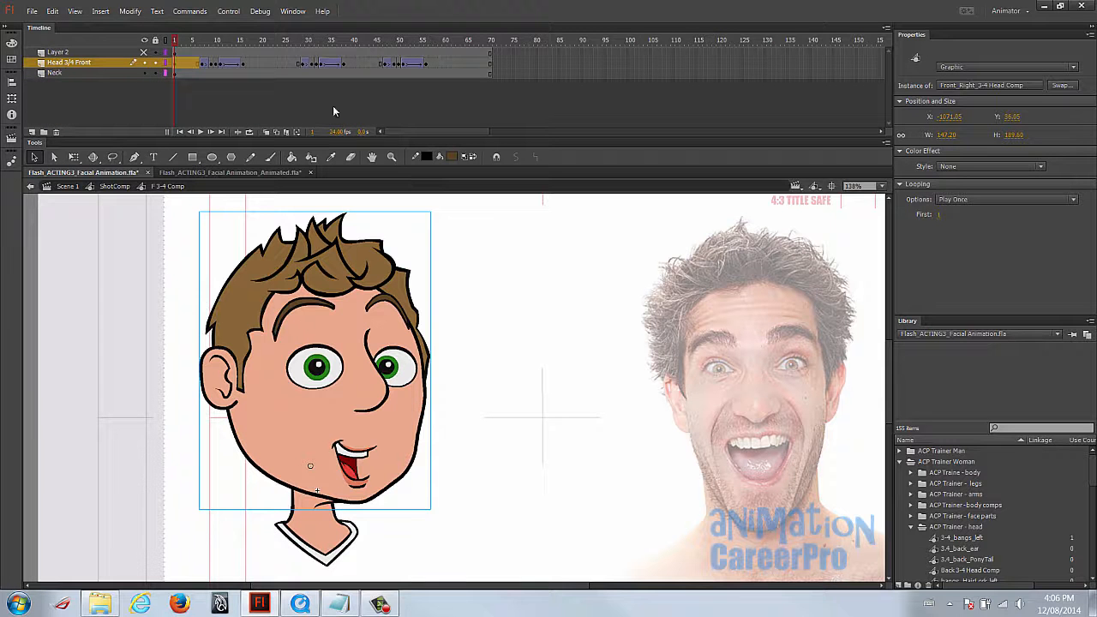
drag(176, 42, 222, 52)
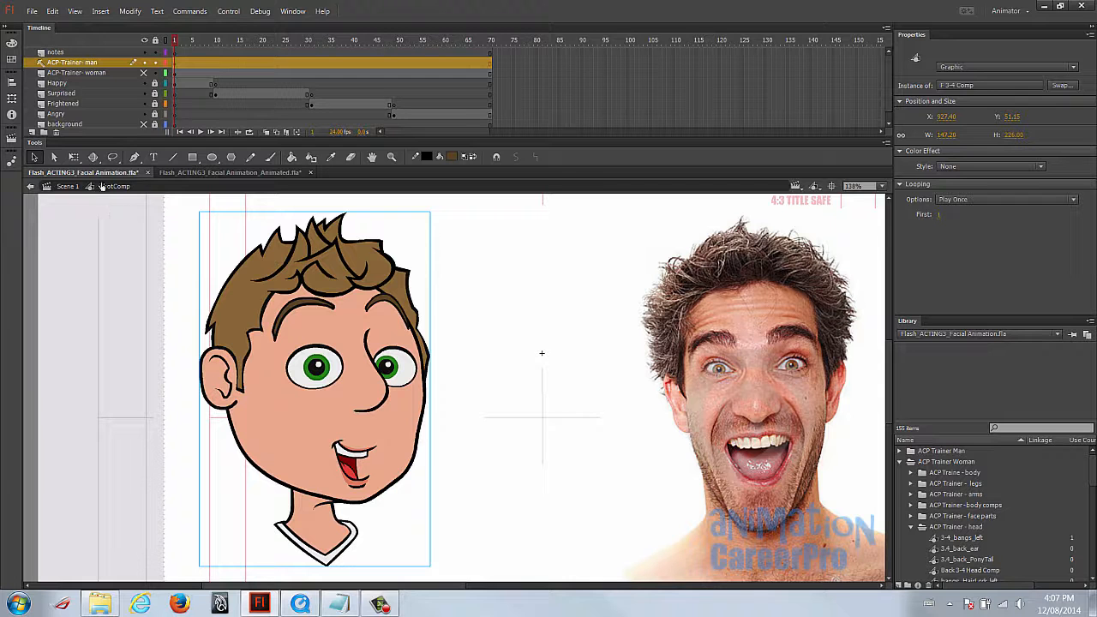
Open Front_Right_3-4 Head Comp from the surprised section of the shot and go to the closed-eyes frames
drag(178, 41, 234, 43)
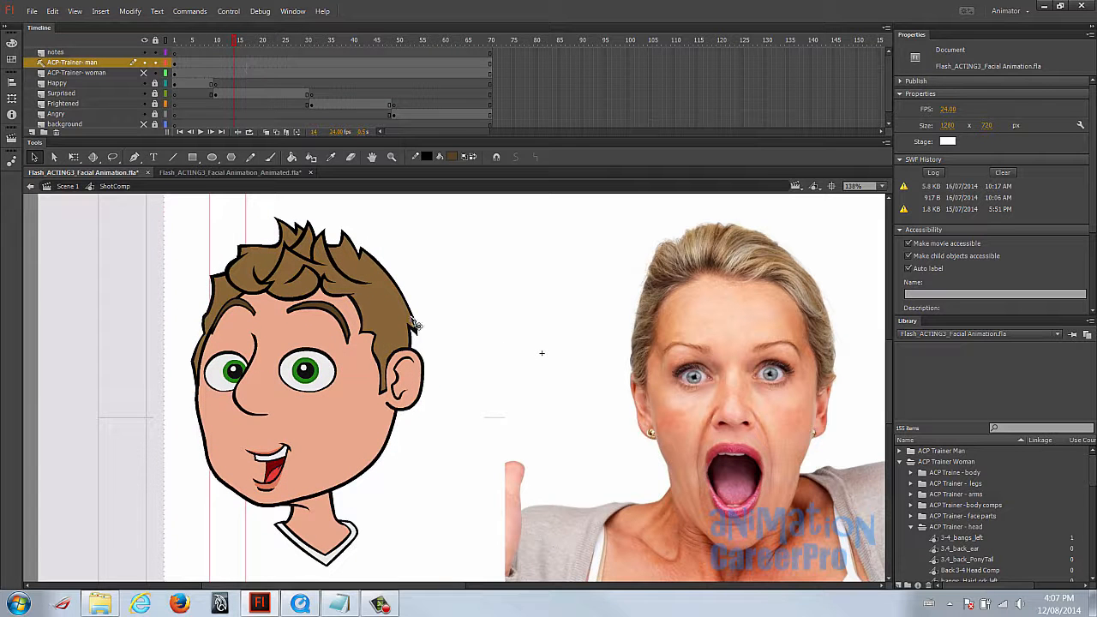
click(350, 330)
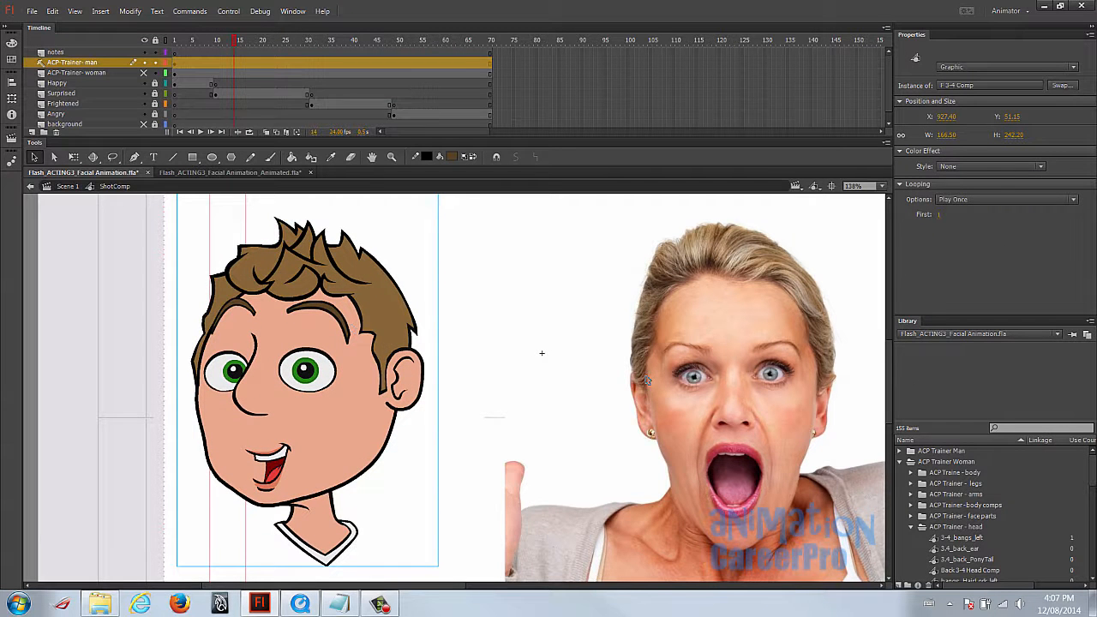
double_click(370, 336)
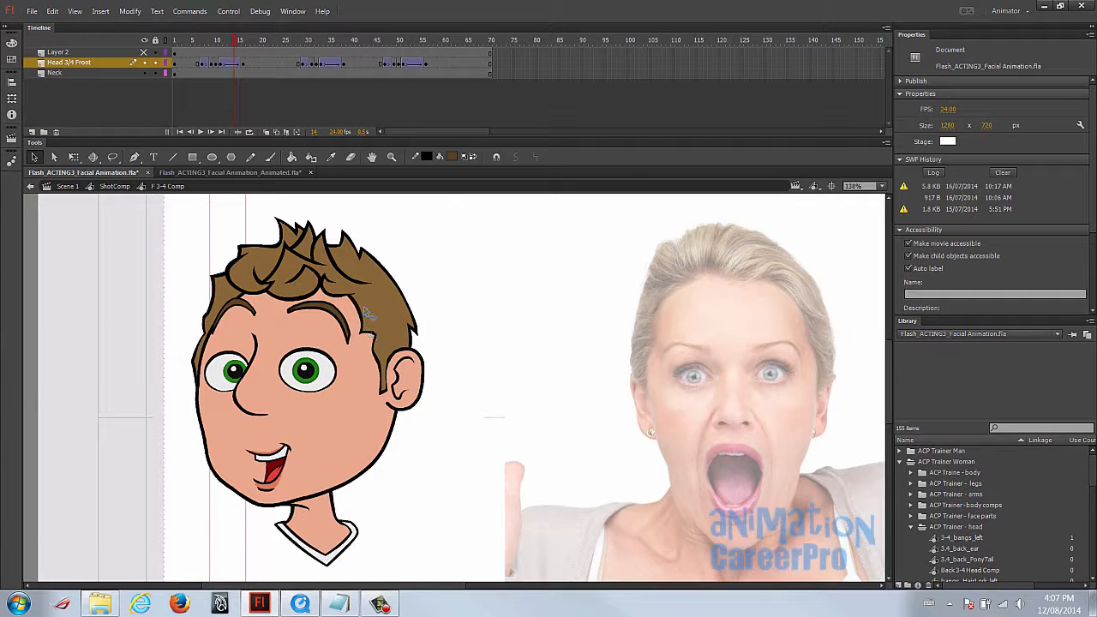
double_click(342, 318)
drag(237, 40, 222, 42)
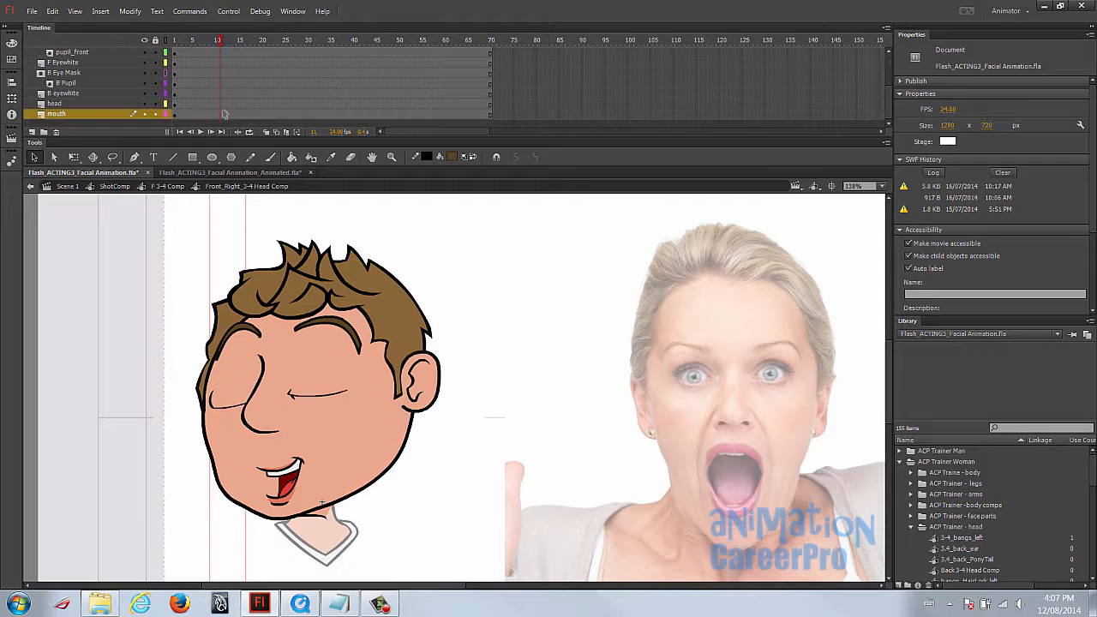
Insert a keyframe on the mouth layer at frame 10, where the eyes are closed
click(220, 117)
click(216, 42)
click(216, 114)
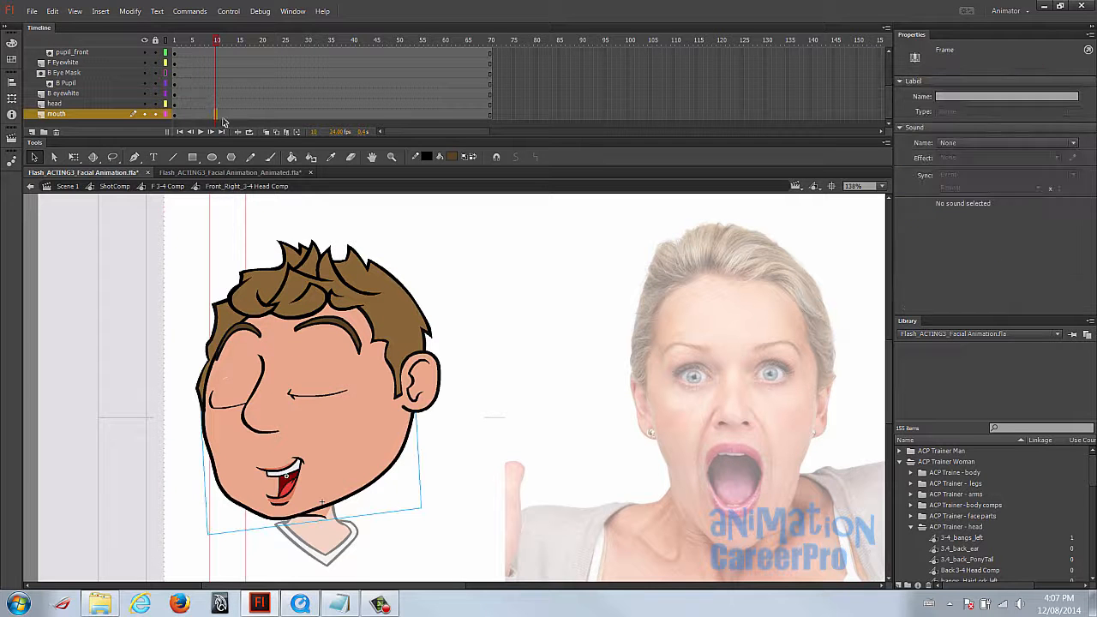
click(314, 478)
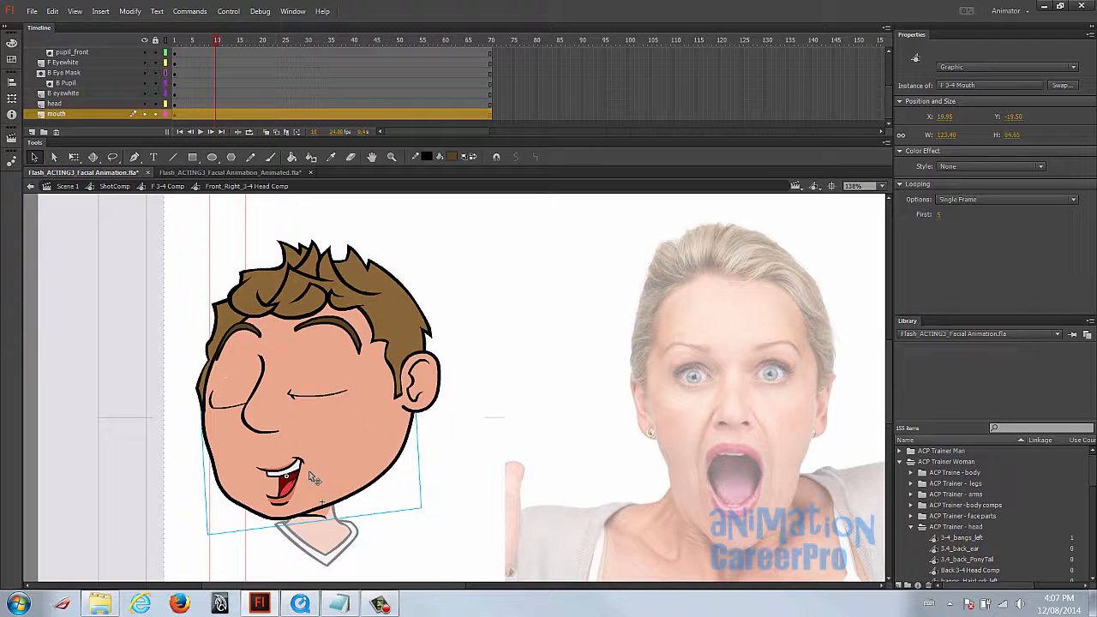
click(219, 115)
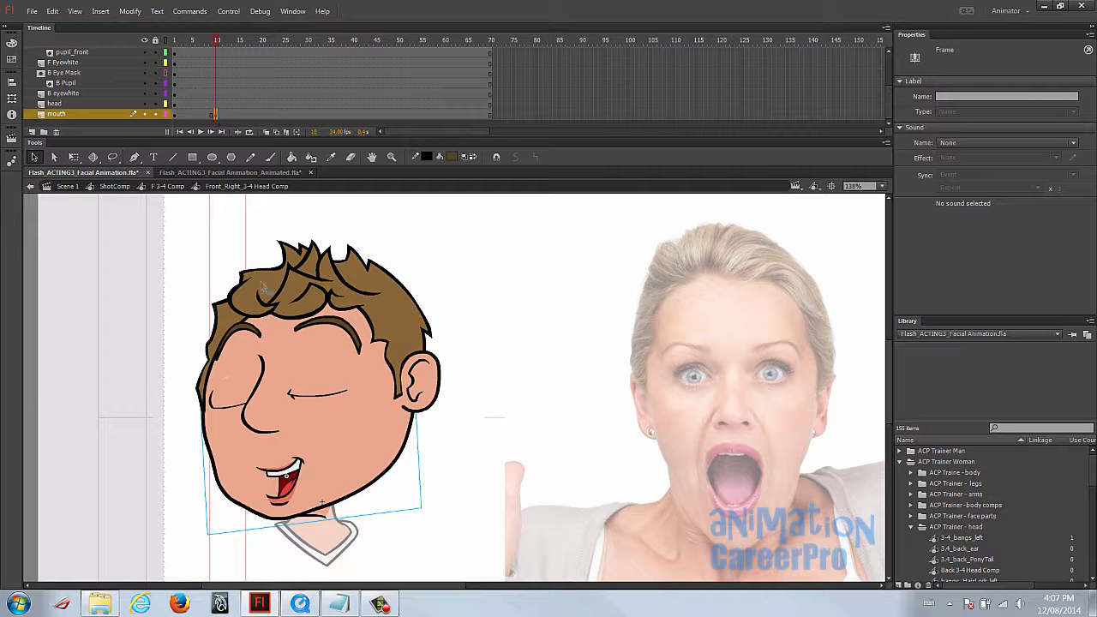
Try mouth frames 8 to 11 at frame 10 and keep first frame 11 for a closed mouth
click(315, 473)
click(978, 214)
text(8)
key(Return)
text(9)
key(Return)
text(10)
key(Return)
text(11)
key(Return)
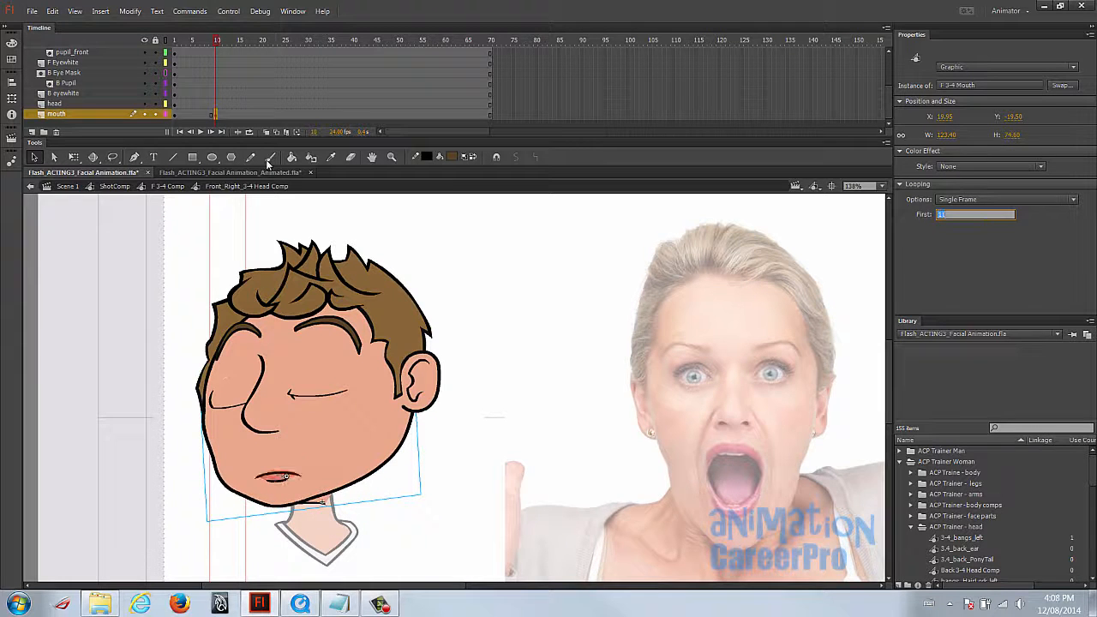
drag(219, 42, 217, 43)
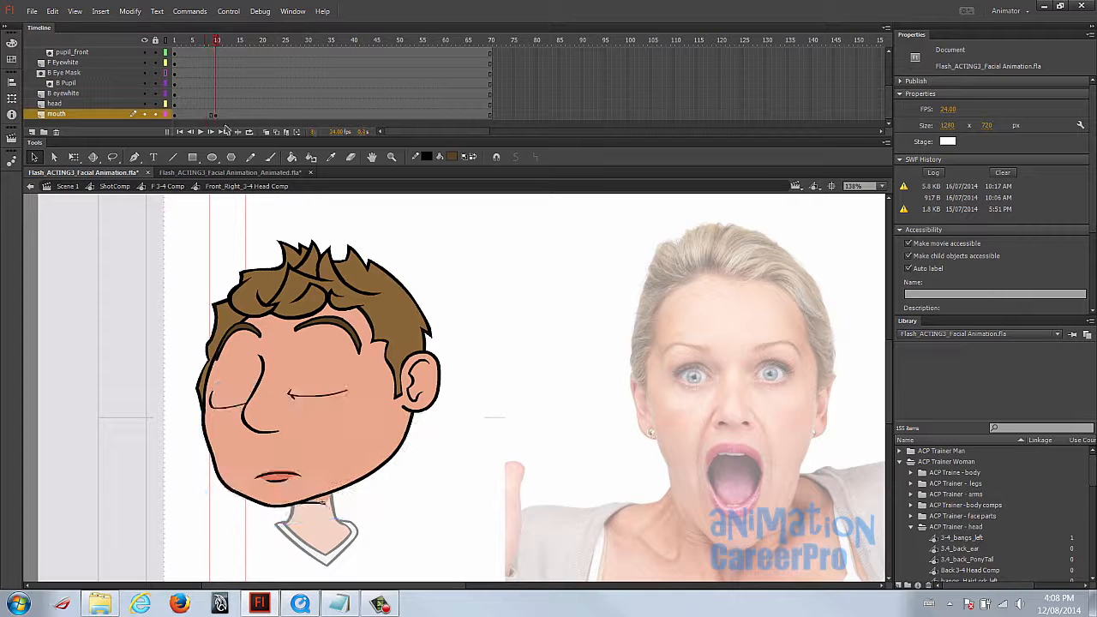
Insert a keyframe for the far brow at frame 10 and set its first frame to 1
click(249, 331)
click(219, 53)
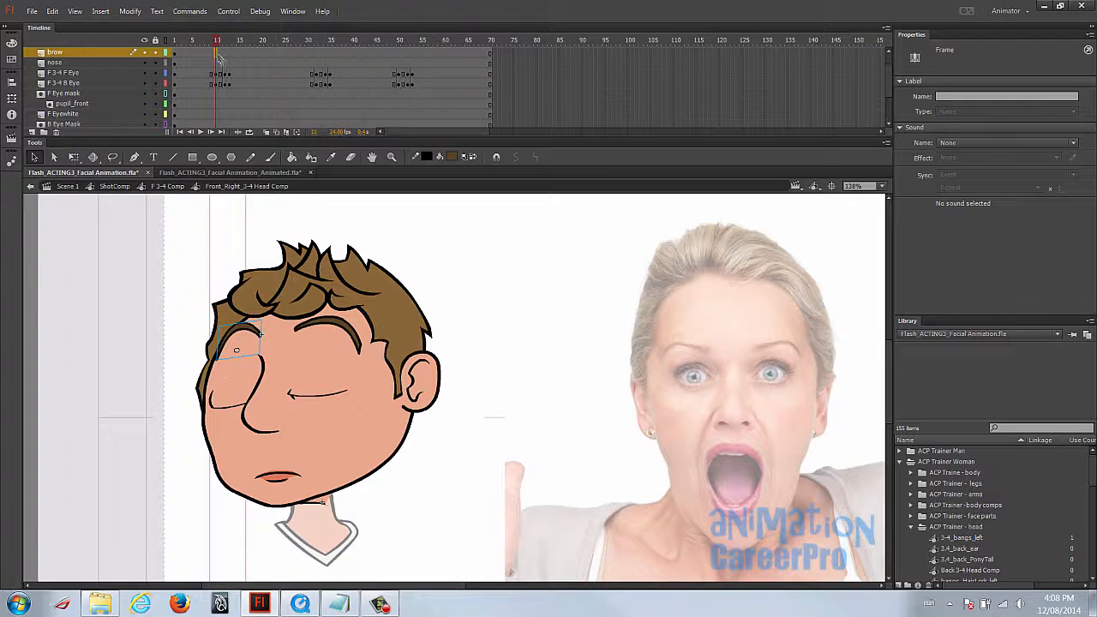
key(F6)
click(250, 332)
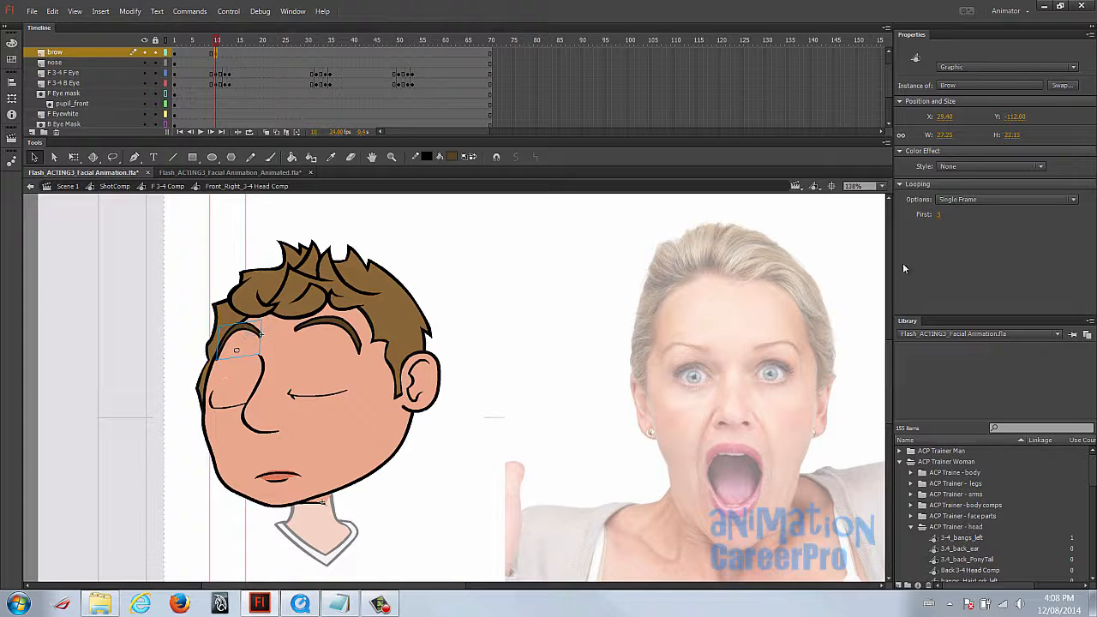
click(941, 218)
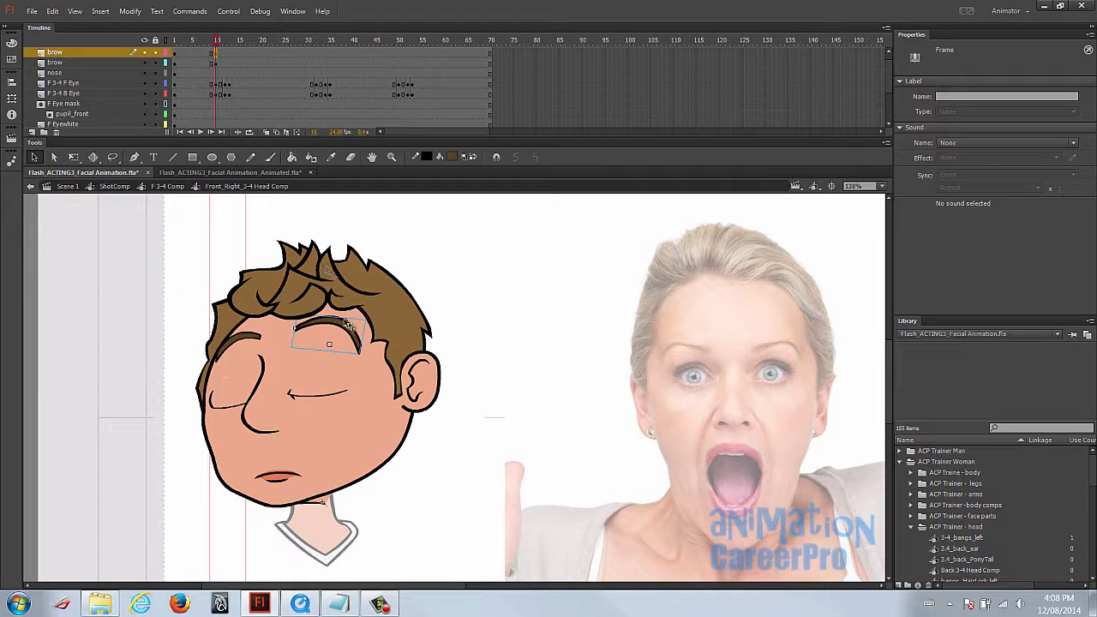
Set the first frame of the brow over the larger eye to 1 at the frame 10 keyframe
click(346, 329)
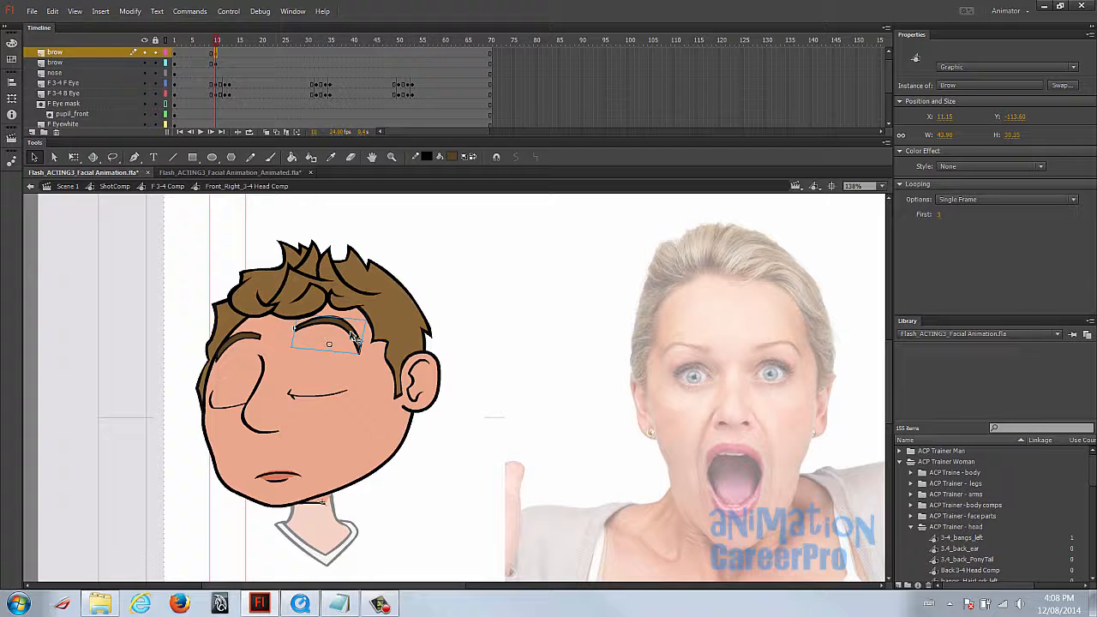
click(939, 214)
text(1)
key(Return)
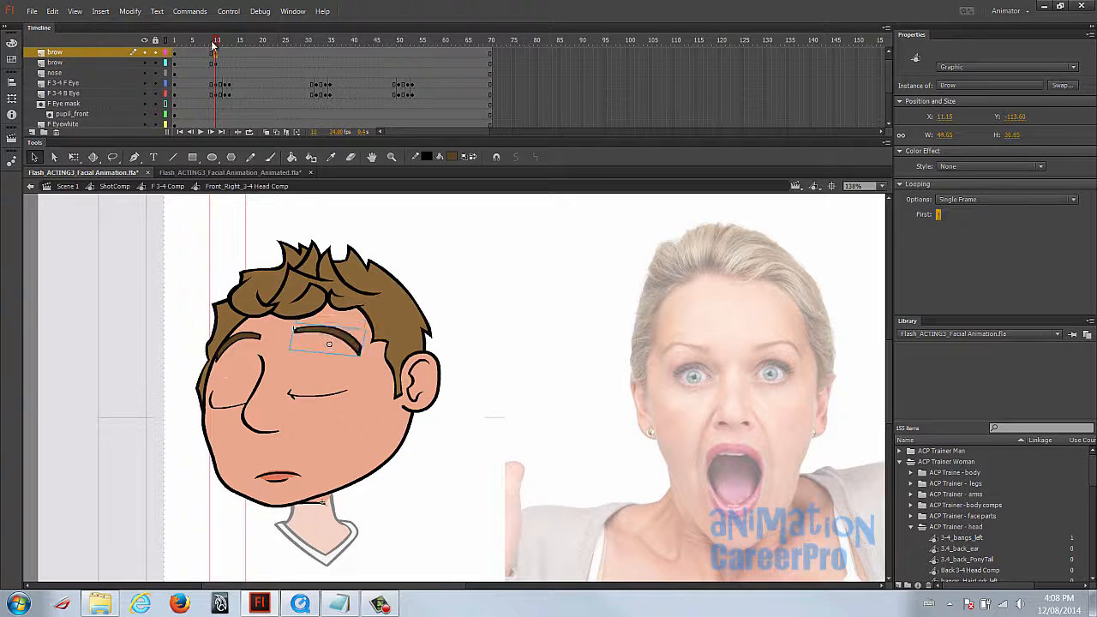
Find the frame where the eyes reopen and insert a mouth keyframe at frame 13
click(211, 40)
drag(213, 42, 230, 47)
click(230, 53)
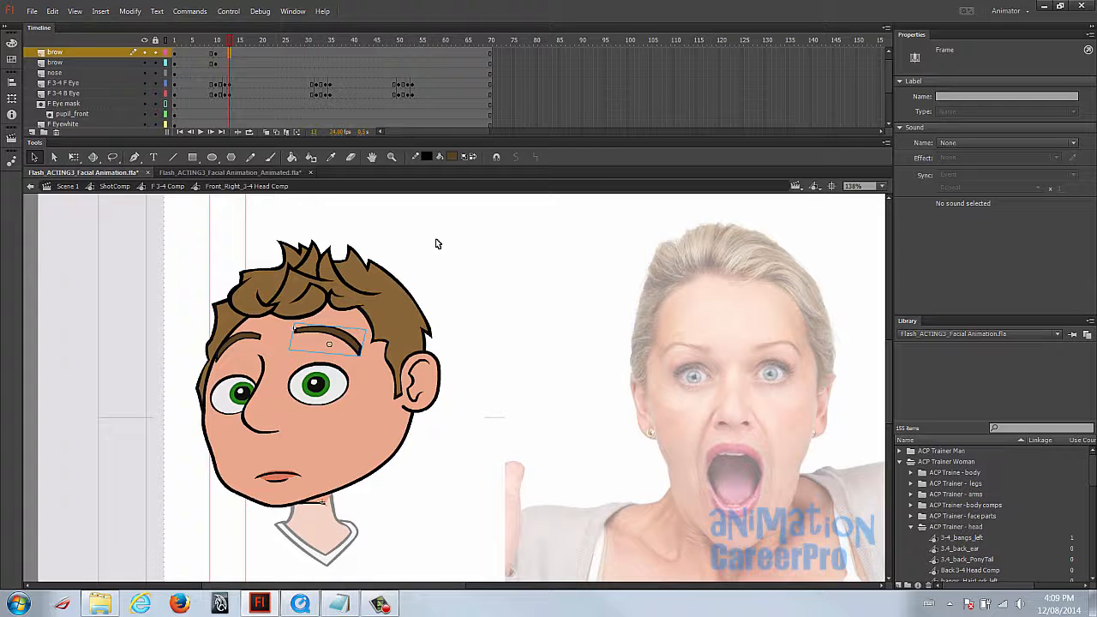
click(312, 488)
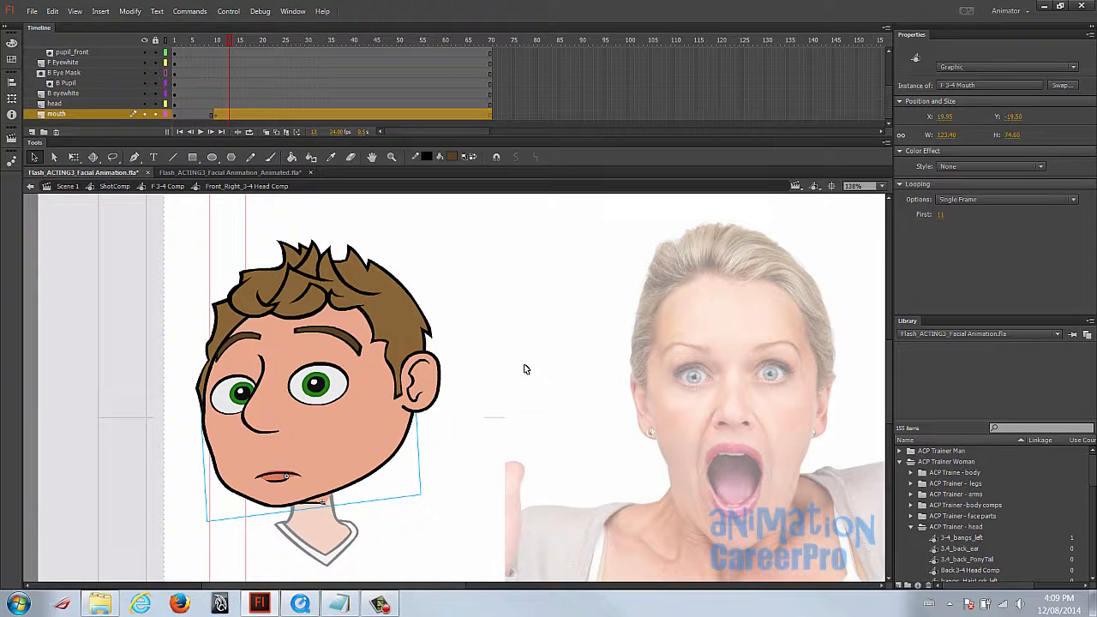
click(228, 115)
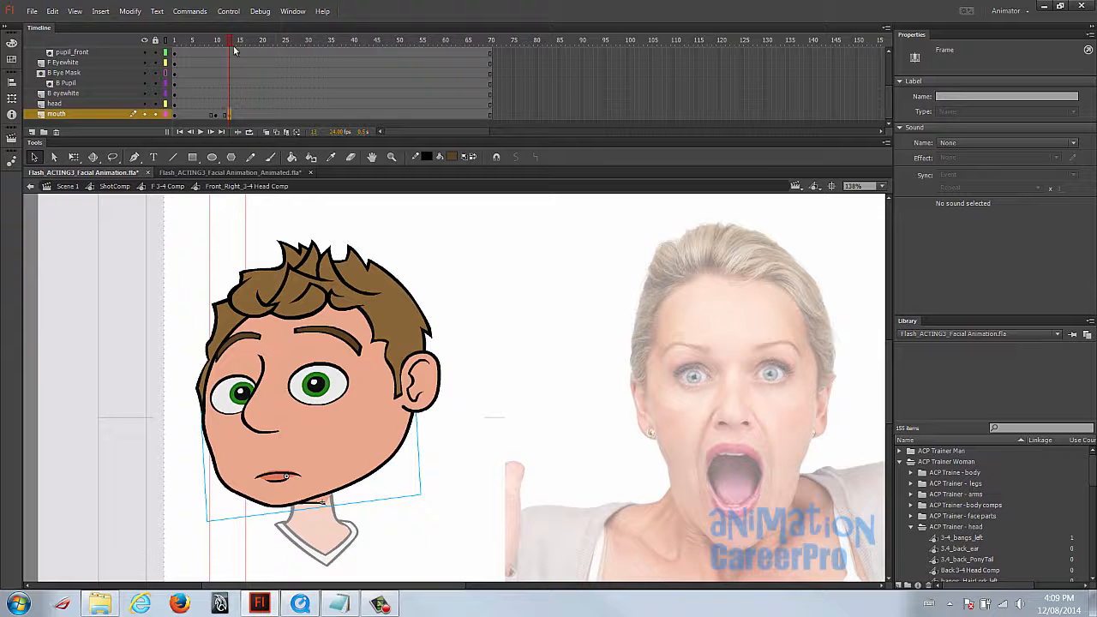
drag(231, 43, 230, 46)
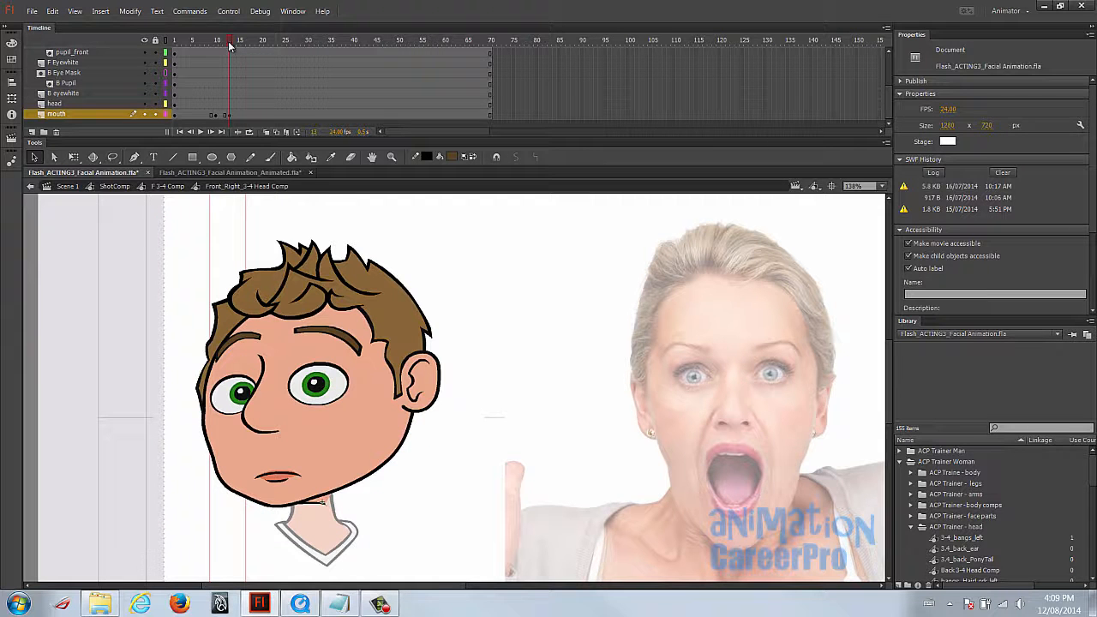
Set the mouth's first frame to 15 at frame 13 for the open surprised mouth
click(229, 116)
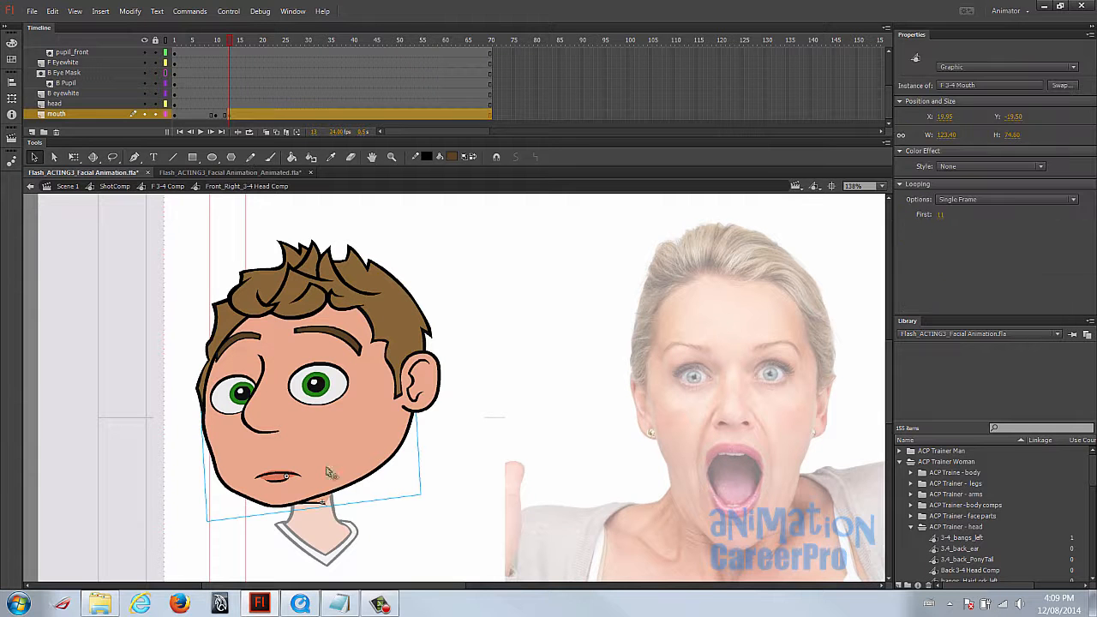
click(940, 215)
text(14)
key(Return)
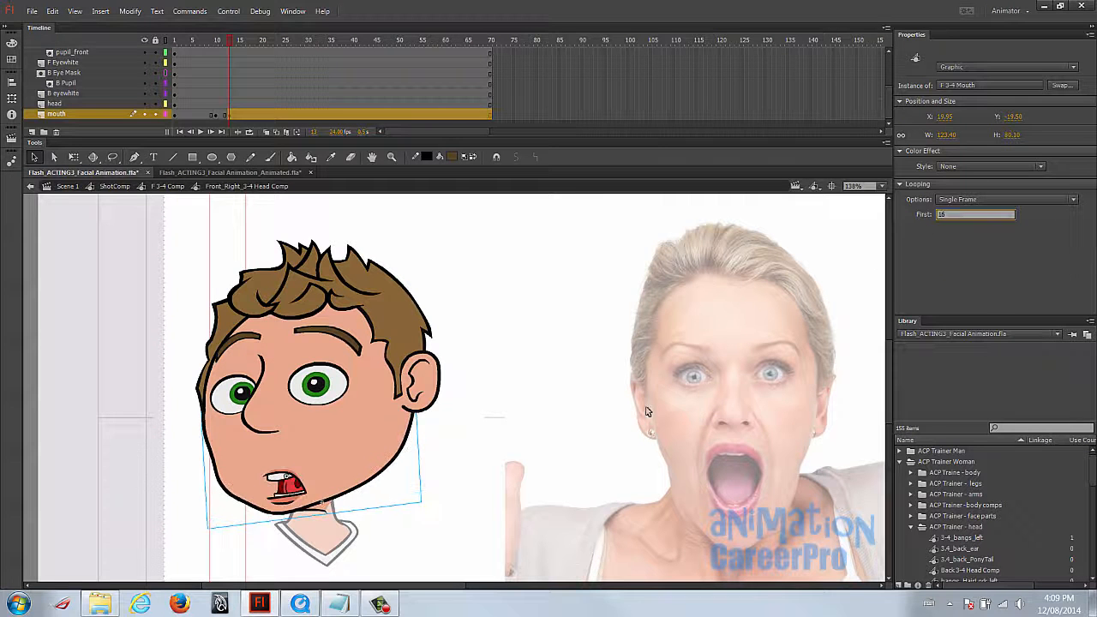
text(15)
key(Return)
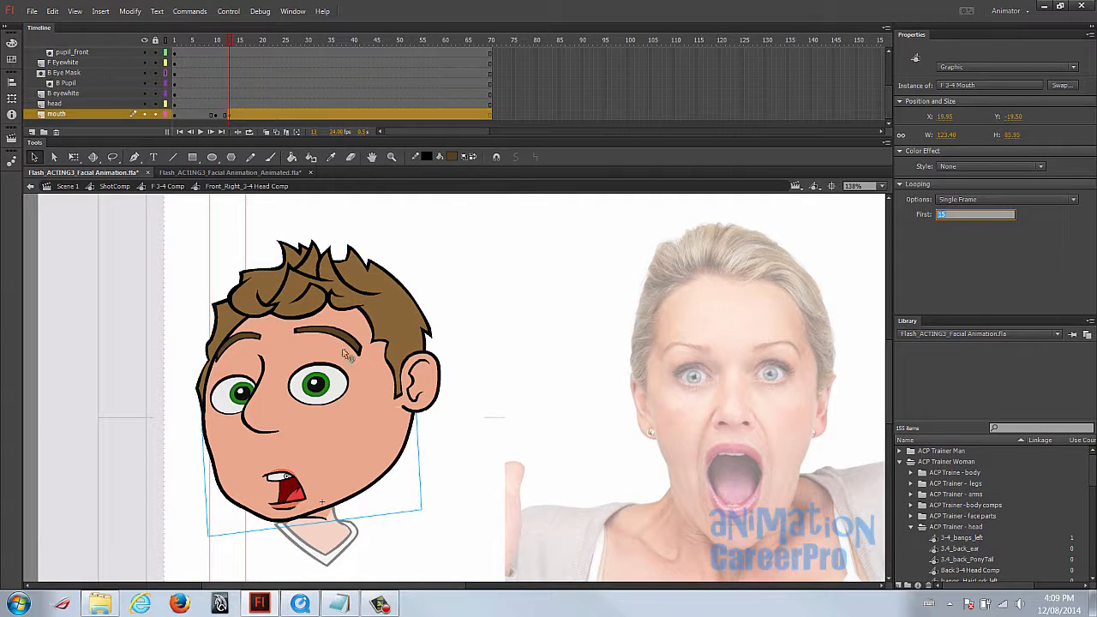
Insert keyframes on both brow layers at frame 13
click(340, 355)
click(354, 345)
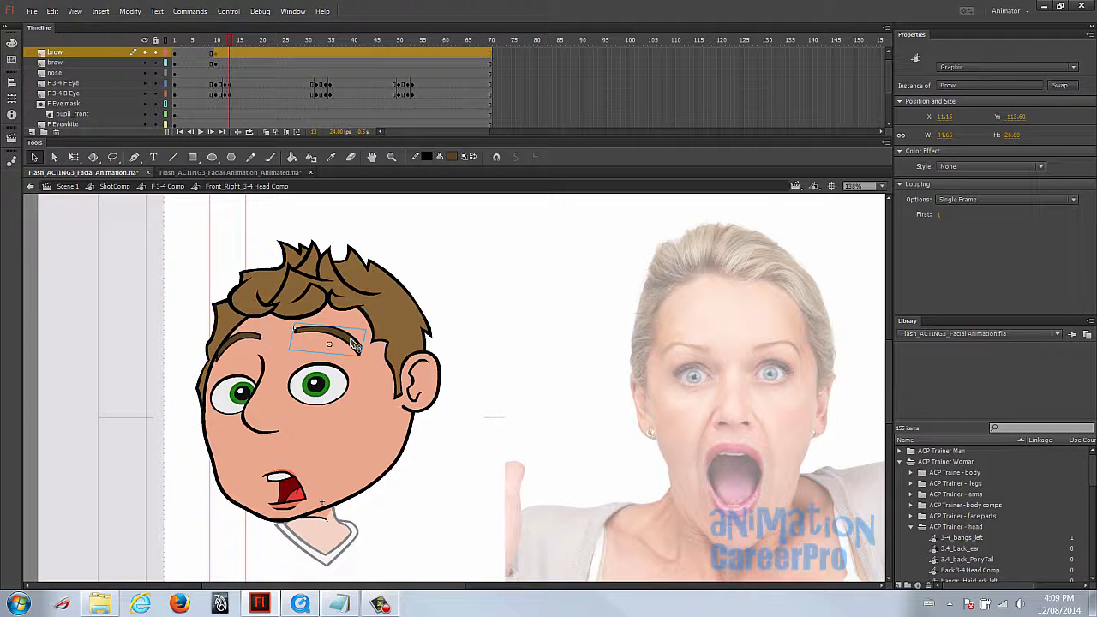
click(310, 214)
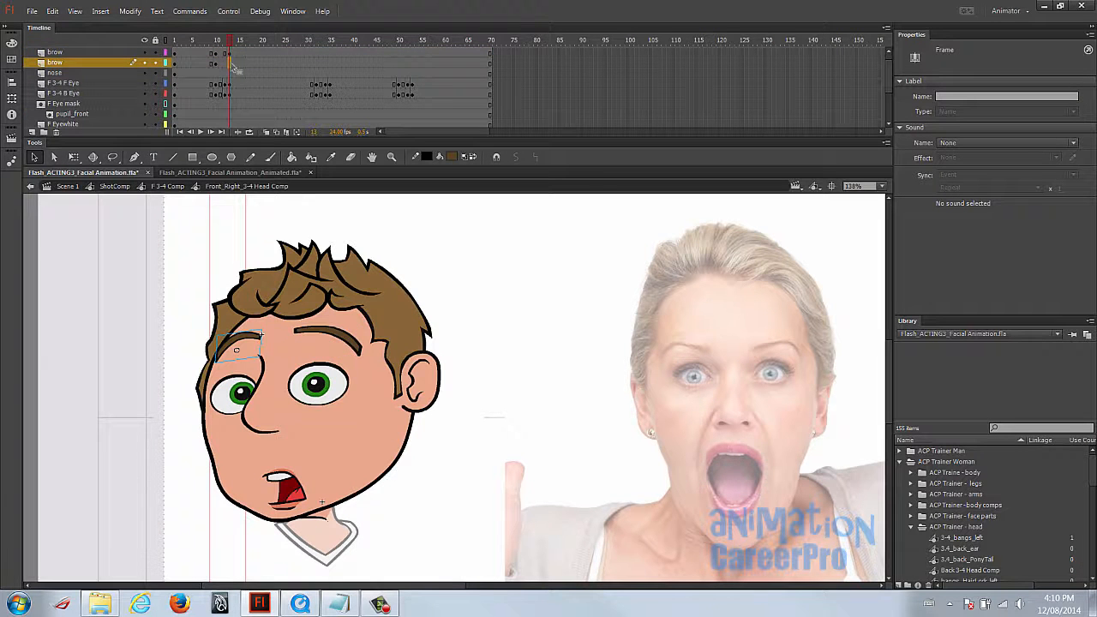
Rotate the brow over the larger eye with Free Transform so its outer end lifts into a raised pose
click(347, 340)
key(q)
drag(375, 336, 362, 319)
Rotate the far brow at frame 13 and nudge it slightly inward and up on the forehead
click(249, 341)
drag(268, 329, 267, 345)
key(Right)
key(Right)
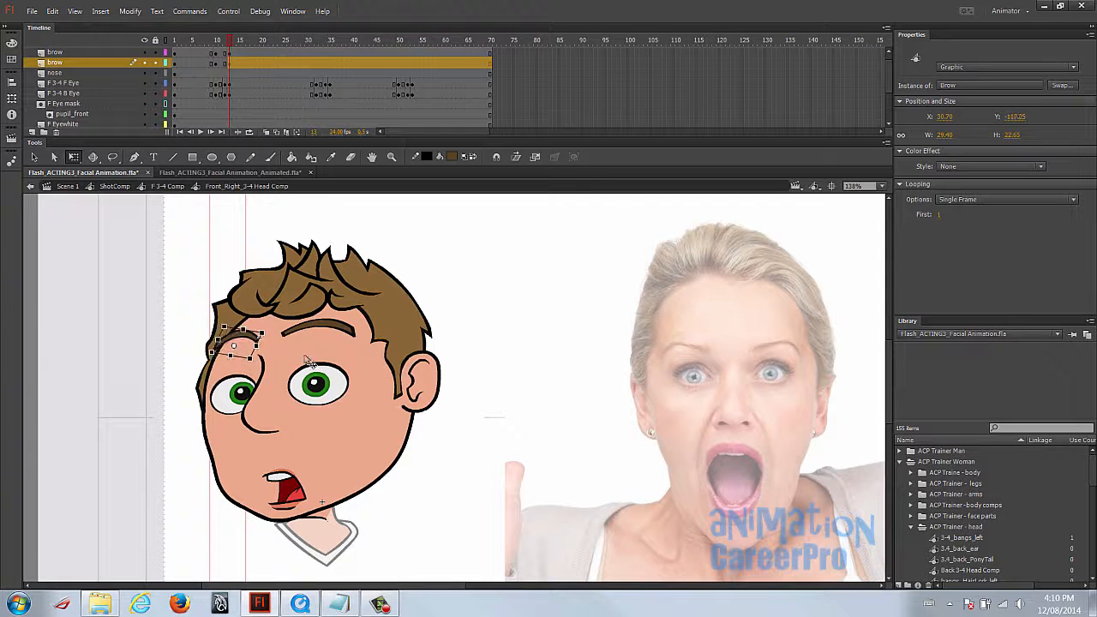
key(Up)
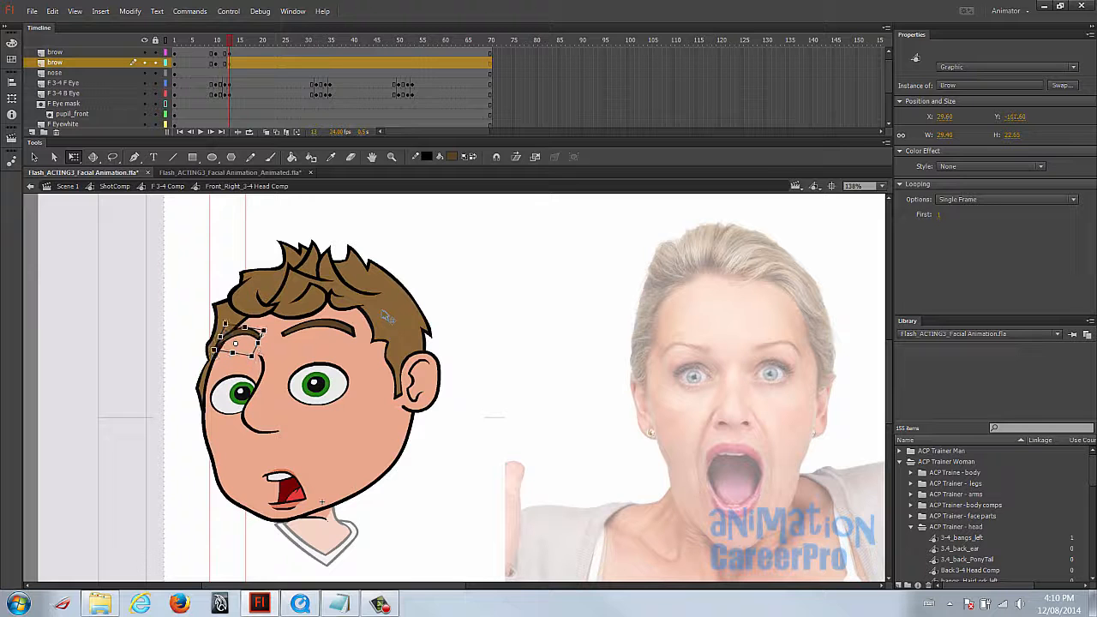
Check the head in F 3-4 Comp, reopen its comp in the upright pose and adjust the far brow's placement at frame 13
double_click(469, 289)
mouse_move(229, 40)
mouse_down()
mouse_move(197, 39)
mouse_move(248, 47)
mouse_move(230, 58)
mouse_up()
double_click(244, 304)
drag(276, 305, 273, 302)
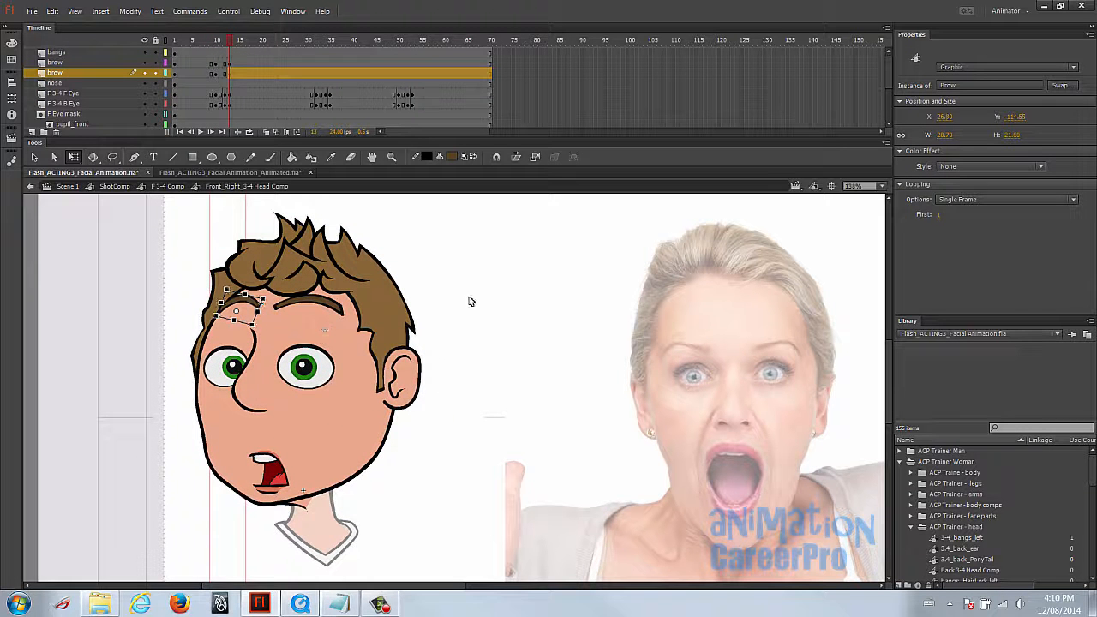
Set the first frame of the brow over the larger eye to 3 at frame 13 and adjust its placement
click(330, 309)
click(939, 214)
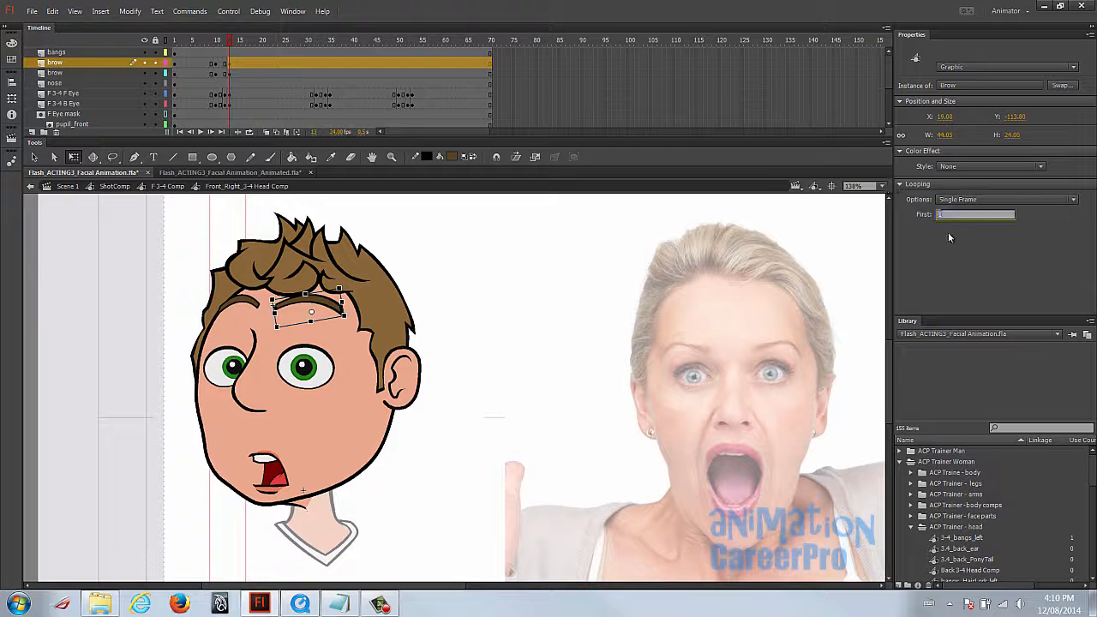
text(3)
key(Return)
drag(334, 302, 335, 311)
Set the far brow's first frame to 3 at frame 13 to match the other brow
click(254, 303)
click(939, 214)
text(3)
key(Return)
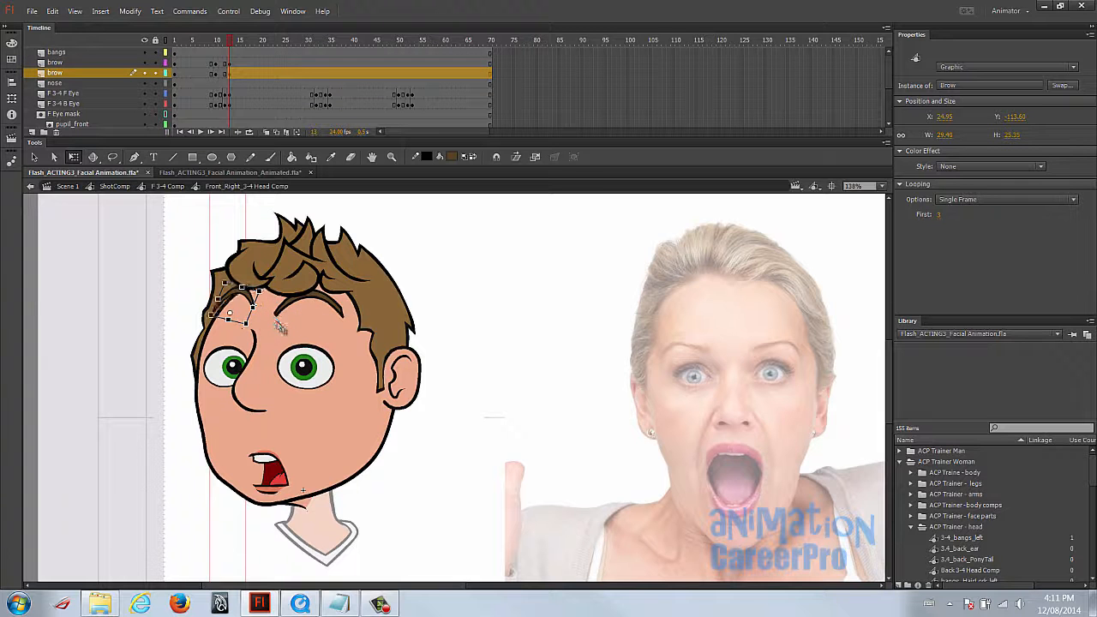
Scrub F 3-4 Comp to frame 38 and return to ShotComp to compare the head with the frightened photo
click(506, 413)
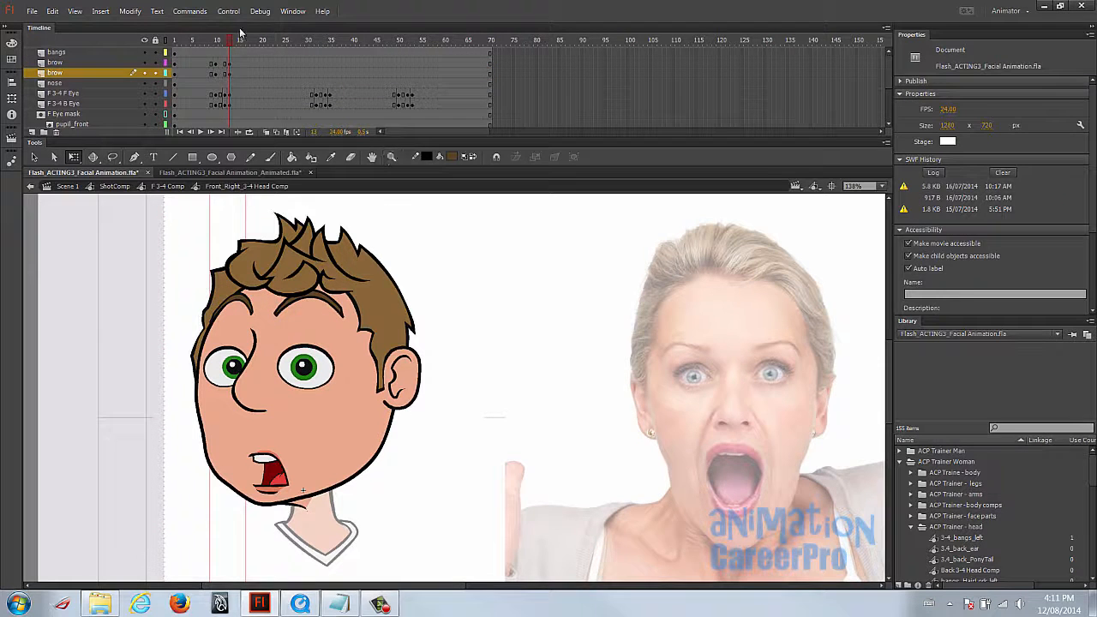
double_click(470, 307)
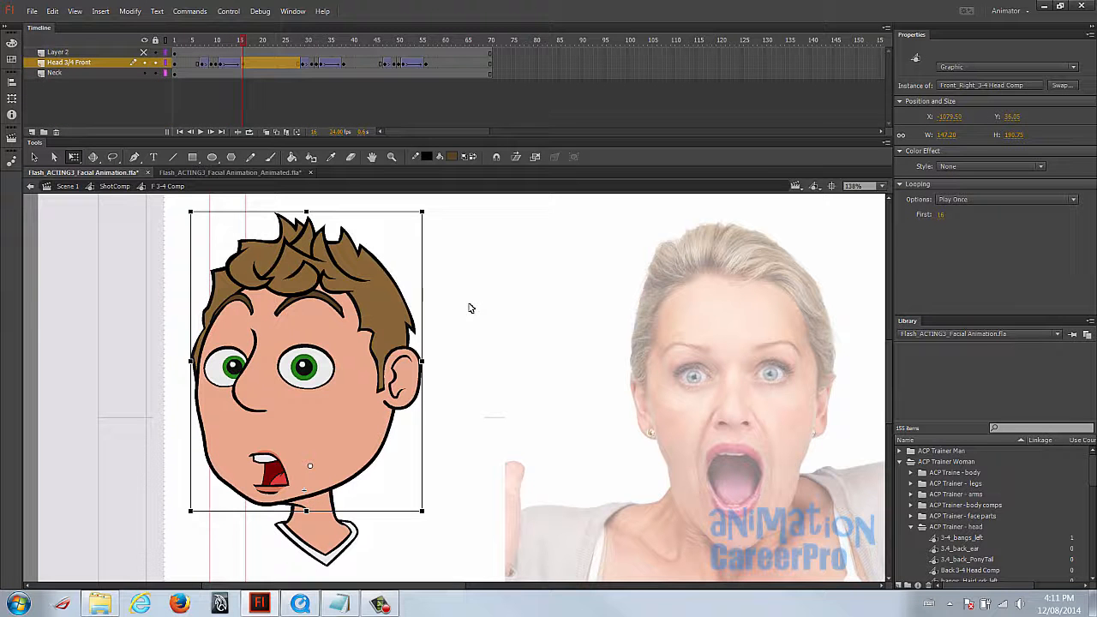
drag(230, 40, 343, 64)
click(114, 187)
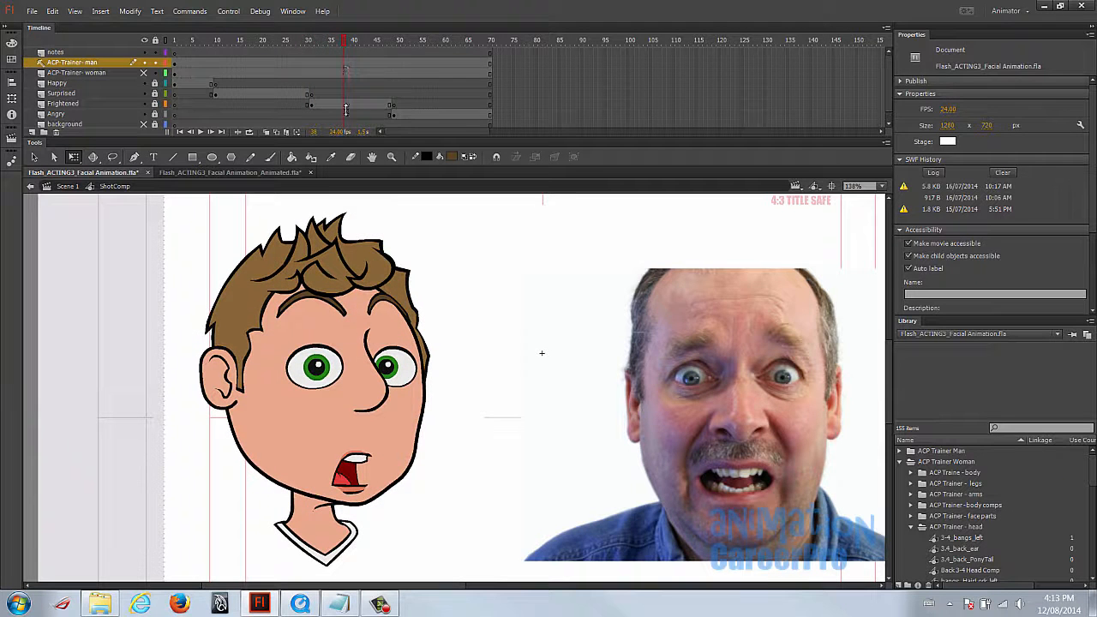
Reopen the head's comp through F 3-4 Comp in the upright pose and add a mouth keyframe at frame 32
double_click(356, 355)
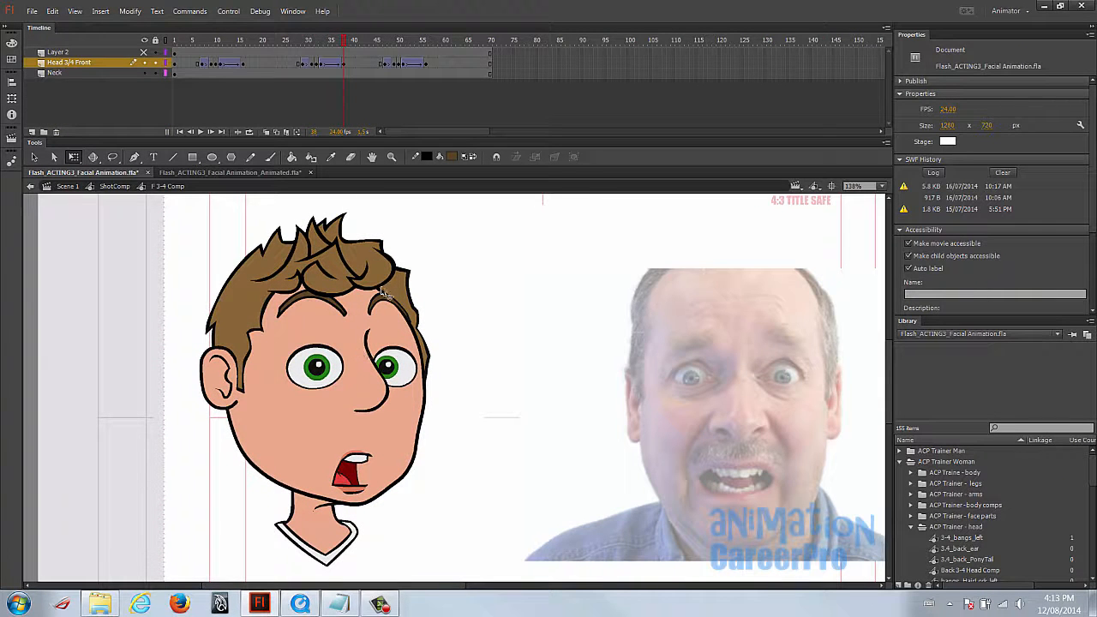
drag(345, 43, 316, 40)
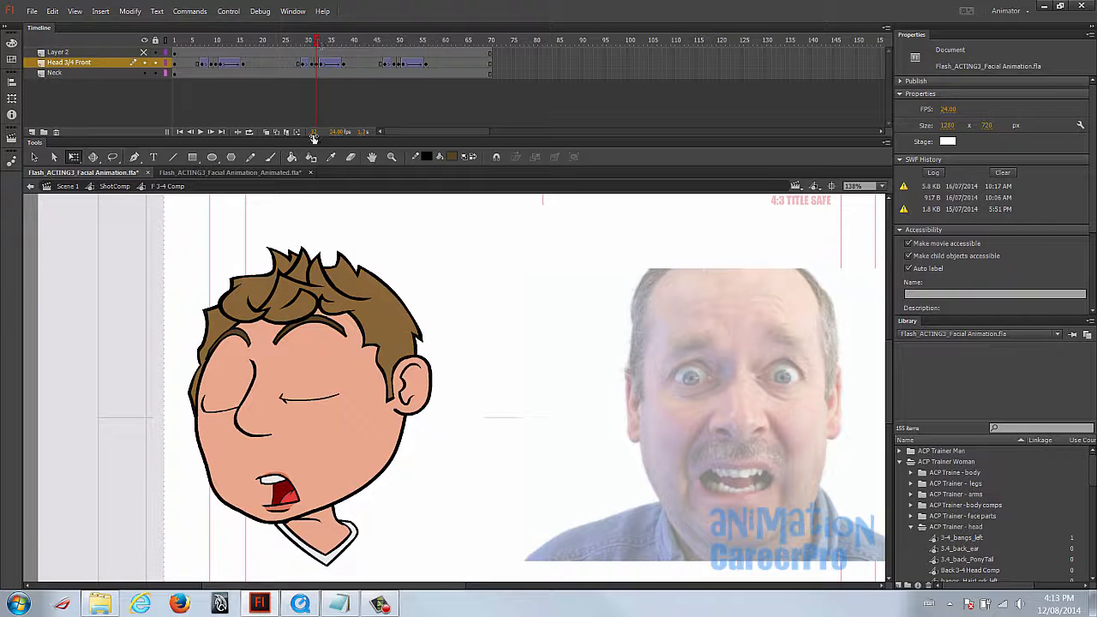
click(290, 410)
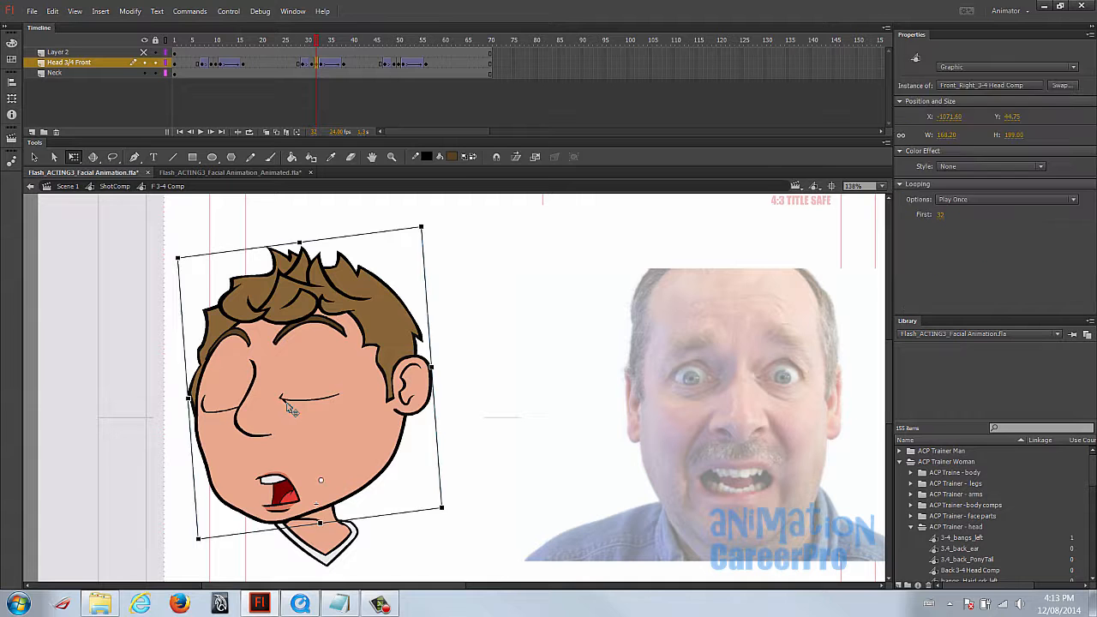
double_click(290, 410)
click(374, 394)
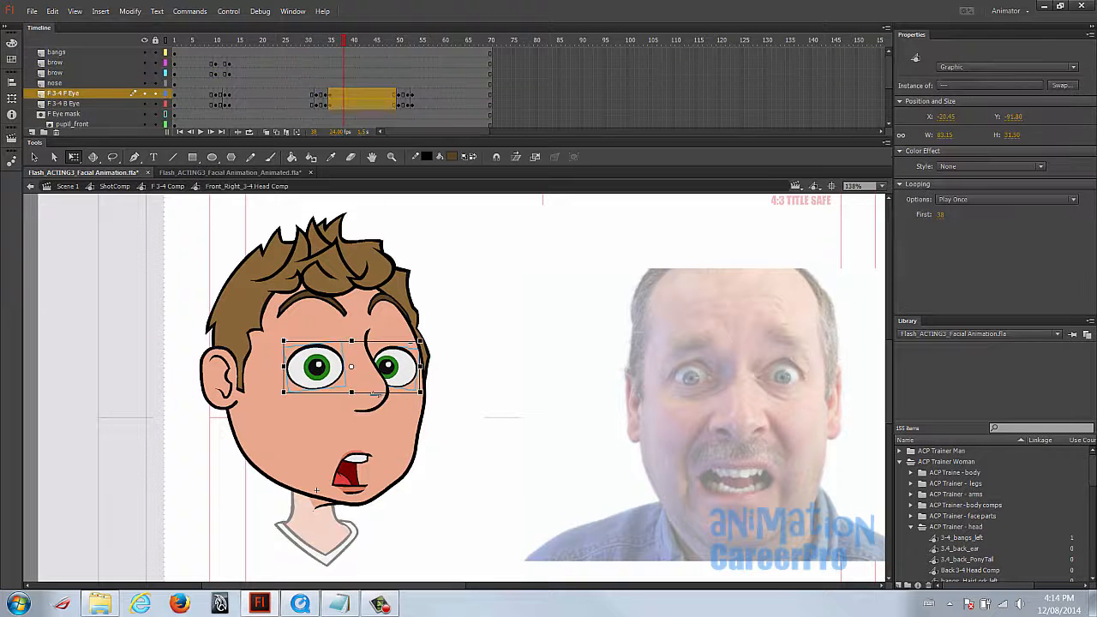
mouse_move(343, 41)
mouse_down()
mouse_move(313, 51)
mouse_move(329, 43)
mouse_up()
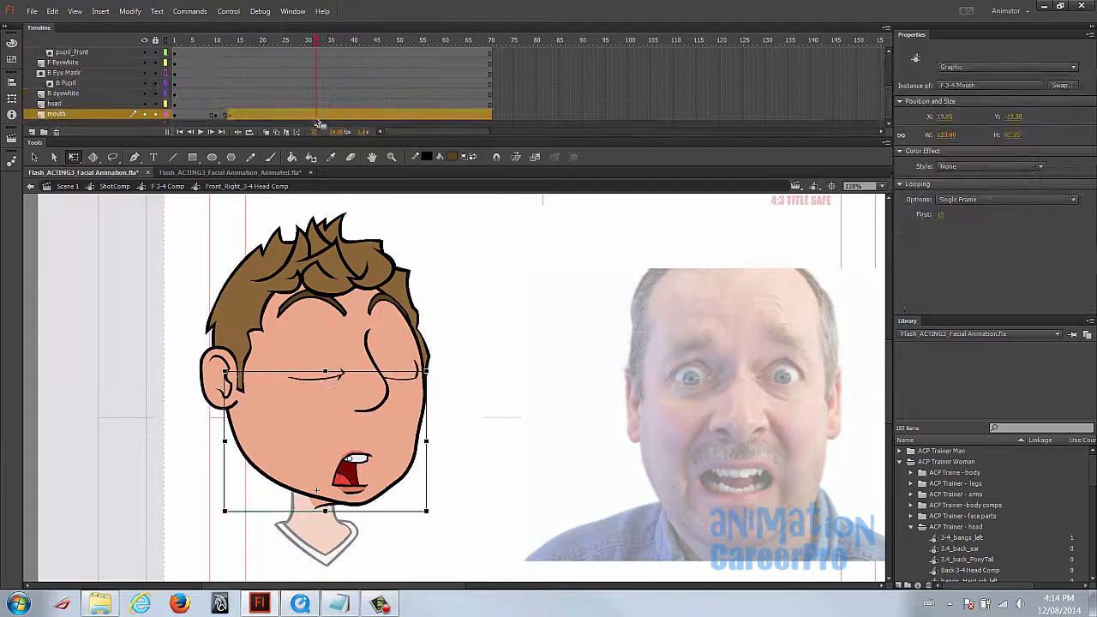
click(316, 117)
key(F6)
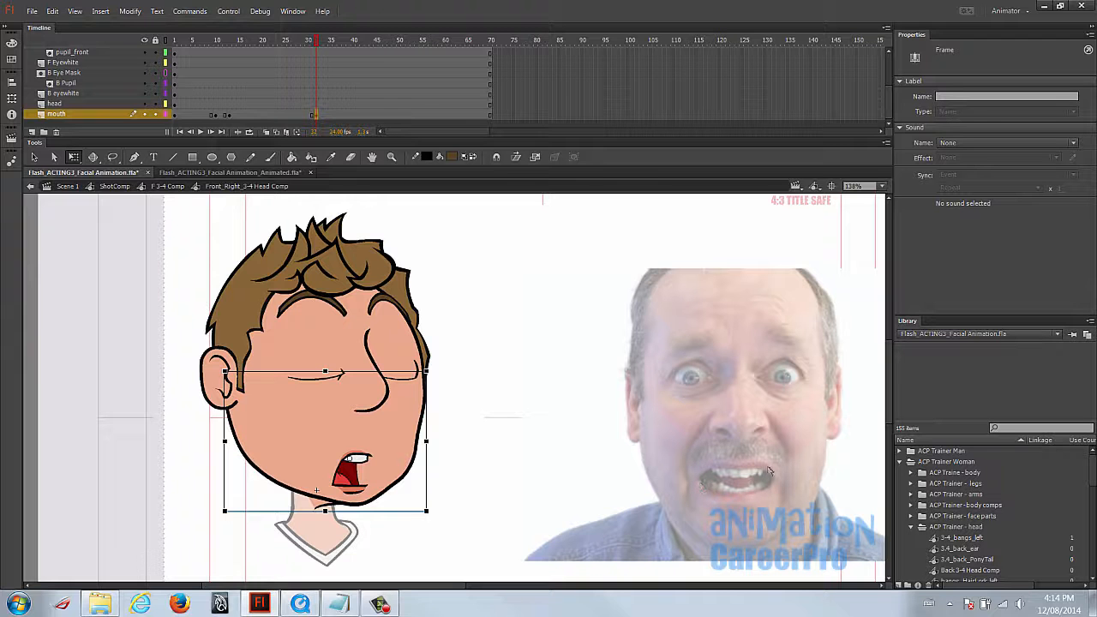
Try out different mouth shapes at frame 32 by stepping through the mouth's first-frame values
click(369, 461)
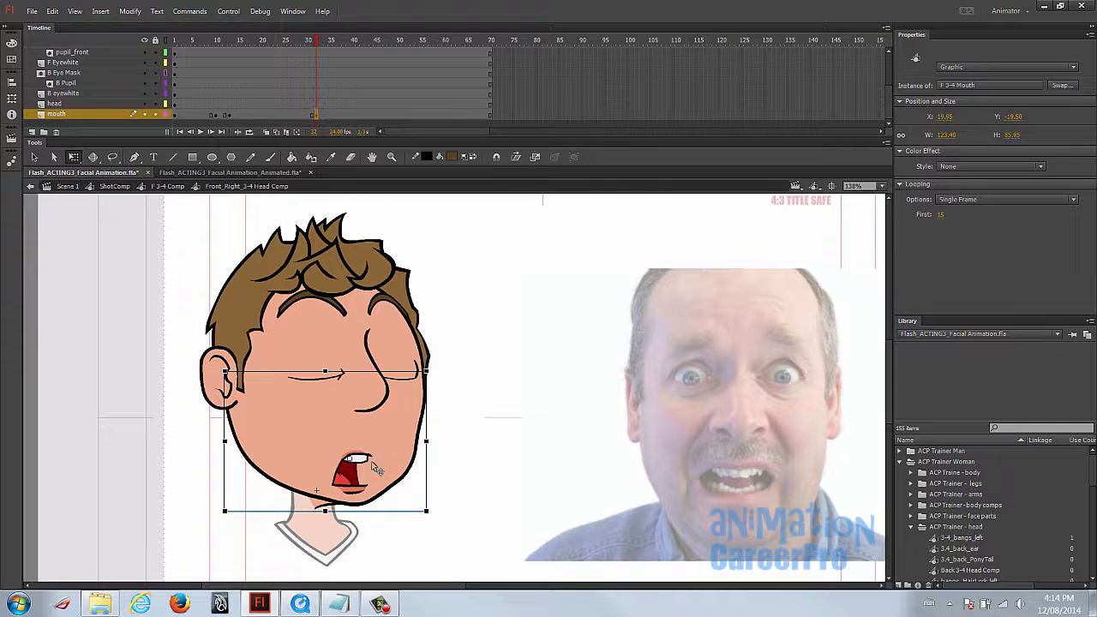
click(941, 216)
key(Up)
key(Up)
key(Up)
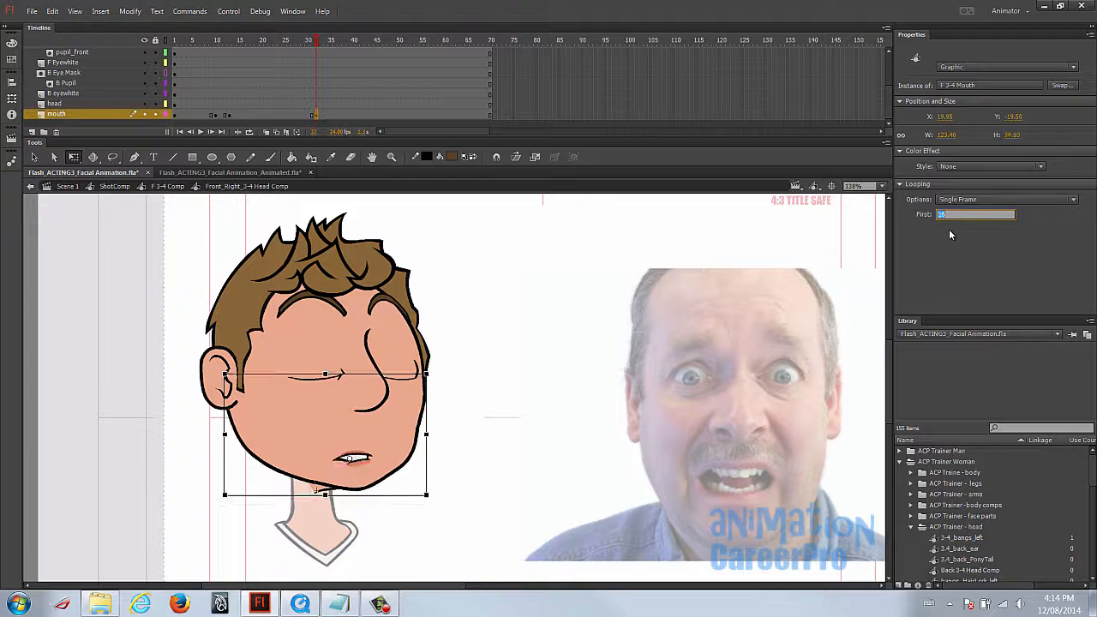
key(Up)
key(Up)
key(Up)
key(Up)
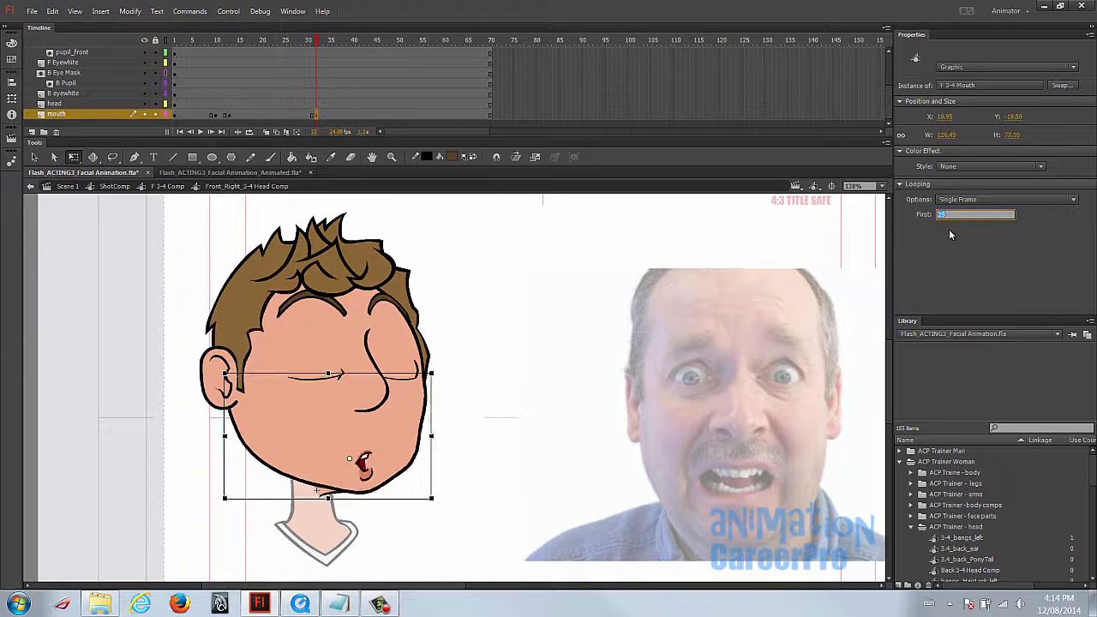
key(Down)
key(Down)
key(Up)
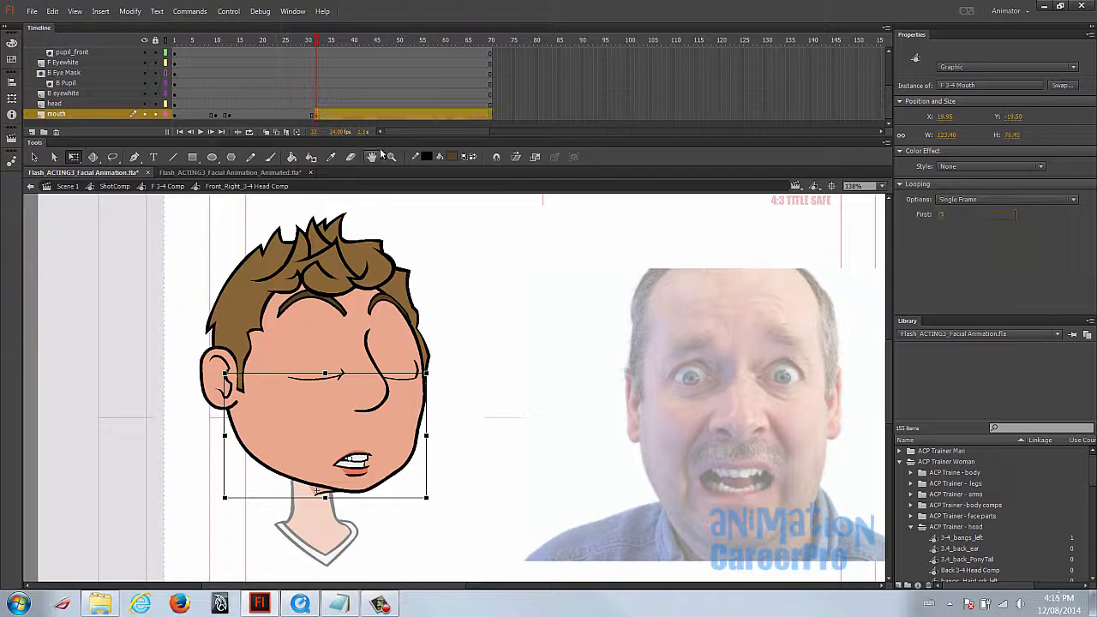
Set the mouth's first frame to 11 at frame 32 for the closed mouth shape
click(314, 114)
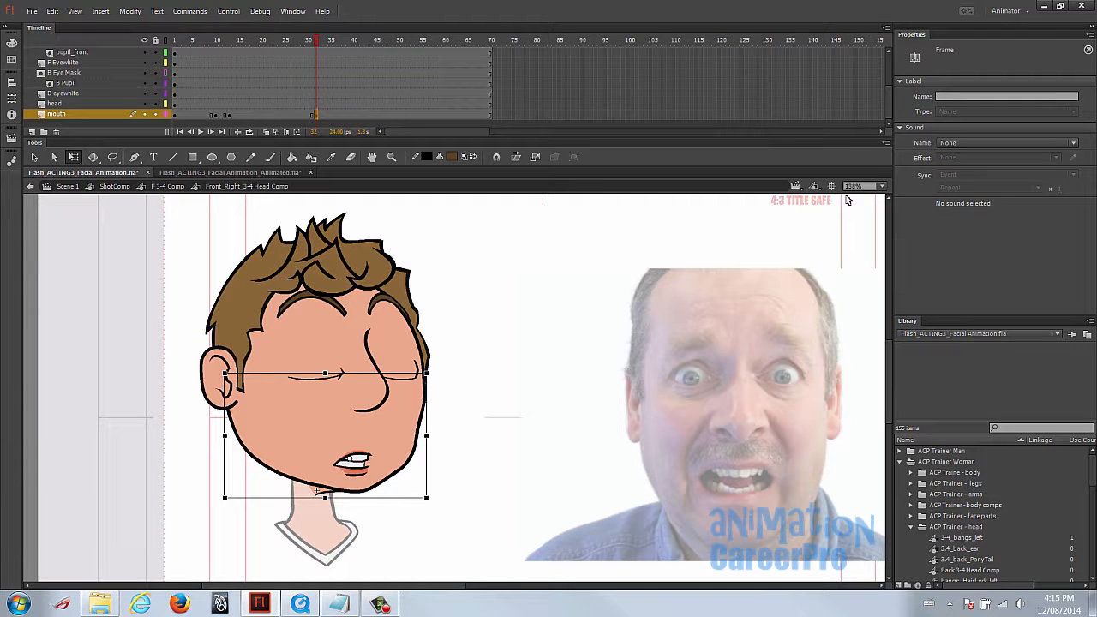
click(421, 423)
click(944, 218)
text(11)
key(Return)
Add keyframes for both brows at frame 32
scroll(316, 79, up, 3)
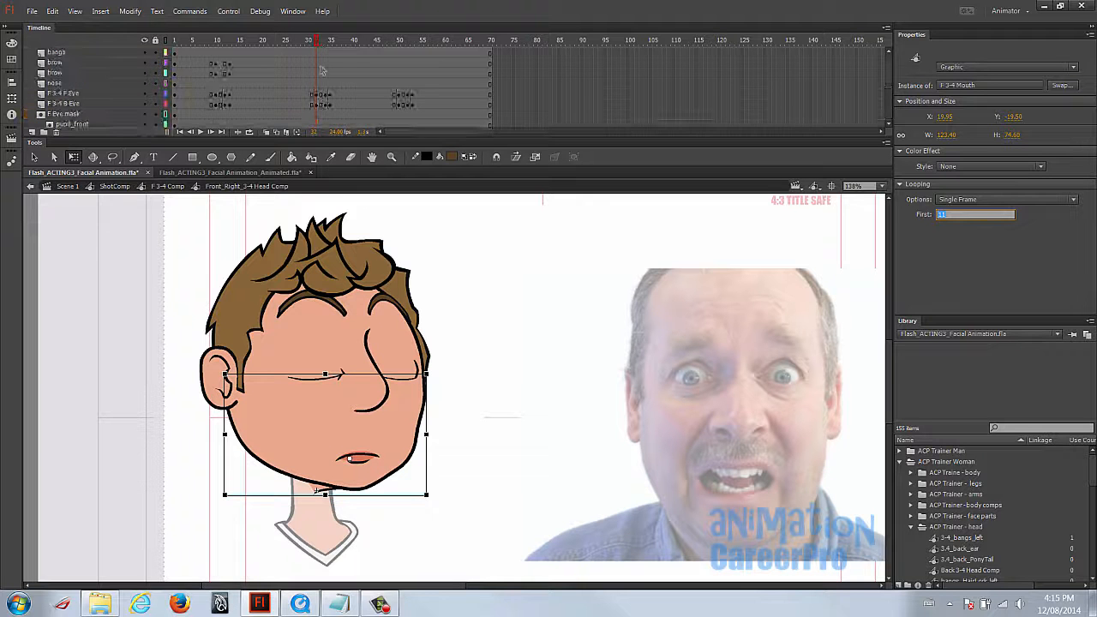
click(351, 322)
click(317, 65)
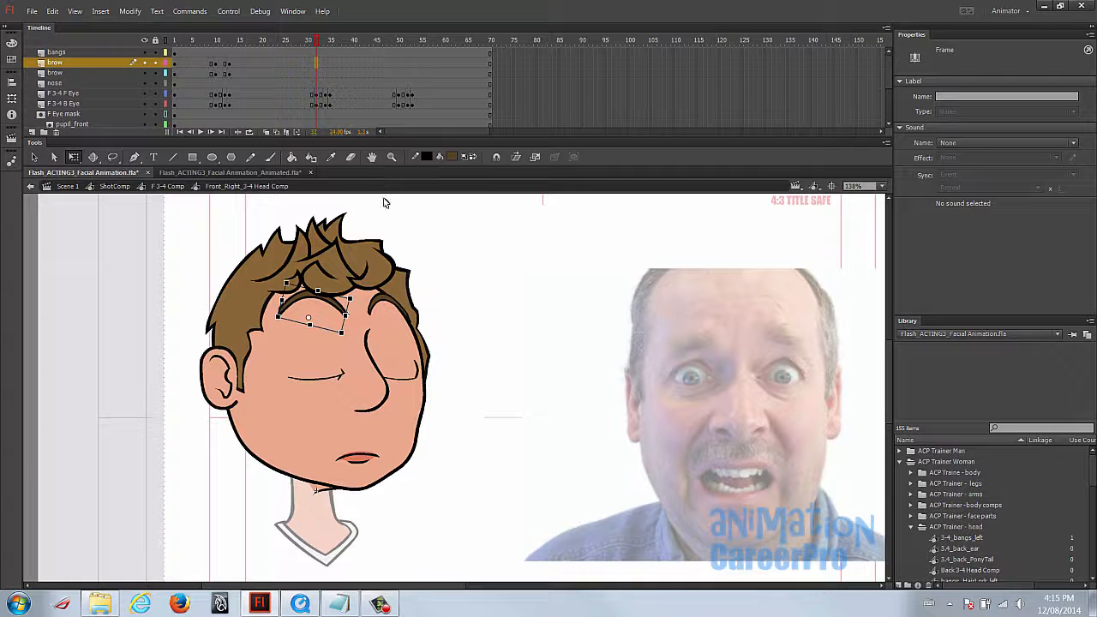
click(317, 73)
Set the first frame of both brows to 1 at frame 32 and lower them on the forehead
shift+click(343, 310)
click(343, 310)
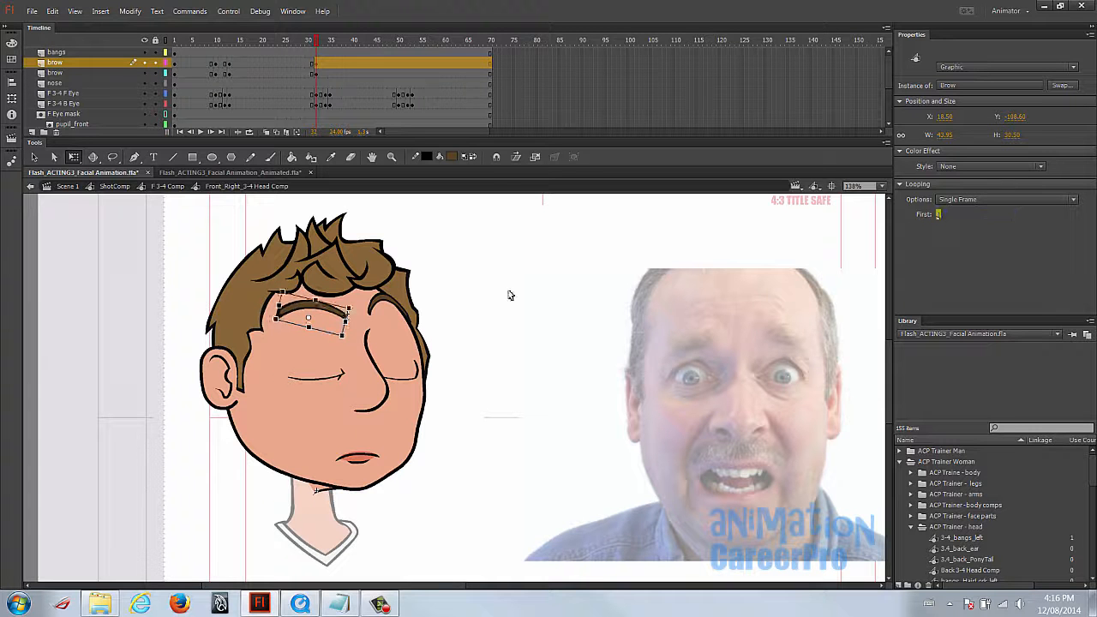
drag(939, 211, 933, 211)
drag(359, 325, 327, 319)
click(393, 324)
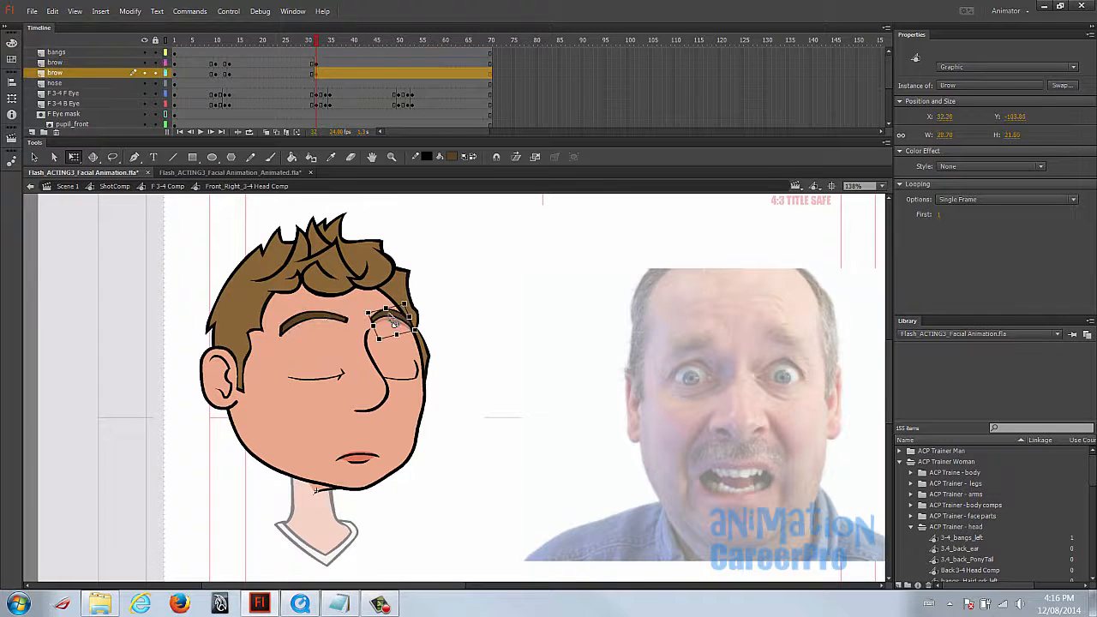
Add keyframes for both brows and the mouth at frame 35, where the eyes are fully open
mouse_move(316, 42)
mouse_down()
mouse_move(316, 54)
mouse_move(331, 49)
mouse_up()
click(312, 316)
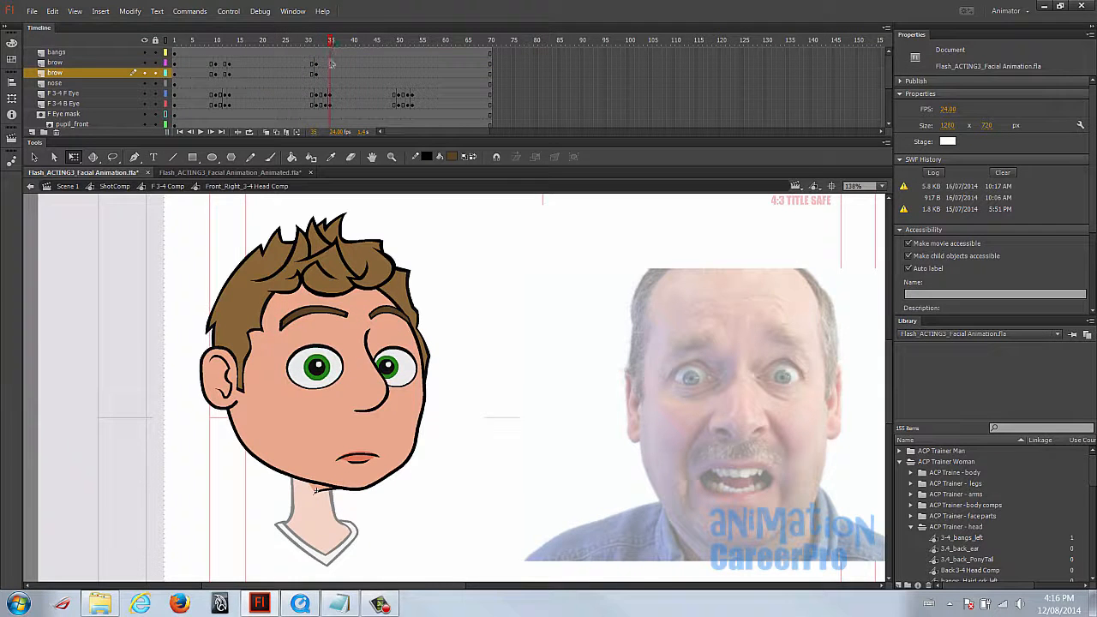
click(330, 73)
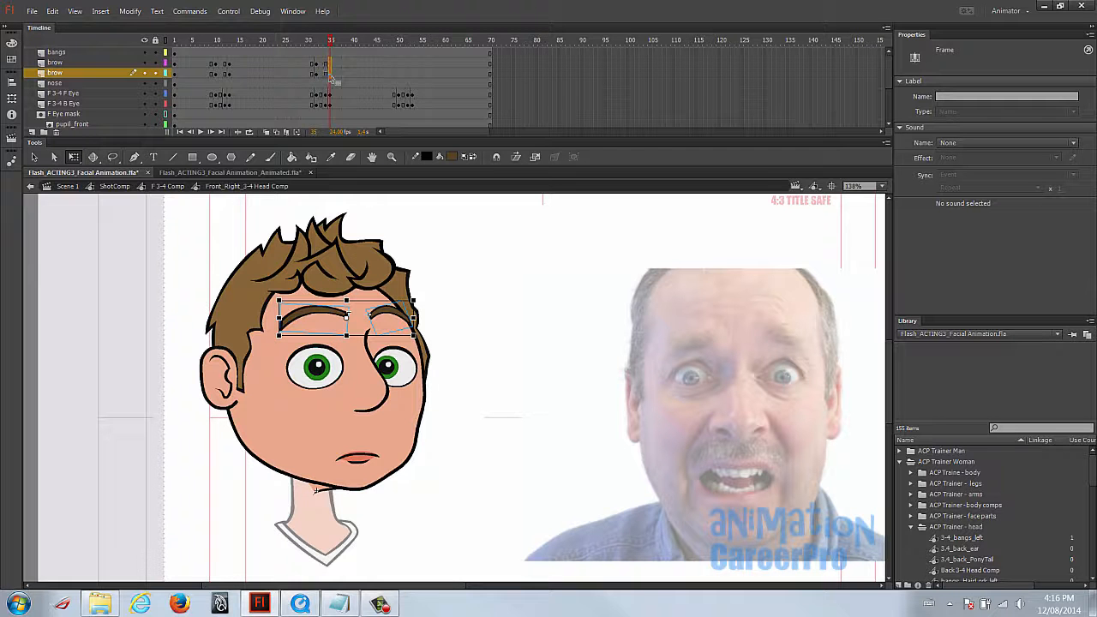
scroll(335, 81, down, 3)
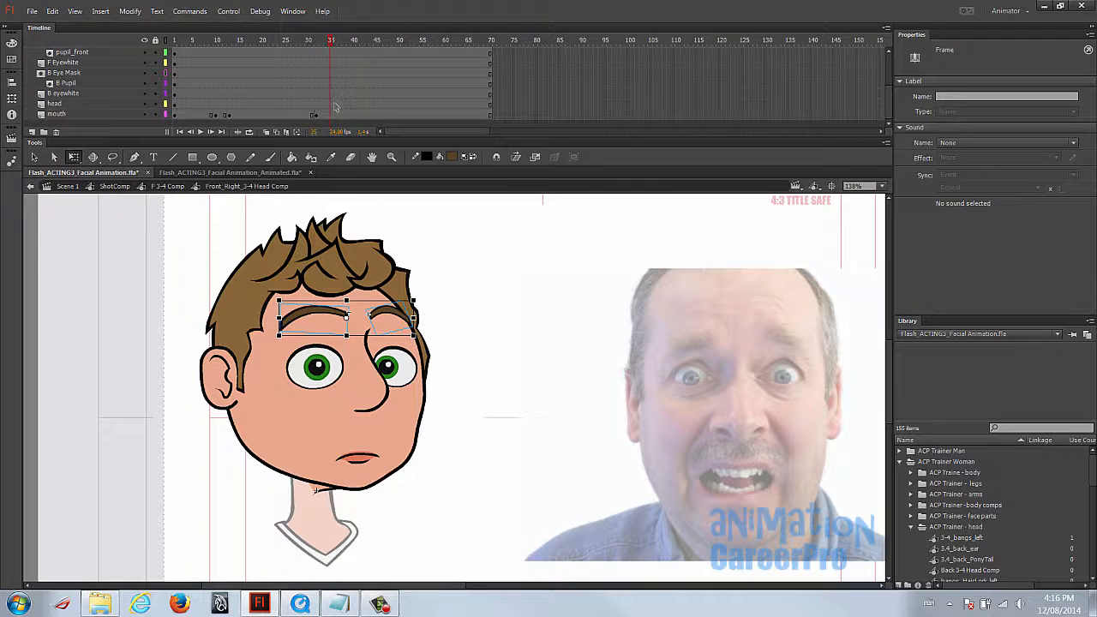
click(330, 115)
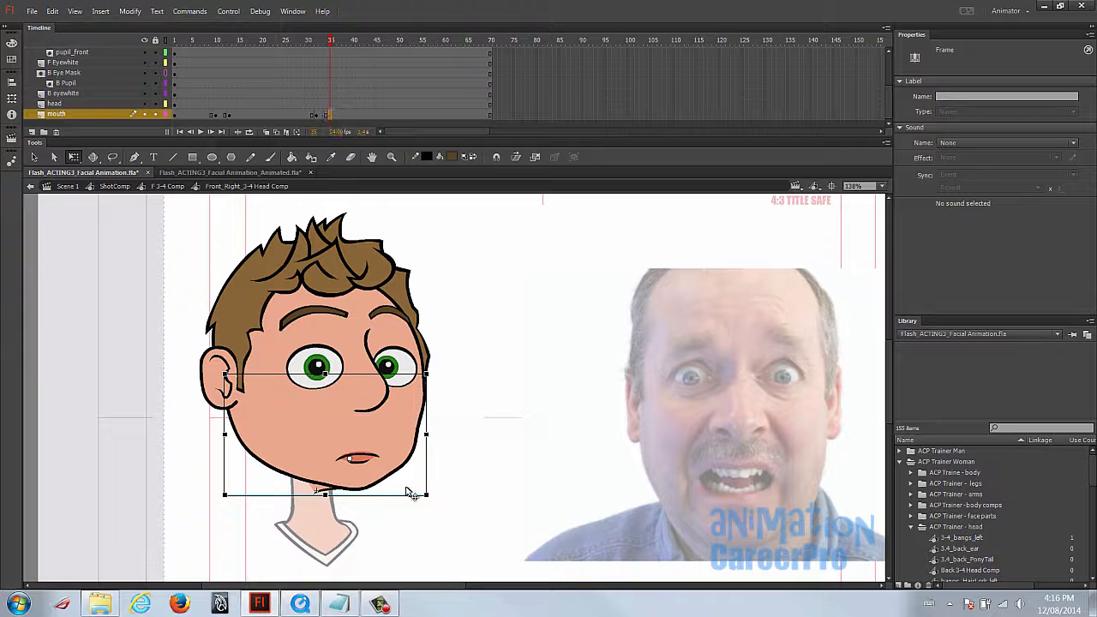
Set the mouth's first frame to 12 at frame 35
click(382, 463)
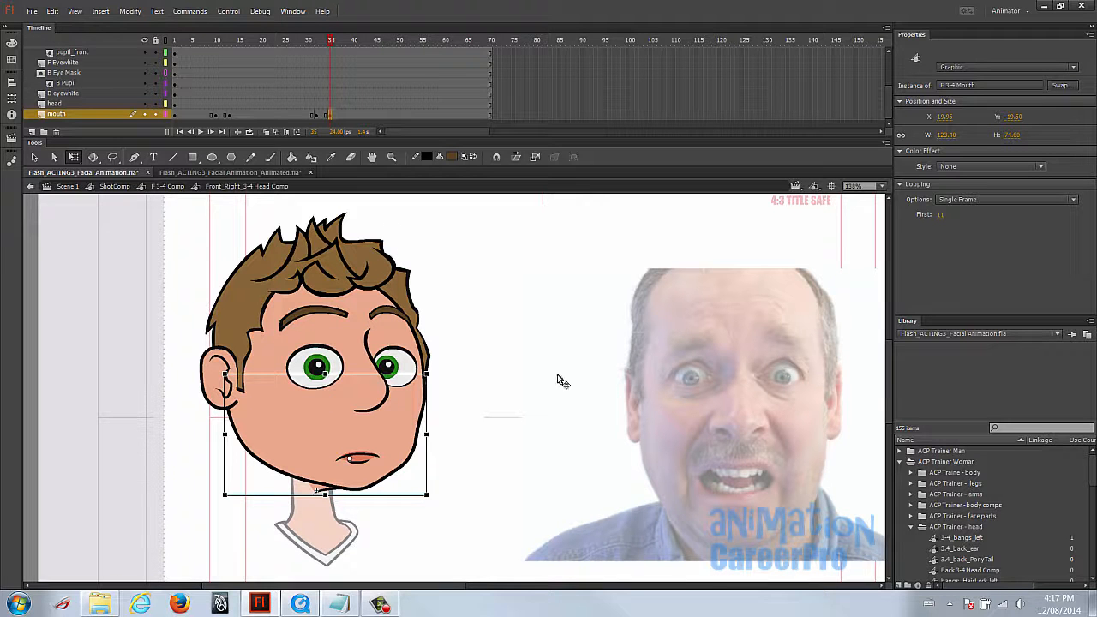
click(331, 41)
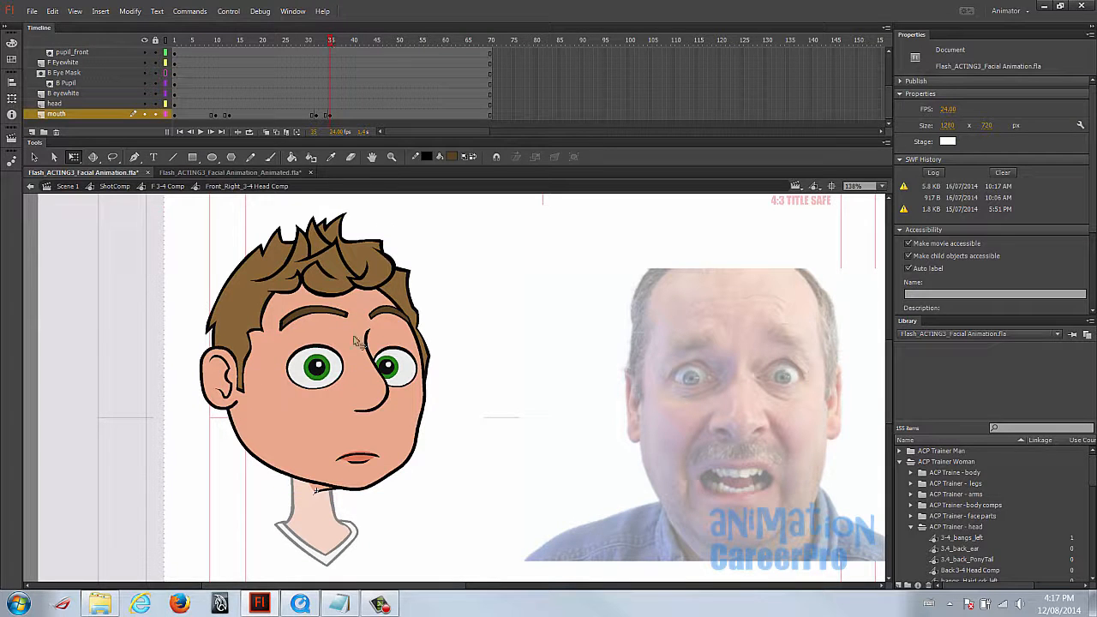
click(370, 459)
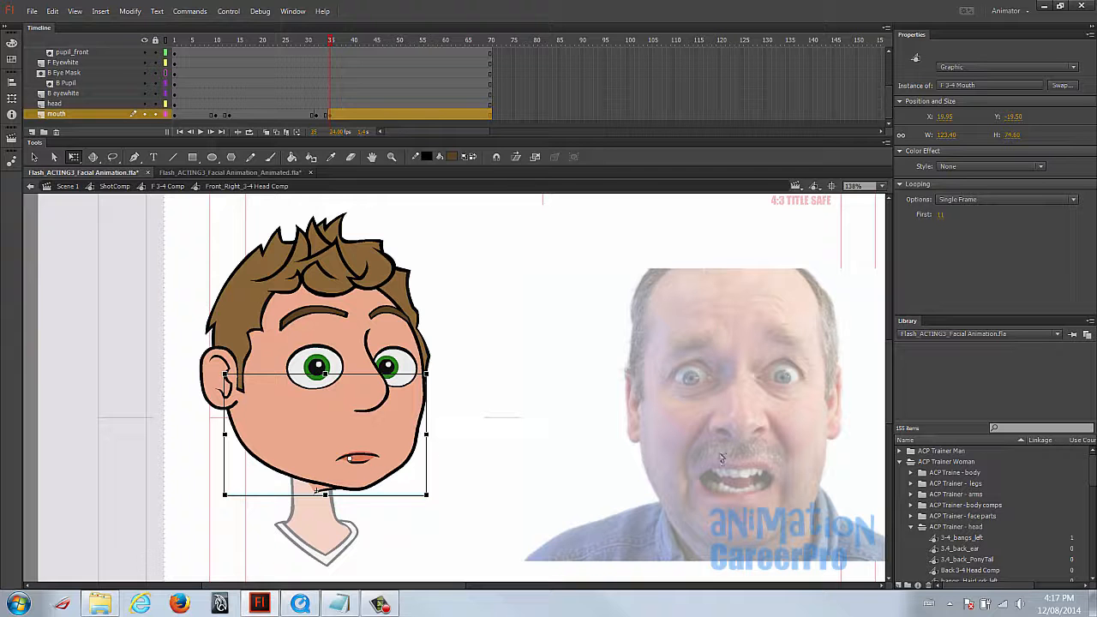
click(941, 214)
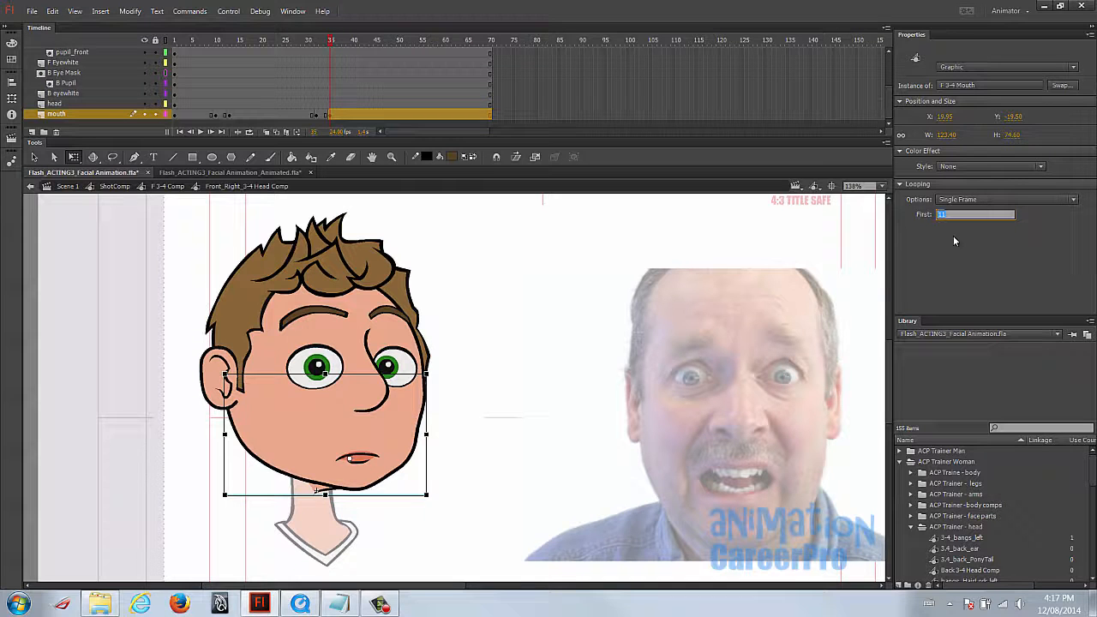
key(Up)
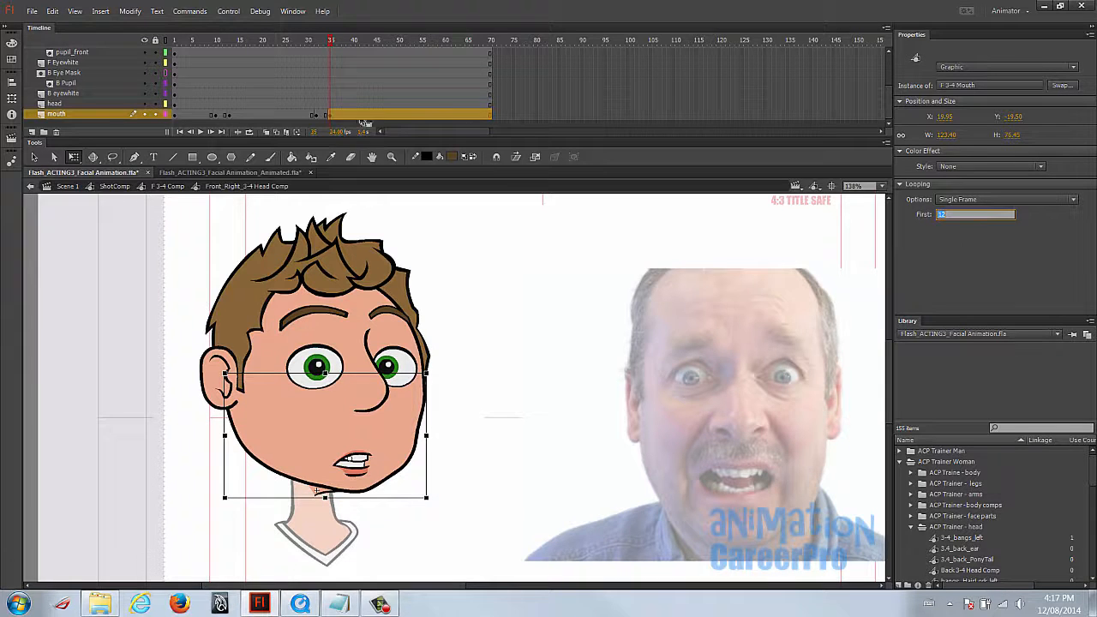
click(335, 120)
Reshape both brows at frame 35 into a worried pose with raised inner ends, following the frightened photo
scroll(335, 120, up, 3)
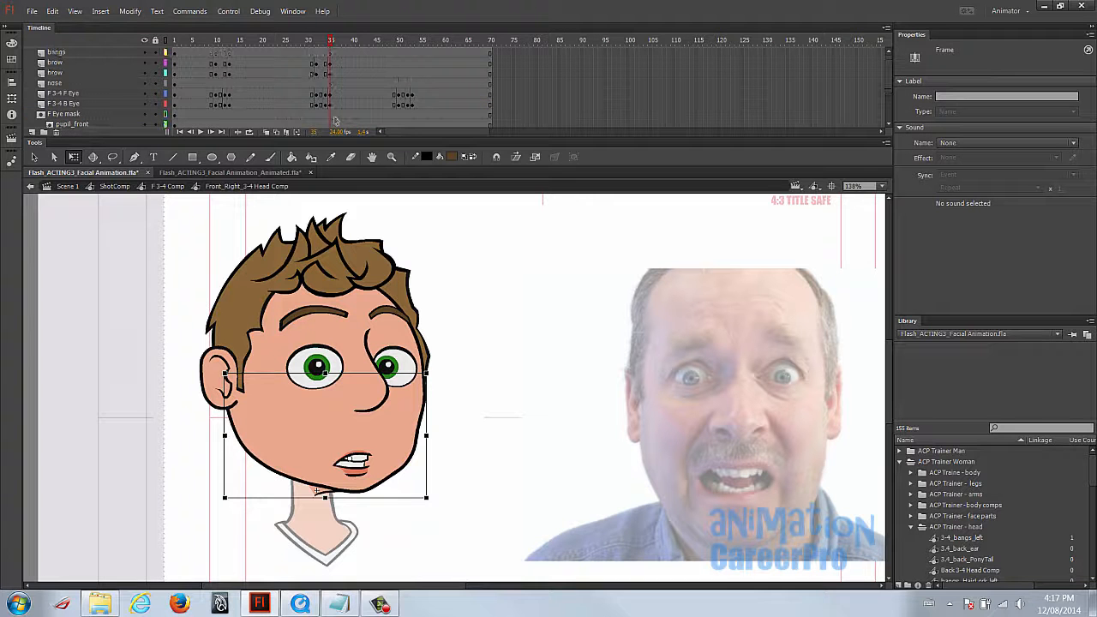
click(330, 74)
click(381, 307)
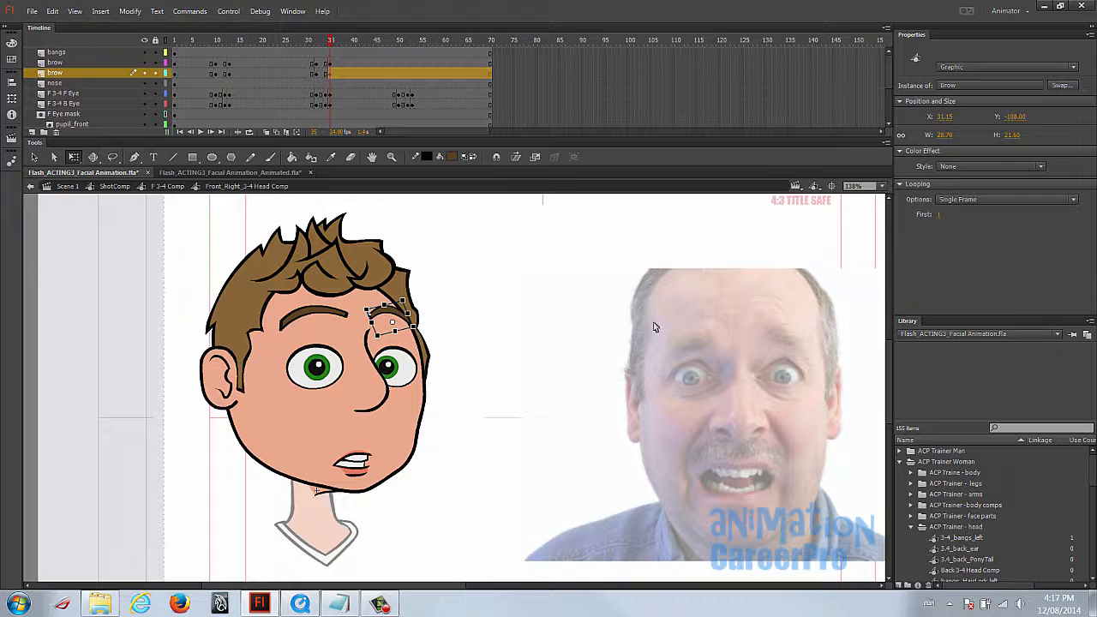
mouse_move(419, 340)
mouse_down()
mouse_move(426, 320)
mouse_move(430, 334)
mouse_up()
key(z)
drag(179, 247, 479, 532)
key(v)
mouse_move(542, 311)
mouse_down()
mouse_move(543, 298)
mouse_move(473, 300)
mouse_move(470, 289)
mouse_move(491, 278)
mouse_move(543, 302)
mouse_up()
click(452, 279)
Mark the inner and outer ends of both brows with red brush strokes
key(q)
key(b)
drag(394, 311, 418, 317)
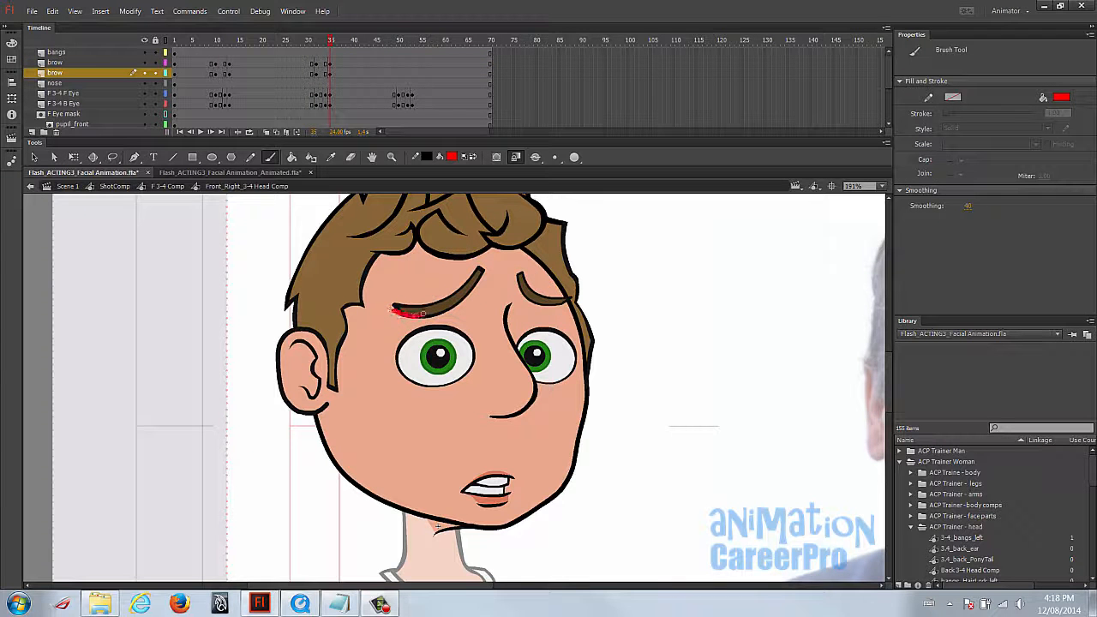
drag(470, 285, 488, 267)
drag(535, 299, 590, 297)
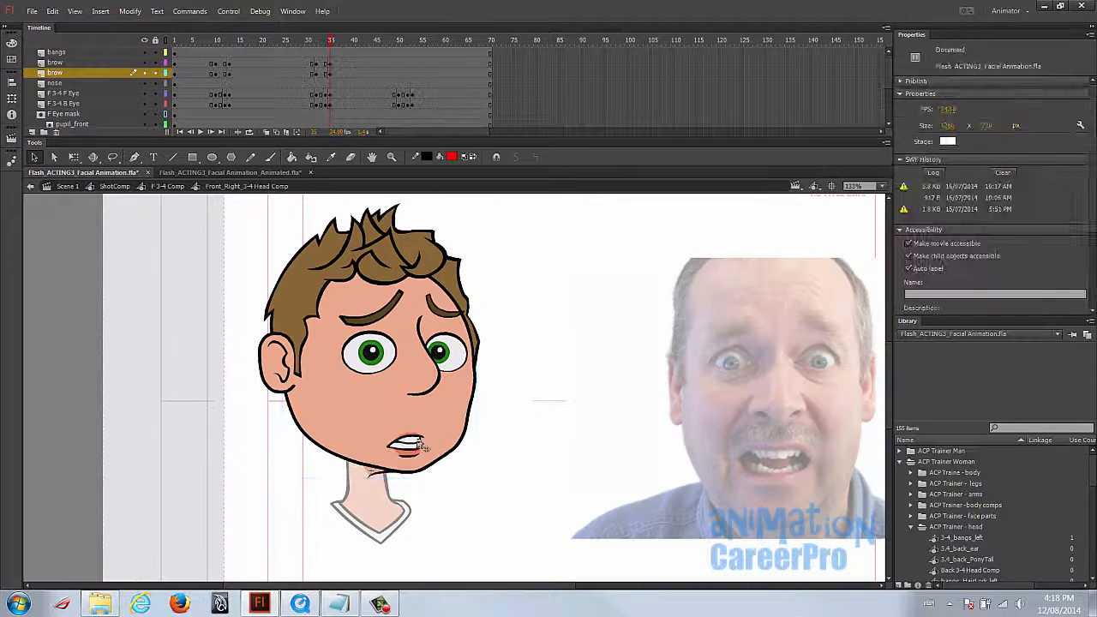
Advance the mouth's first frame at frame 35 past 13 to the wider open shape, matching the frightened photo
click(419, 448)
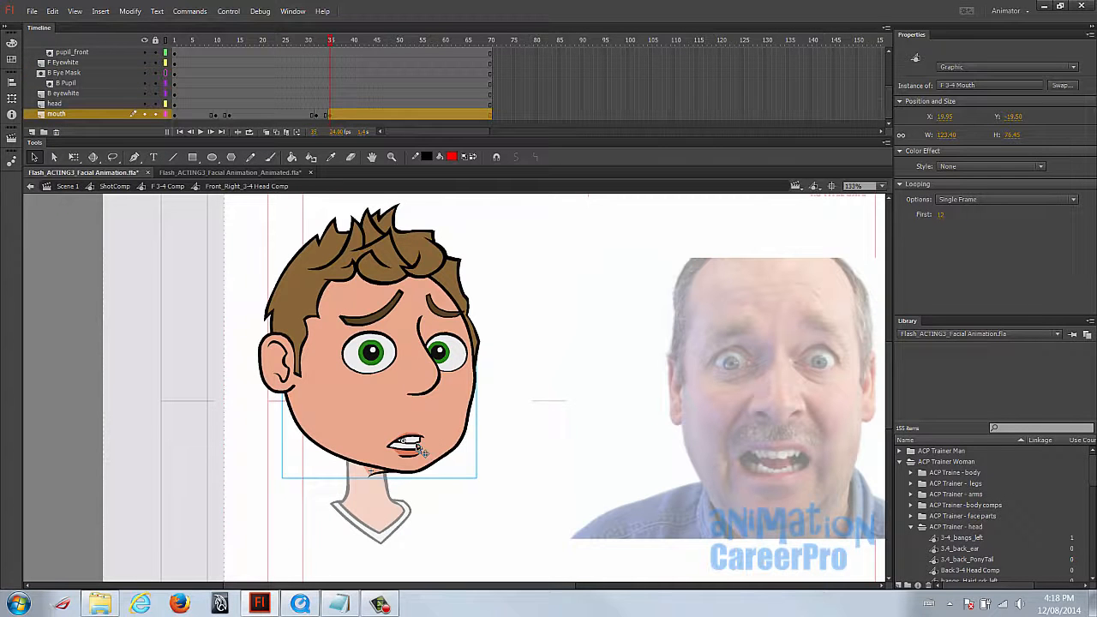
click(941, 215)
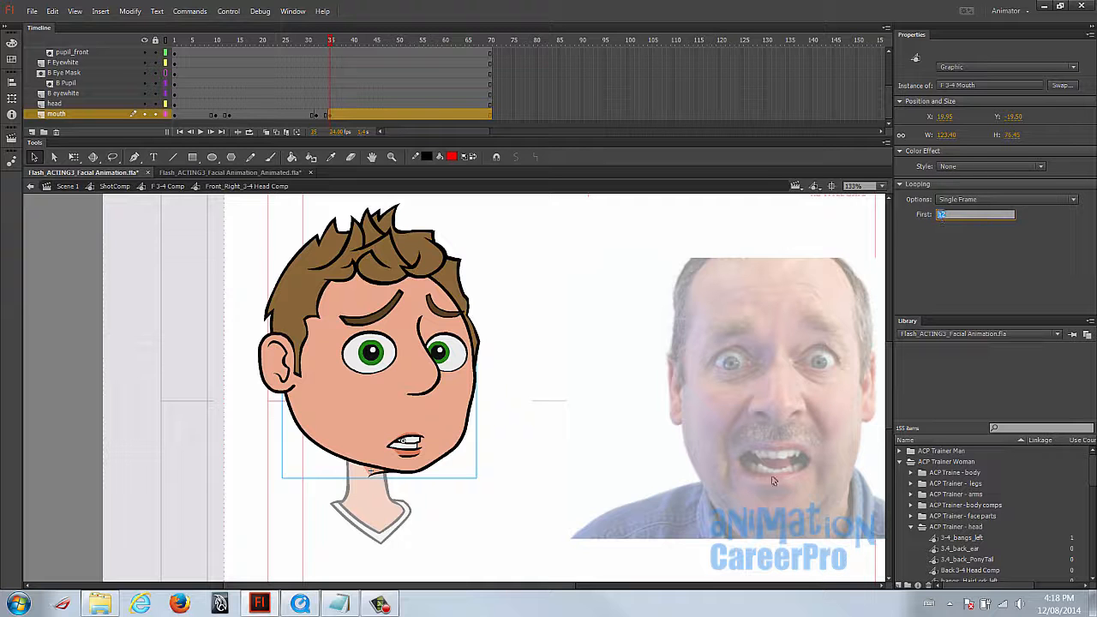
key(Up)
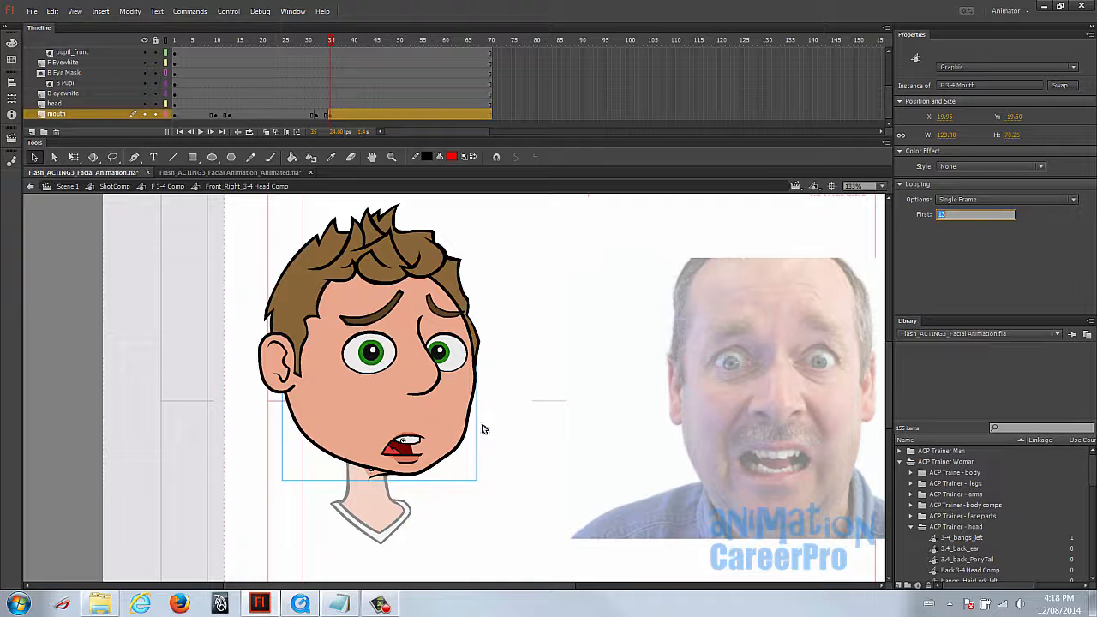
click(546, 402)
click(423, 444)
click(941, 217)
key(Up)
click(470, 252)
key(space)
mouse_move(576, 331)
mouse_down()
mouse_move(575, 372)
mouse_move(561, 328)
mouse_up()
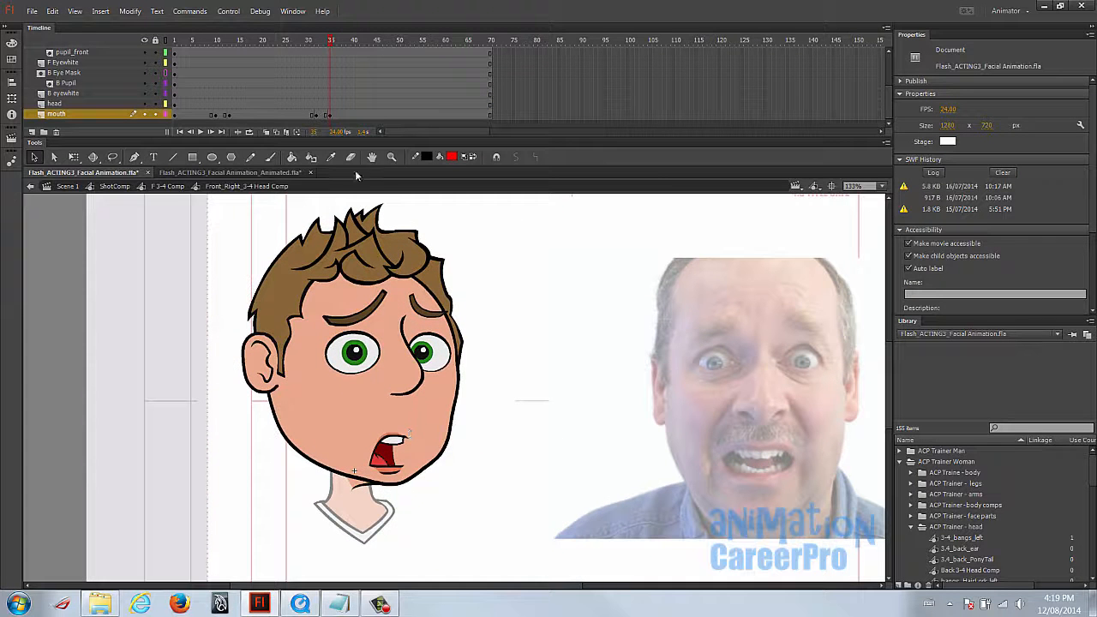
Scrub through the blink before frame 35 and add keyframes for both brows at frames 33 and 34
mouse_move(330, 42)
mouse_down()
mouse_move(316, 47)
mouse_move(331, 52)
mouse_up()
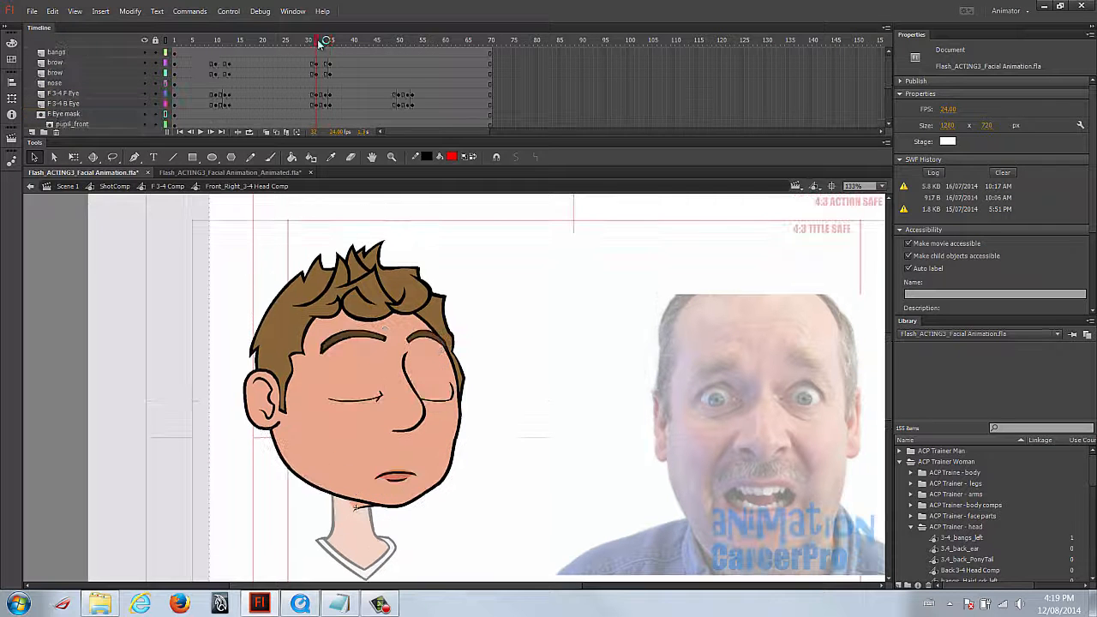
drag(316, 48, 322, 43)
click(324, 73)
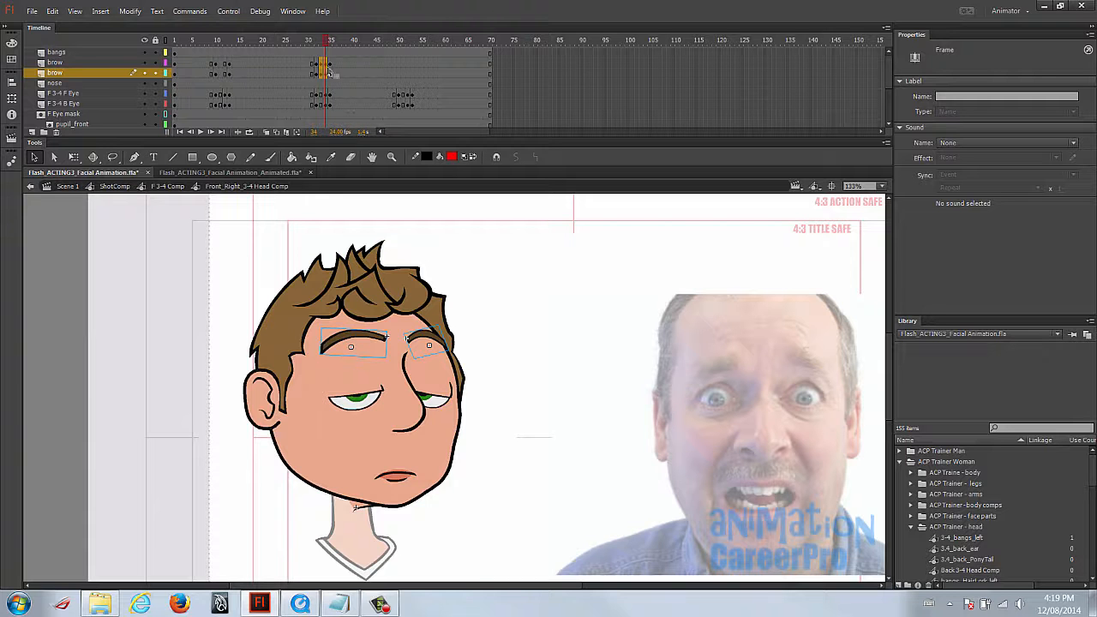
Nudge both brows down at frame 33, while the eyes are closed
click(321, 43)
key(z)
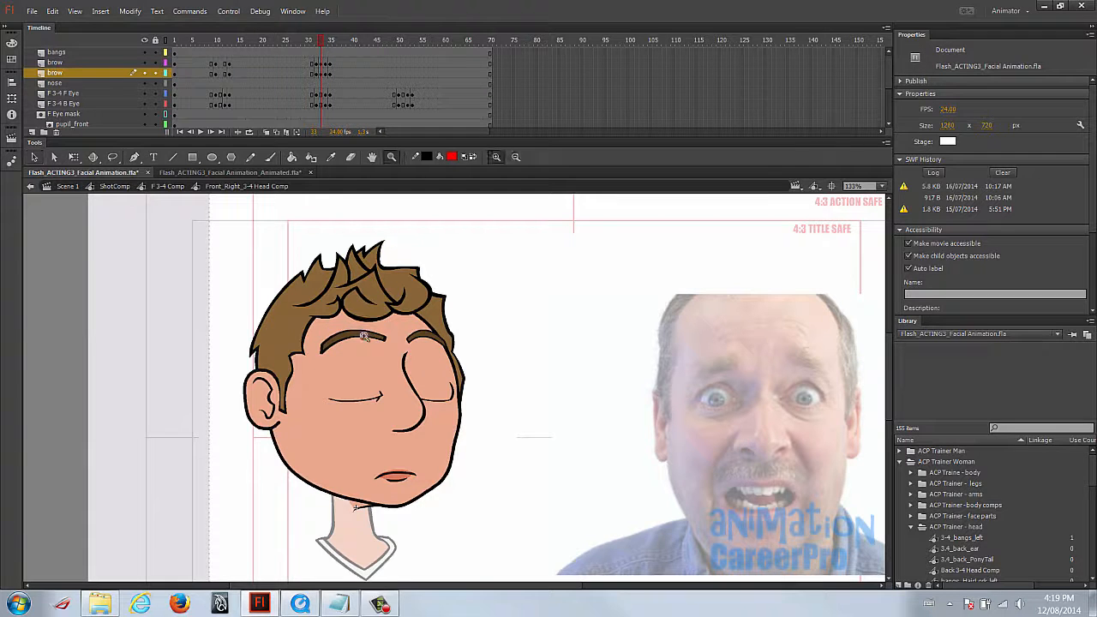
drag(371, 359, 633, 552)
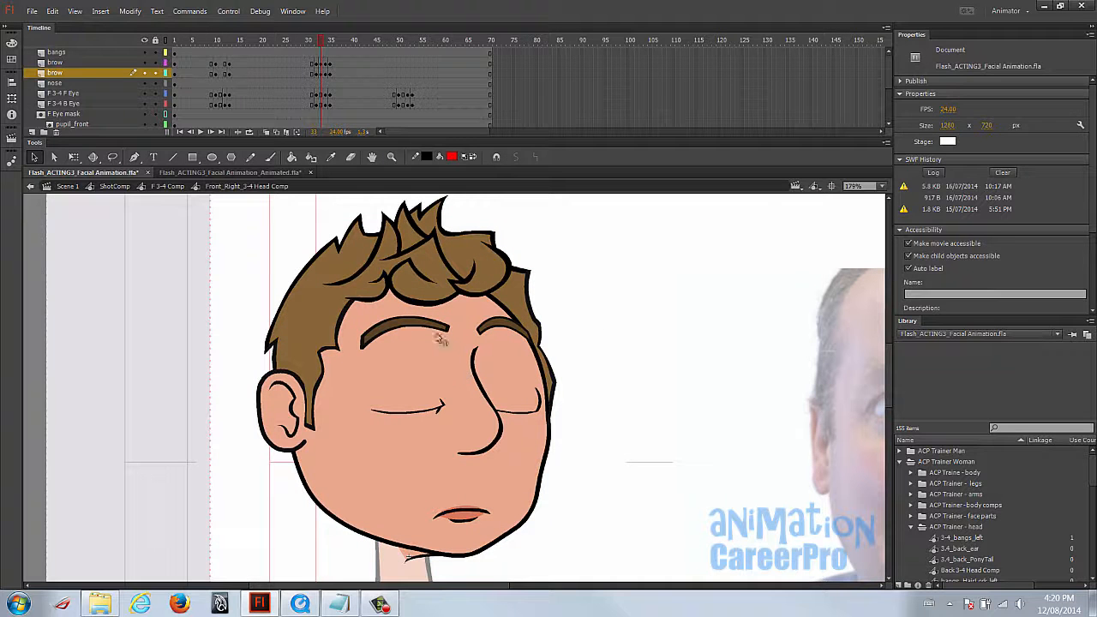
click(426, 328)
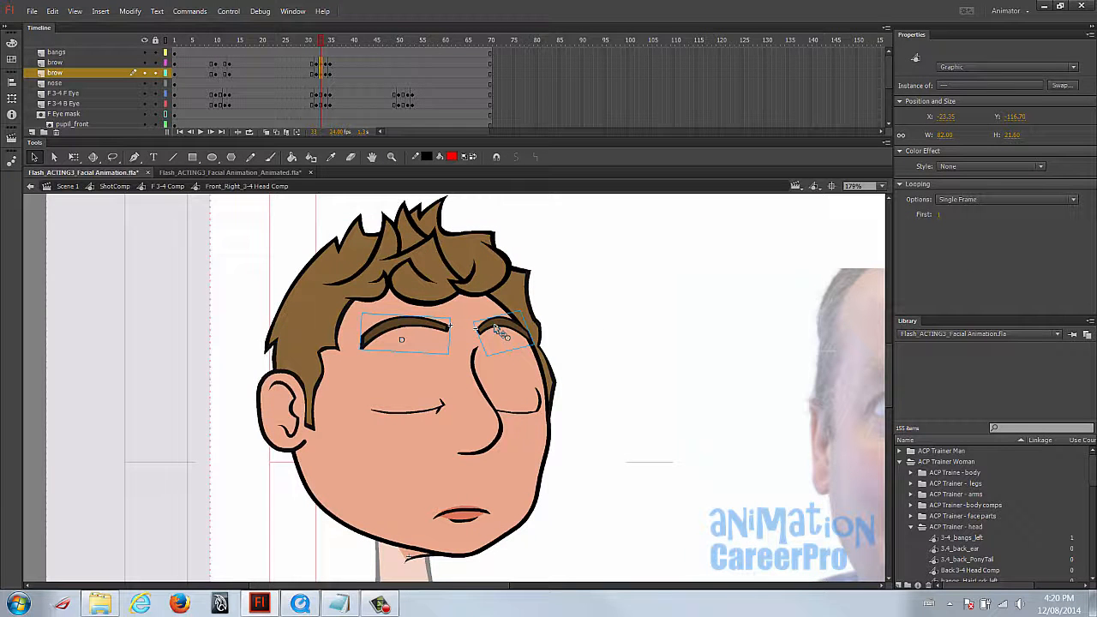
key(Down)
key(Down)
key(Down)
key(Down)
key(Down)
click(319, 45)
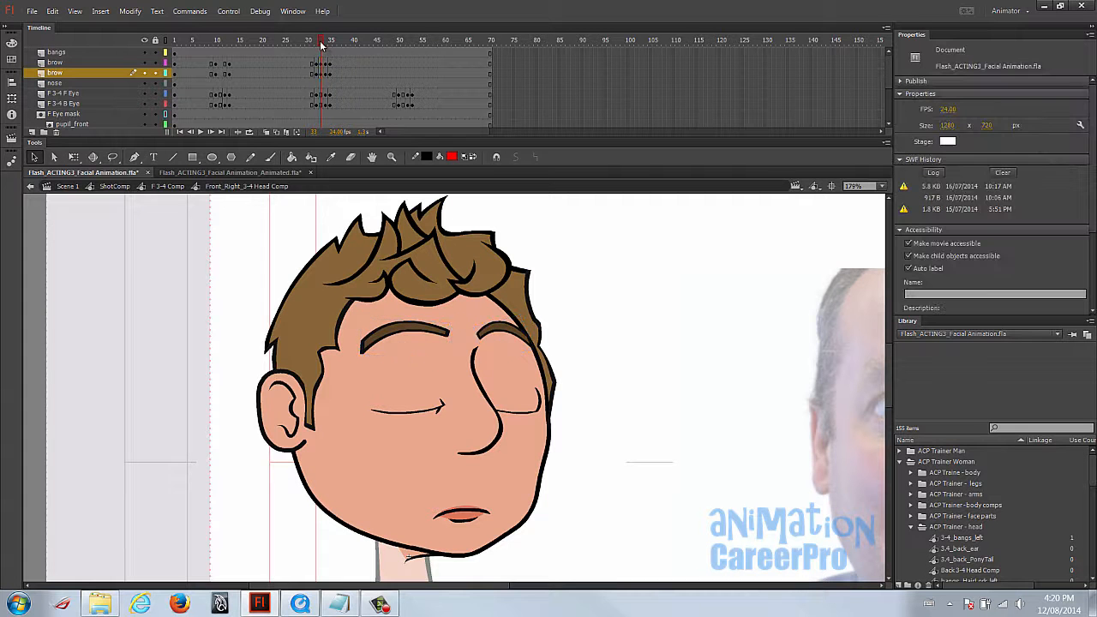
Reposition both brows at frame 34 as an in-between of the neighbouring poses, using onion skinning as a guide
drag(318, 43, 316, 52)
click(327, 63)
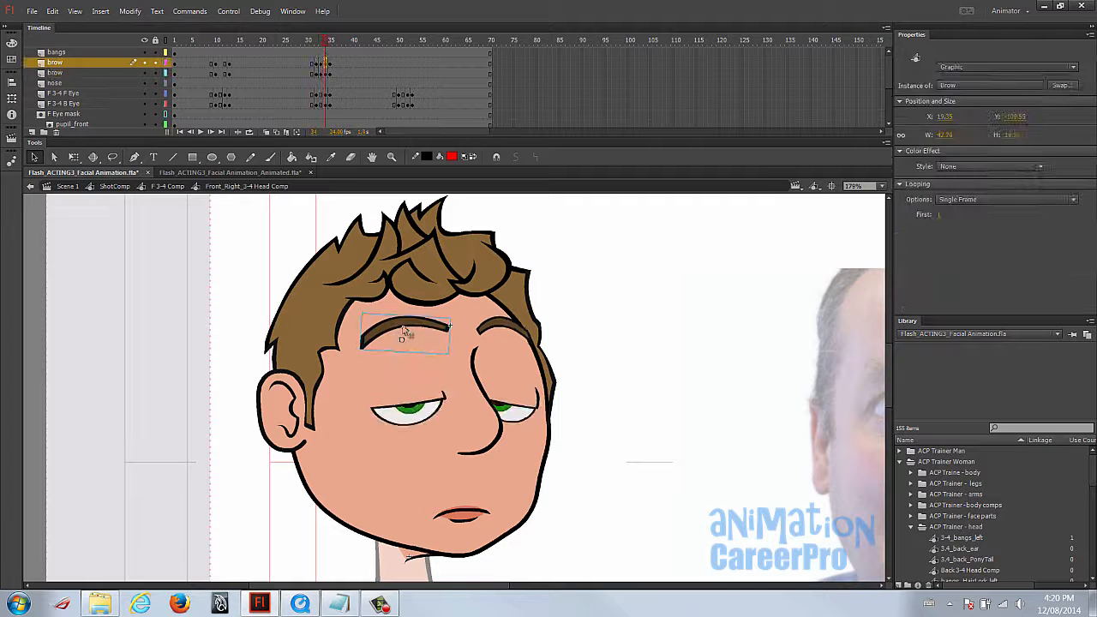
click(266, 131)
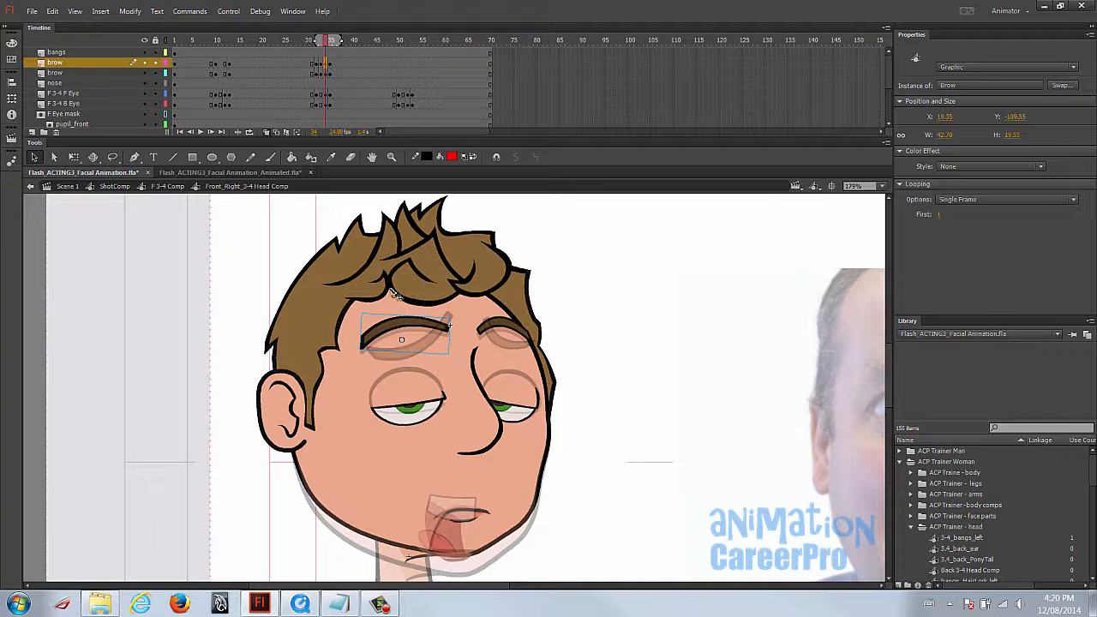
drag(419, 327, 505, 329)
key(q)
click(516, 326)
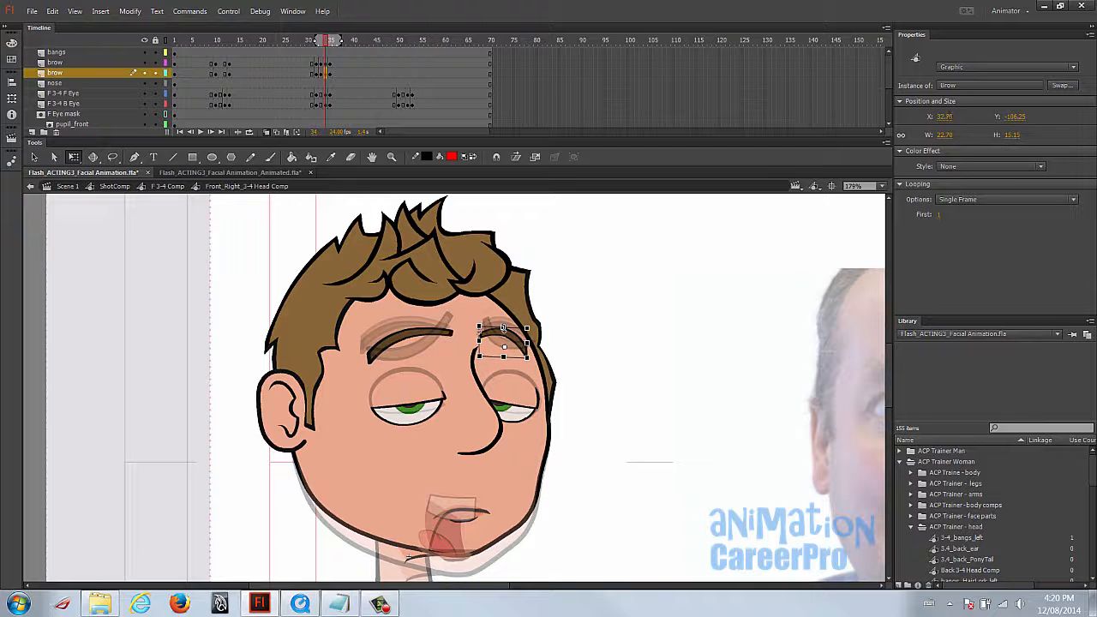
click(266, 134)
Leave the head symbol and play and scrub the shot from the surprised pose through the head turn beside the angry photo
drag(309, 40, 303, 75)
key(z)
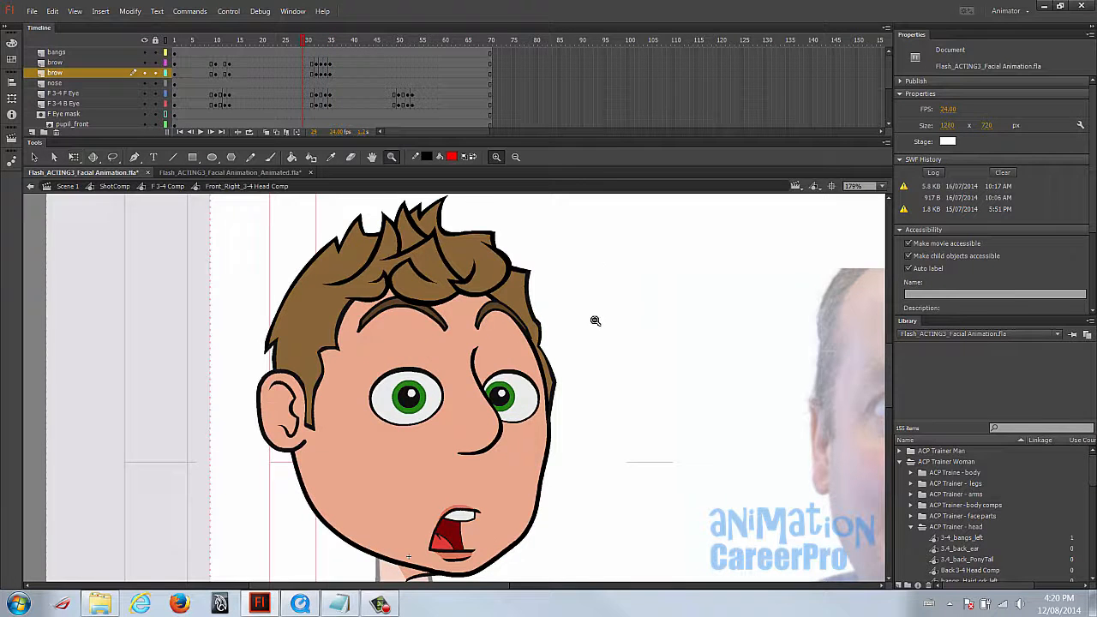
alt+click(592, 323)
drag(573, 386, 589, 331)
key(v)
double_click(509, 383)
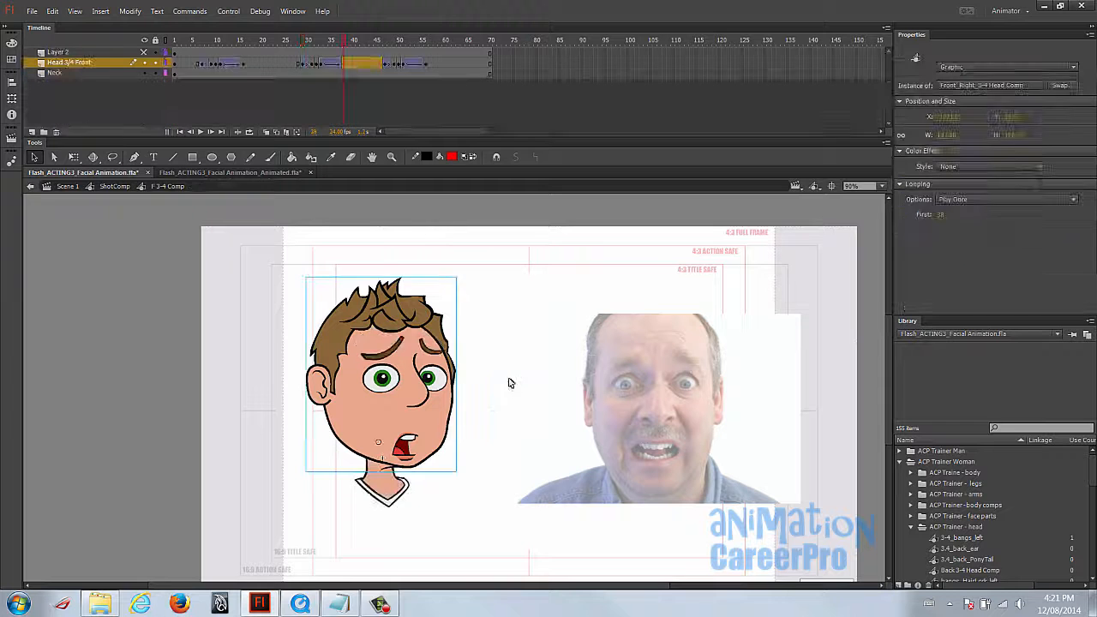
drag(343, 41, 264, 63)
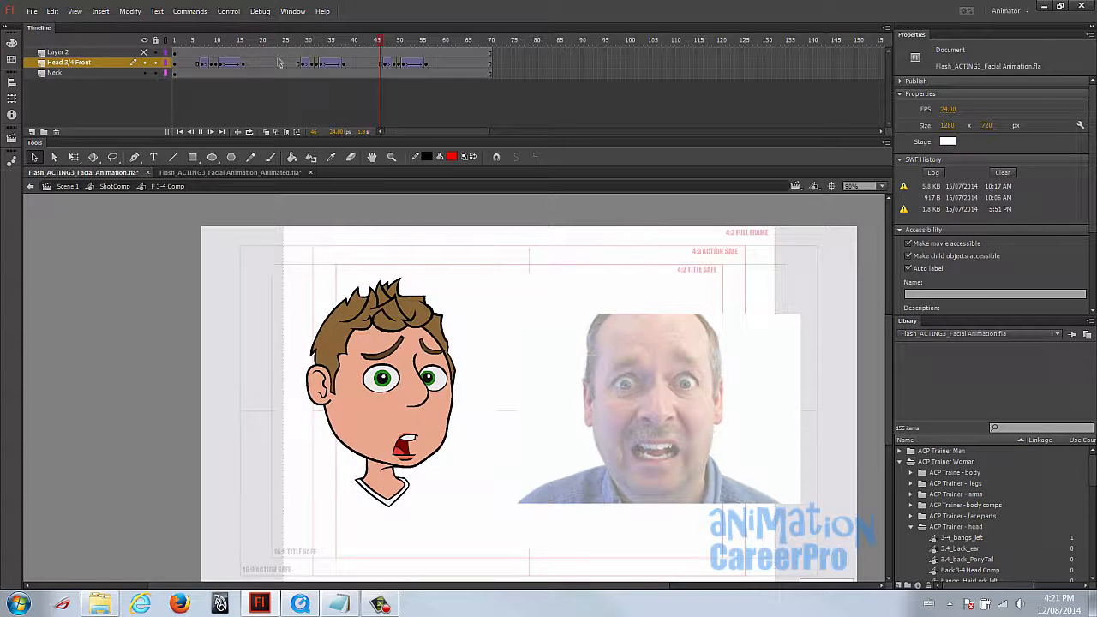
click(264, 39)
key(Return)
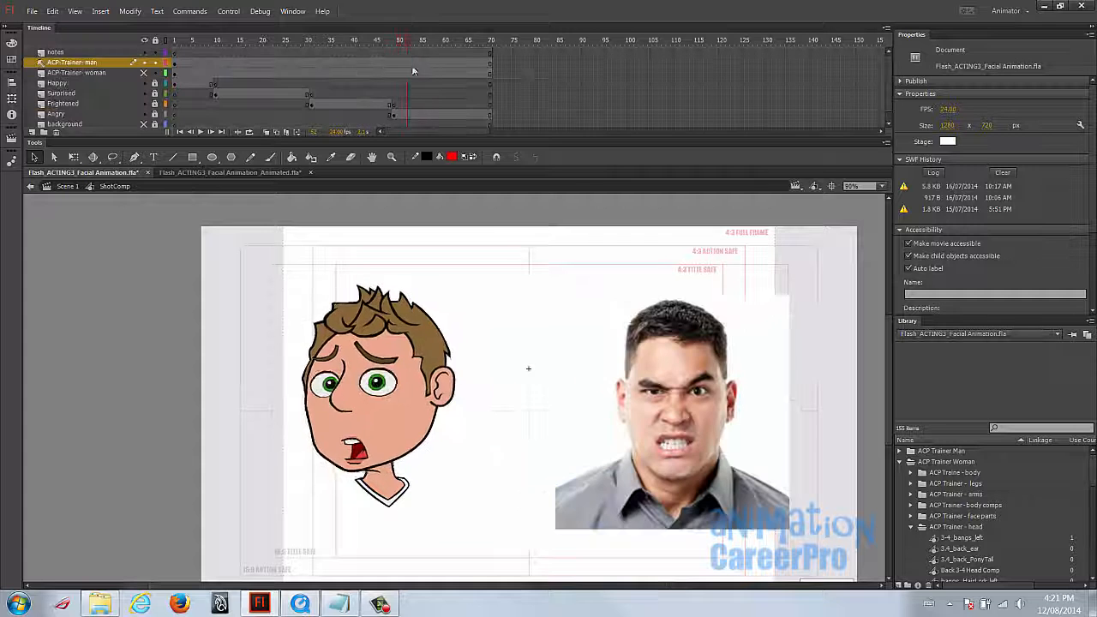
drag(413, 71, 398, 48)
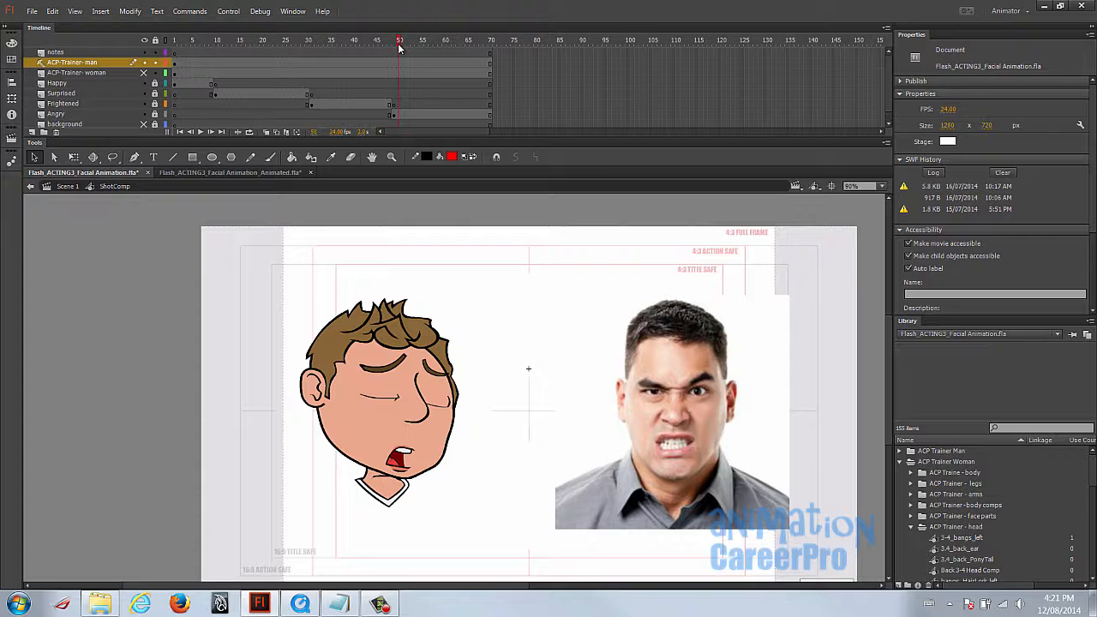
drag(399, 49, 431, 66)
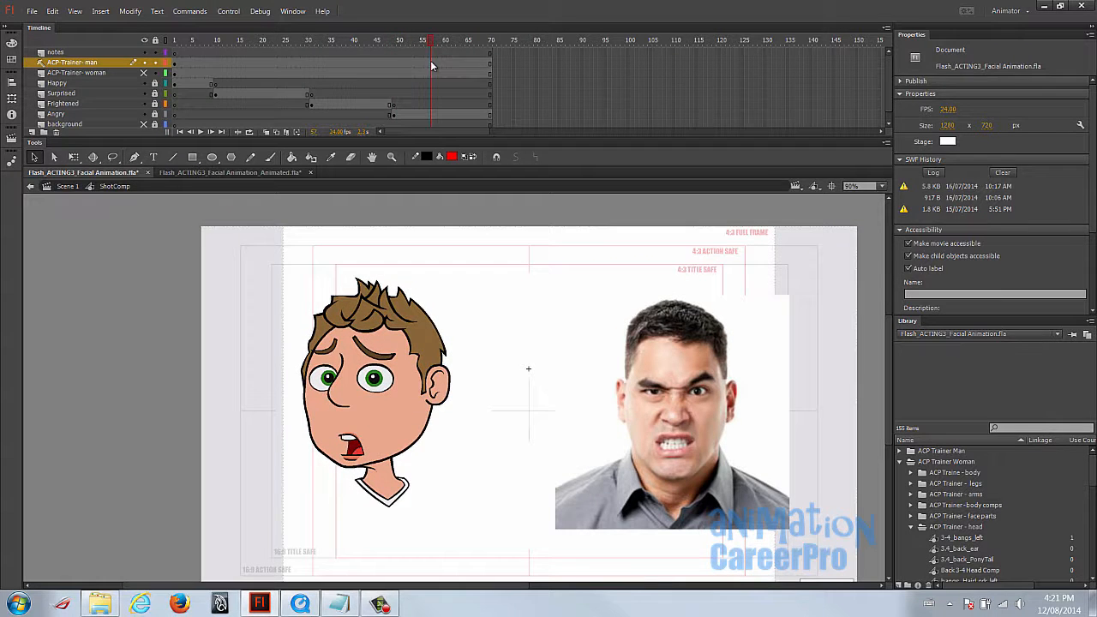
Inside the 3/4 head symbol, key the mouth at frame 50 and change its first frame to the closed shape
double_click(415, 377)
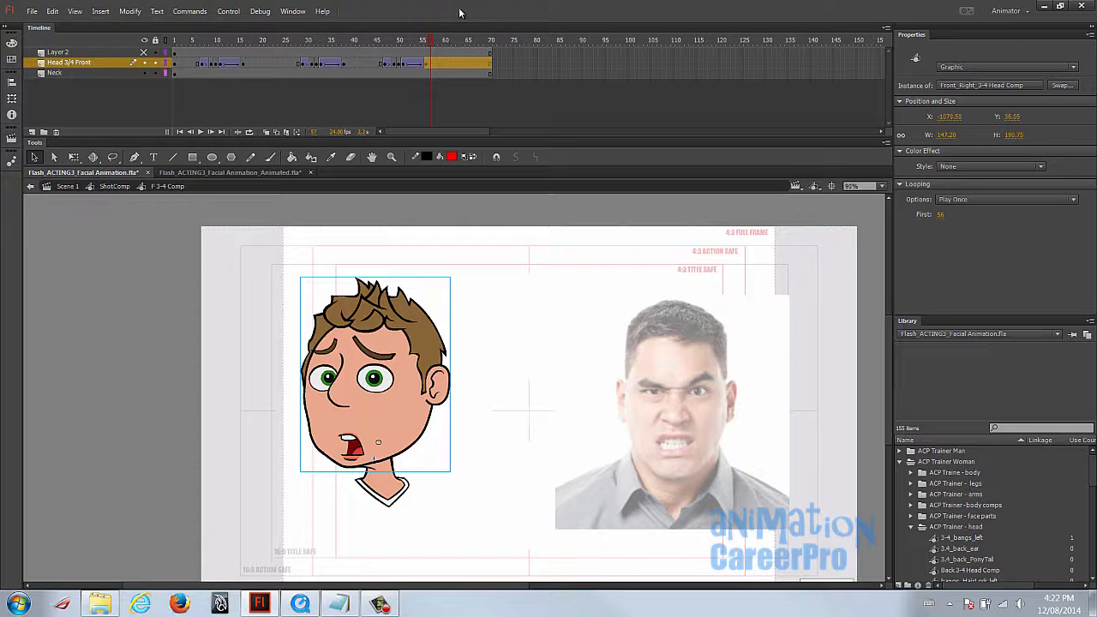
double_click(391, 368)
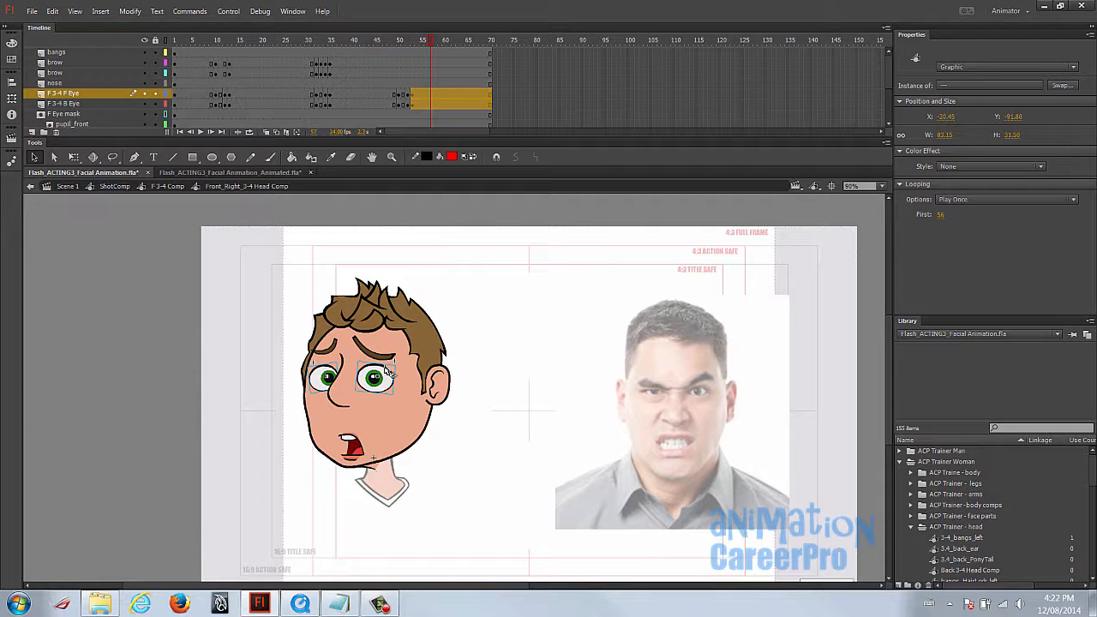
drag(409, 44, 398, 45)
scroll(403, 43, down, 2)
click(399, 115)
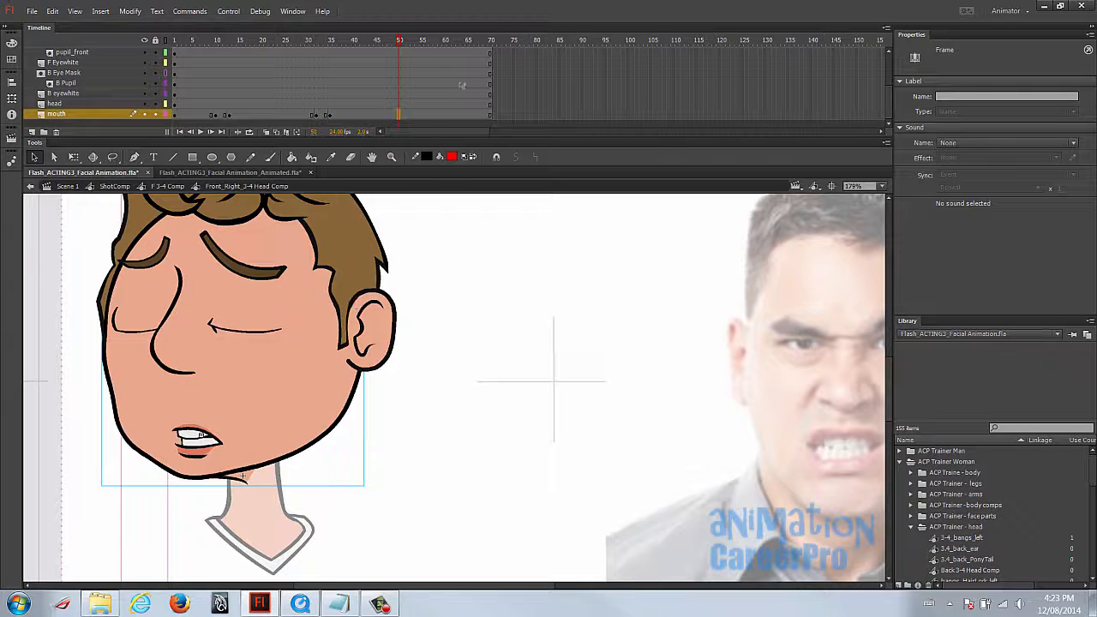
click(289, 391)
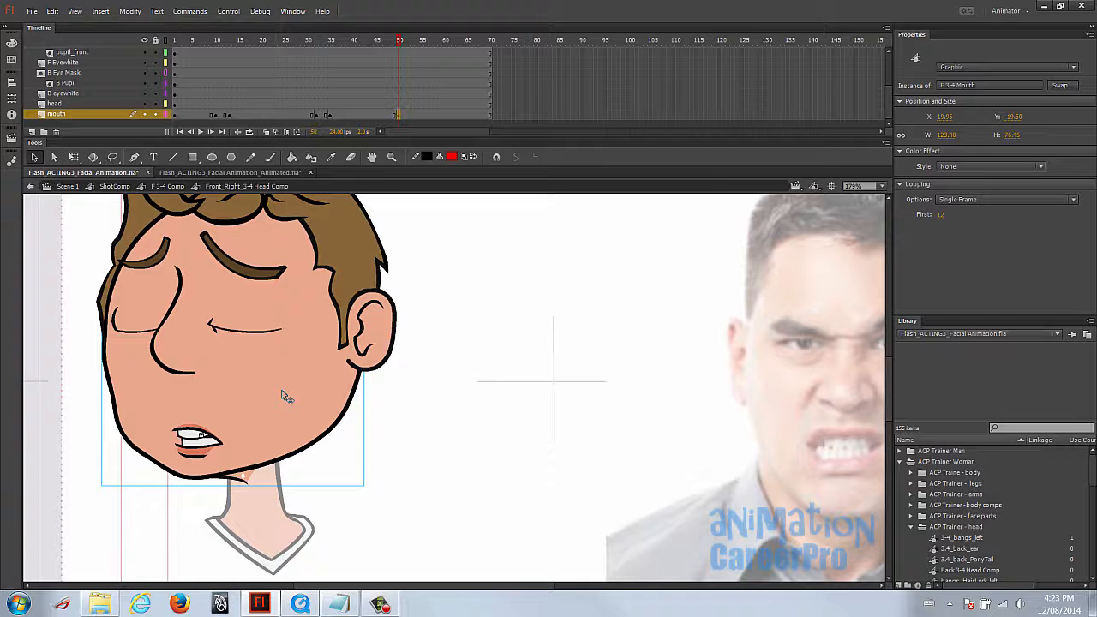
click(939, 215)
key(Down)
key(Down)
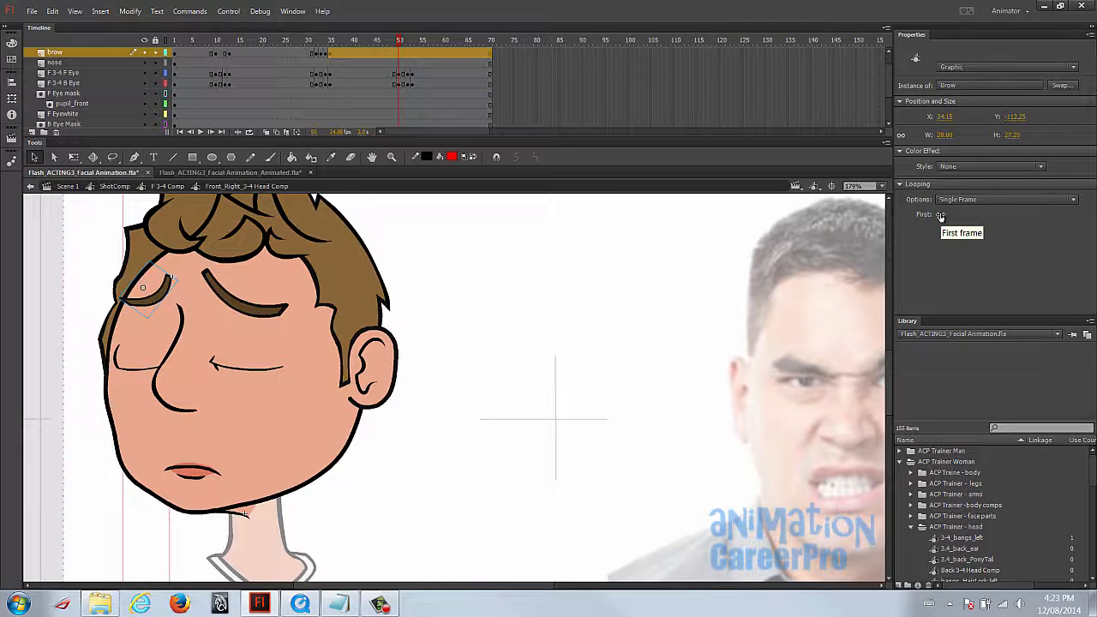
Add keyframes for both brows at frame 50
click(402, 57)
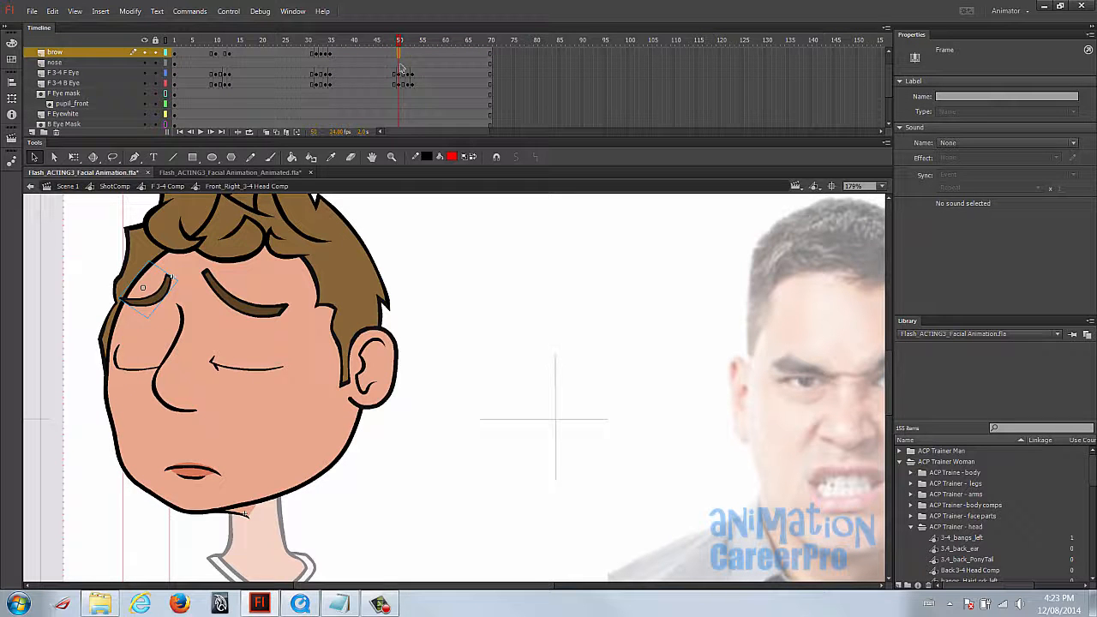
scroll(401, 69, up, 1)
shift+click(401, 64)
key(F6)
click(263, 313)
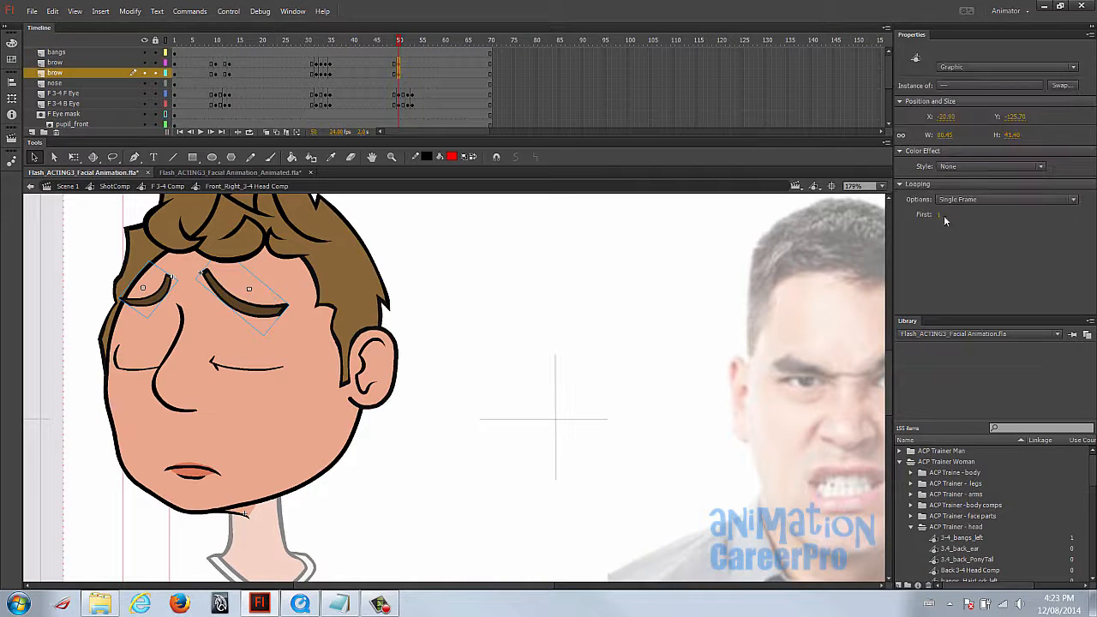
Copy the arched brow keyframes from frame 32 and paste them over both brows at frame 50
click(317, 72)
right_click(320, 73)
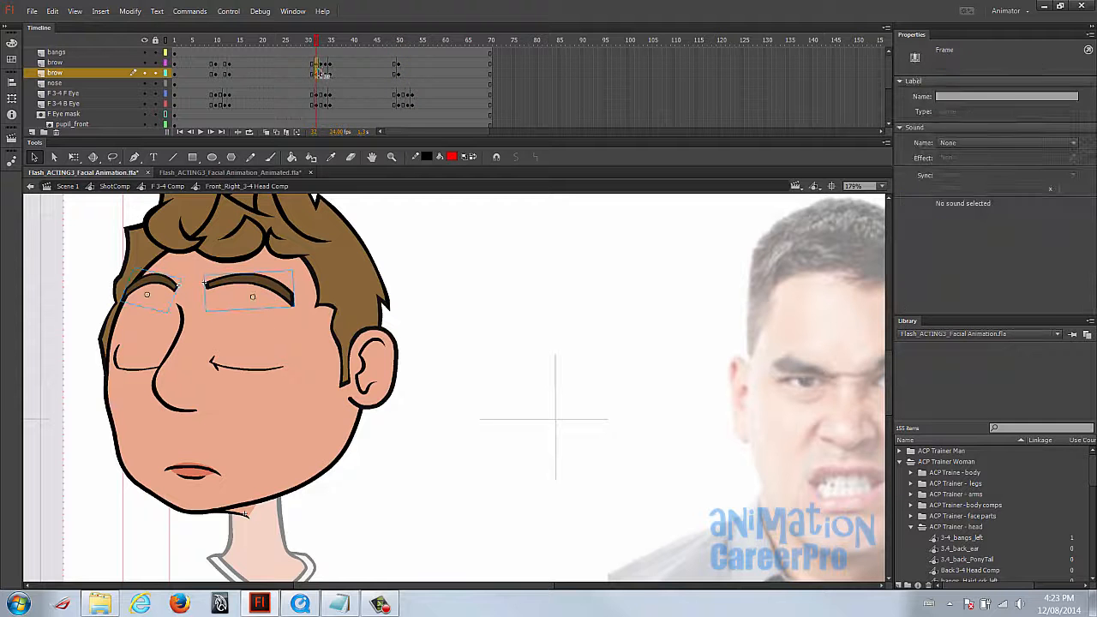
click(363, 257)
right_click(398, 73)
click(436, 270)
right_click(405, 73)
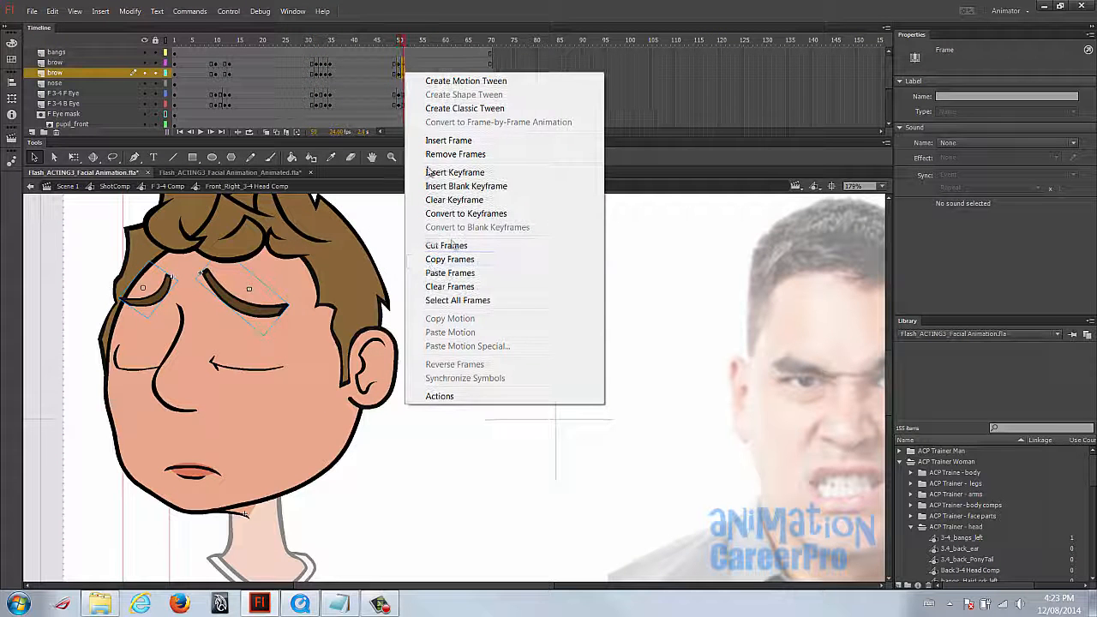
click(469, 212)
Key both brows and the mouth at frame 53, setting the mouth's first frame to 12 for bared teeth
click(400, 42)
drag(401, 45, 413, 52)
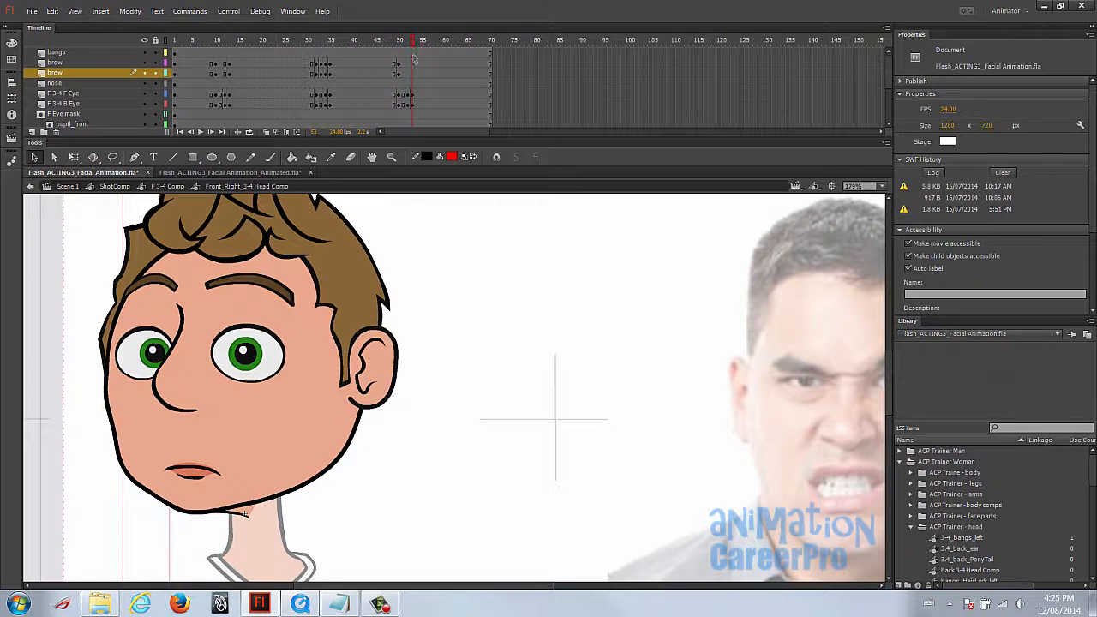
click(414, 72)
drag(718, 378, 679, 366)
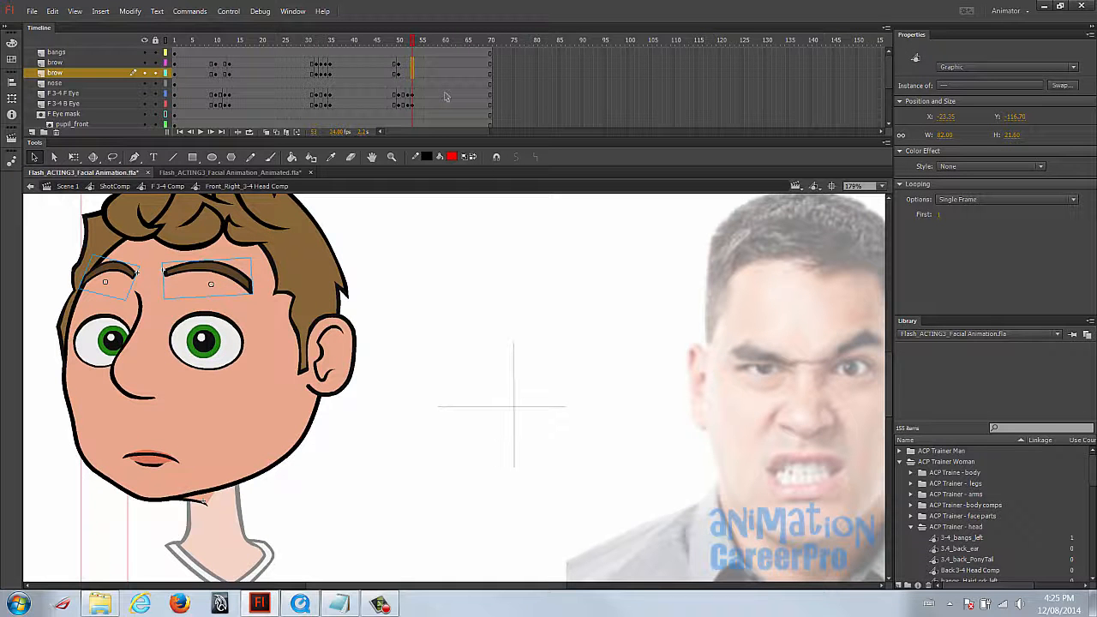
scroll(435, 102, down, 5)
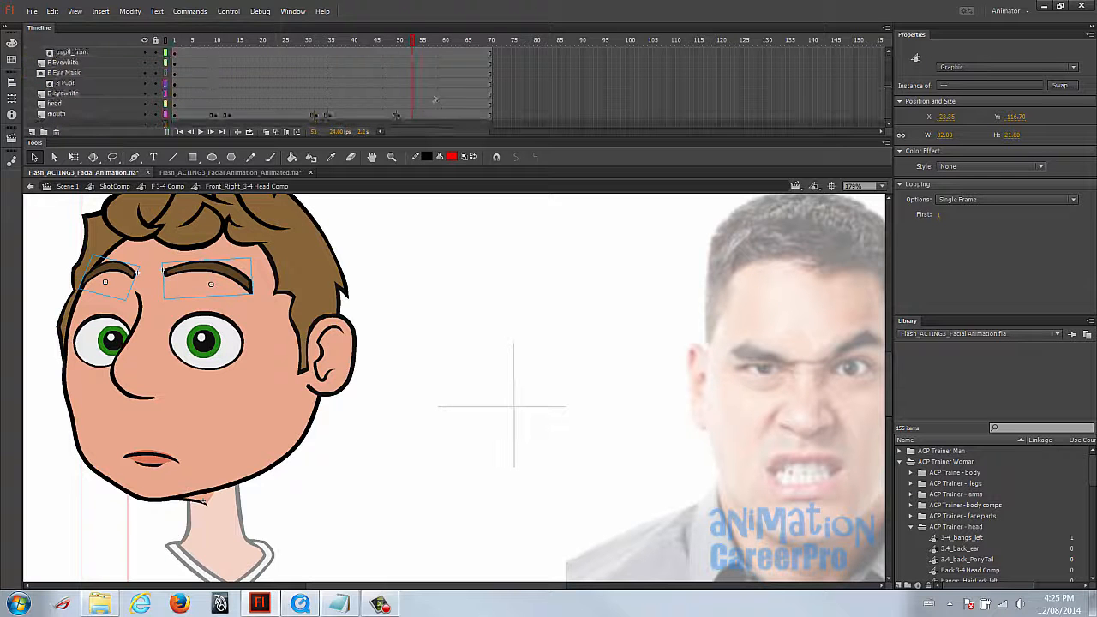
click(413, 116)
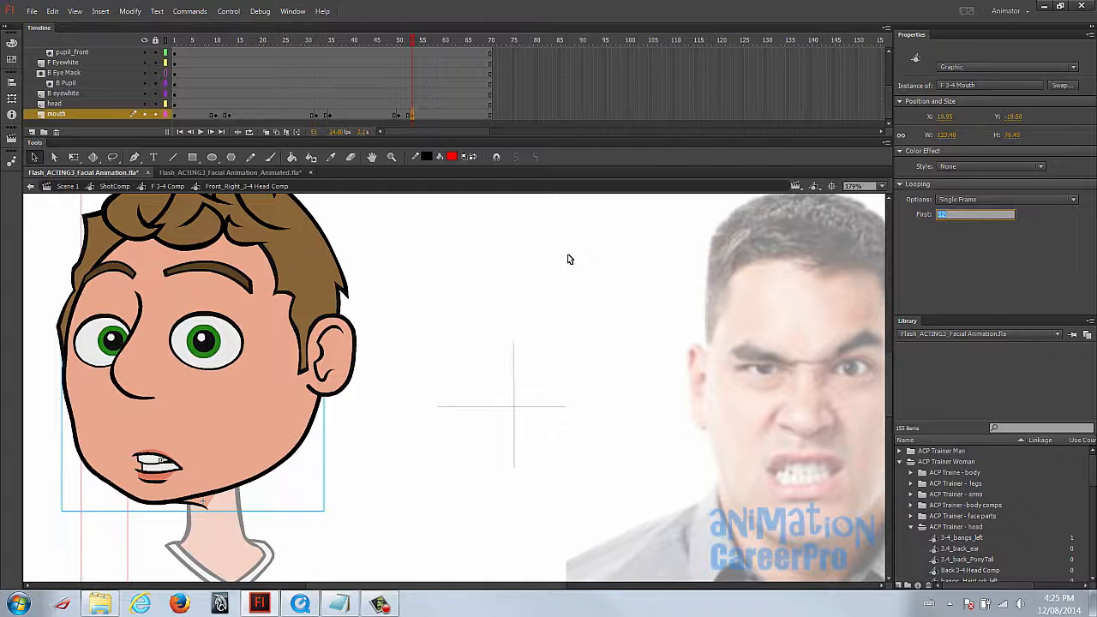
Lower and rotate both brows at frame 53 toward the angry photo's pose, with inner ends down and outer ends up
scroll(410, 93, up, 3)
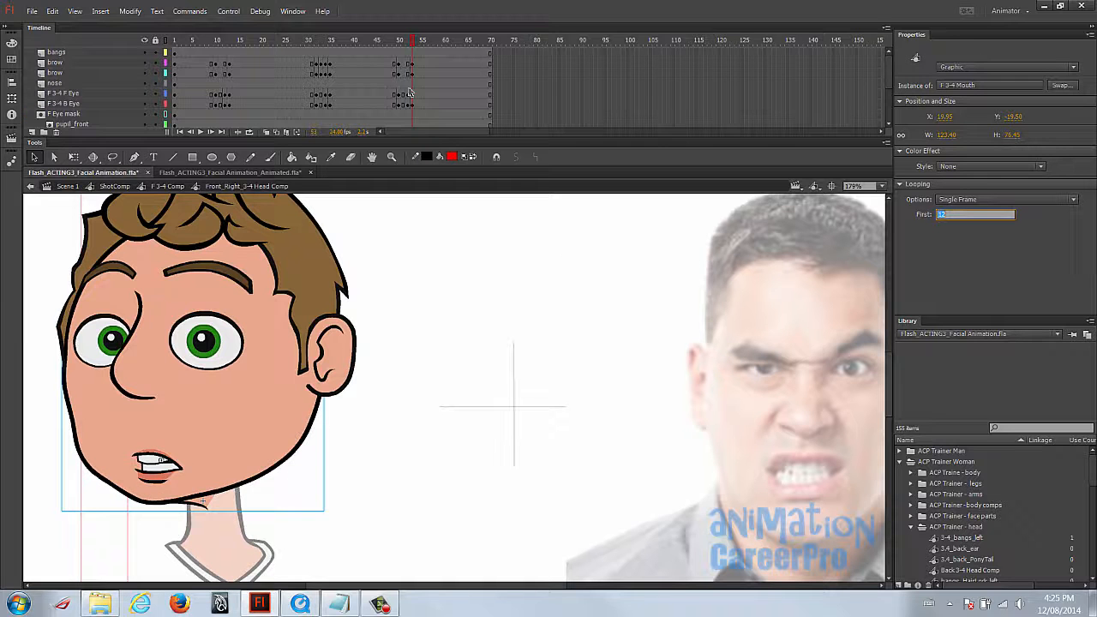
click(231, 281)
click(128, 275)
key(q)
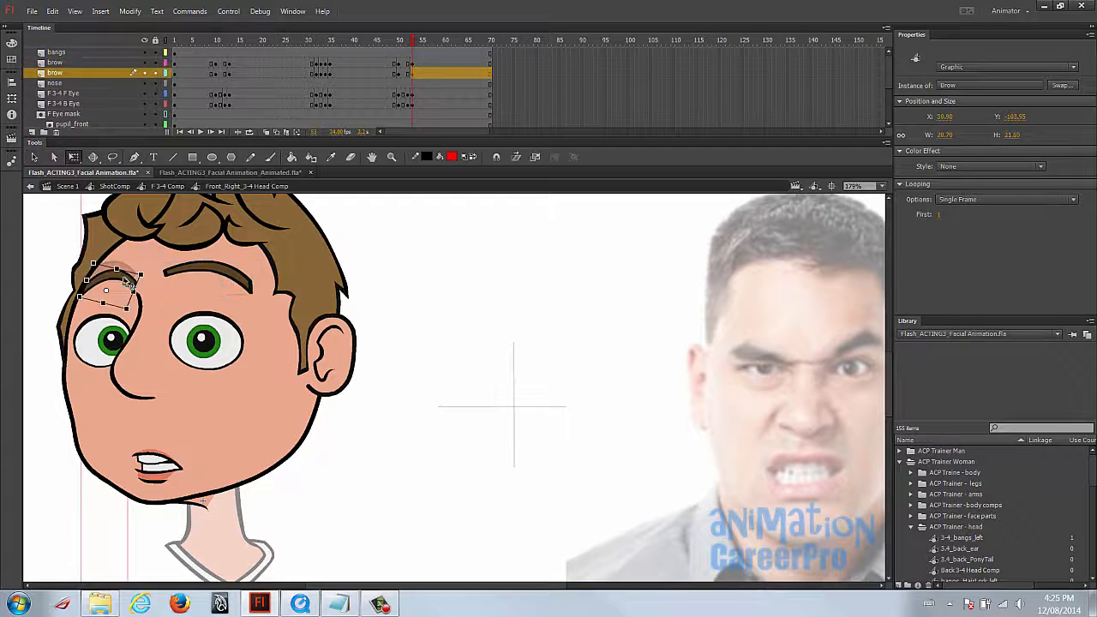
drag(150, 275, 136, 292)
click(214, 274)
drag(251, 290, 245, 268)
click(420, 323)
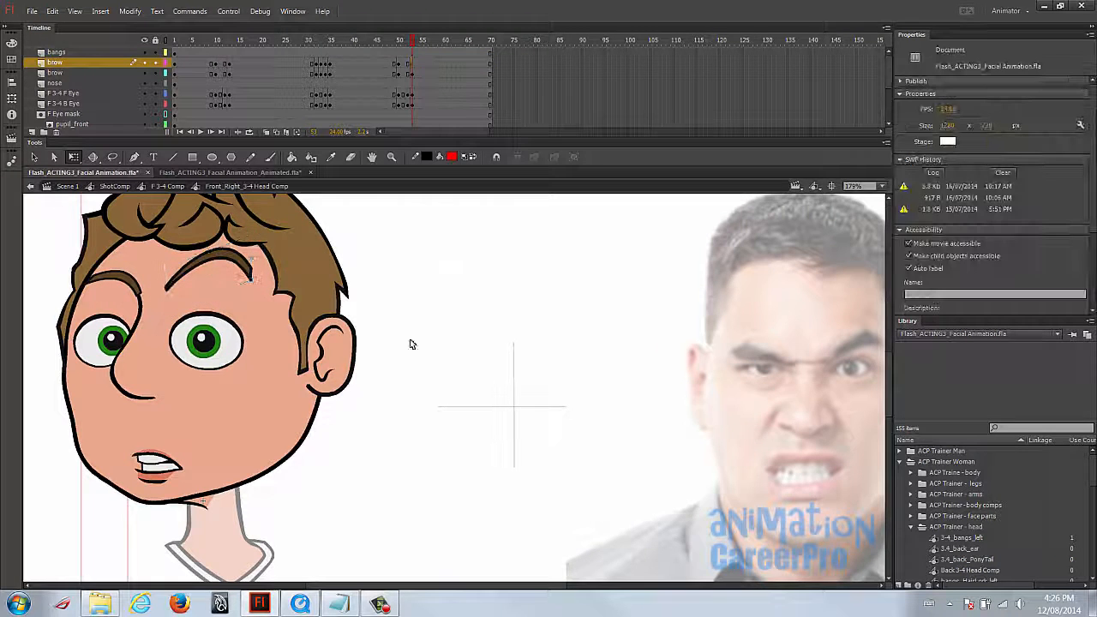
Refine the far-side brow at frame 53 by nudging it lower over the eye
drag(415, 365, 387, 355)
drag(99, 271, 135, 310)
key(Down)
key(Down)
key(Down)
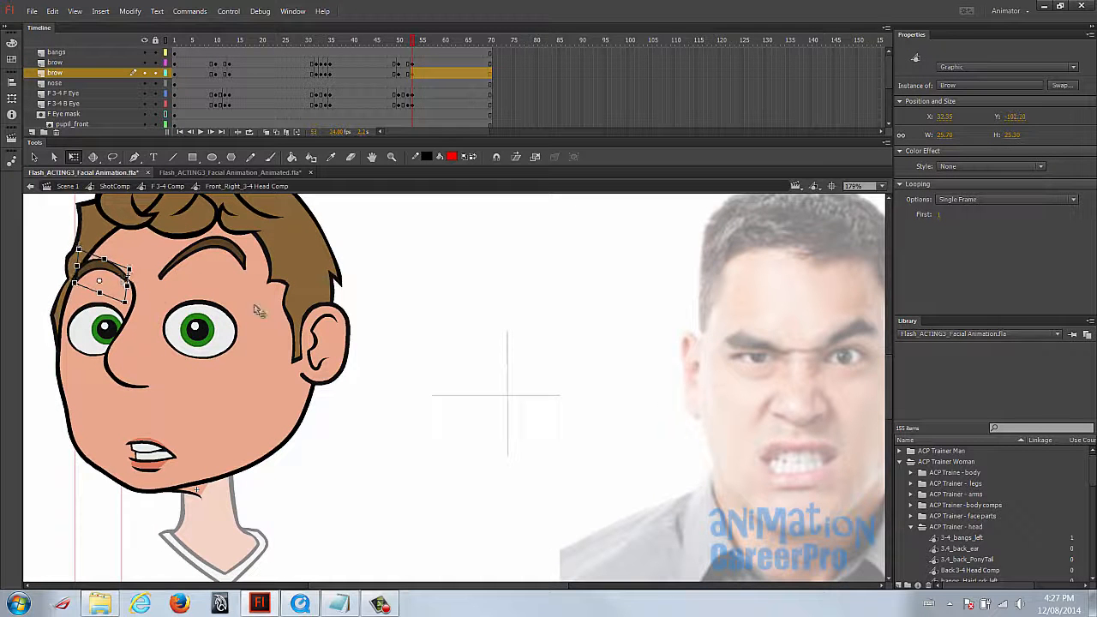
click(377, 327)
drag(377, 328, 366, 326)
click(97, 266)
Scrub the blink before the angry pose and add keyframes for both brows at frame 51, with onion skinning on
key(z)
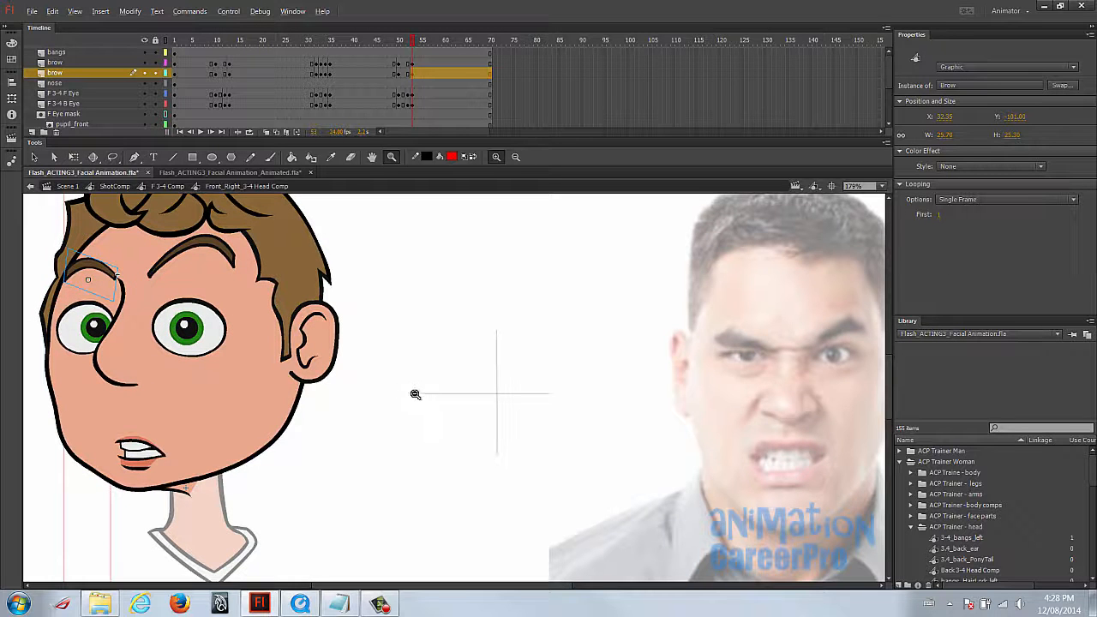
alt+click(503, 400)
drag(492, 401, 460, 398)
key(v)
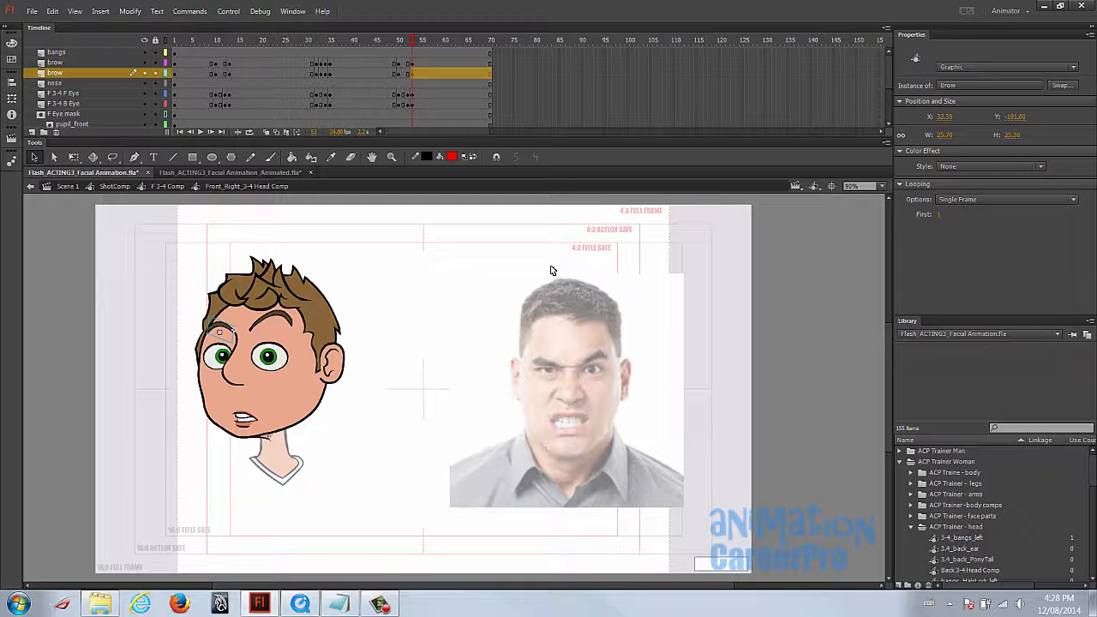
click(398, 41)
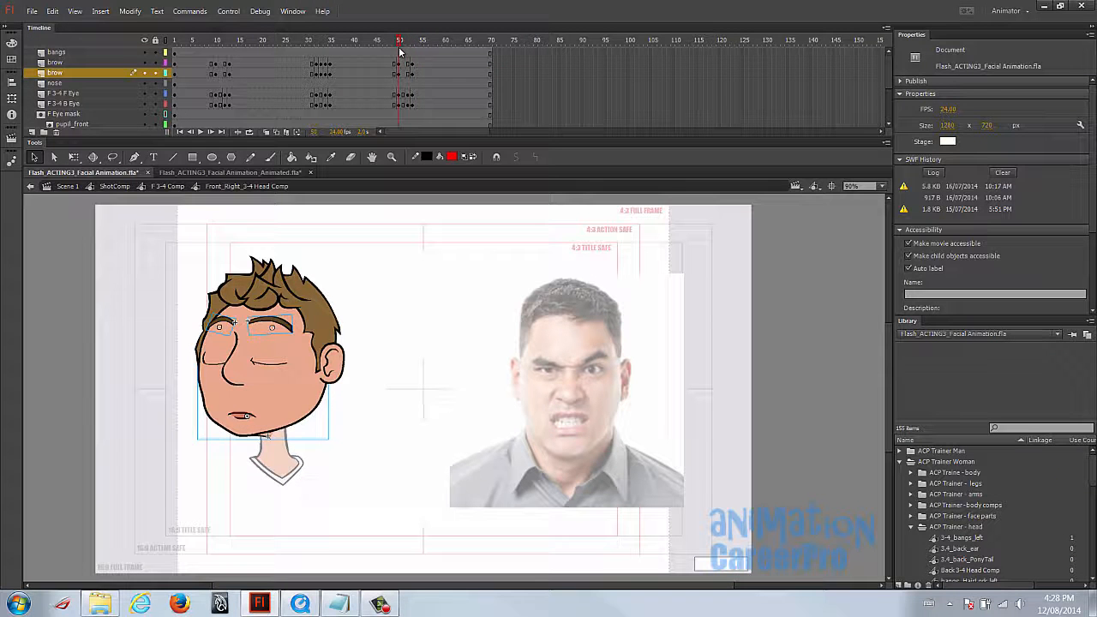
drag(403, 63, 405, 73)
drag(413, 40, 404, 40)
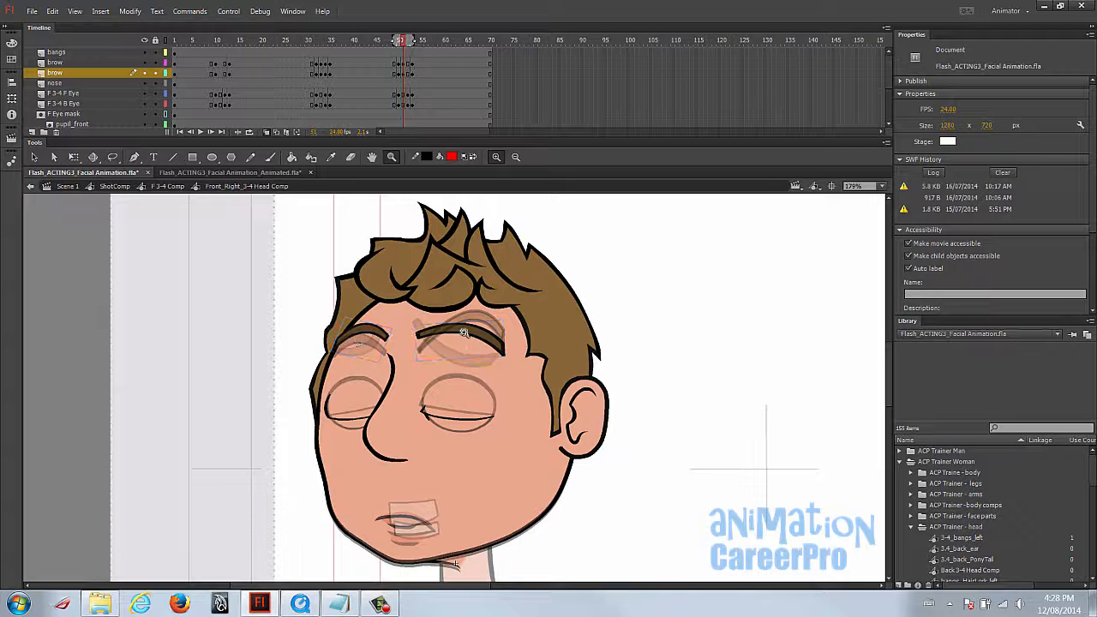
Shift and rotate the brows at frame 51 to ease them toward the angry pose
key(v)
click(471, 332)
mouse_move(474, 337)
mouse_down()
mouse_move(512, 353)
mouse_move(458, 336)
mouse_up()
key(q)
drag(518, 326, 516, 331)
click(370, 332)
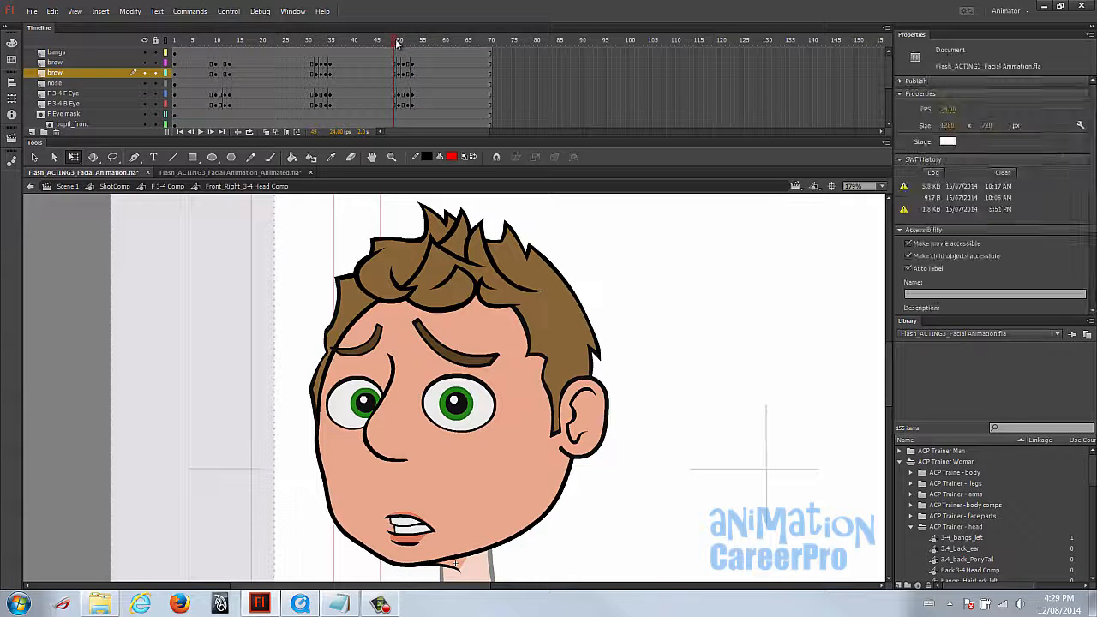
Scrub the brow keys, return to the F 3-4 Comp and play the change from the frightened to the angry pose
drag(397, 43, 403, 56)
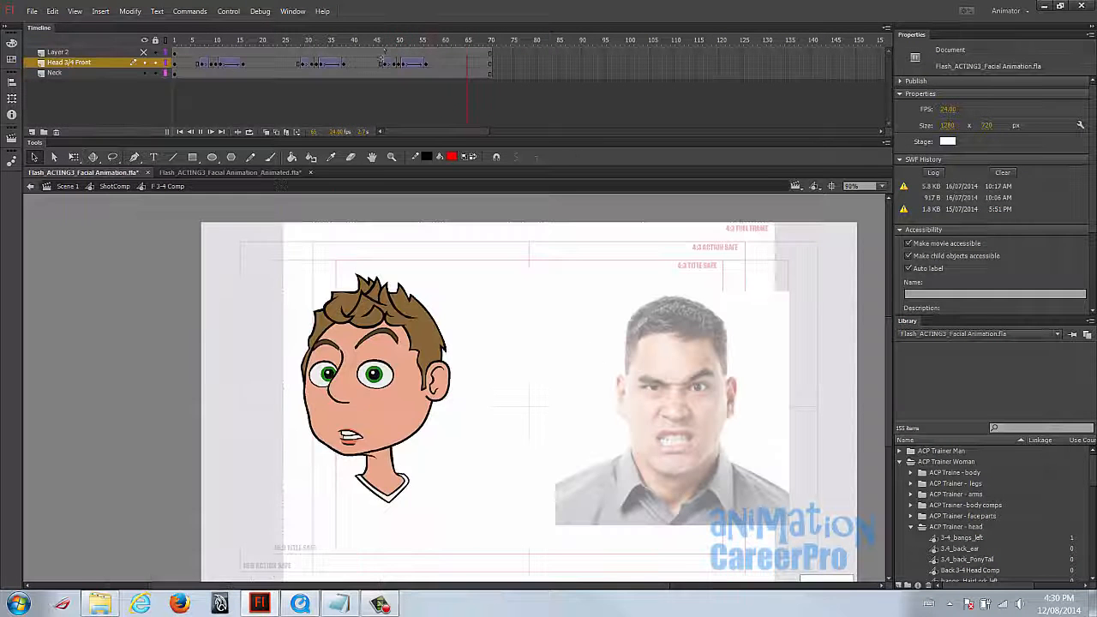
click(377, 41)
key(Return)
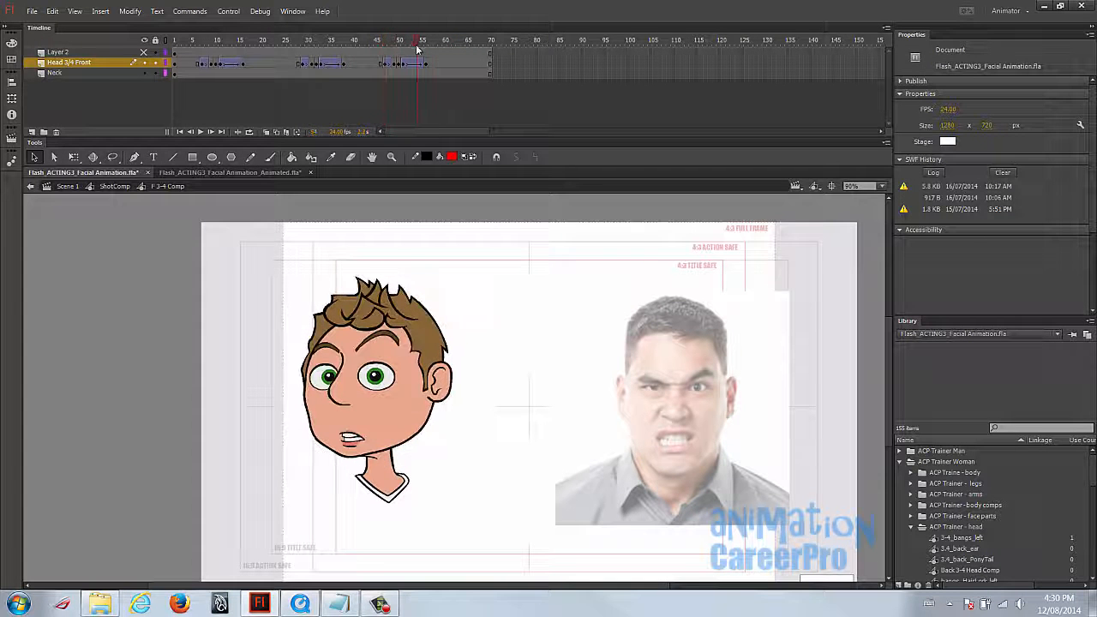
click(370, 41)
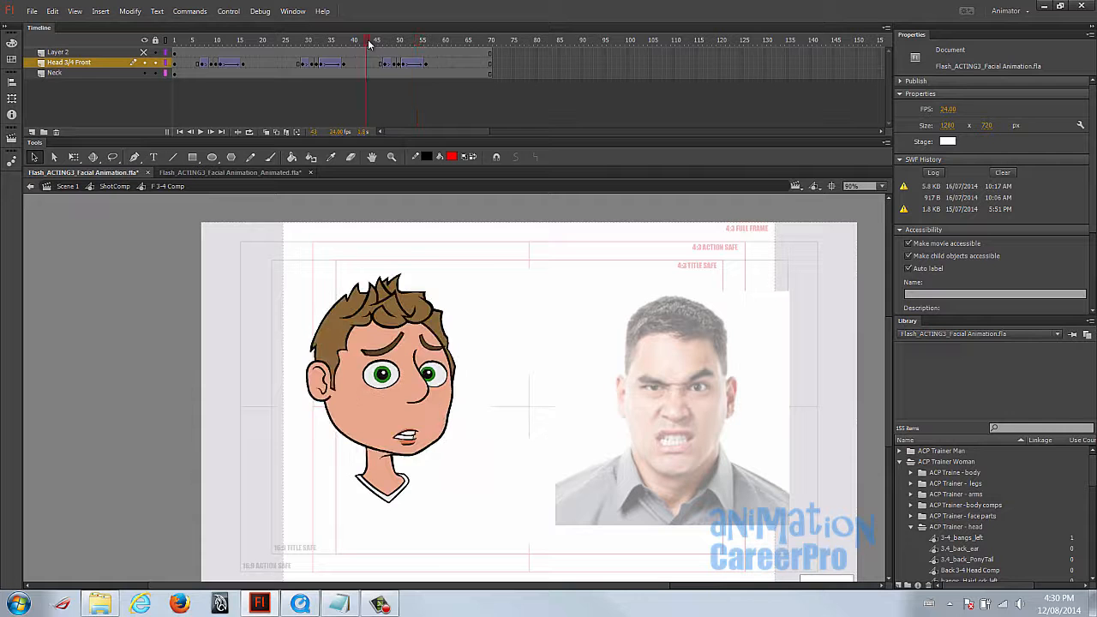
click(370, 42)
In the 3/4 head comp, add a keyframe at frame 56 for the near-side brow and nudge the brow slightly upward
click(427, 41)
double_click(386, 344)
click(390, 343)
key(z)
click(393, 340)
key(v)
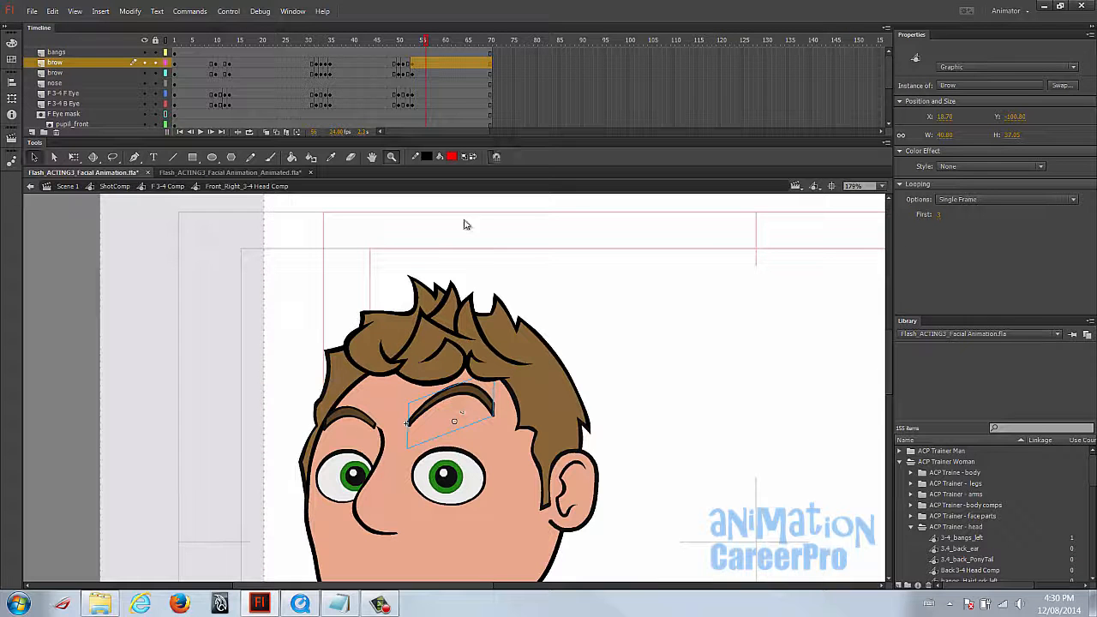
click(412, 43)
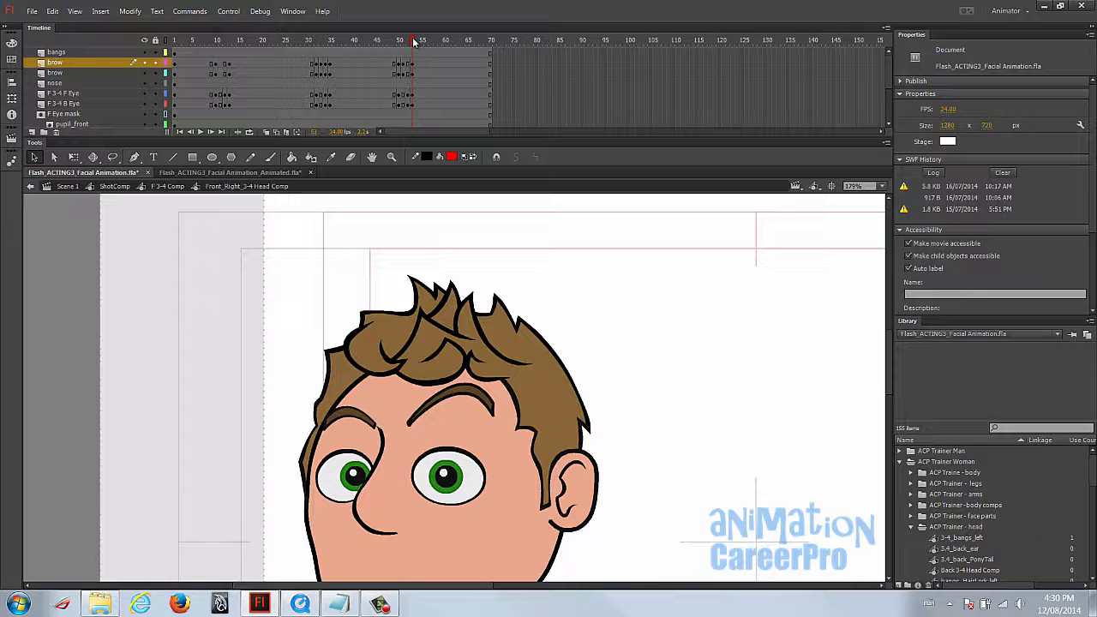
drag(419, 44, 427, 44)
click(426, 64)
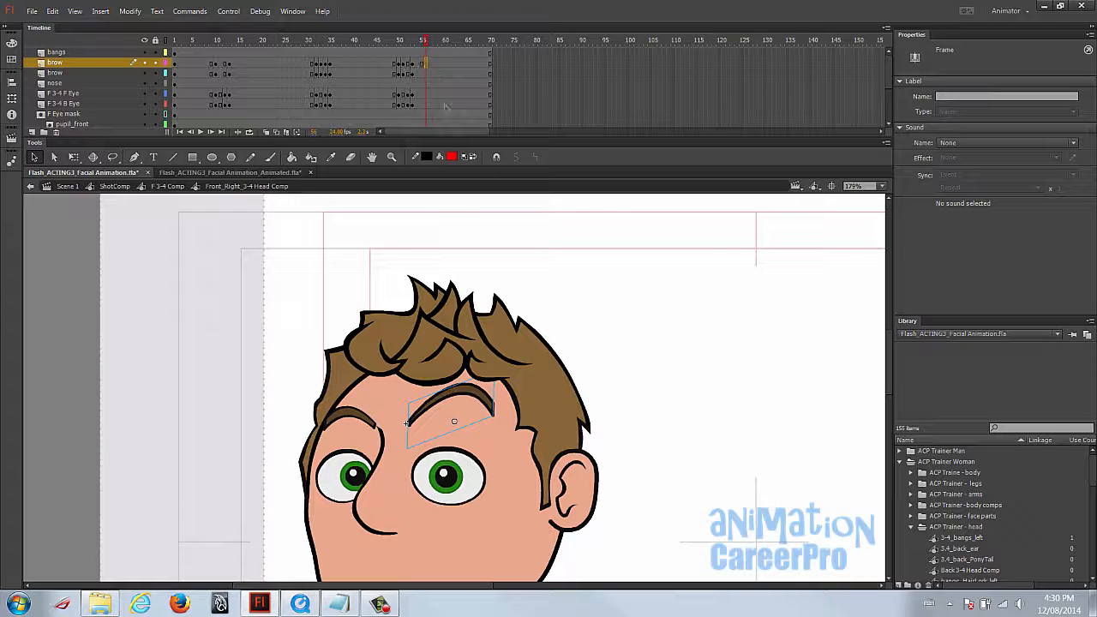
key(Up)
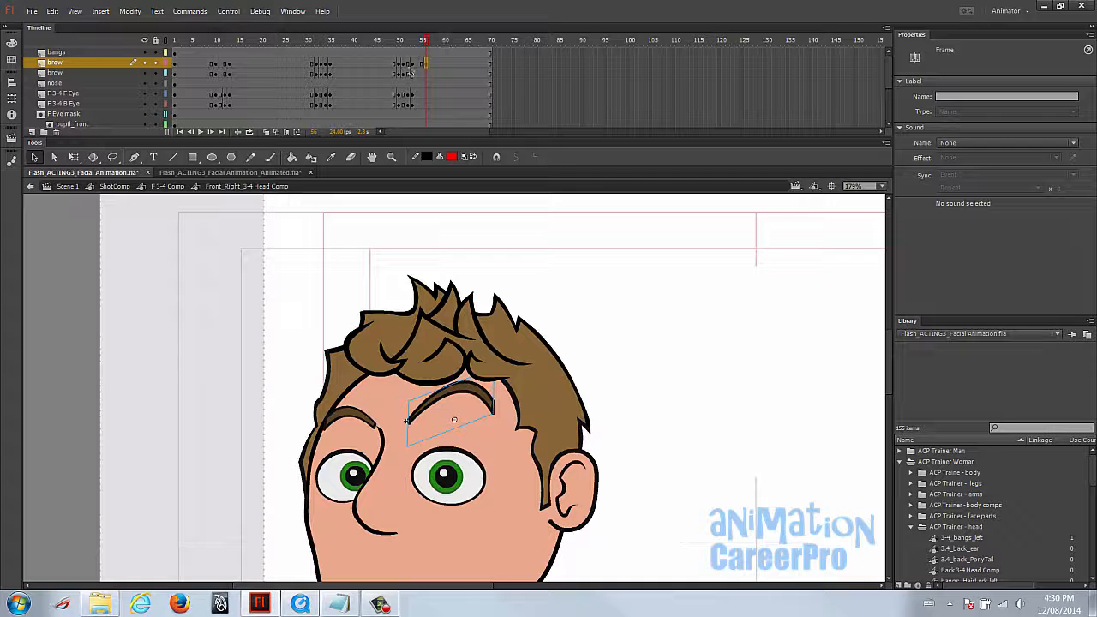
Create a classic tween for the near-side brow between frames 53 and 56 and adjust its easing
click(413, 67)
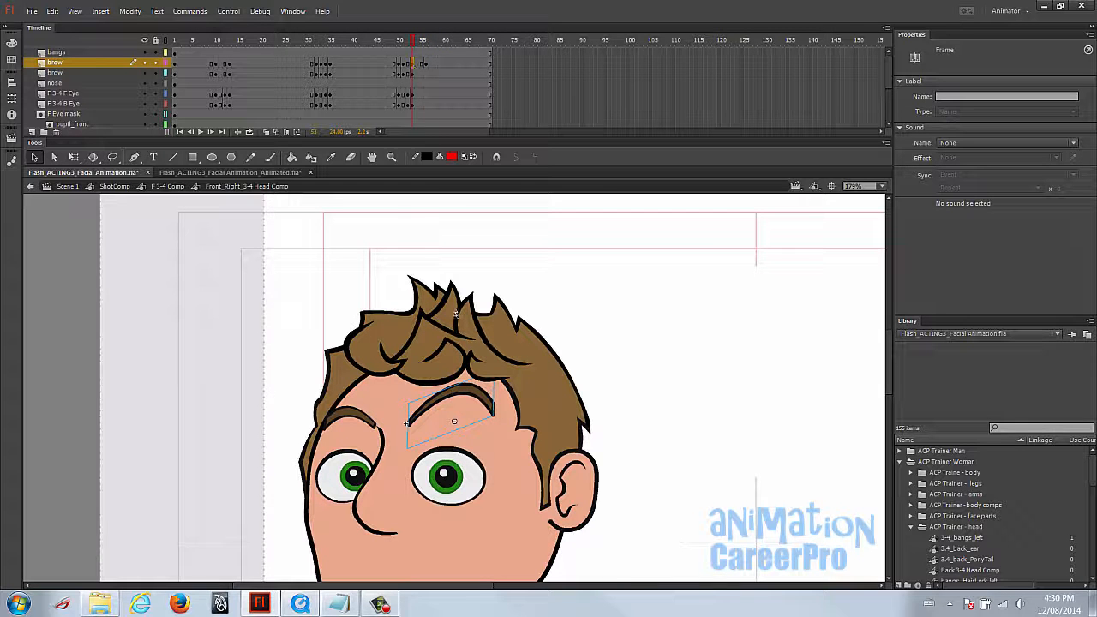
drag(475, 397, 487, 415)
right_click(420, 63)
click(459, 100)
click(418, 63)
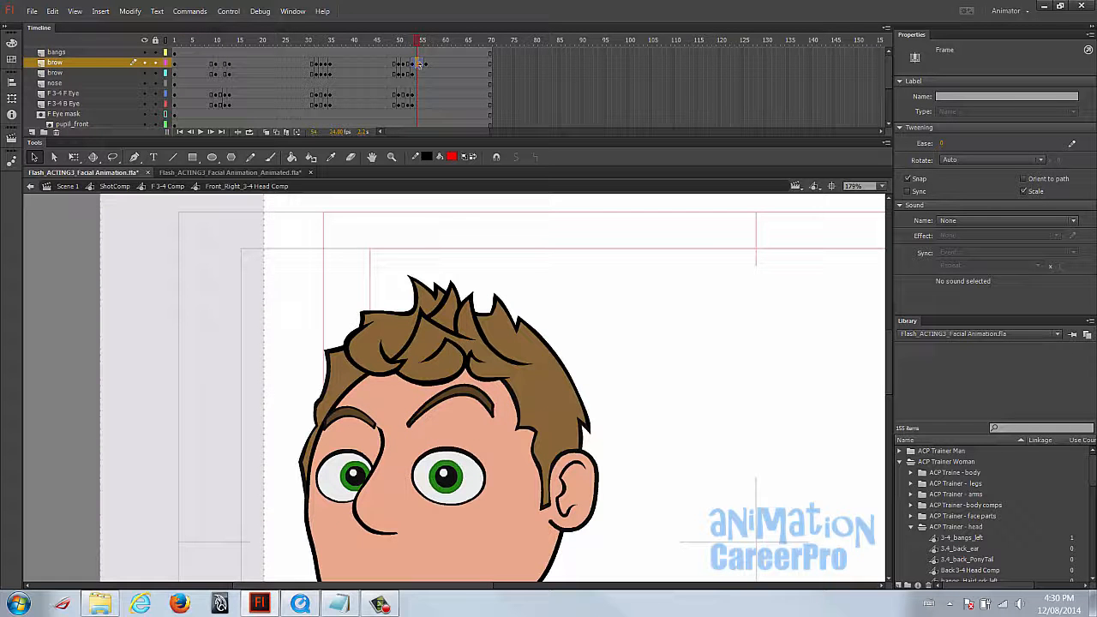
drag(943, 143, 954, 172)
Scrub the new brow tween, return to the F 3-4 Comp and replay the head turn into the angry pose from about frame 41
drag(408, 40, 432, 37)
ctrl+shift+click(578, 420)
drag(573, 403, 541, 325)
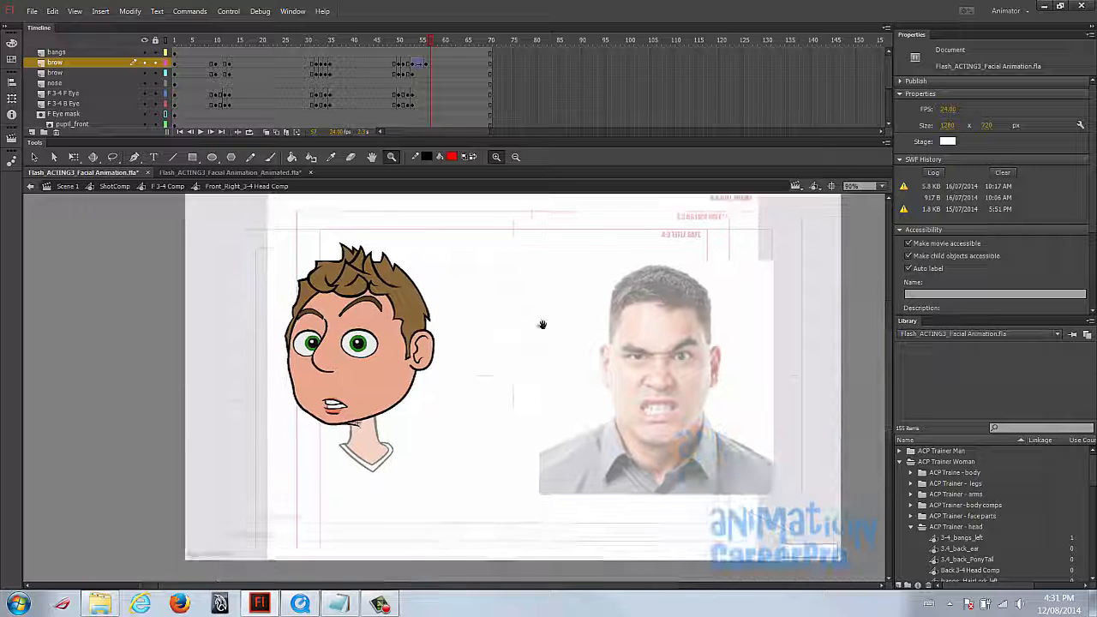
double_click(476, 321)
click(359, 43)
key(Return)
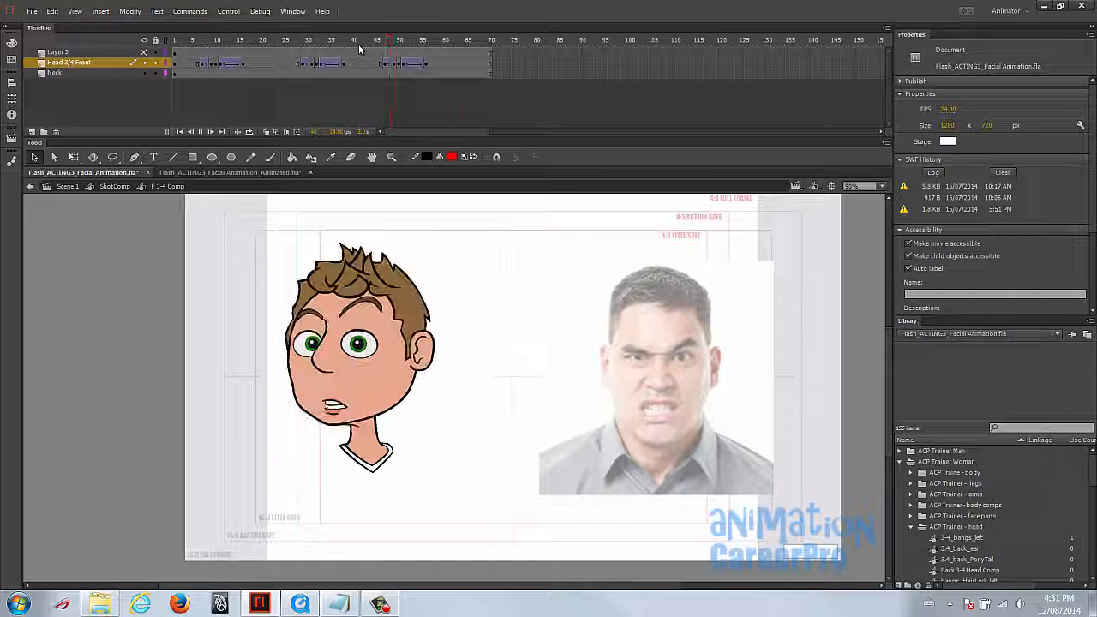
click(358, 43)
key(Return)
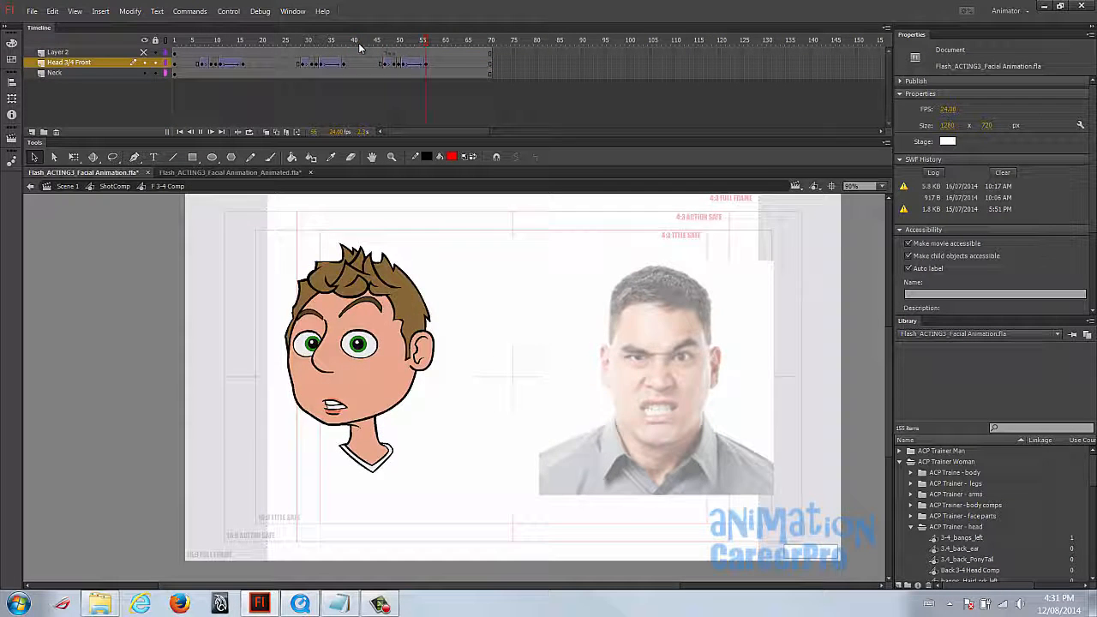